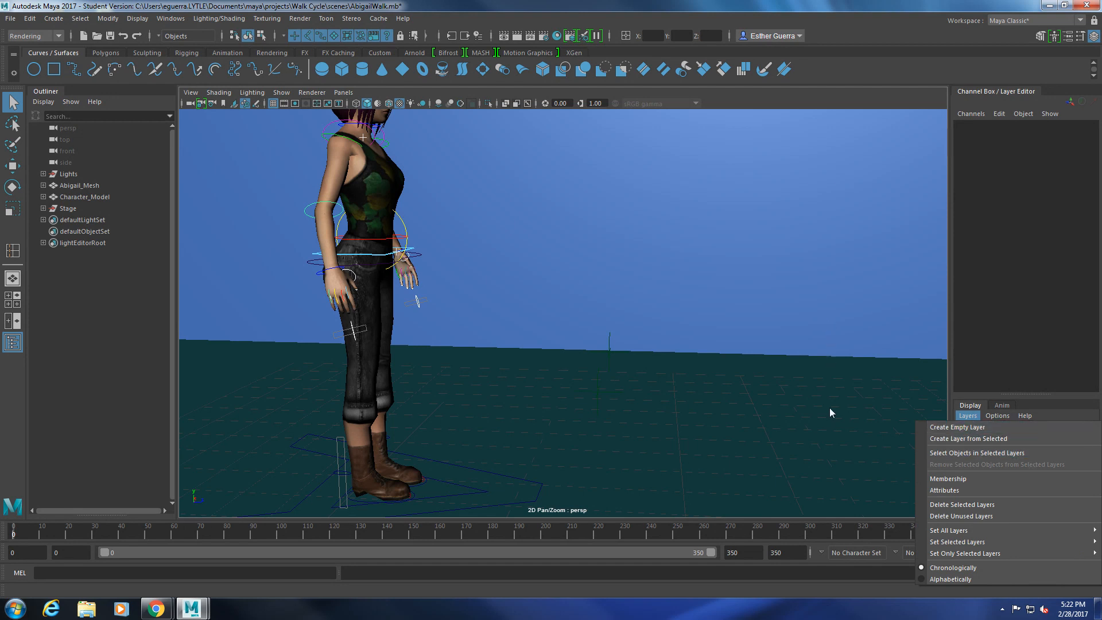
# - Turn off reference mode on the Flooring layer and add the Wall and Floor objects to that layer
pyautogui.click(1054, 439)
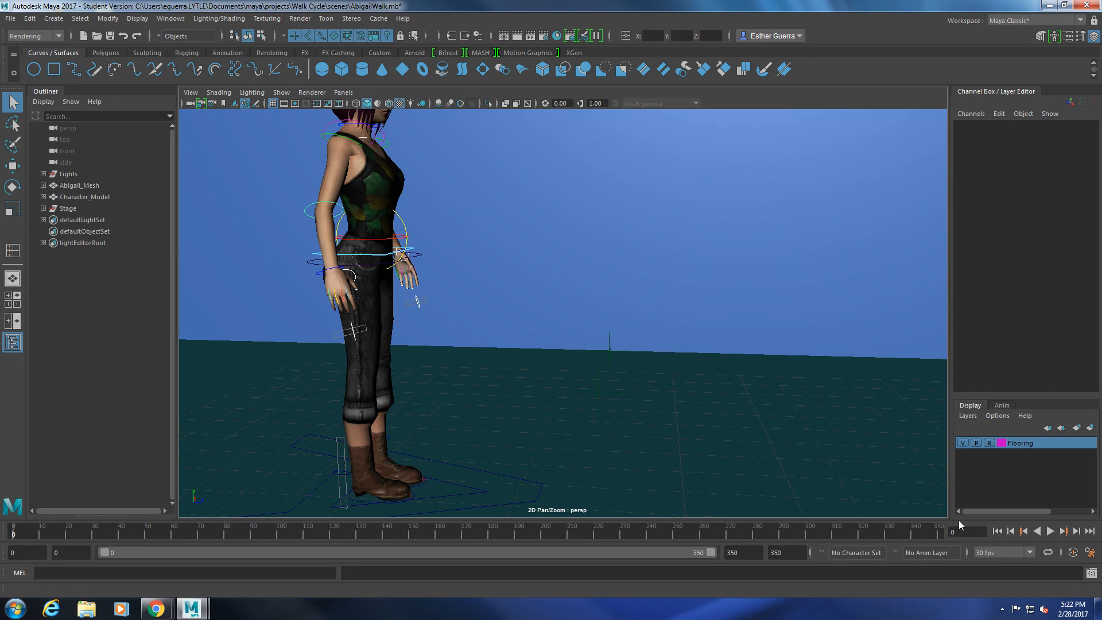
pyautogui.click(990, 442)
pyautogui.click(779, 353)
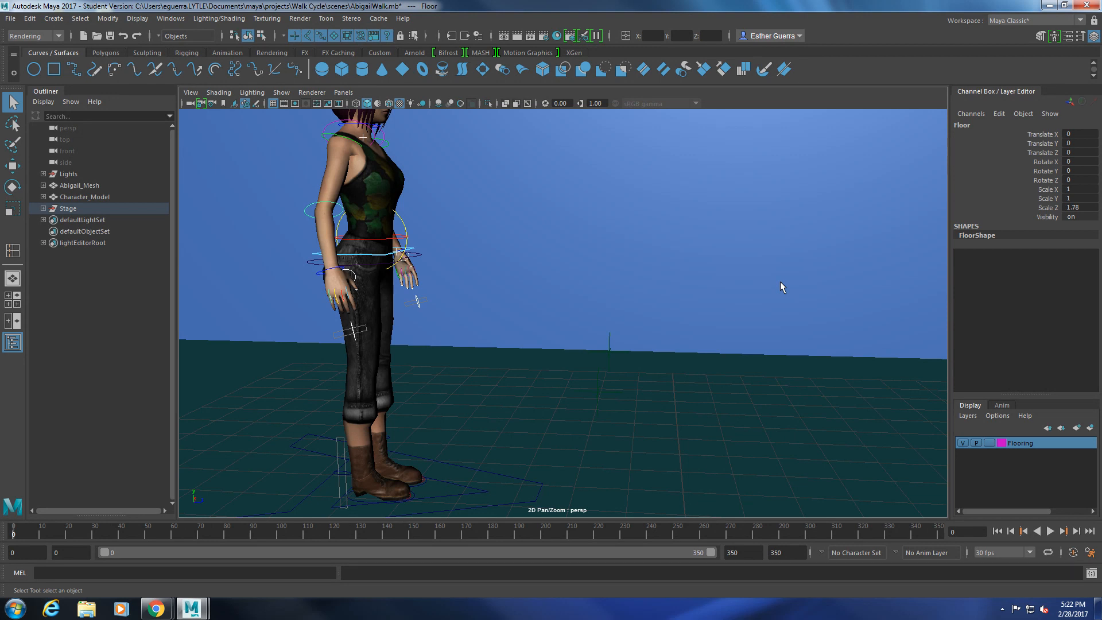
pyautogui.click(734, 336)
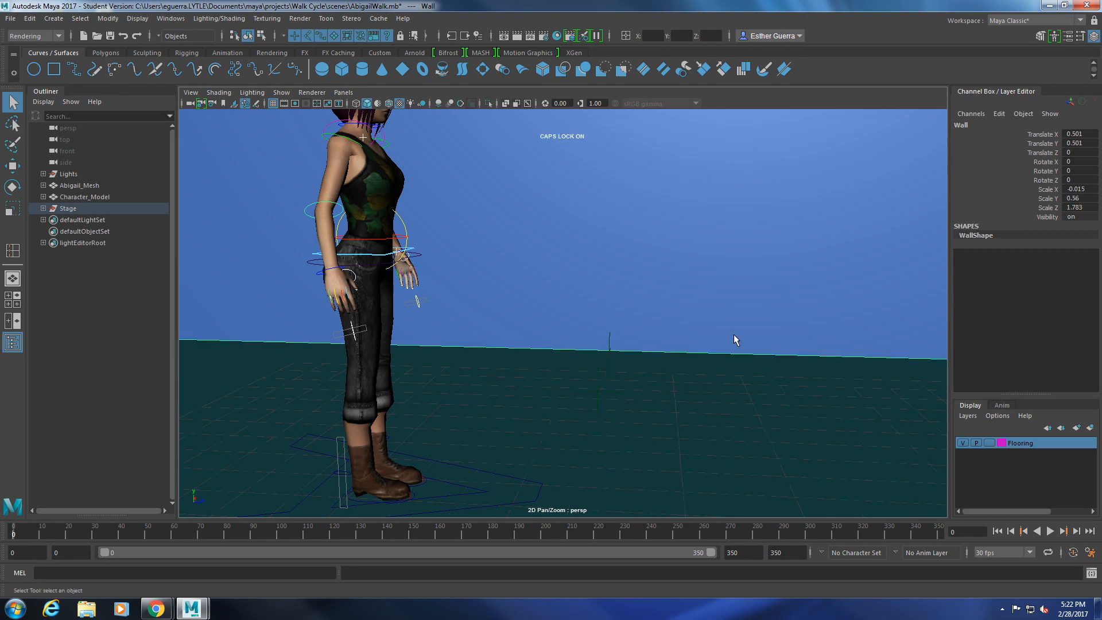
pyautogui.keyDown('shift'); pyautogui.click(789, 441); pyautogui.keyUp('shift')
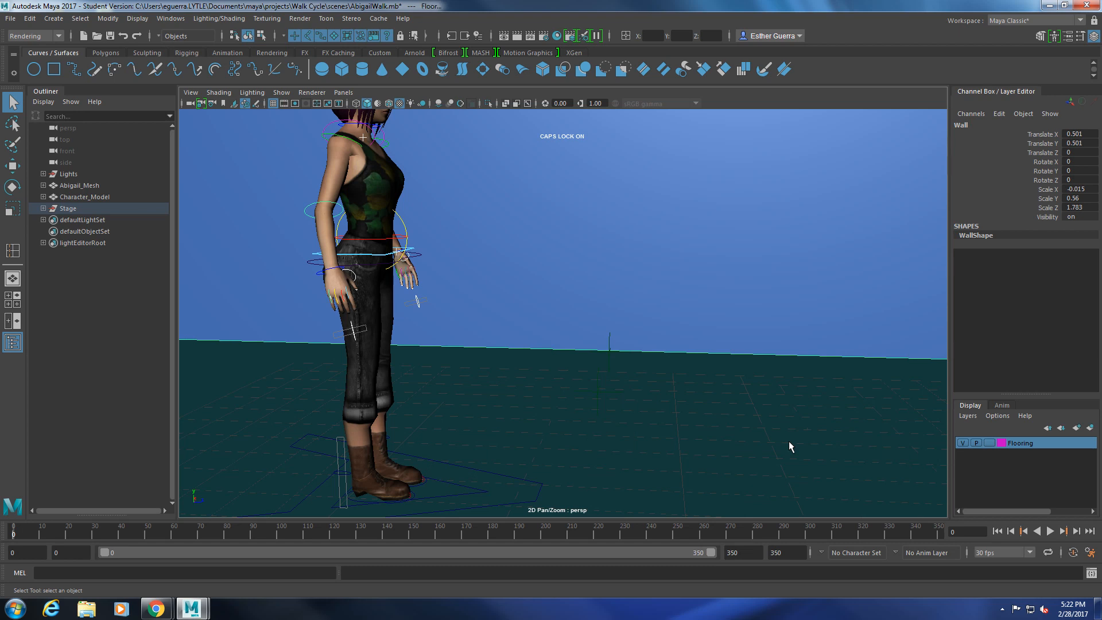
pyautogui.rightClick(1023, 446)
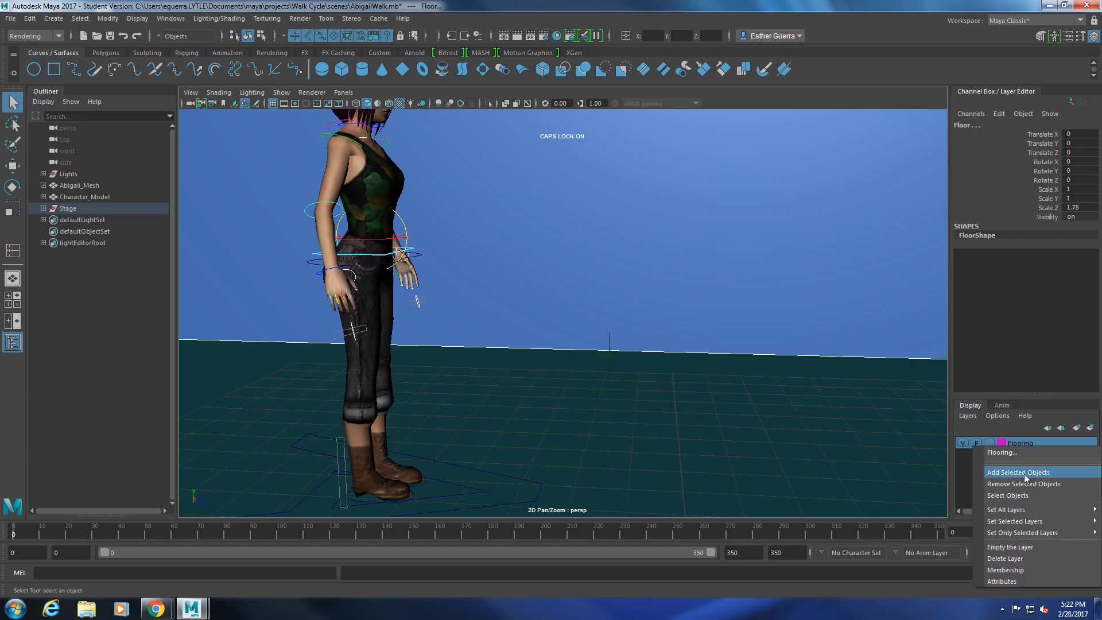
pyautogui.click(1024, 474)
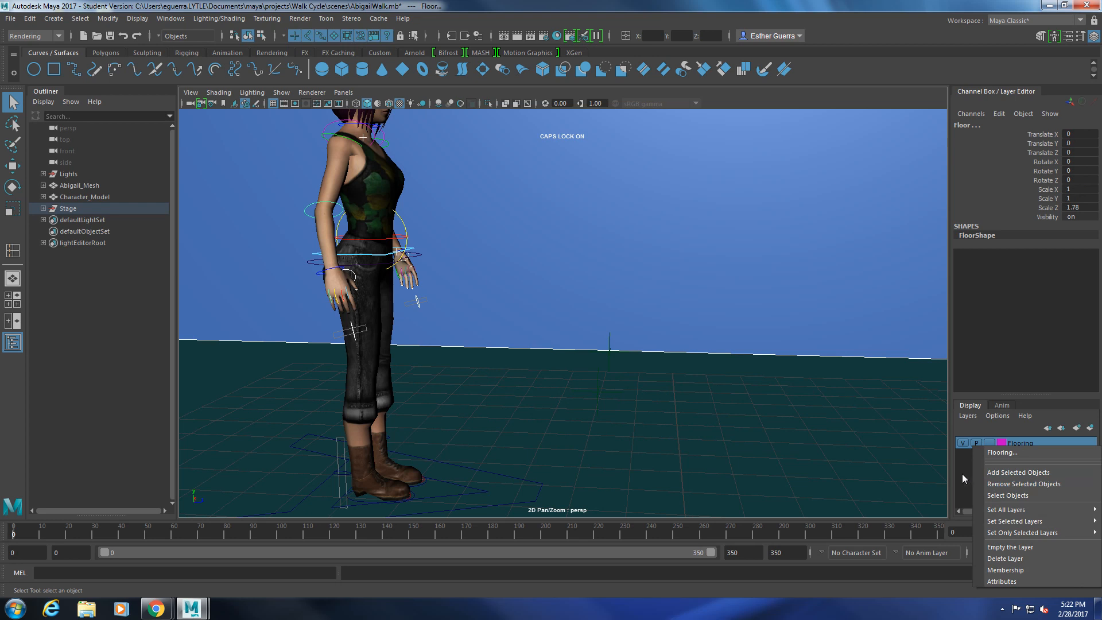
# - Set the Flooring layer to reference mode and test that the floor cannot be selected in the viewport
pyautogui.click(990, 443)
pyautogui.click(990, 443)
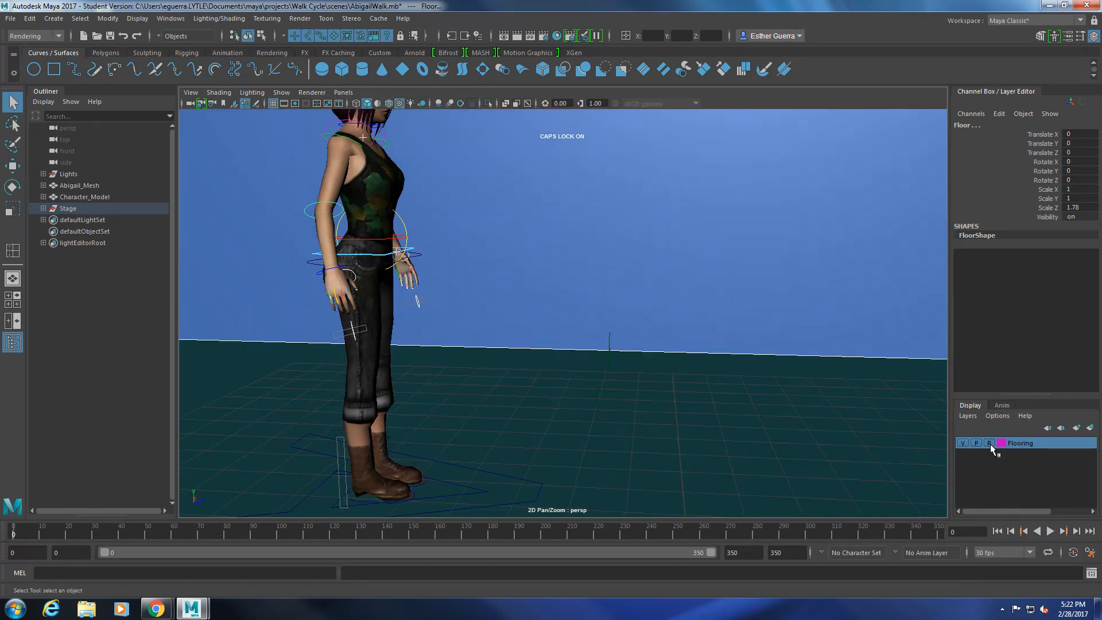
pyautogui.click(704, 426)
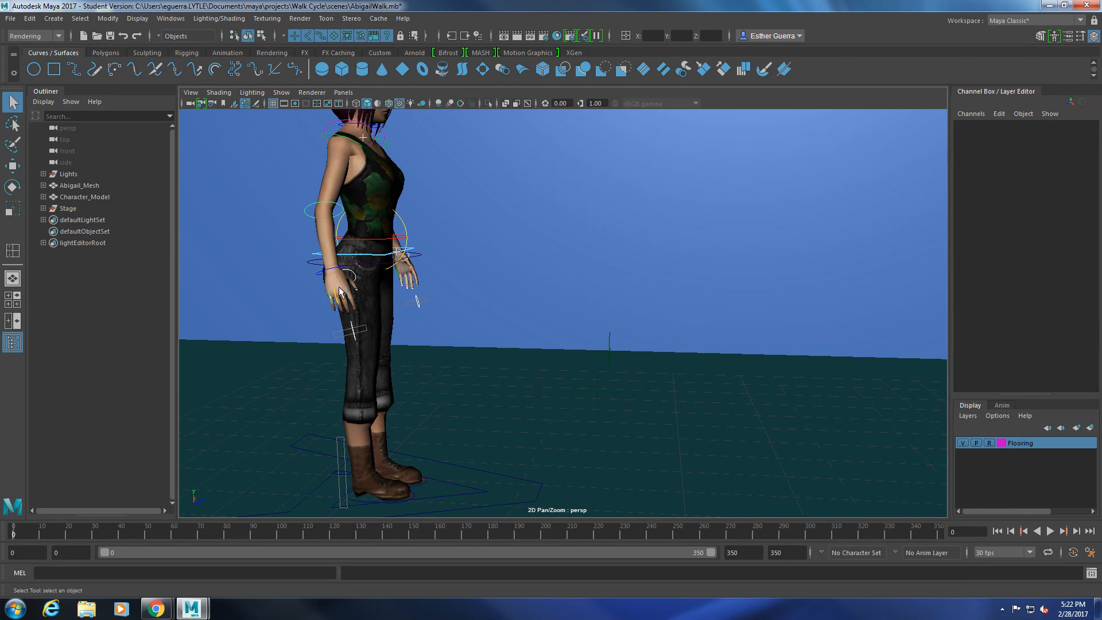
# - Move the whole Character_Model back along the Z axis to a Translate Z of about -0.65
pyautogui.scroll(-5, 546, 454)
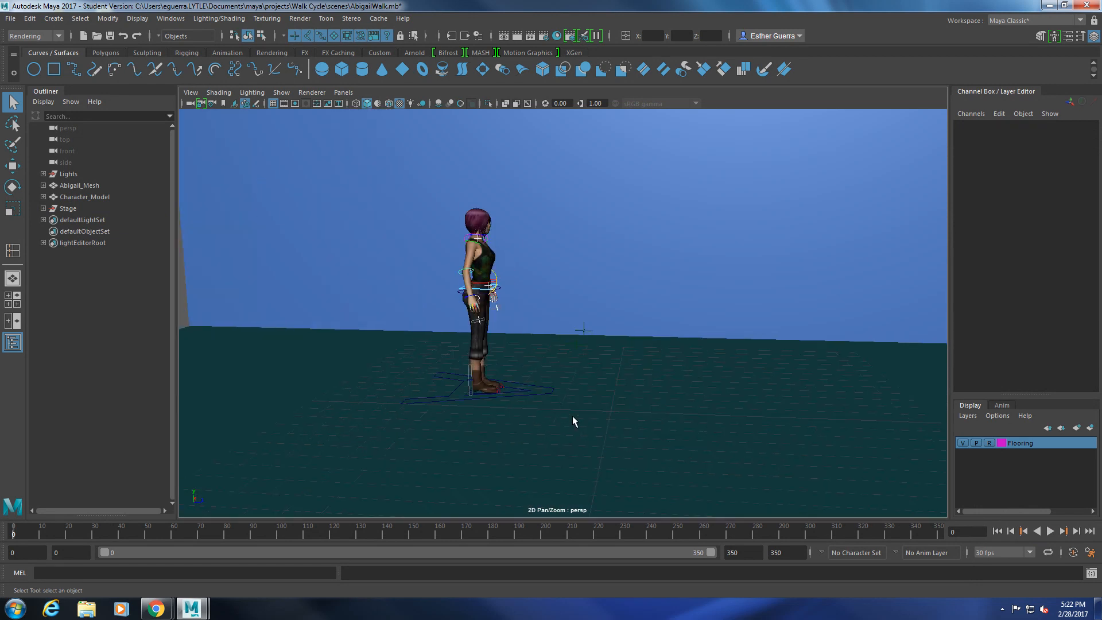
pyautogui.press('w')
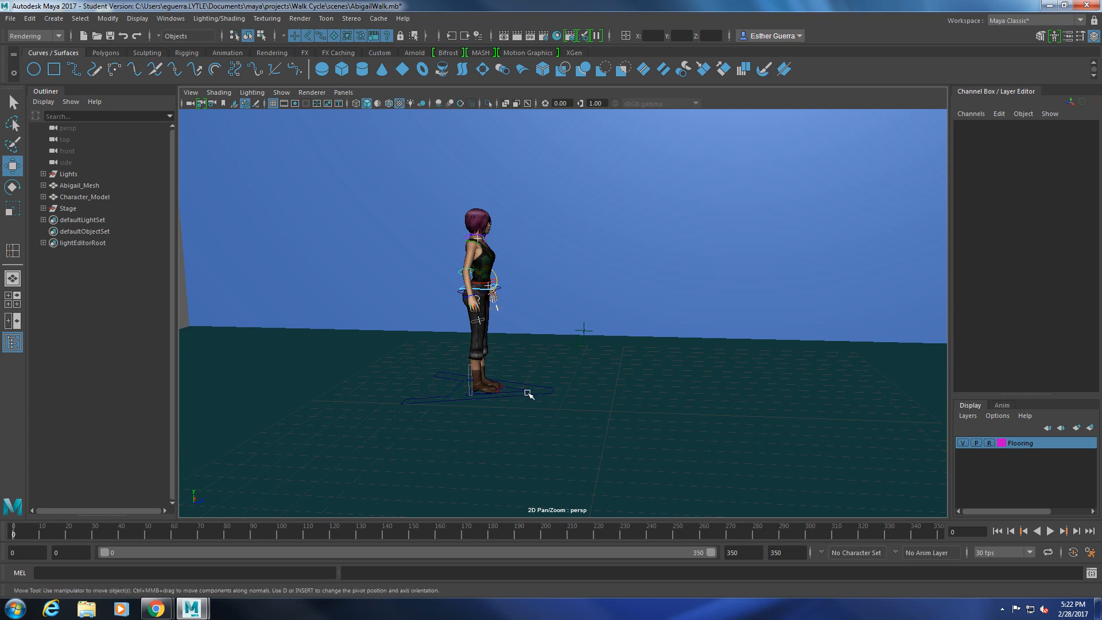
pyautogui.click(527, 393)
pyautogui.moveTo(530, 390); pyautogui.dragTo(466, 404)
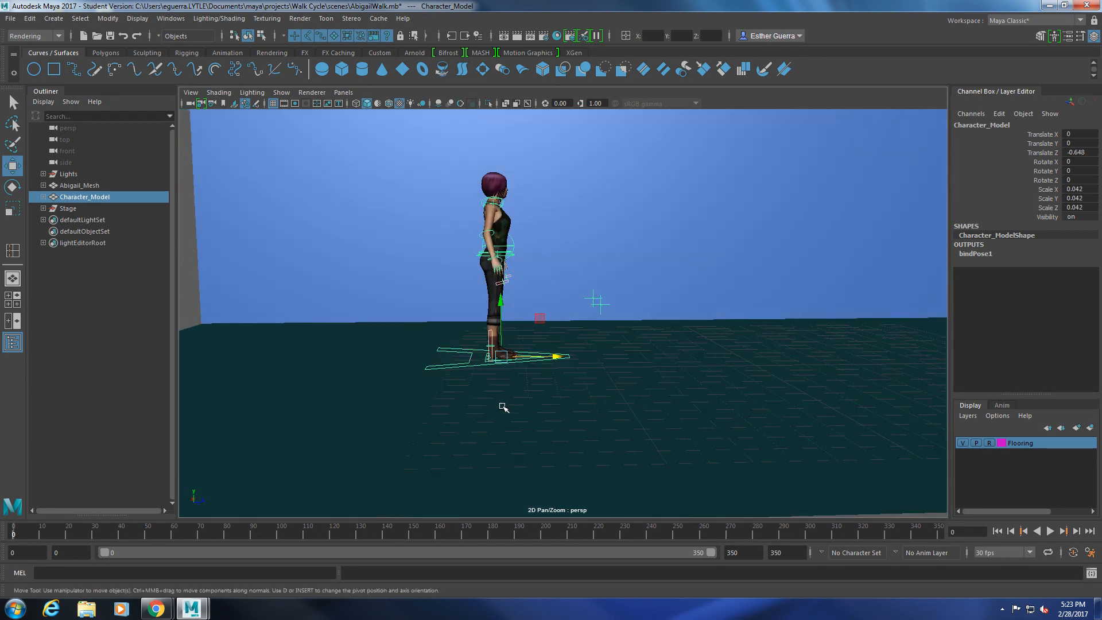
# - Move the R_Foot control forward along the Z axis to a Translate Z of about 1.55
pyautogui.scroll(3, 516, 408)
pyautogui.keyDown('alt'); pyautogui.moveTo(541, 401); pyautogui.dragTo(510, 425, button='middle'); pyautogui.keyUp('alt')
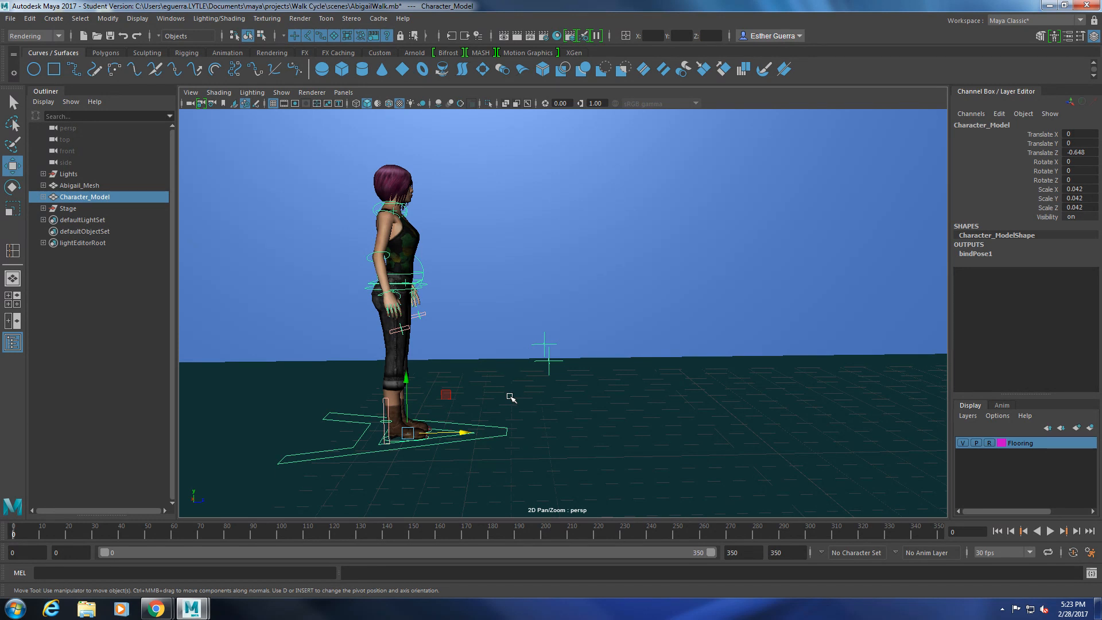
pyautogui.scroll(3, 484, 391)
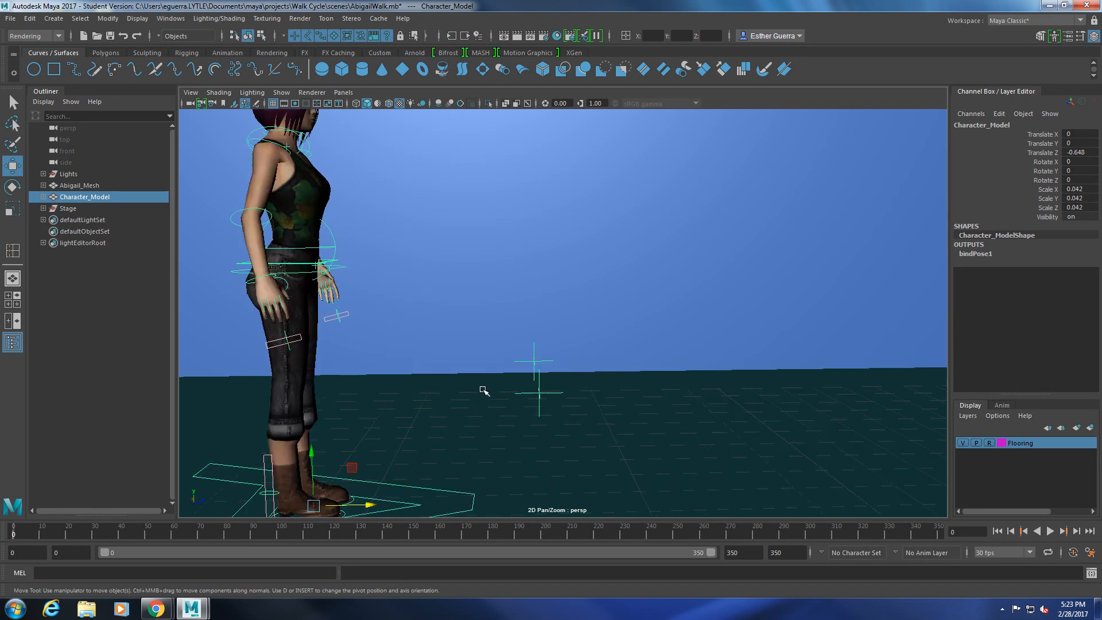
pyautogui.press('[')
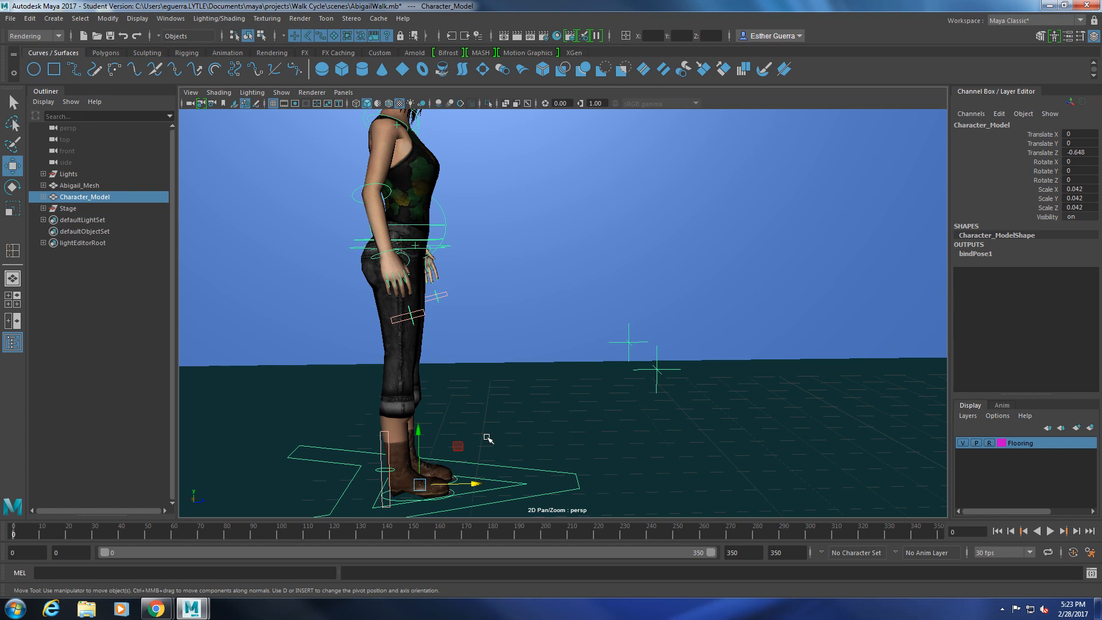
pyautogui.click(400, 501)
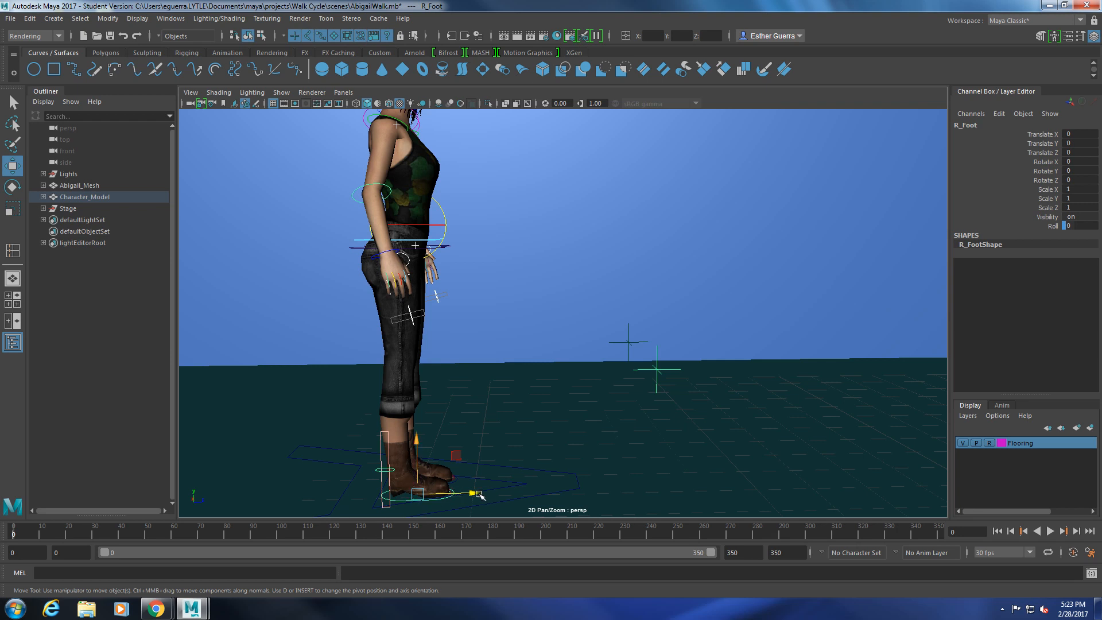
pyautogui.moveTo(528, 495); pyautogui.dragTo(592, 508, button='middle')
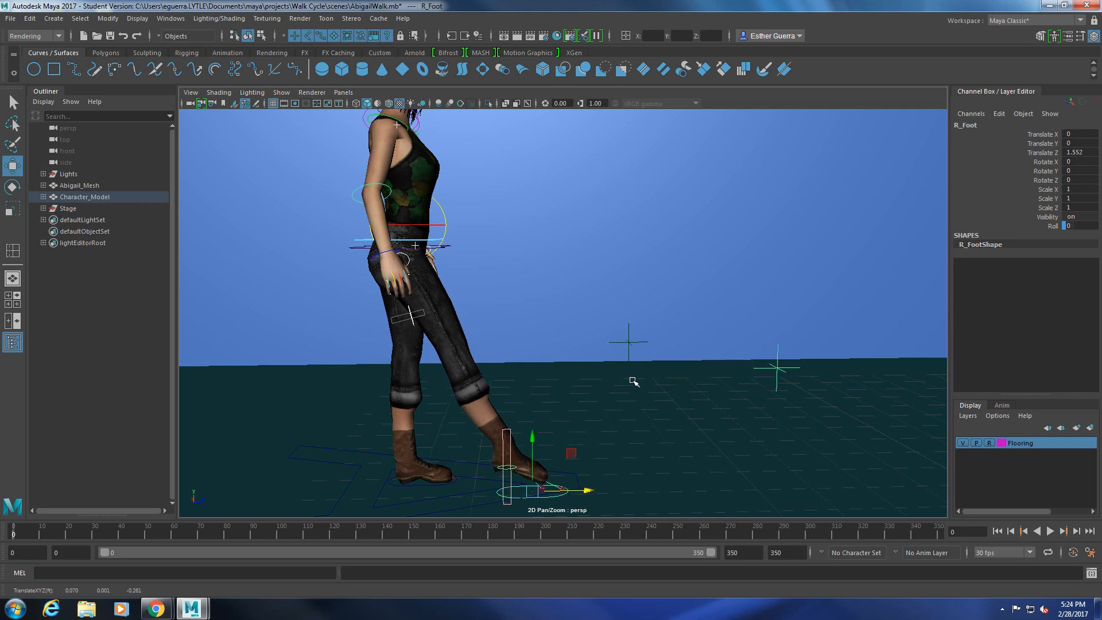
# - Key Translate X, Y and Z of the R_Foot control at frame 0
pyautogui.click(1052, 136)
pyautogui.moveTo(1053, 141); pyautogui.dragTo(1054, 154)
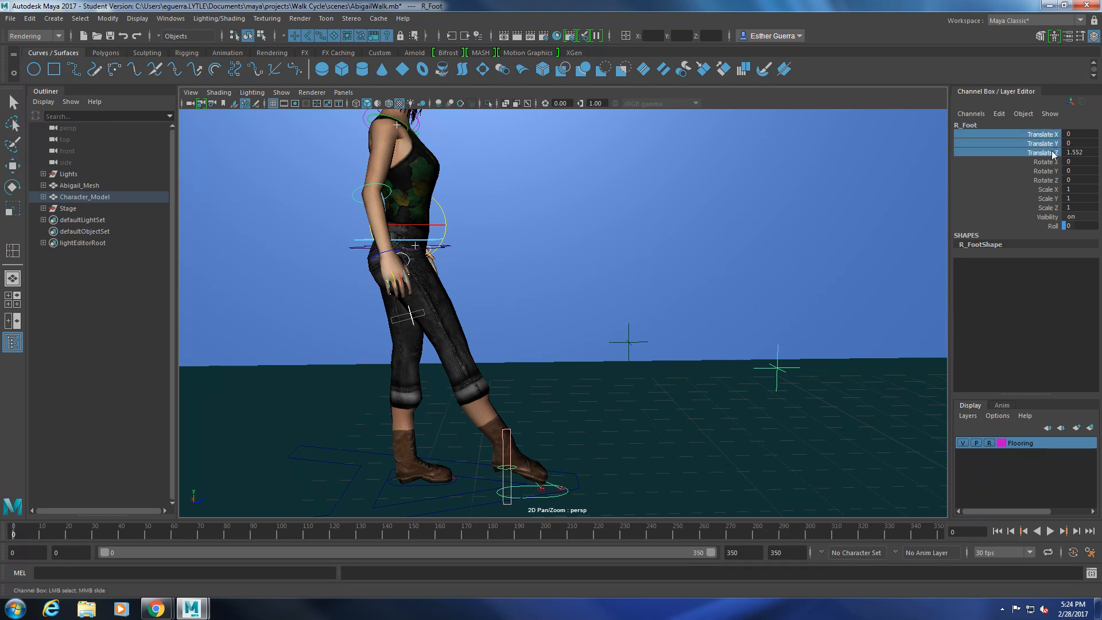
pyautogui.rightClick(1054, 154)
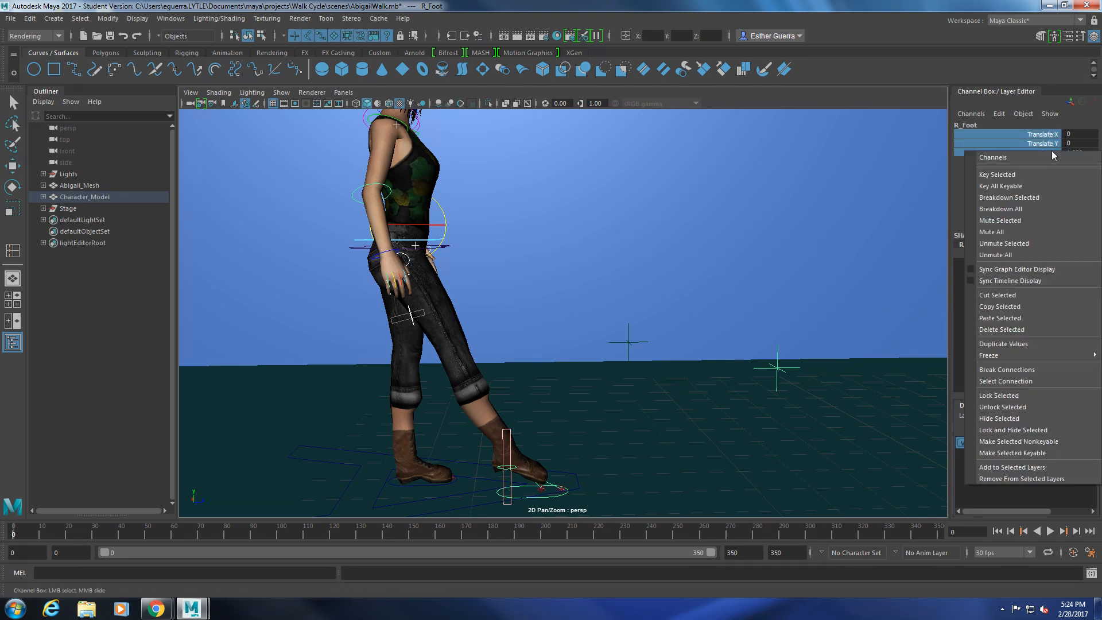
pyautogui.click(1026, 173)
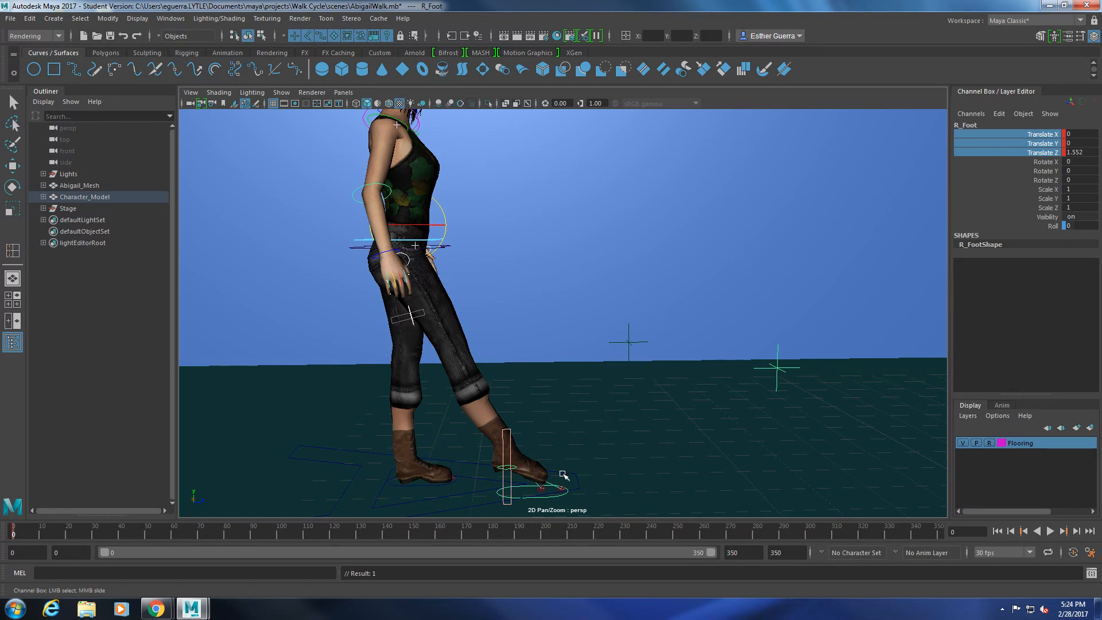
# - Move the Root_Ctrl at the hips forward along the Z axis to a Translate Z of about 0.94
pyautogui.click(437, 241)
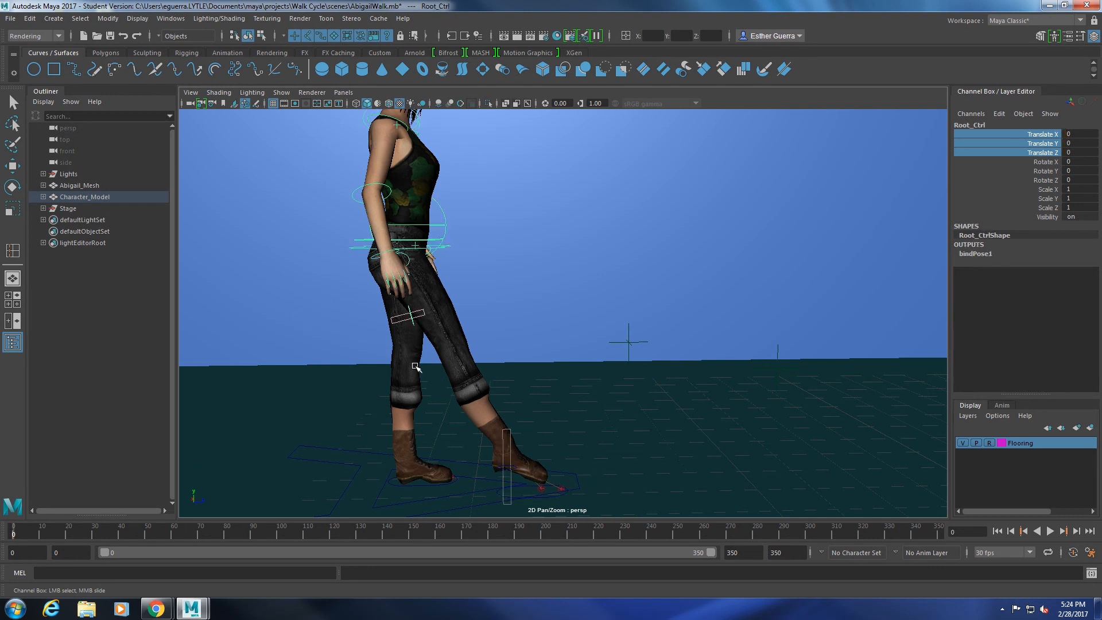
pyautogui.press('w')
pyautogui.moveTo(462, 241); pyautogui.dragTo(535, 270)
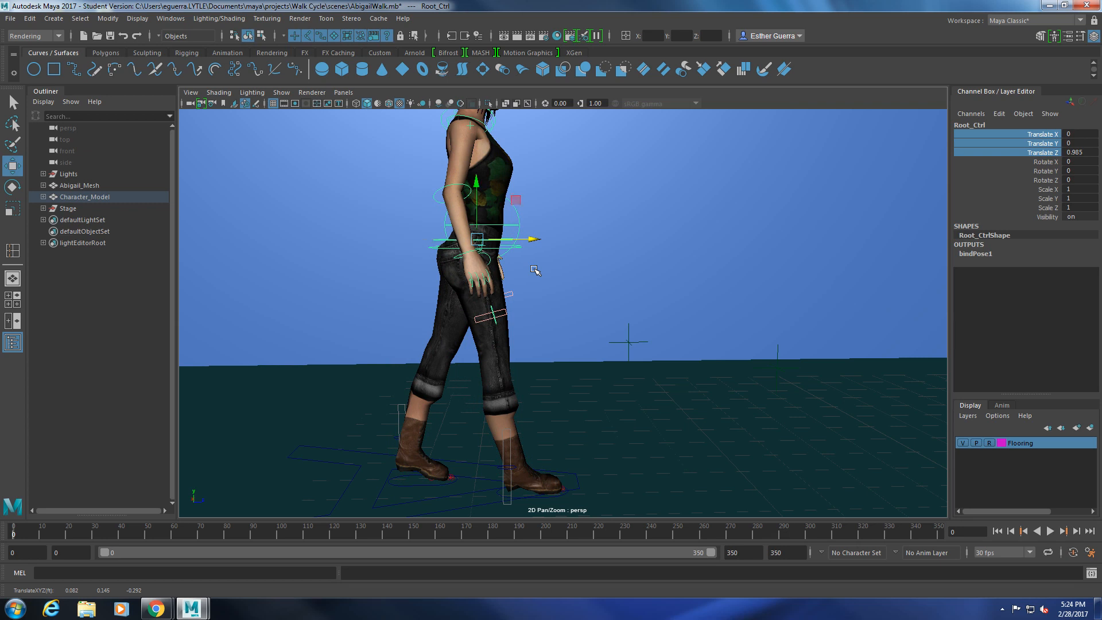
pyautogui.moveTo(533, 237); pyautogui.dragTo(507, 242)
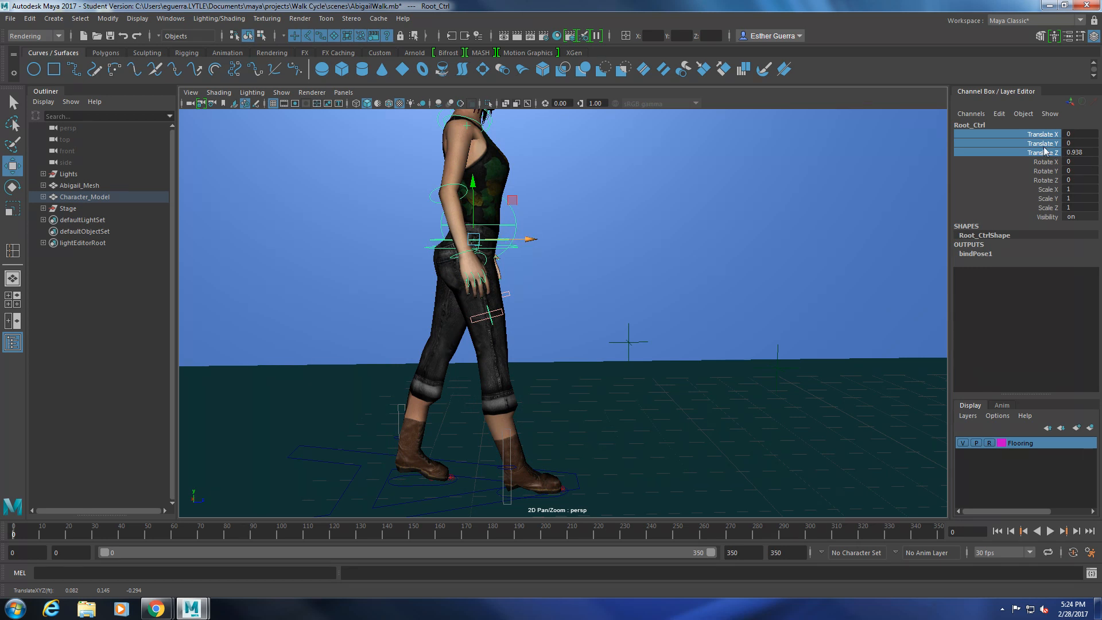
# - Key all translate, rotate and scale channels of Root_Ctrl at frame 0
pyautogui.moveTo(1041, 135); pyautogui.dragTo(1044, 207)
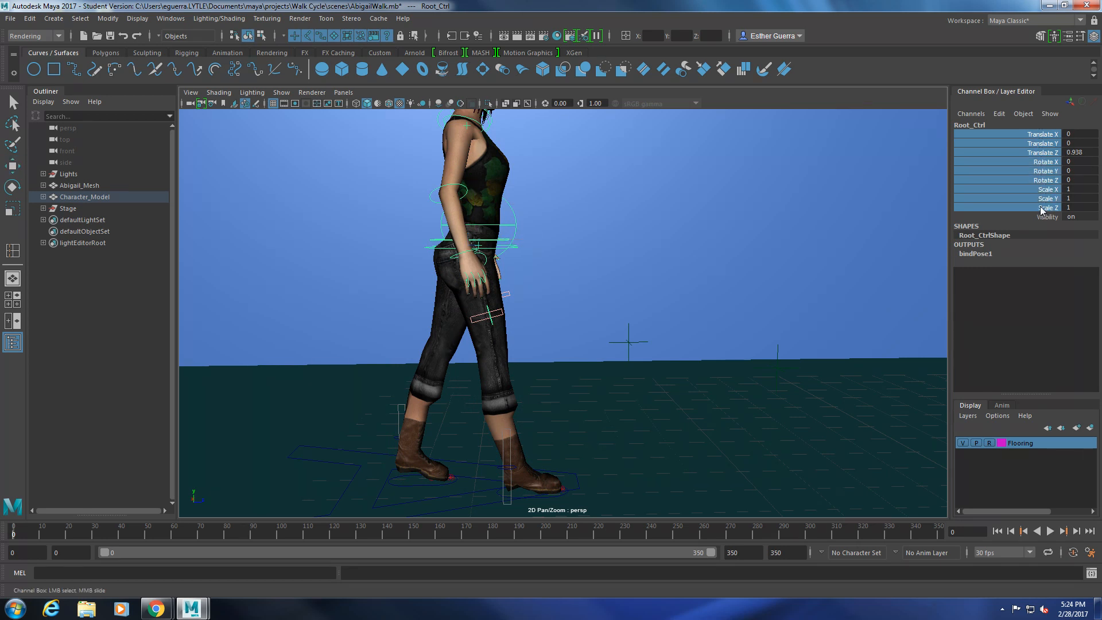
pyautogui.rightClick(1044, 206)
pyautogui.click(1016, 224)
# - Set the R_Foot control's Translate Z to 0 and key its translate, rotate and scale channels at frame 0
pyautogui.click(508, 468)
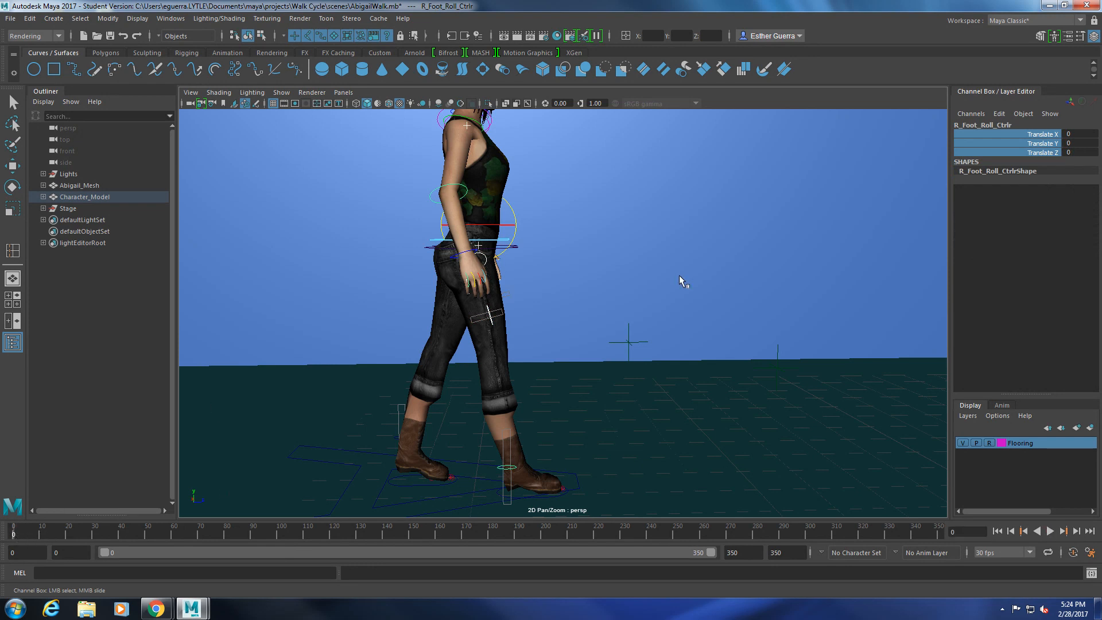
pyautogui.click(560, 494)
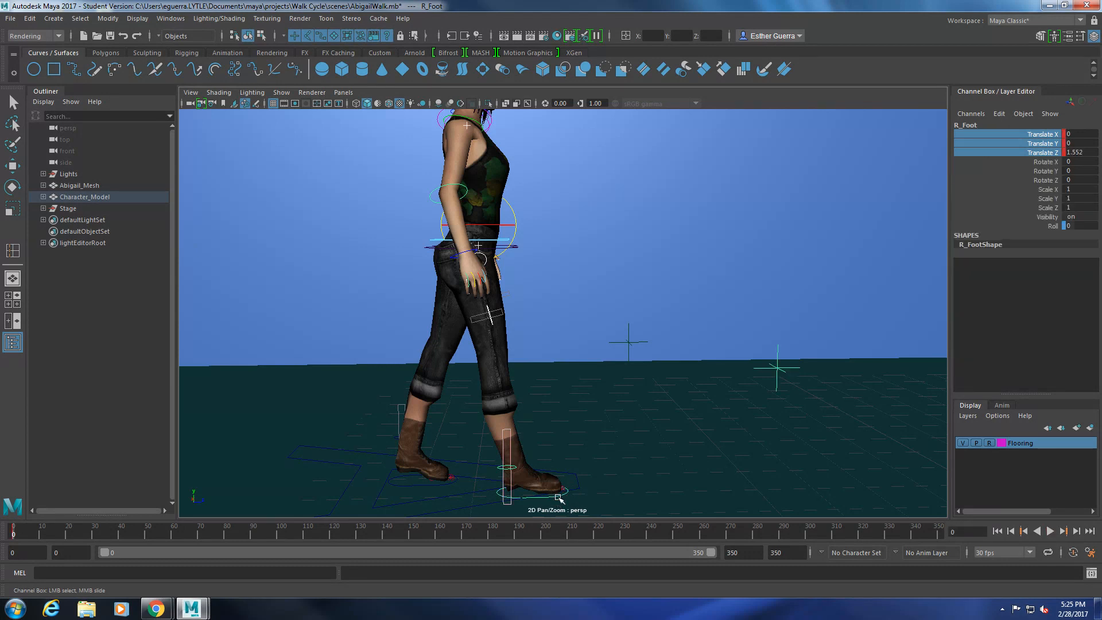
pyautogui.doubleClick(1090, 153)
pyautogui.write('0')
pyautogui.press('Return')
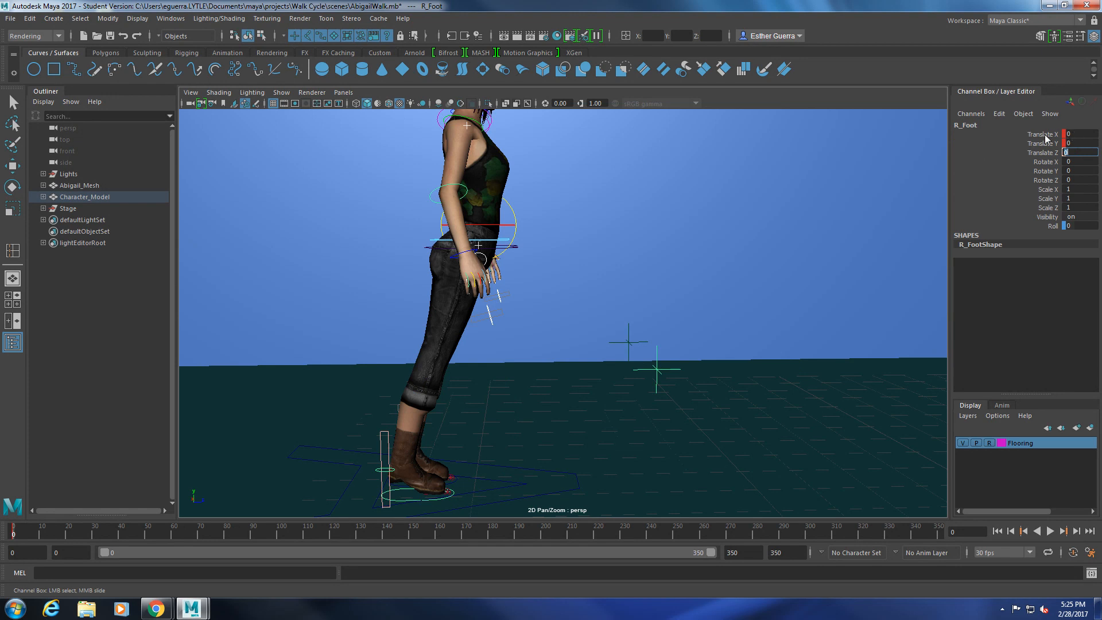
pyautogui.moveTo(1042, 134); pyautogui.dragTo(1040, 159)
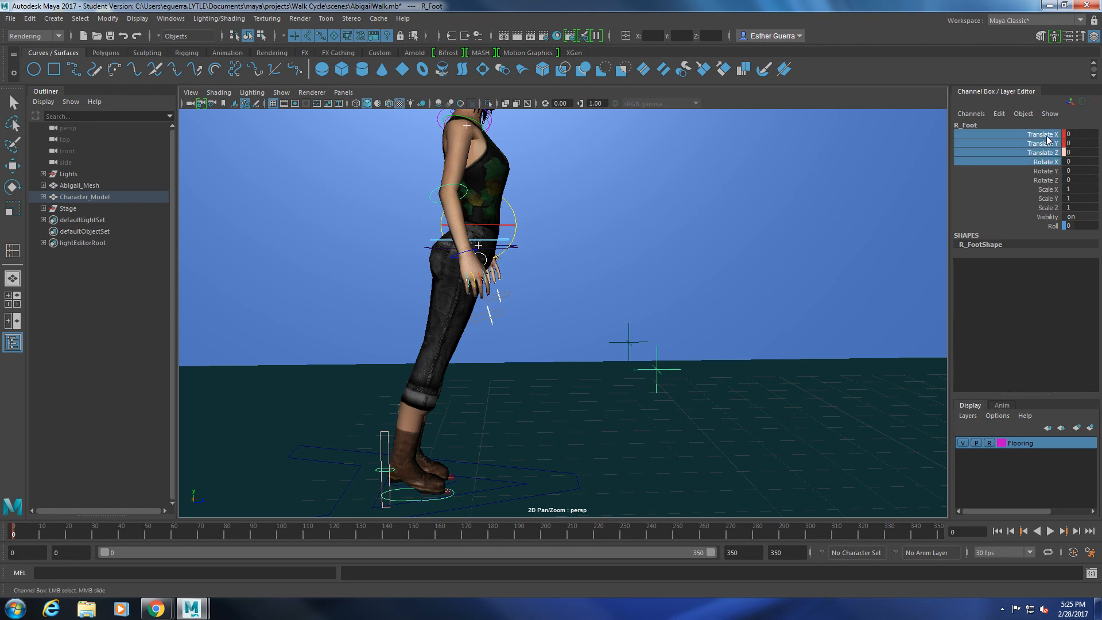
pyautogui.click(1049, 136)
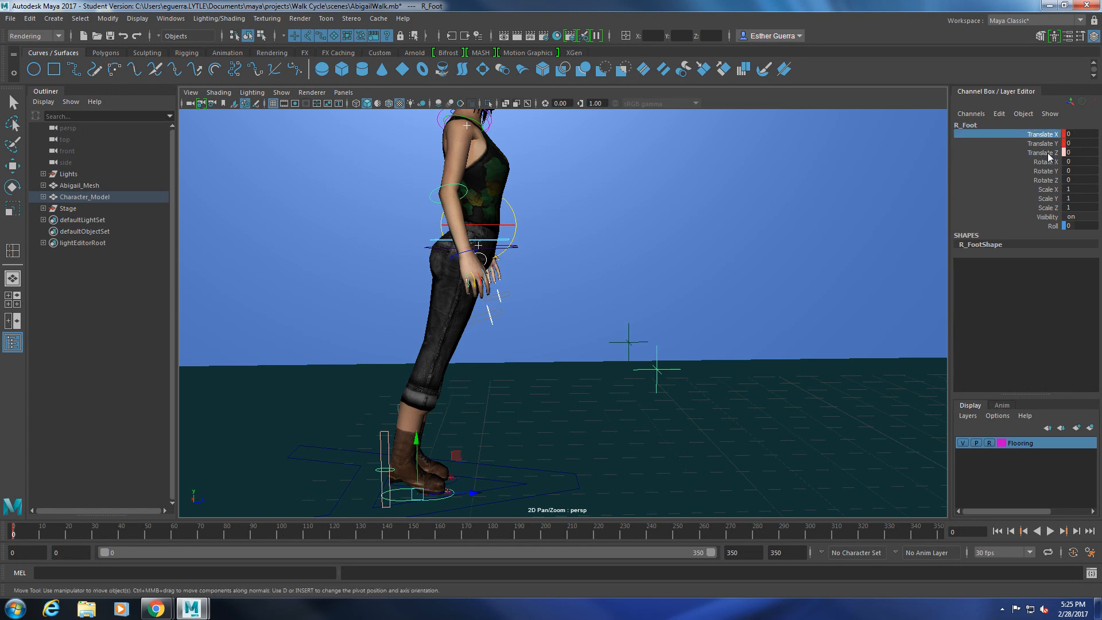
pyautogui.moveTo(1050, 155); pyautogui.dragTo(1053, 209)
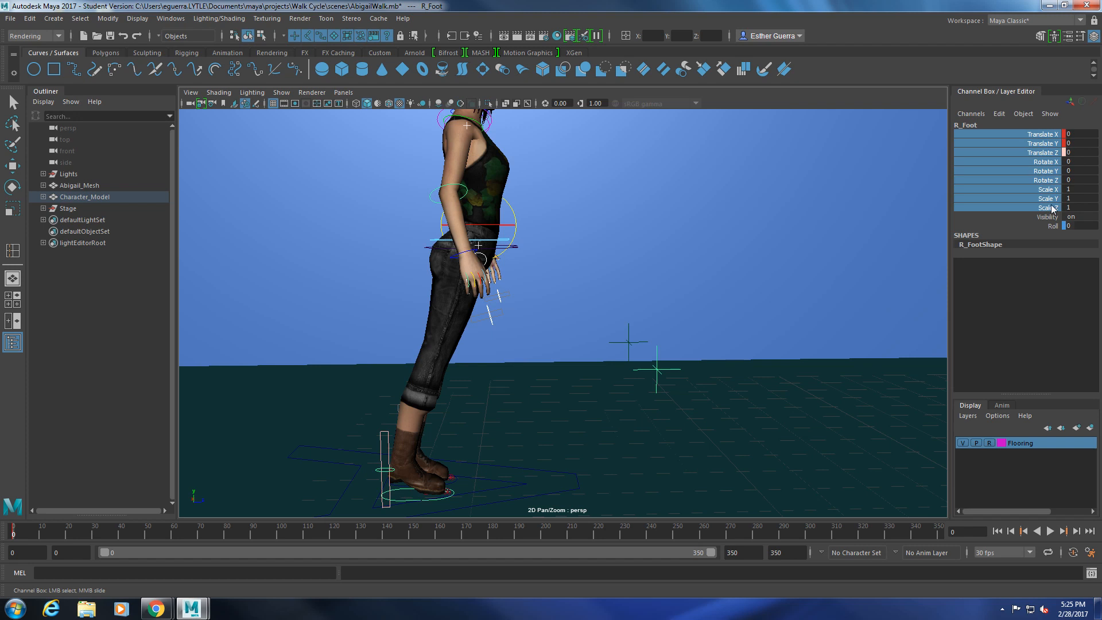
pyautogui.rightClick(1053, 209)
pyautogui.click(1032, 229)
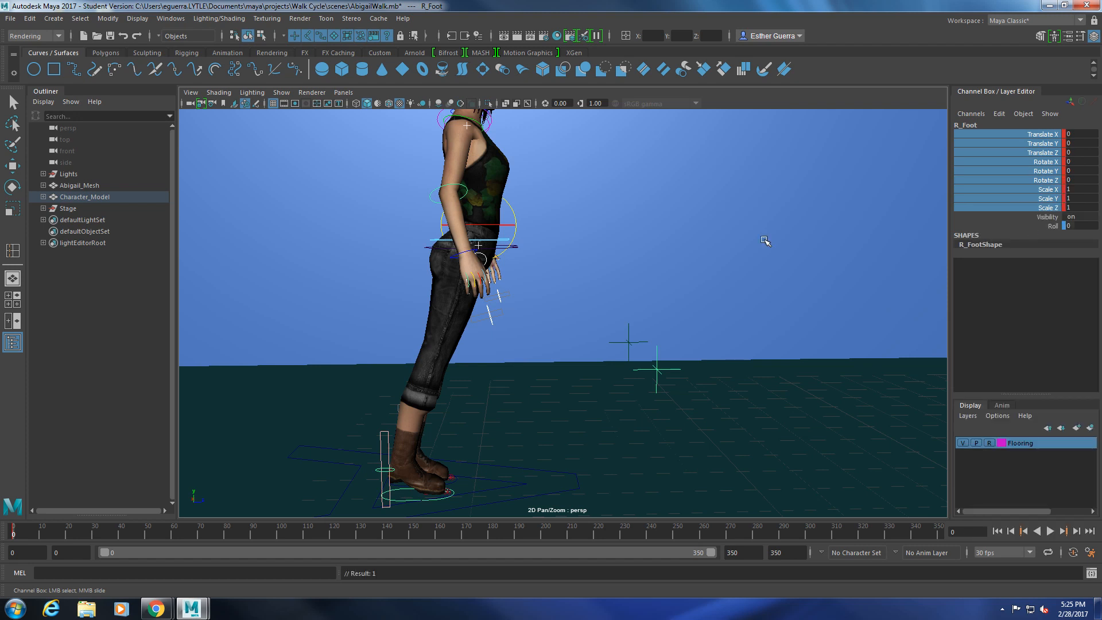
# - Set Root_Ctrl's Translate Z to 0 and key its translate, rotate and scale channels at frame 0
pyautogui.click(505, 242)
pyautogui.click(1078, 154)
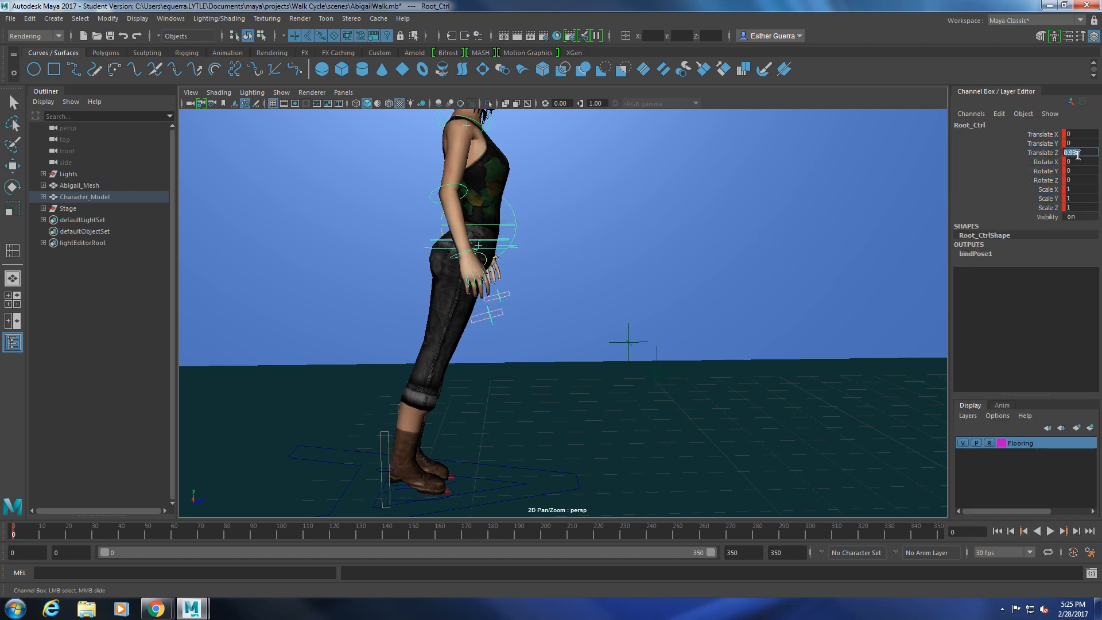
pyautogui.write('0')
pyautogui.press('Return')
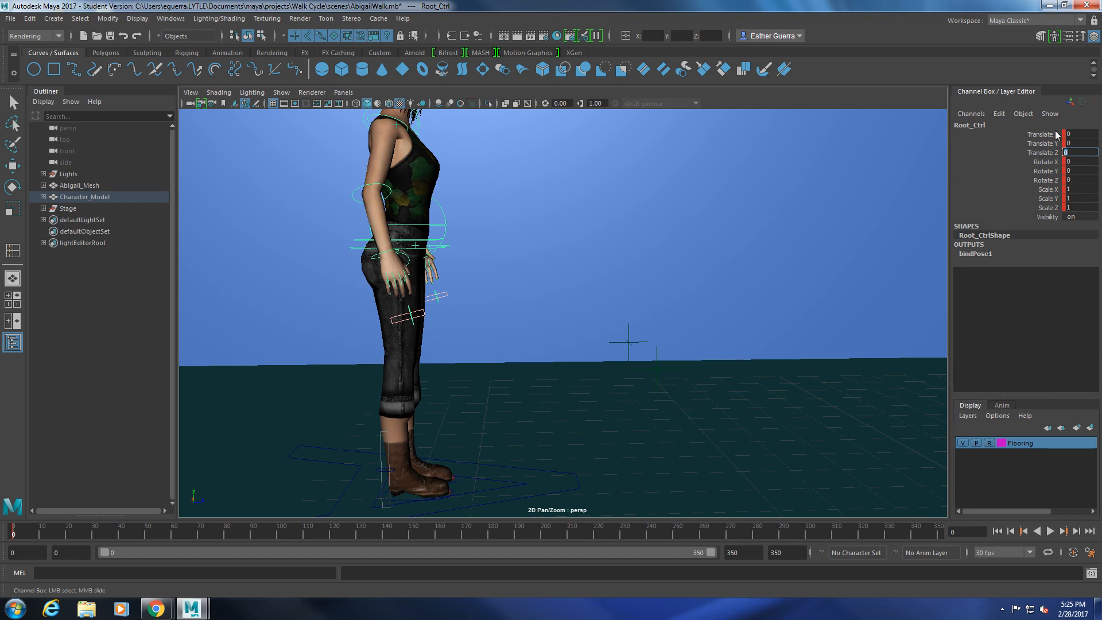
pyautogui.moveTo(1056, 135); pyautogui.dragTo(1048, 207)
pyautogui.rightClick(1049, 204)
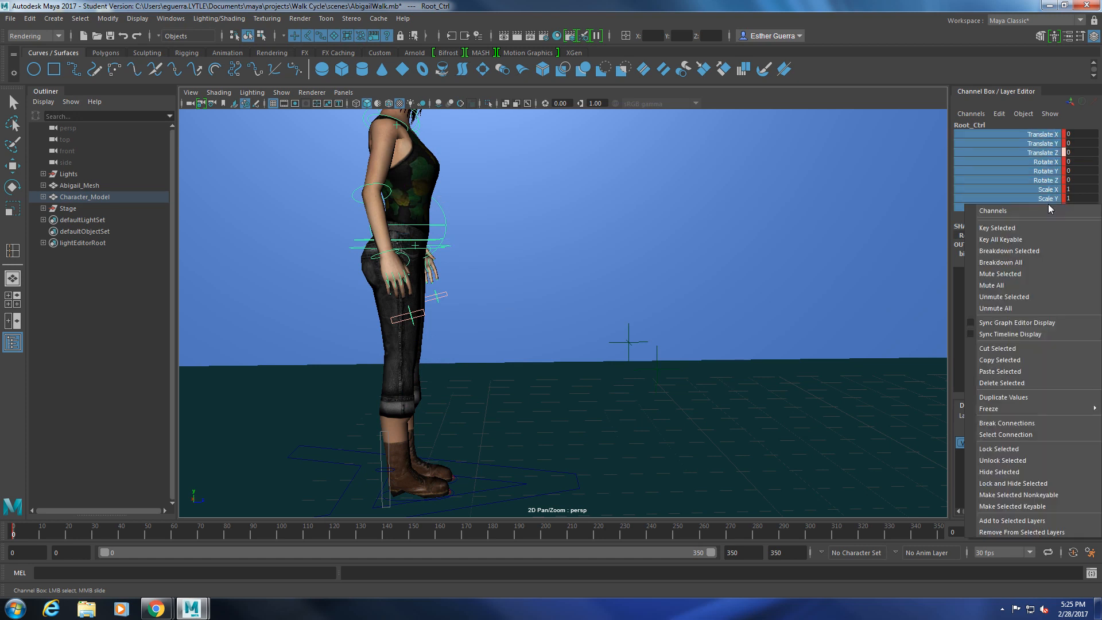
pyautogui.click(1031, 229)
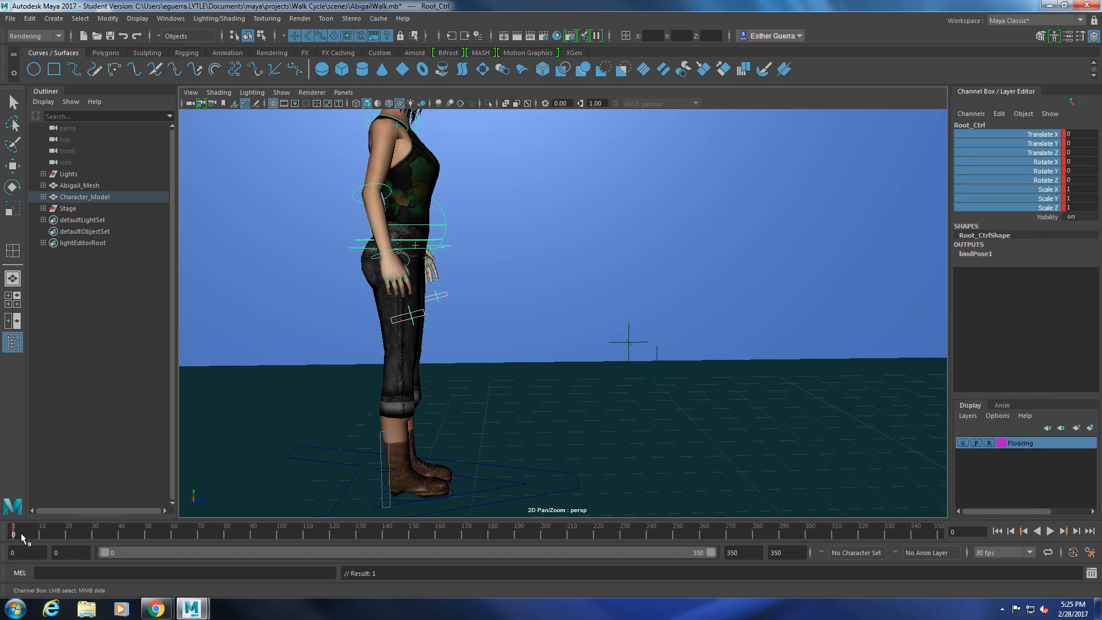
# - Shorten the visible playback range so that it ends at frame 124
pyautogui.moveTo(712, 553); pyautogui.dragTo(265, 555)
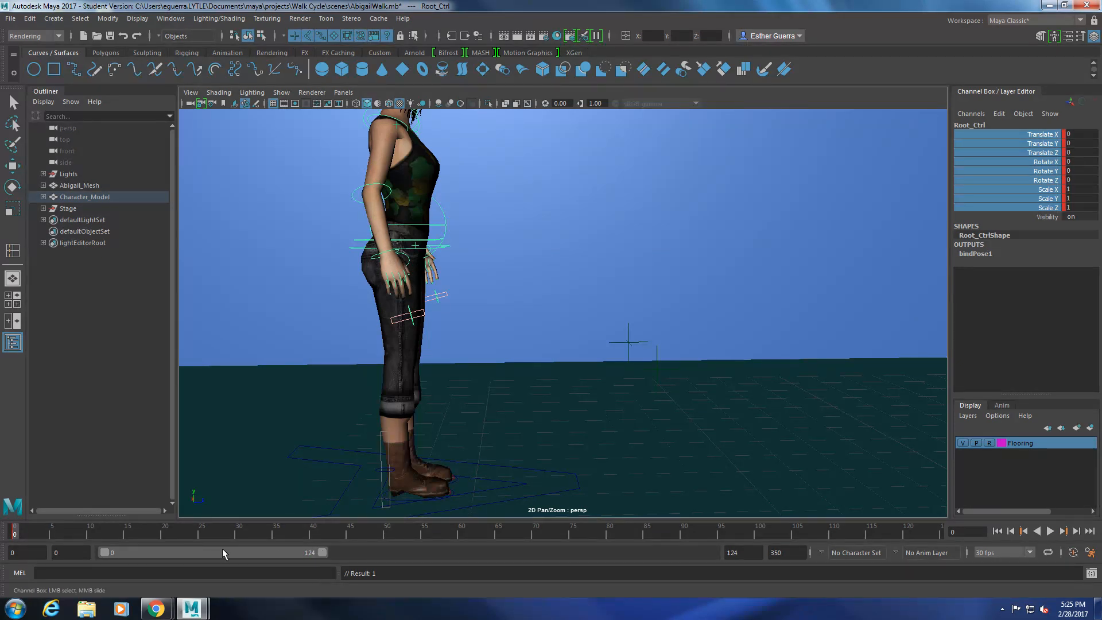
# - At frame 5, move the R_Foot control forward to Translate Z about 1.784 and key its translate, rotate and scale channels
pyautogui.click(53, 535)
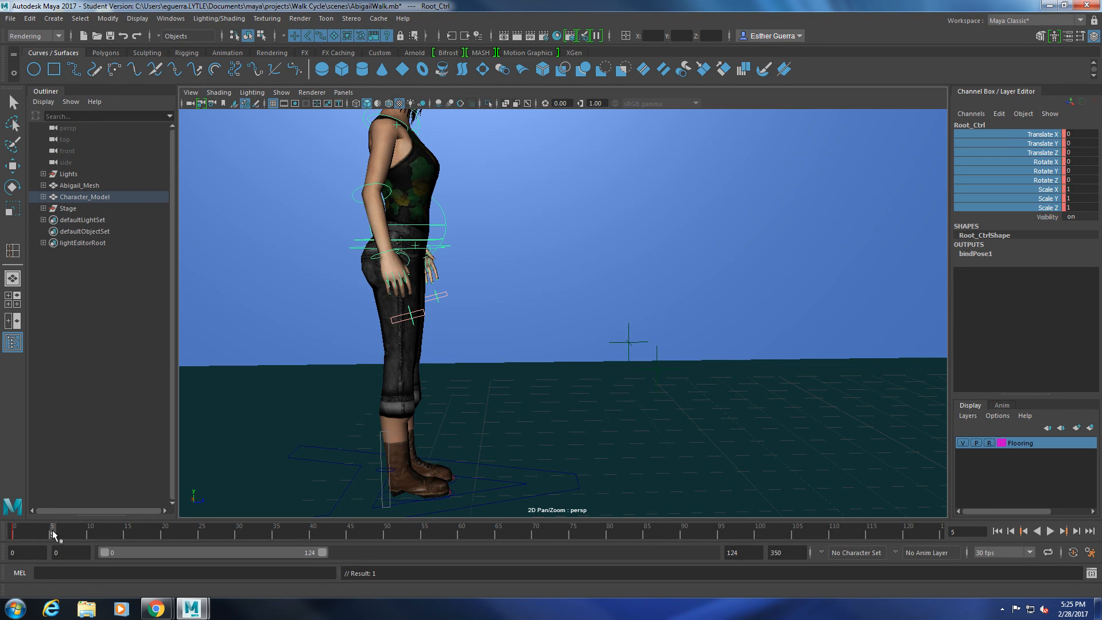
pyautogui.click(453, 494)
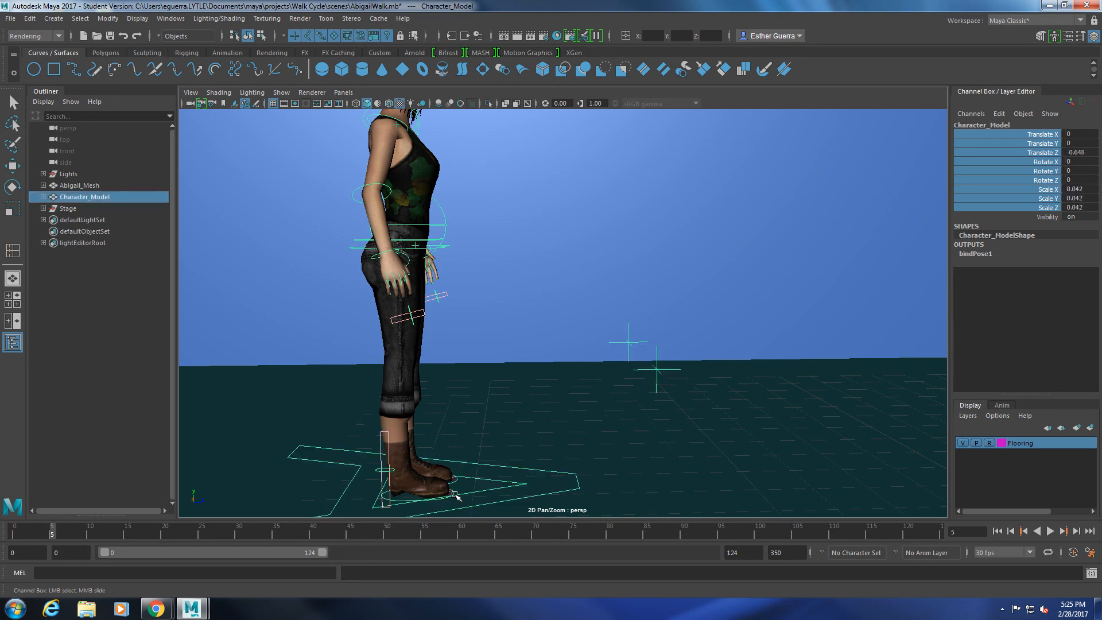
pyautogui.click(454, 492)
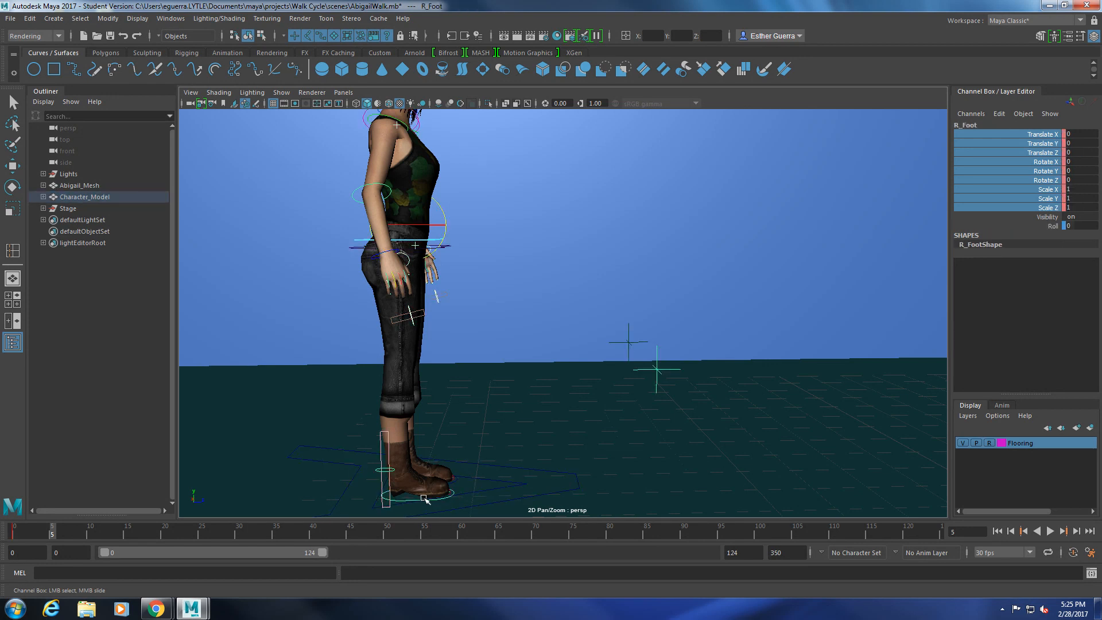
pyautogui.press('w')
pyautogui.moveTo(456, 494); pyautogui.dragTo(608, 498)
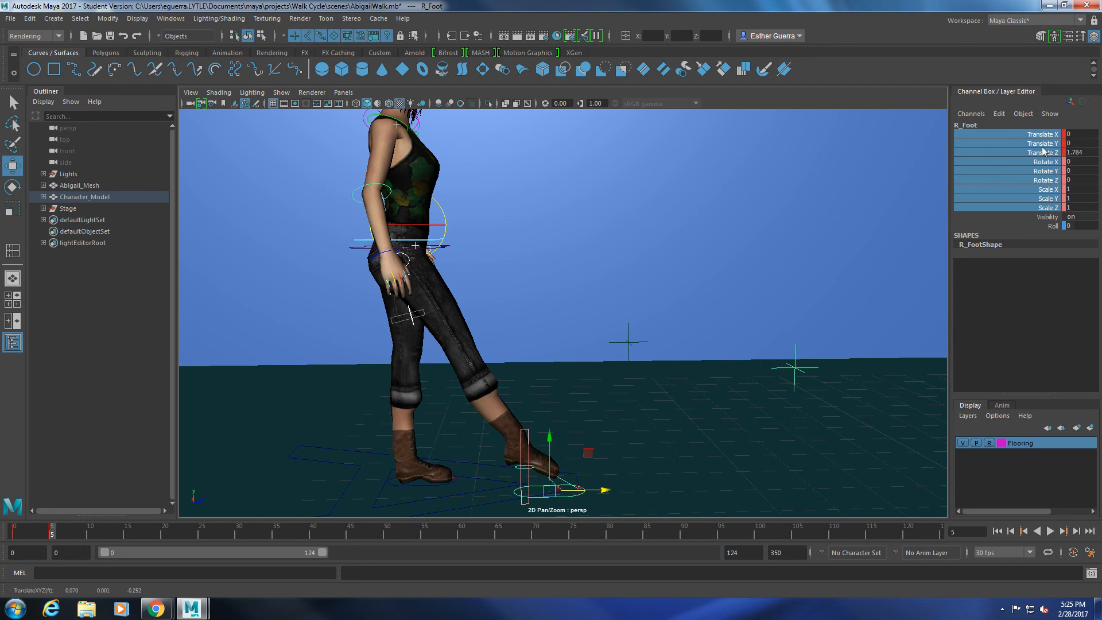
pyautogui.moveTo(1045, 135); pyautogui.dragTo(1045, 207)
pyautogui.rightClick(1046, 213)
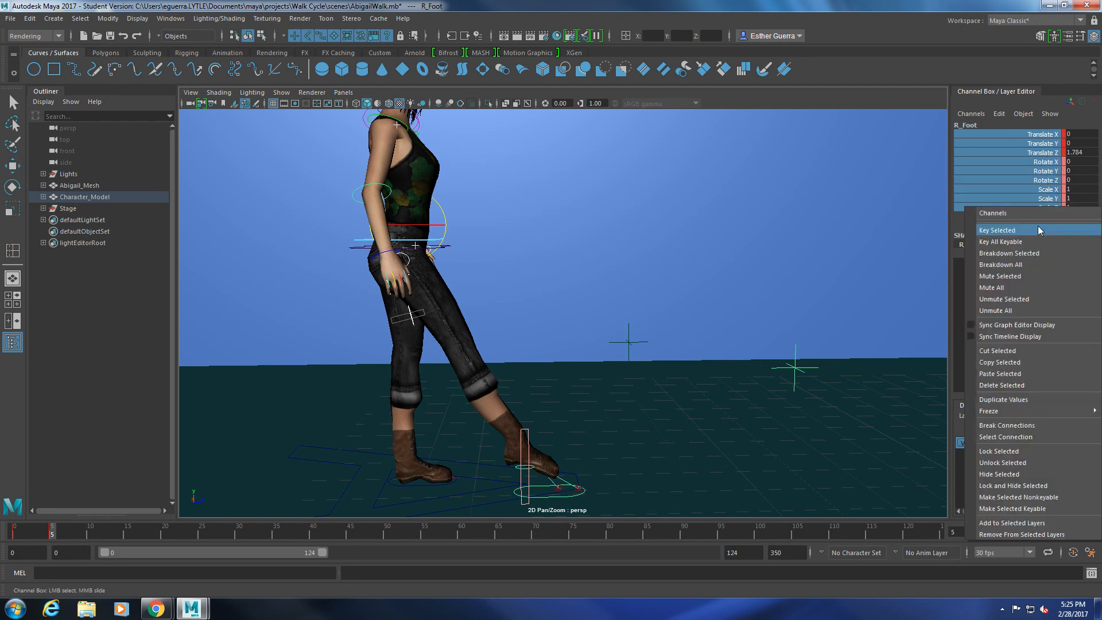
pyautogui.click(1040, 231)
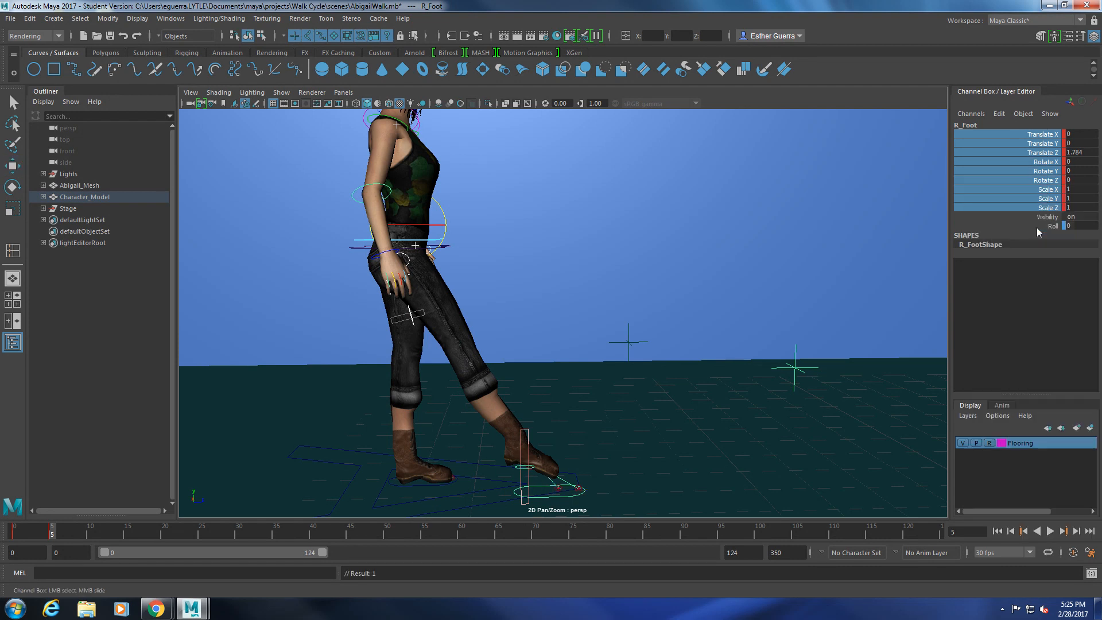
# - Move Root_Ctrl forward to Translate Z about 0.892 and key its translate, rotate and scale channels at frame 5
pyautogui.click(437, 240)
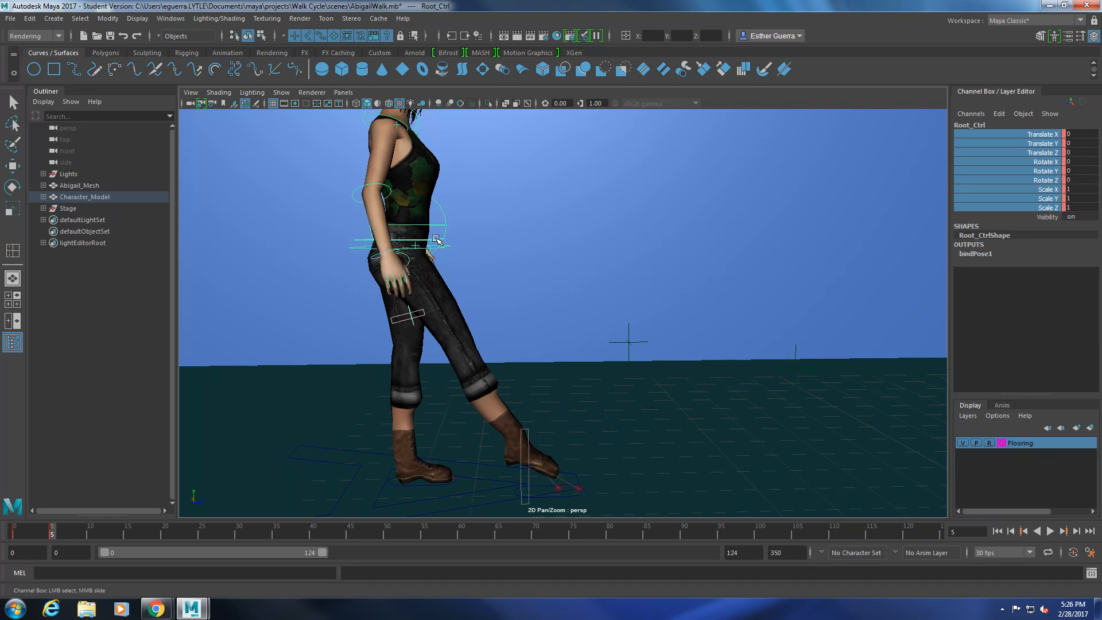
pyautogui.press('w')
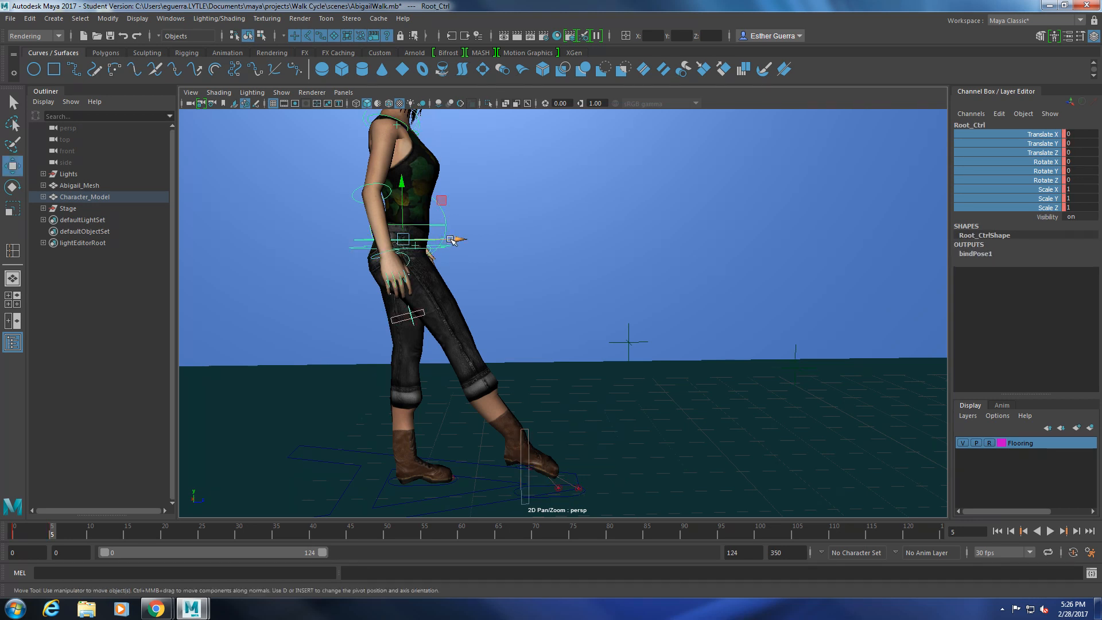
pyautogui.moveTo(485, 245); pyautogui.dragTo(520, 252)
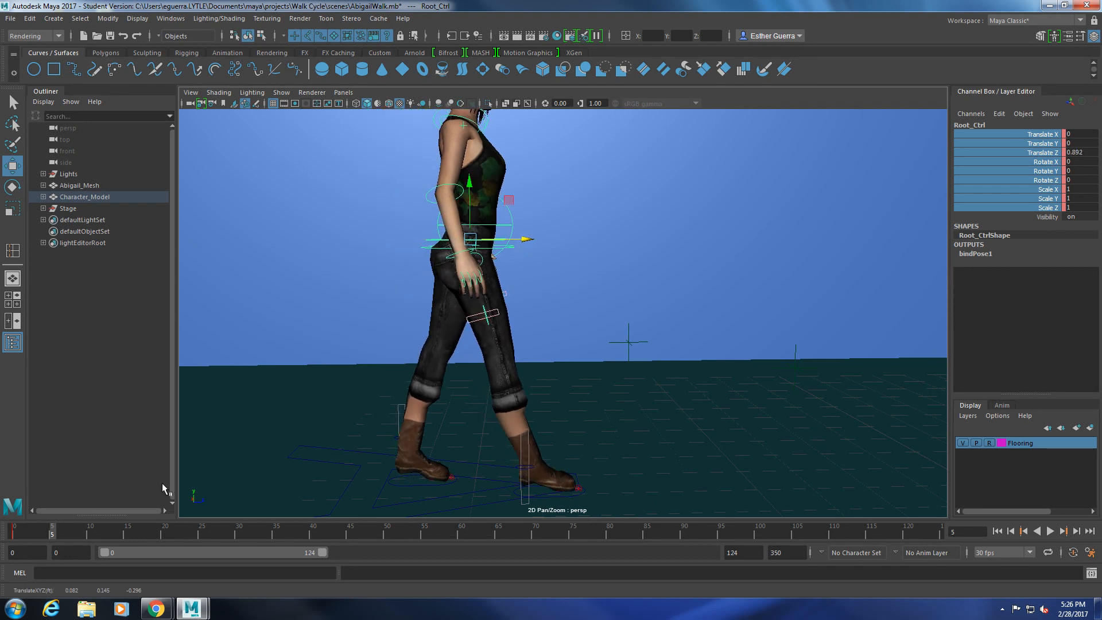
pyautogui.rightClick(1032, 170)
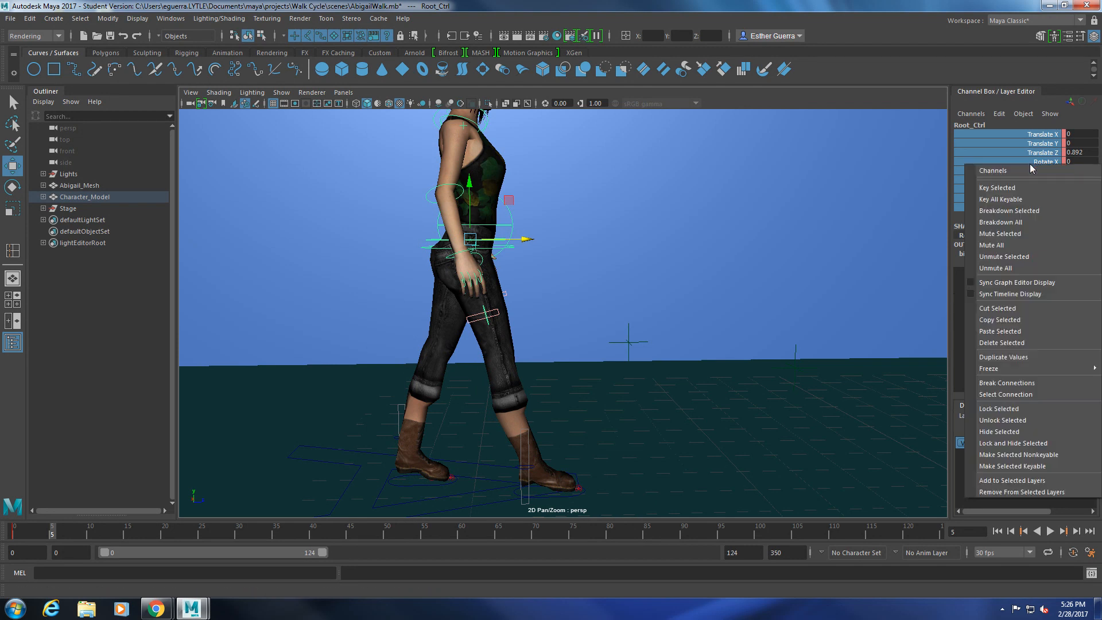
pyautogui.click(1029, 194)
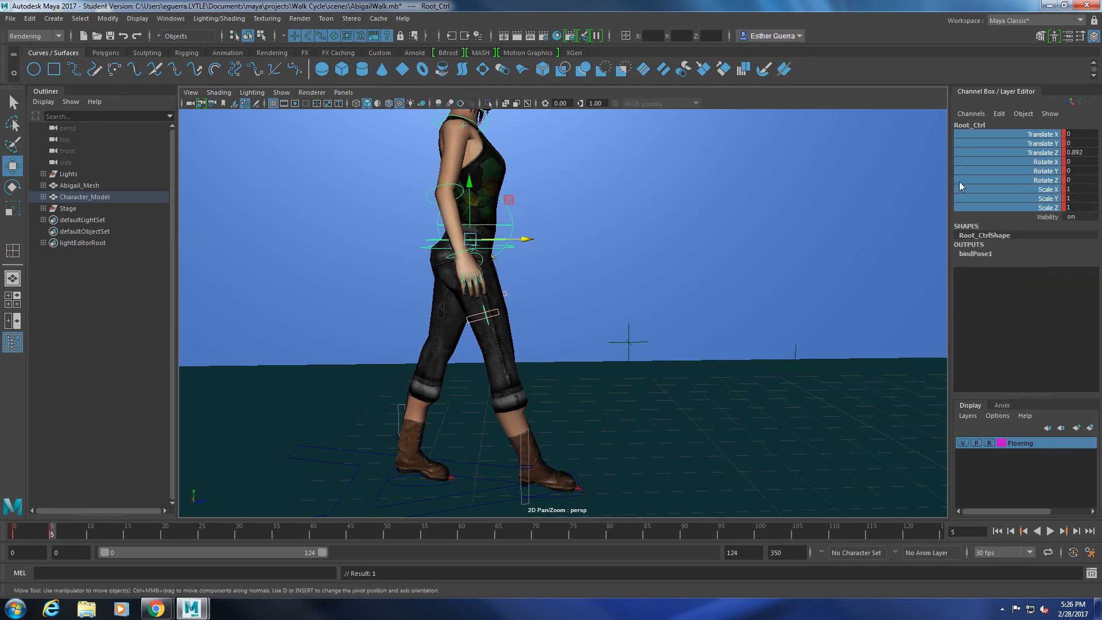
# - Key the translate channels of R_Foot_Roll_Ctrlr at frame 0
pyautogui.click(526, 465)
pyautogui.click(524, 469)
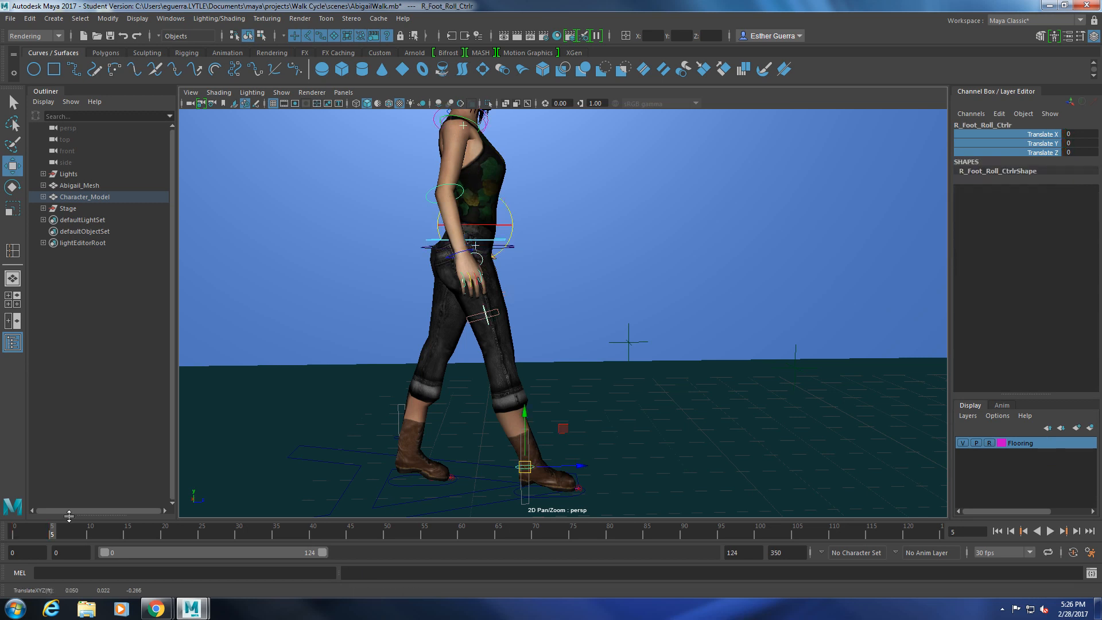
pyautogui.click(17, 534)
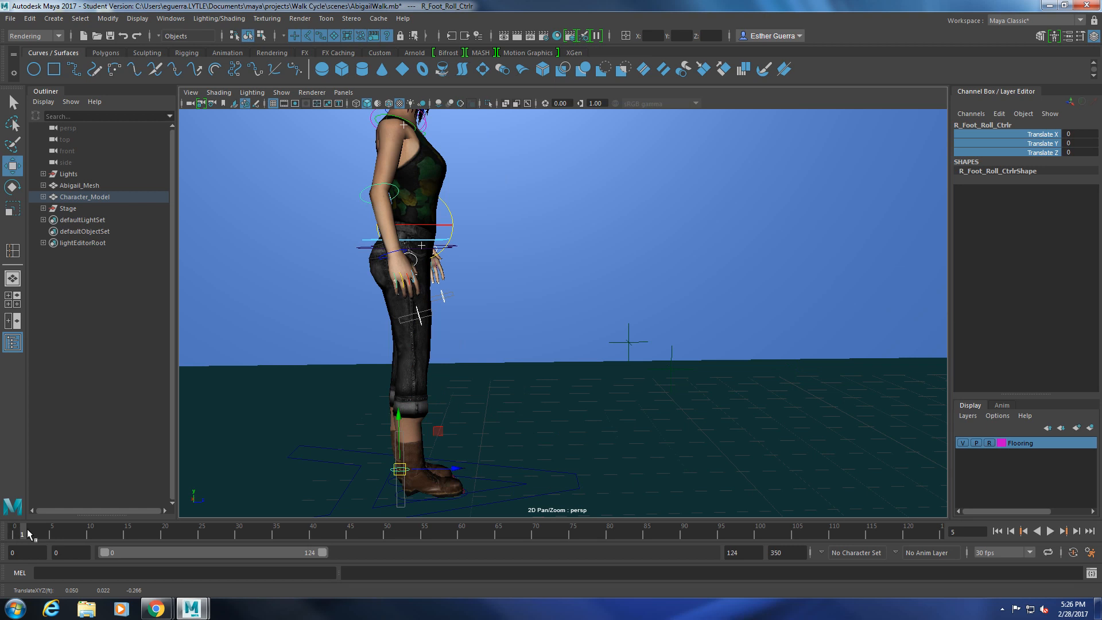
pyautogui.click(17, 537)
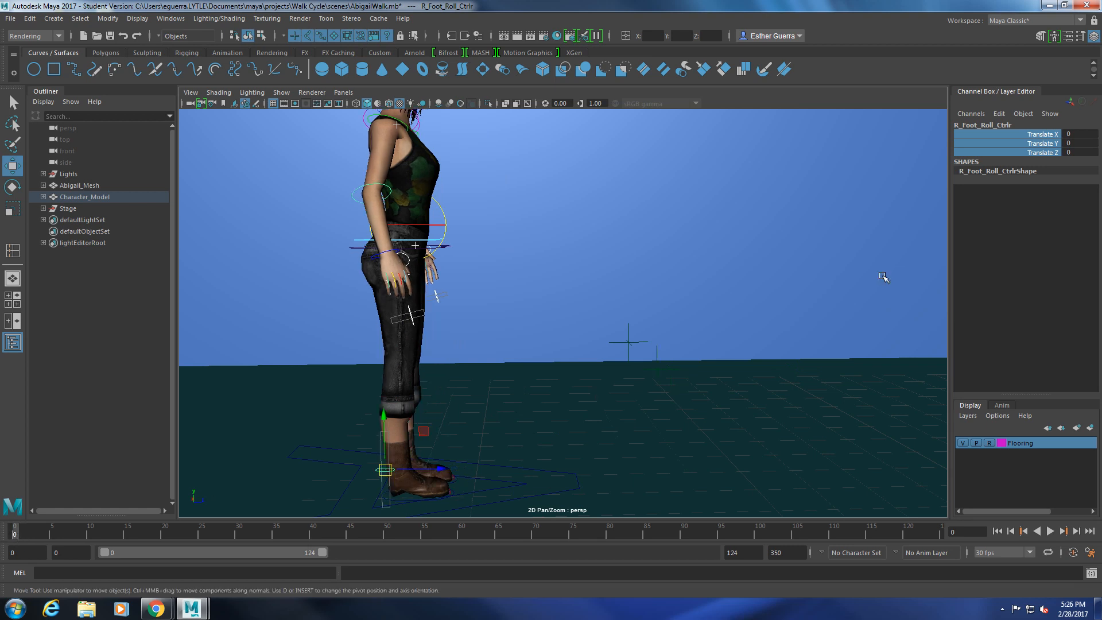
pyautogui.rightClick(1054, 140)
pyautogui.click(1045, 175)
# - At frame 5, set R_Foot_Roll_Ctrlr's Translate Y to -1 and key its translate channels
pyautogui.click(52, 534)
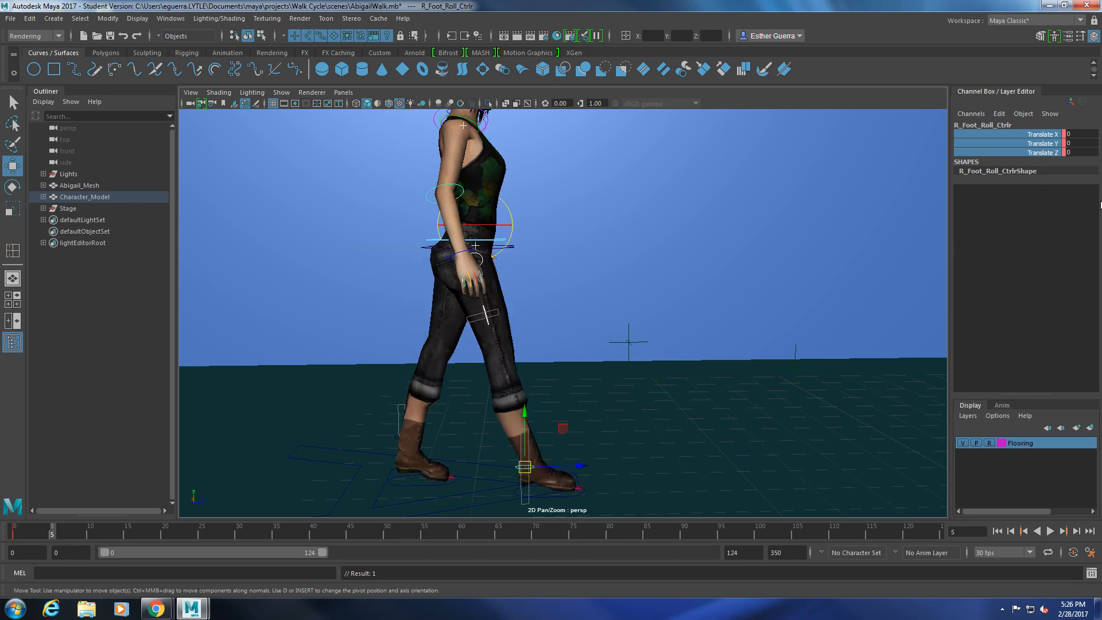
pyautogui.moveTo(525, 414); pyautogui.dragTo(532, 451)
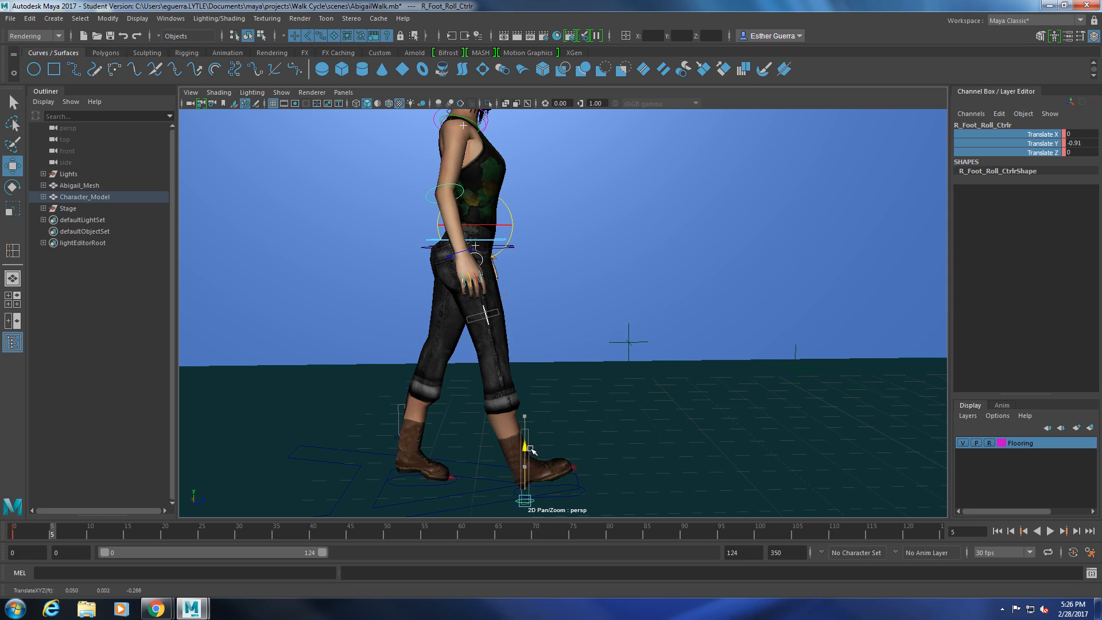
pyautogui.moveTo(1052, 135); pyautogui.dragTo(1051, 152)
pyautogui.click(1071, 143)
pyautogui.write('-1')
pyautogui.press('Return')
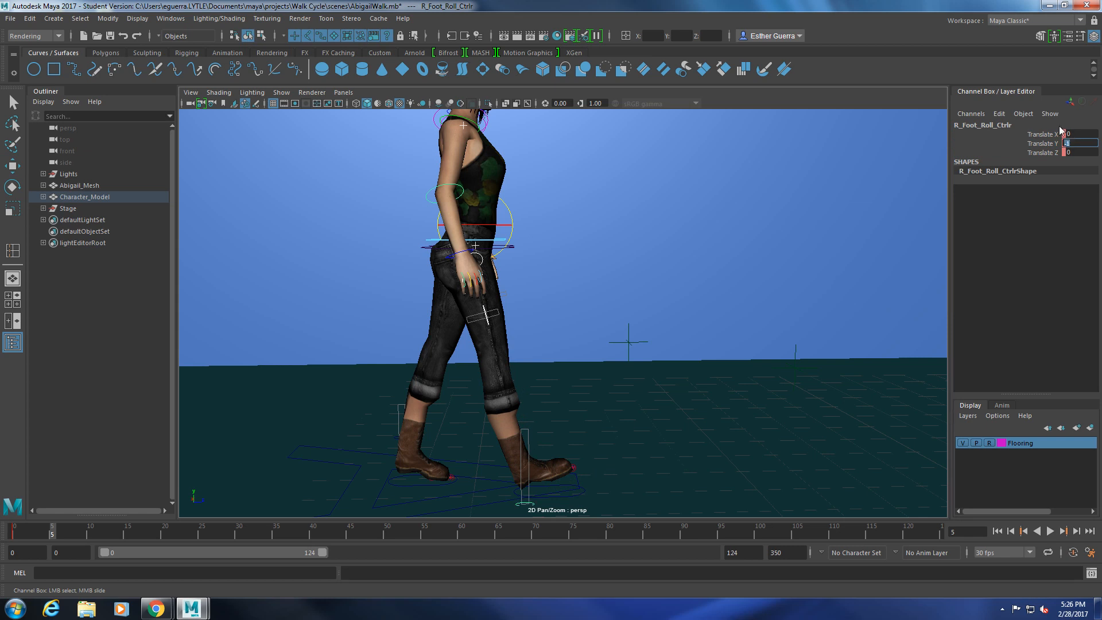
pyautogui.moveTo(1047, 134); pyautogui.dragTo(1048, 155)
pyautogui.rightClick(1049, 156)
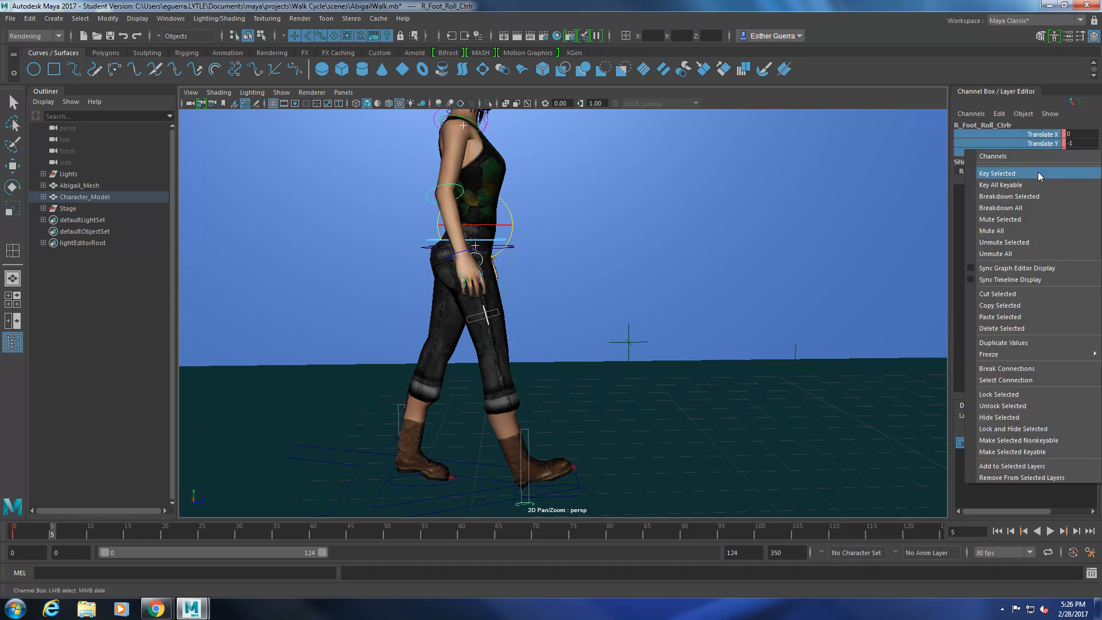
pyautogui.click(994, 173)
# - Key the Translate Y channel of L_Foot_Roll_Ctrlr at frame 0
pyautogui.click(395, 438)
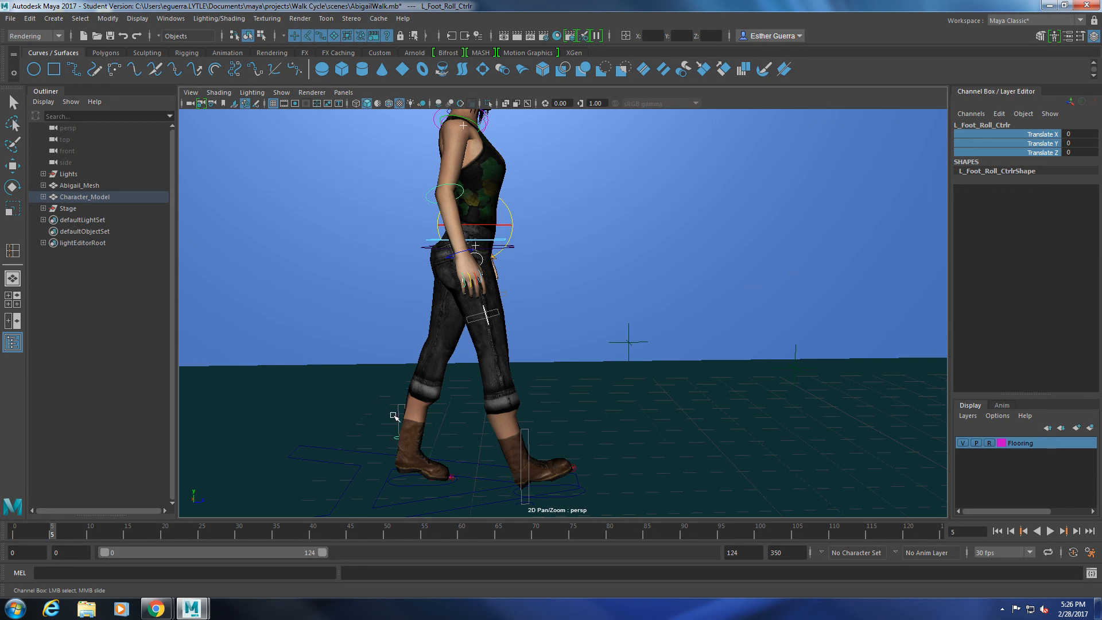
pyautogui.click(17, 534)
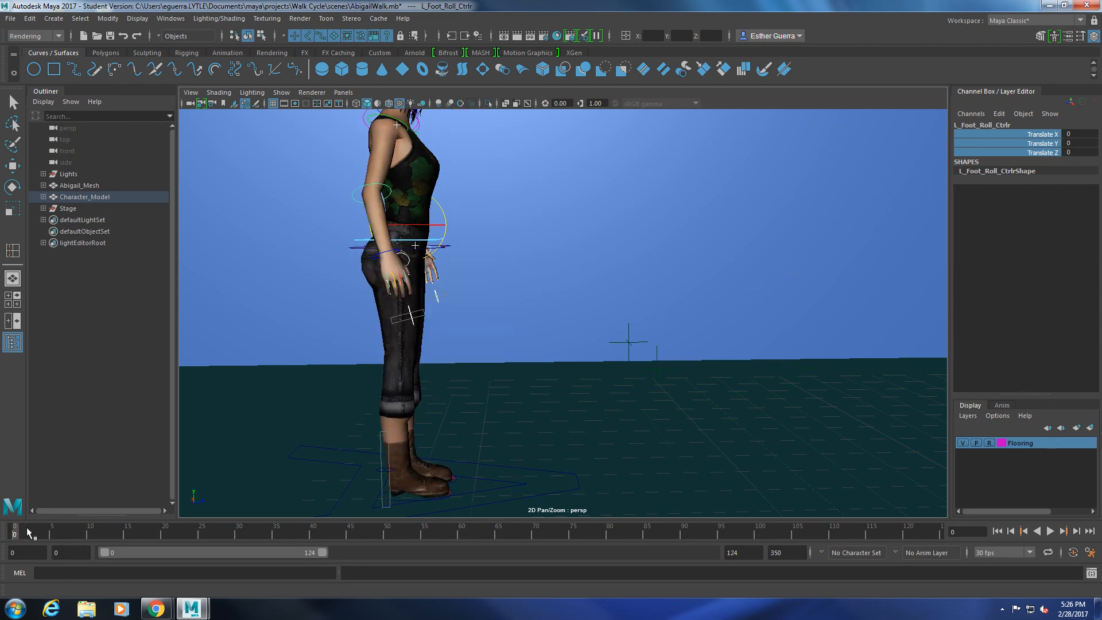
pyautogui.click(1039, 143)
pyautogui.press('w')
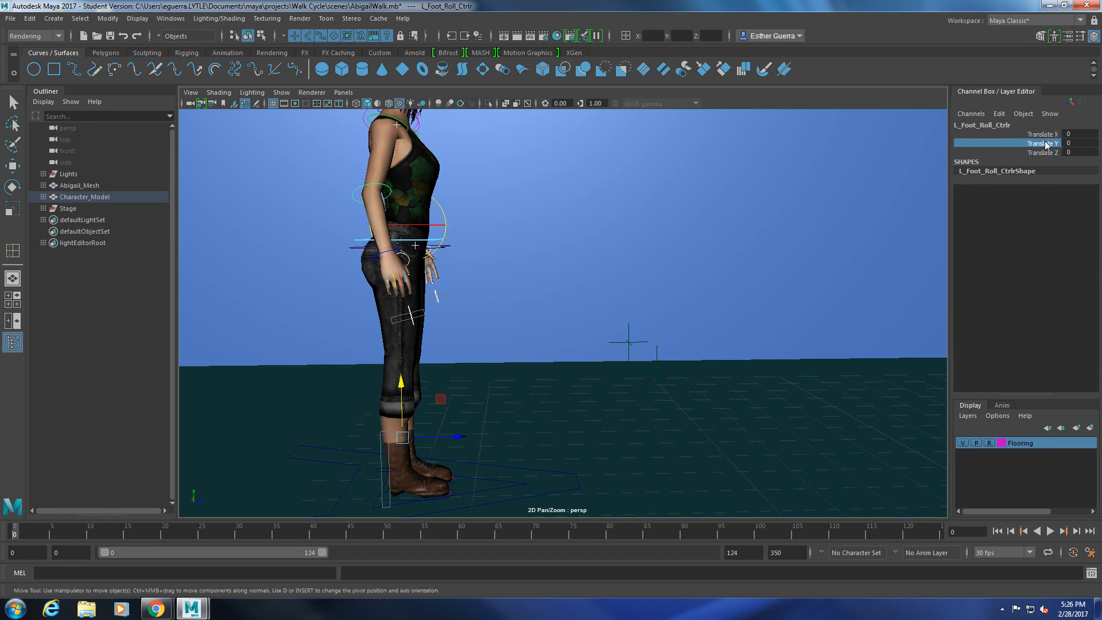
pyautogui.rightClick(1041, 147)
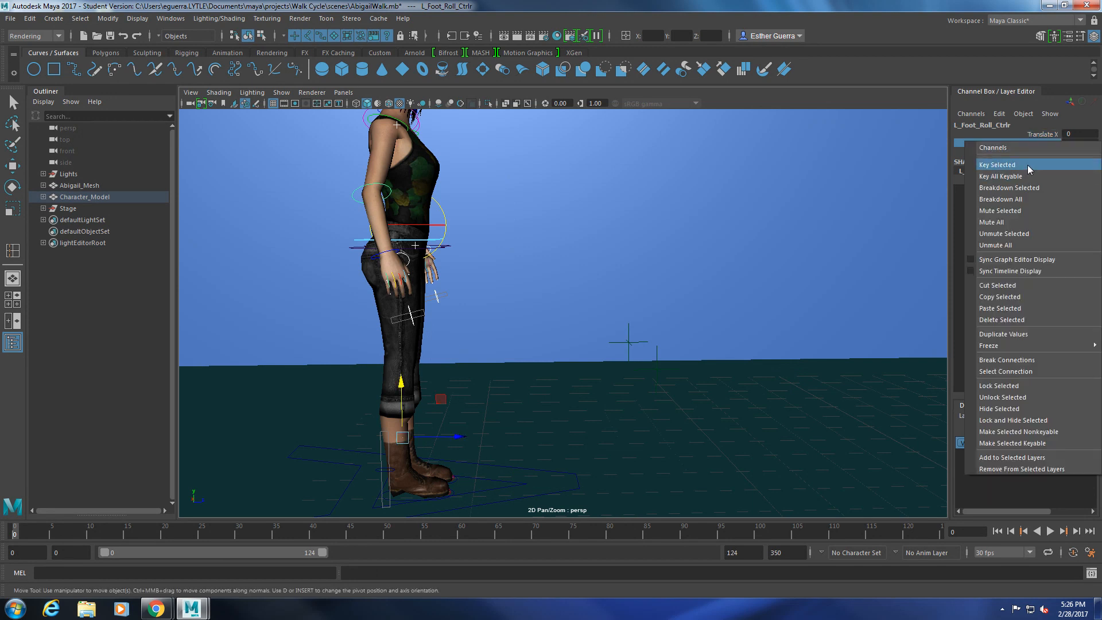
pyautogui.click(1027, 165)
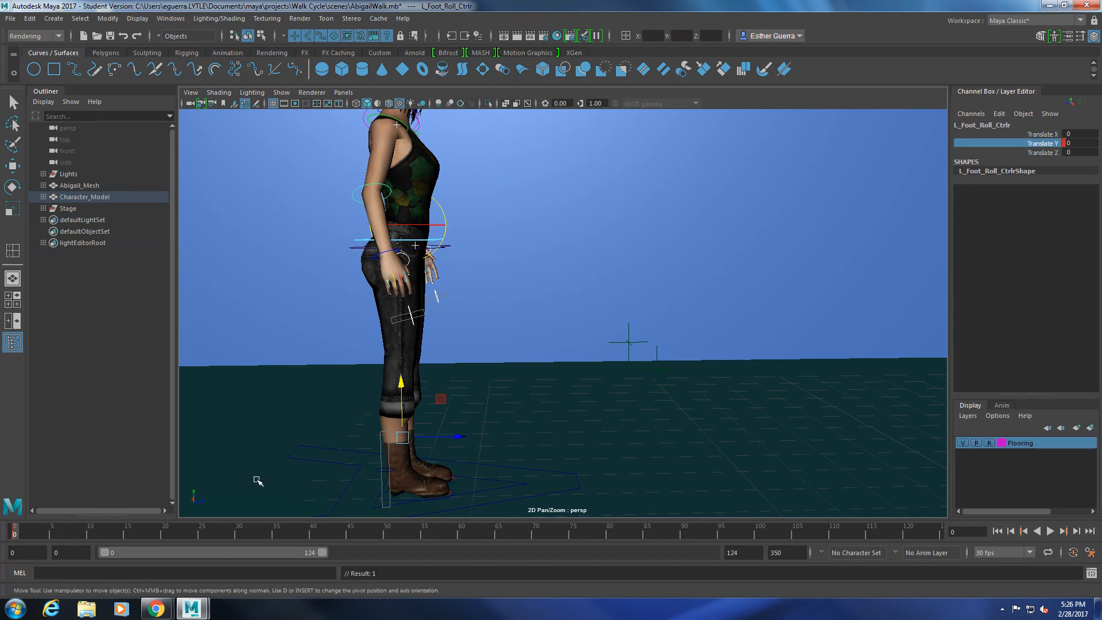
# - At frame 5, set L_Foot_Roll_Ctrlr's Translate Y to 0.36 to lift the rear heel, and key that channel
pyautogui.click(53, 536)
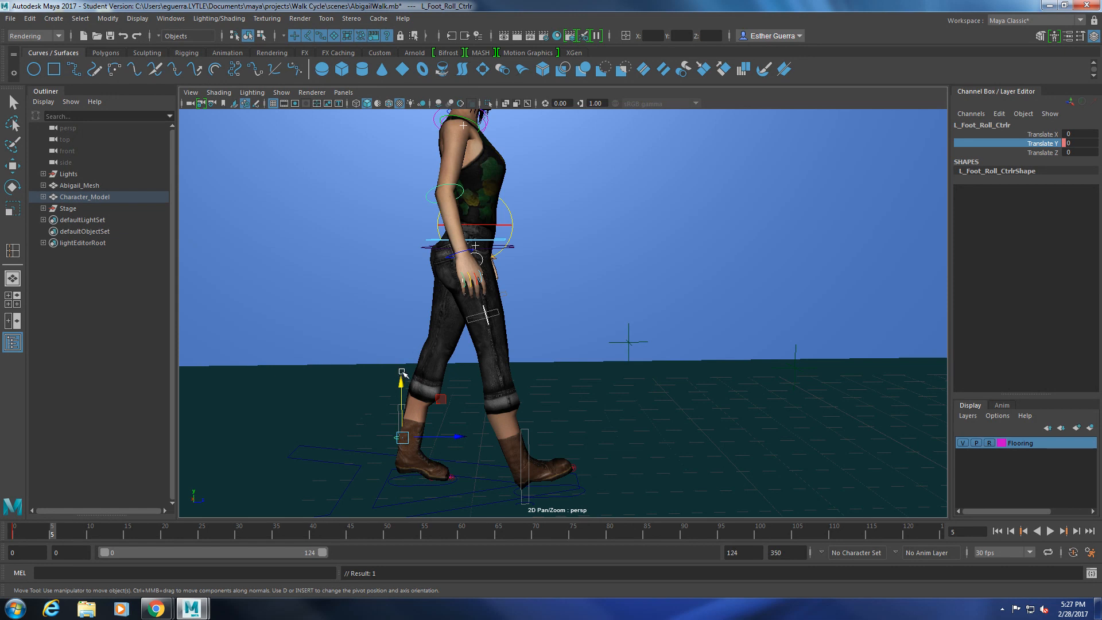
pyautogui.moveTo(404, 374); pyautogui.dragTo(405, 384)
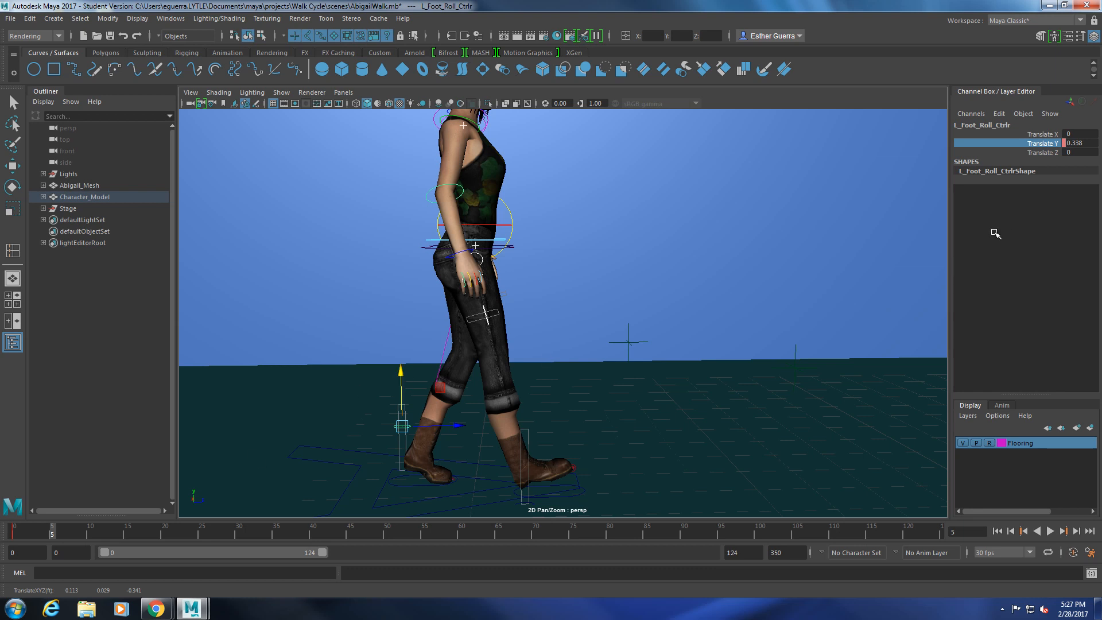
pyautogui.doubleClick(1083, 142)
pyautogui.write('0')
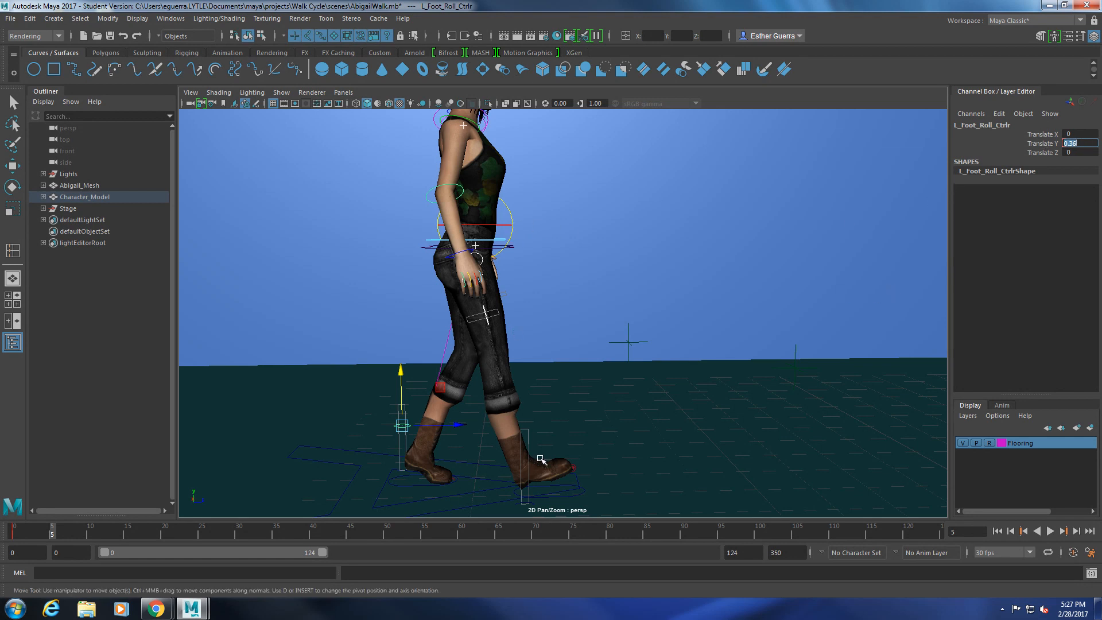
pyautogui.click(1044, 144)
pyautogui.rightClick(1044, 143)
pyautogui.click(1045, 168)
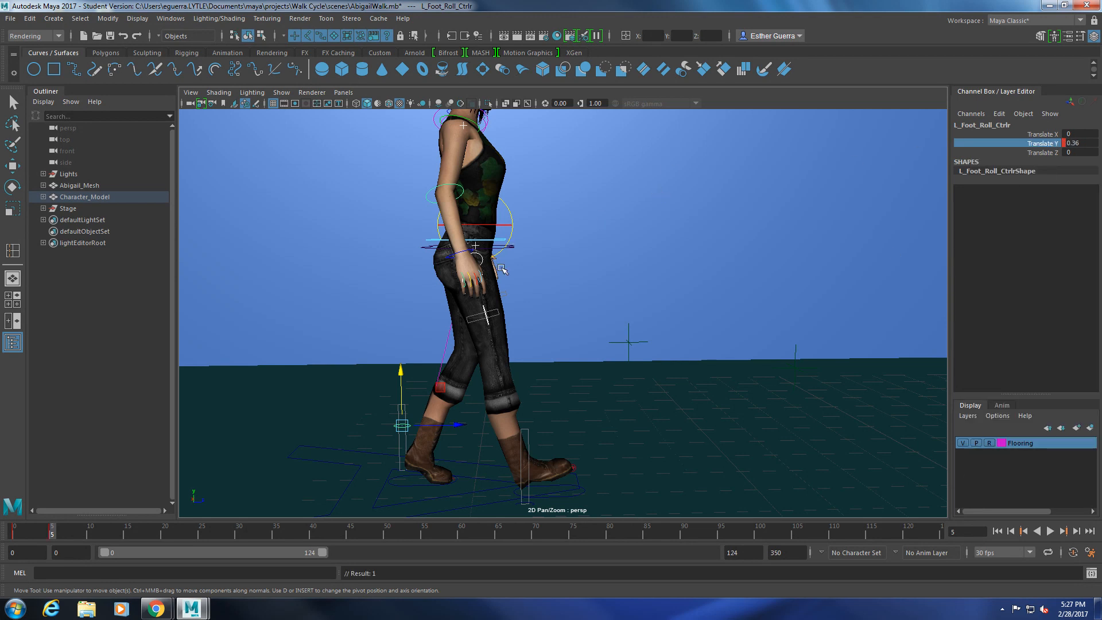
# - Move the R_Foot control farther forward to Translate Z about 2.014 and key that channel at frame 5
pyautogui.click(579, 496)
pyautogui.moveTo(593, 488); pyautogui.dragTo(620, 489)
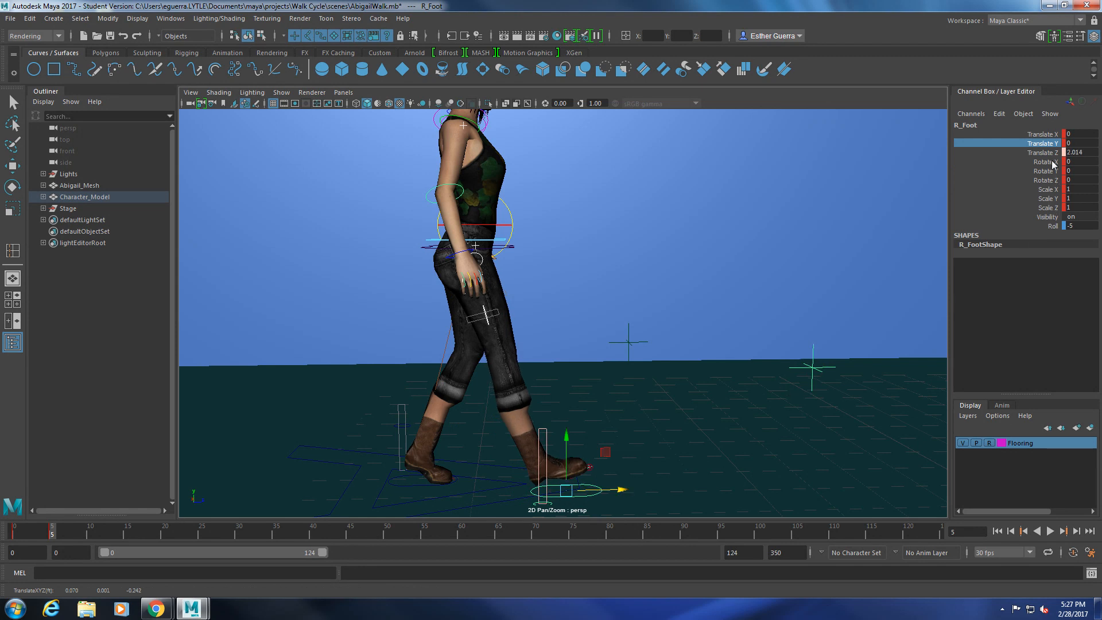
pyautogui.click(1051, 153)
pyautogui.rightClick(1051, 153)
pyautogui.click(1045, 176)
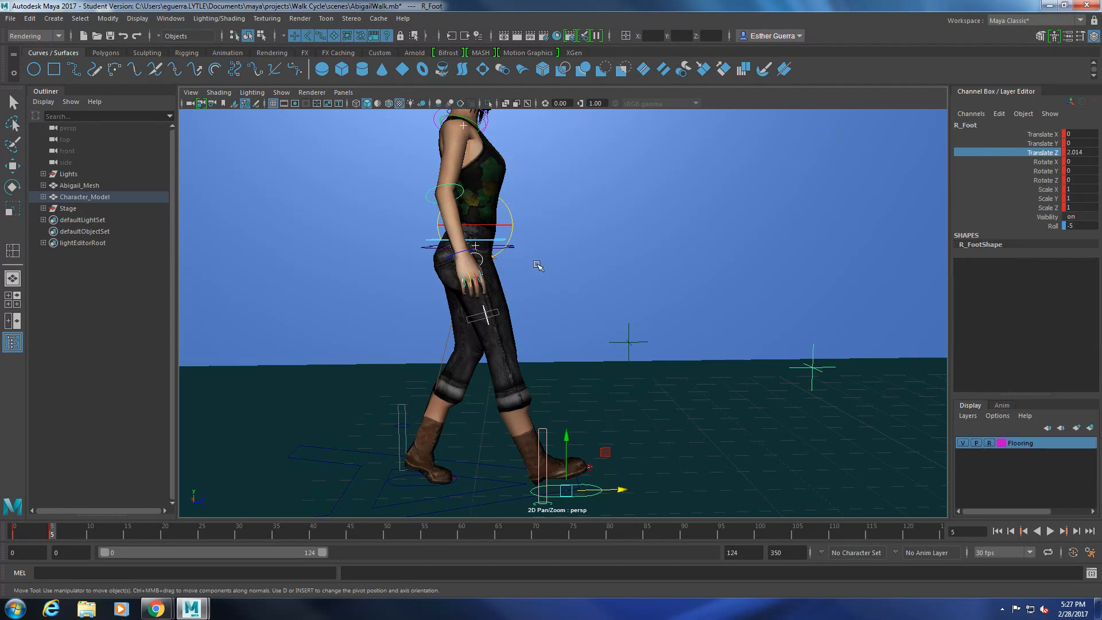
# - Move Root_Ctrl forward to Translate Z about 1.132, key that channel at frame 5 and scrub through the first stride
pyautogui.click(503, 240)
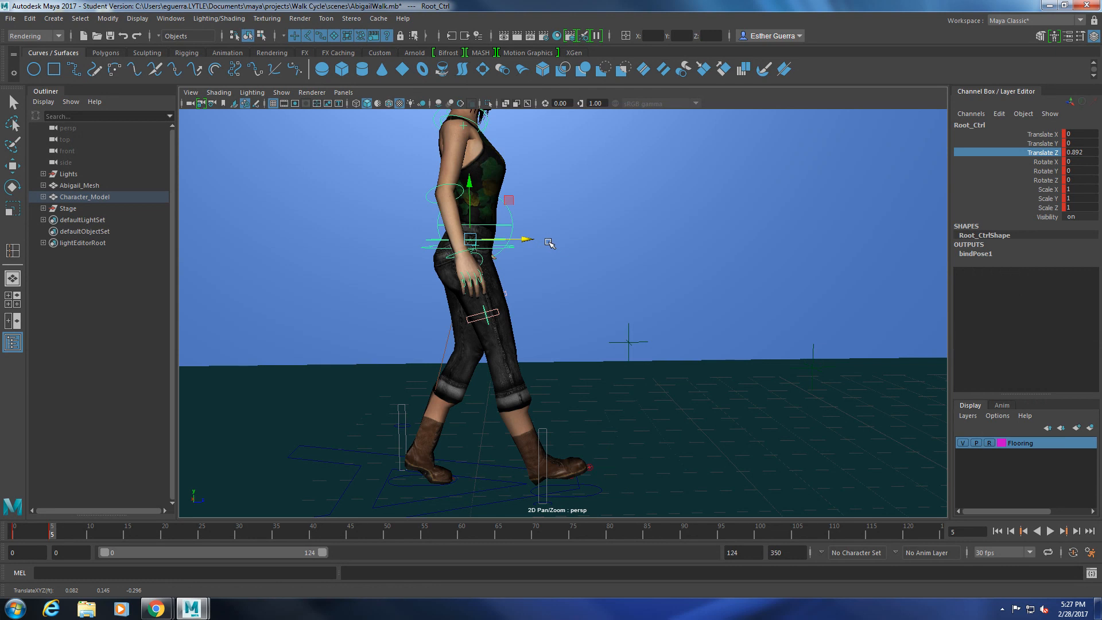
pyautogui.moveTo(528, 240); pyautogui.dragTo(546, 242)
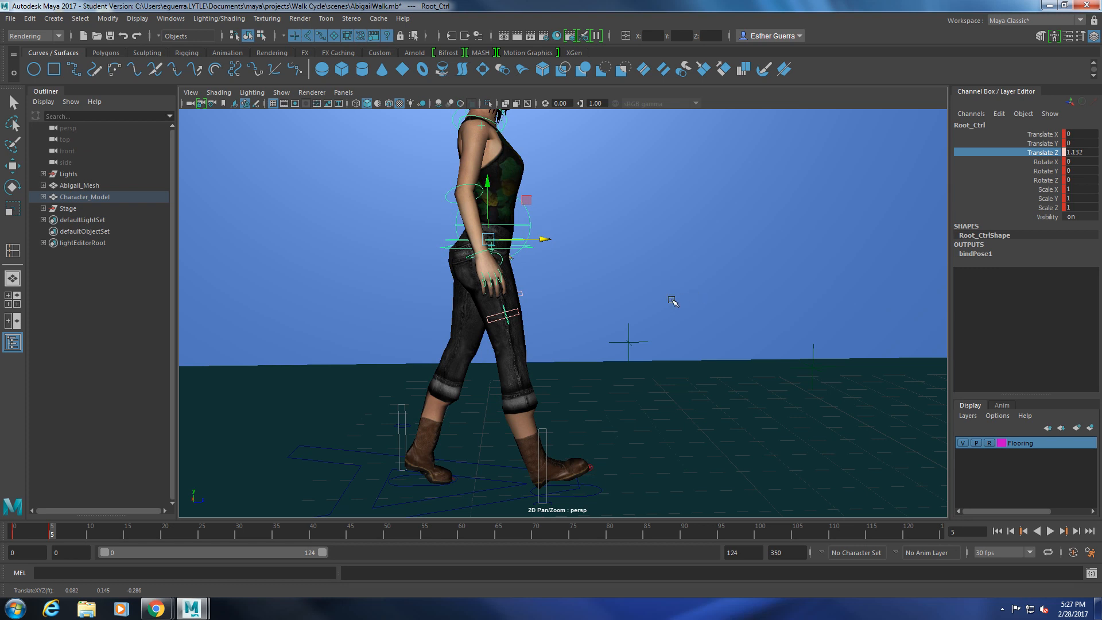
pyautogui.scroll(-2, 672, 303)
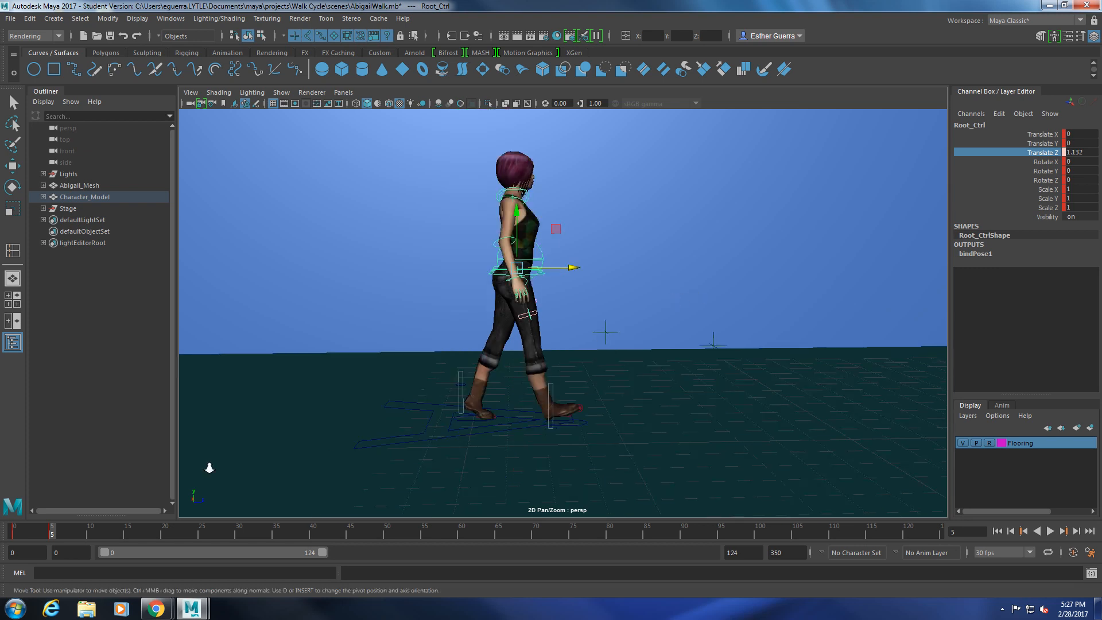
pyautogui.press('[')
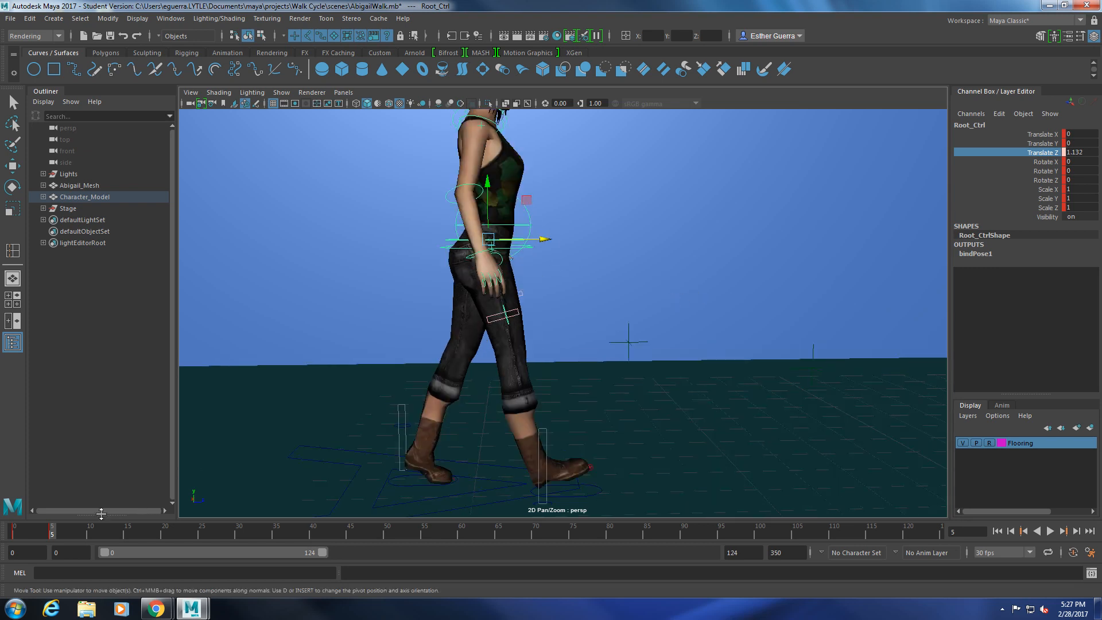
pyautogui.rightClick(1058, 154)
pyautogui.click(1038, 179)
pyautogui.moveTo(52, 532); pyautogui.dragTo(13, 546)
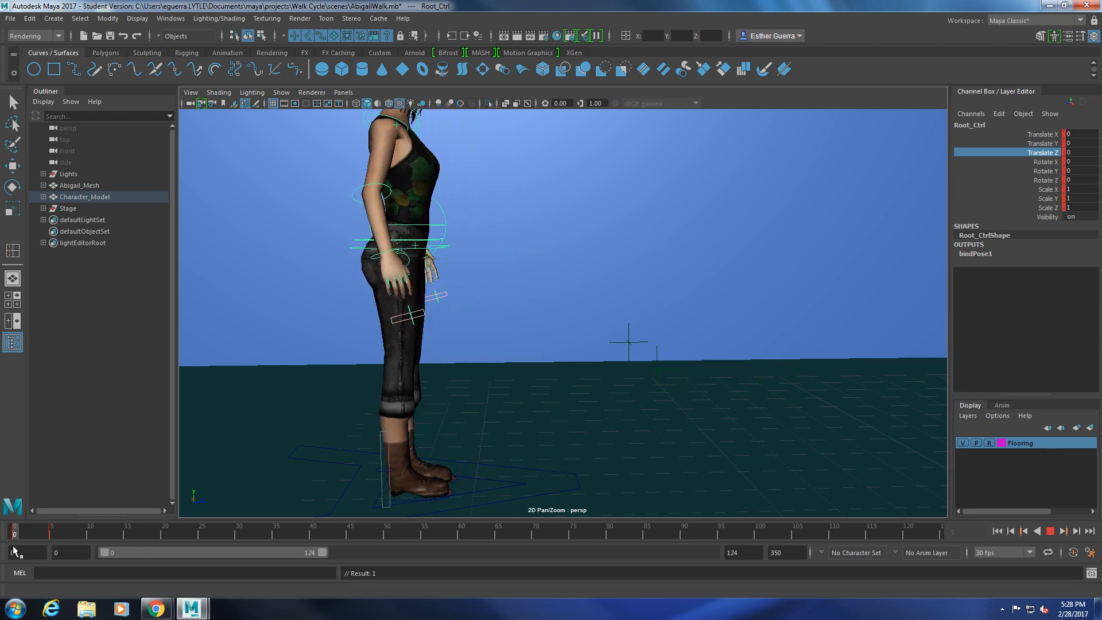
pyautogui.click(60, 534)
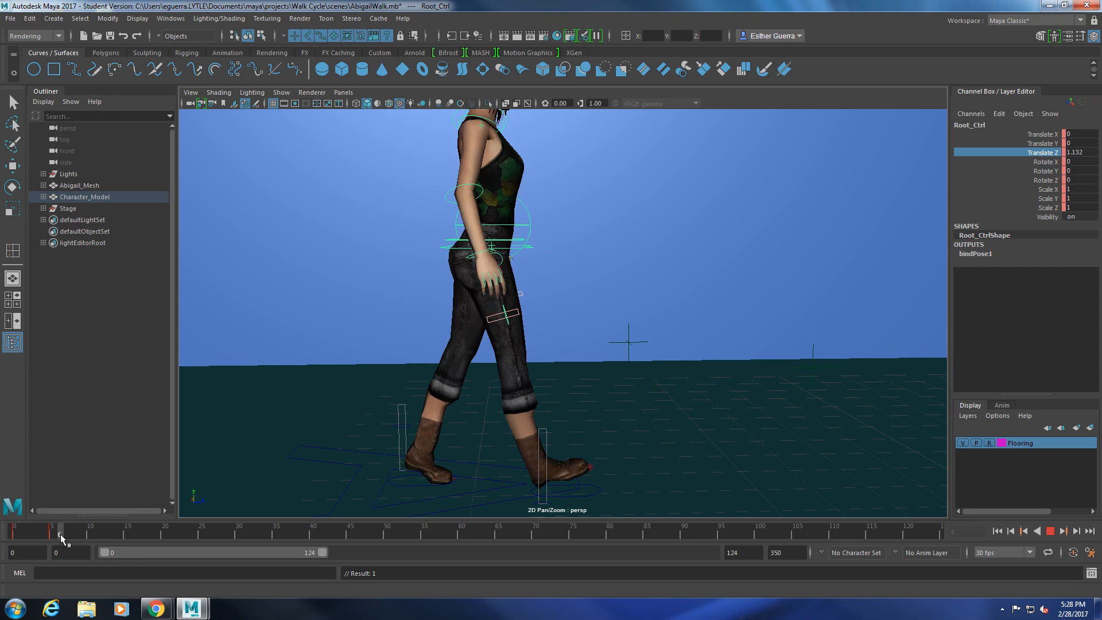
# - At frame 10, set R_Foot_Roll_Ctrlr's Translate Y to 0 to flatten the front foot, and key that channel
pyautogui.moveTo(61, 532); pyautogui.dragTo(90, 533)
pyautogui.press('w')
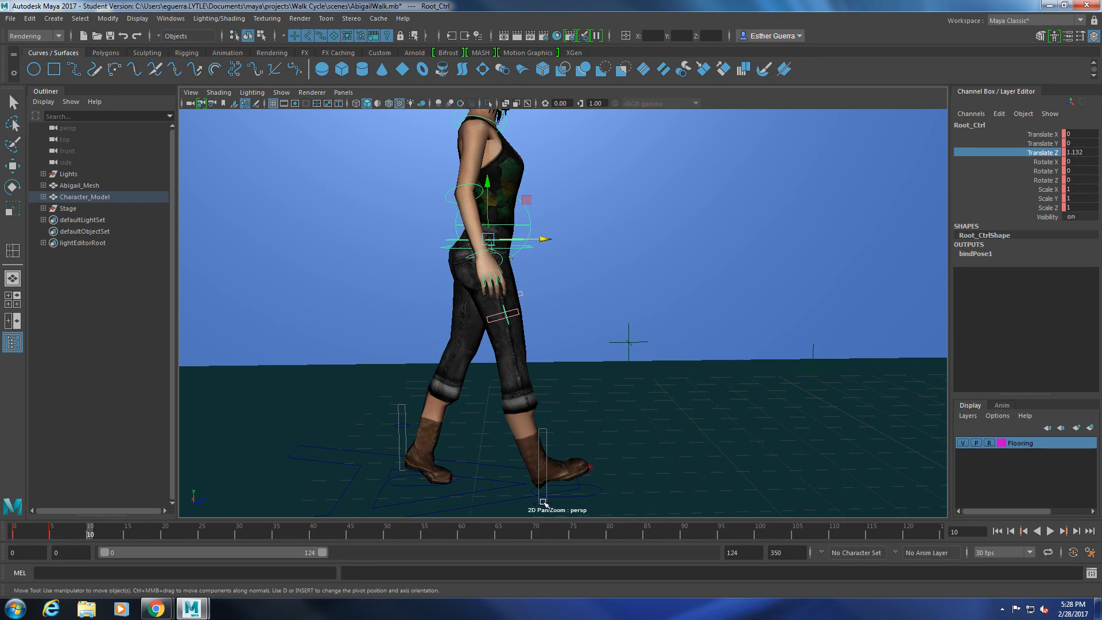
pyautogui.click(541, 504)
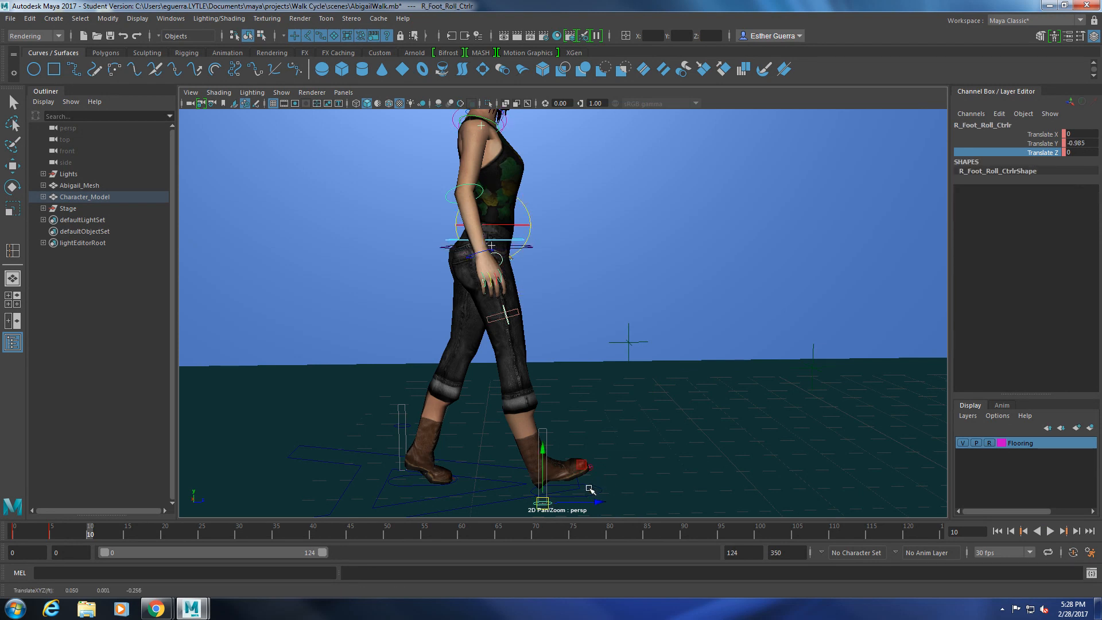
pyautogui.click(1078, 143)
pyautogui.write('0')
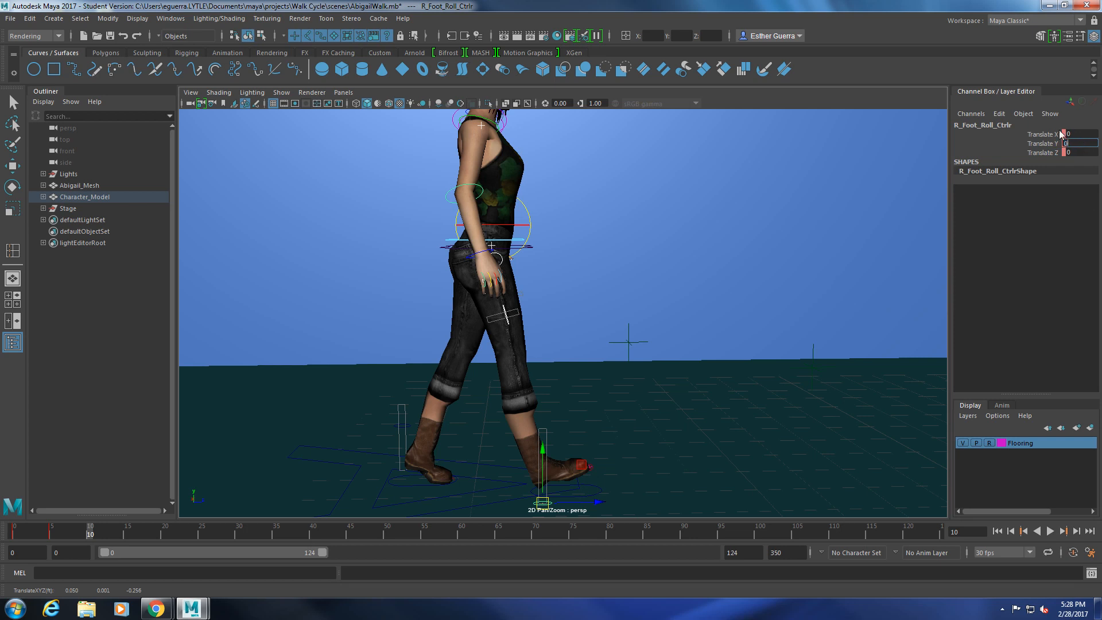
pyautogui.press('Return')
pyautogui.rightClick(1053, 144)
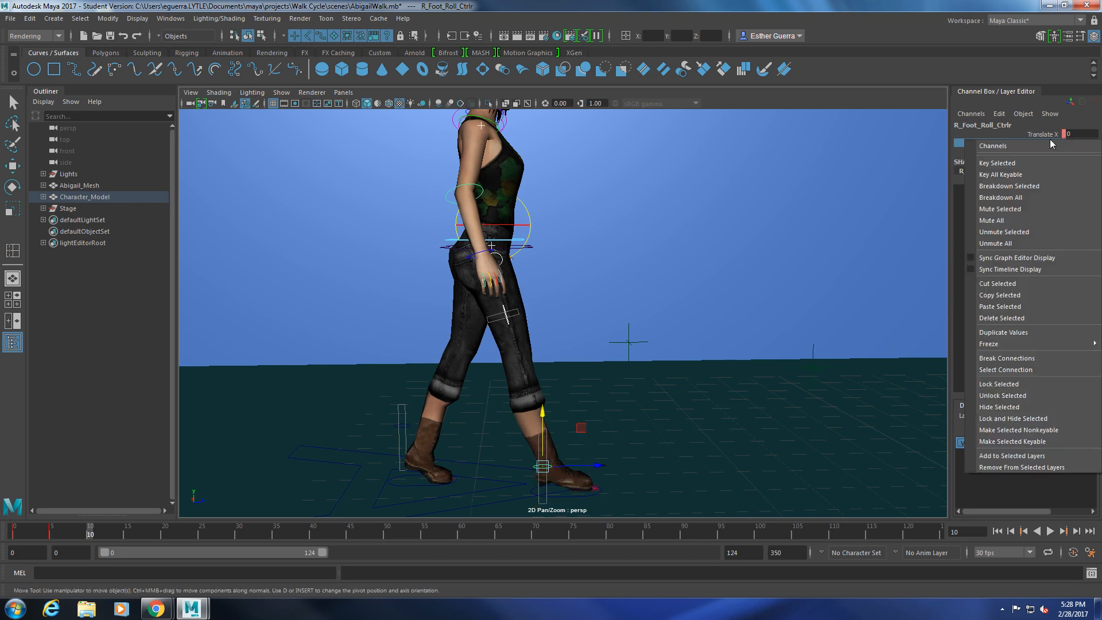
pyautogui.click(1037, 164)
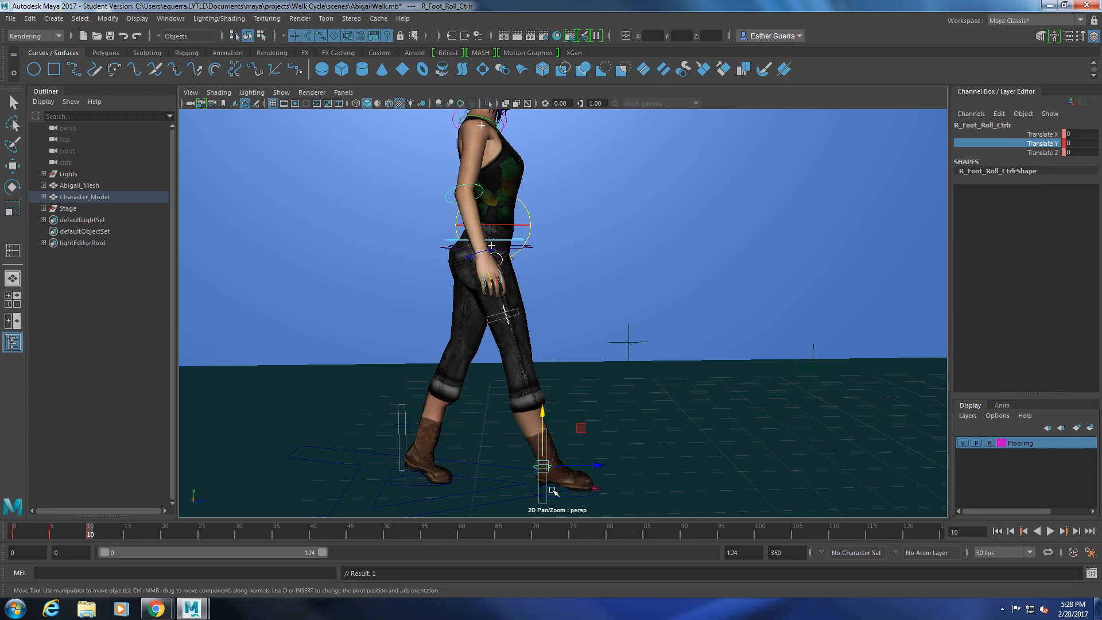
# - Set L_Foot_Roll_Ctrlr's Translate Y to 0 and key that channel at frame 10
pyautogui.moveTo(407, 482); pyautogui.dragTo(403, 428)
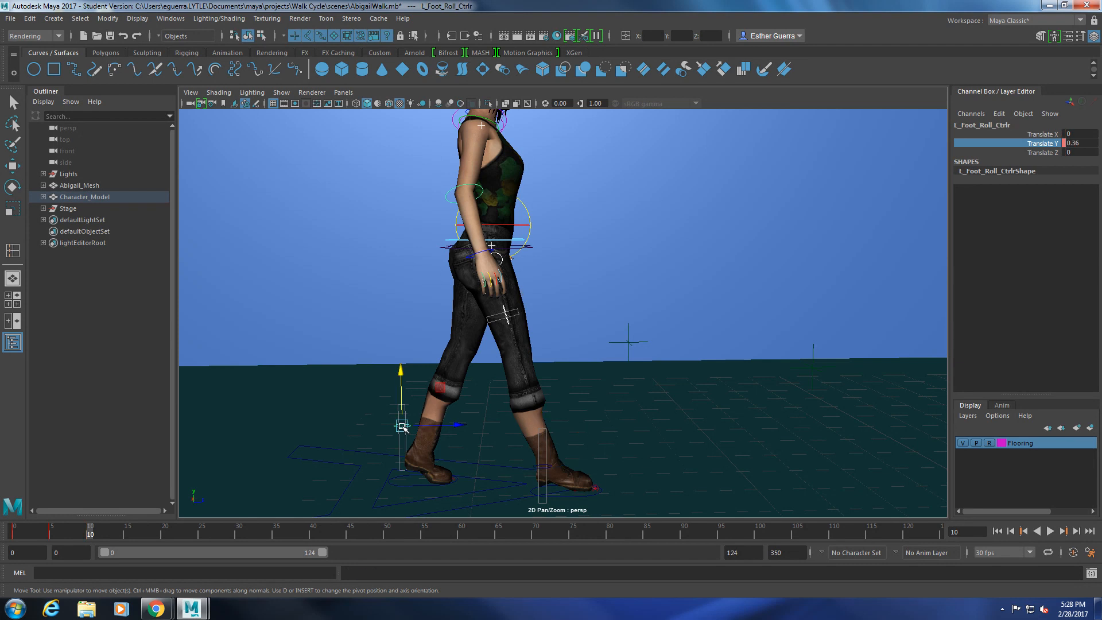
pyautogui.doubleClick(1082, 143)
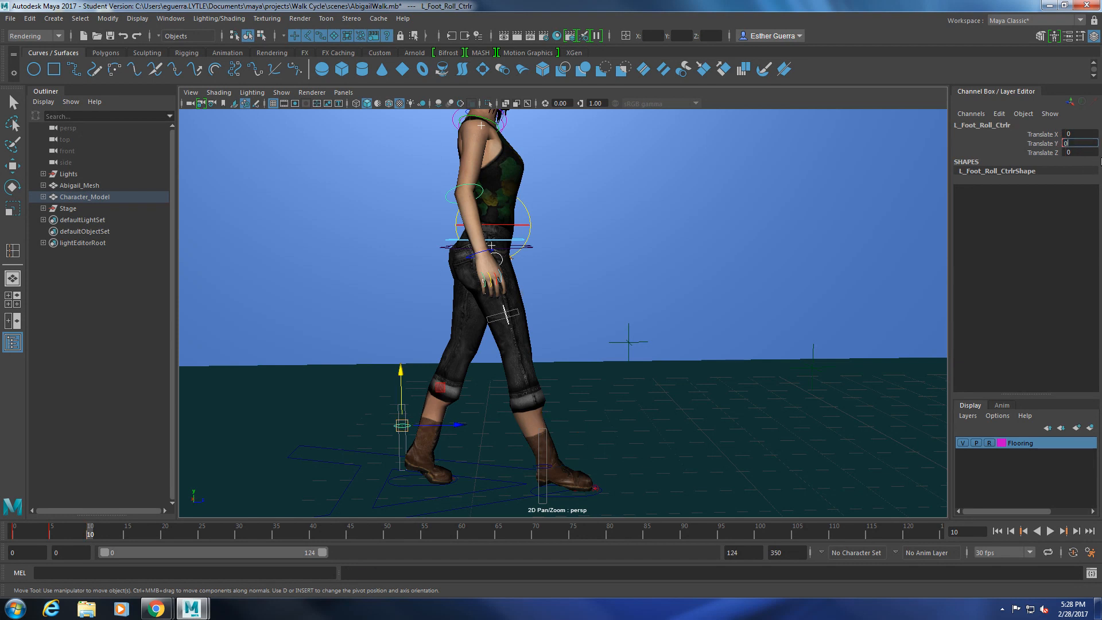
pyautogui.write('0')
pyautogui.press('Return')
pyautogui.rightClick(1049, 144)
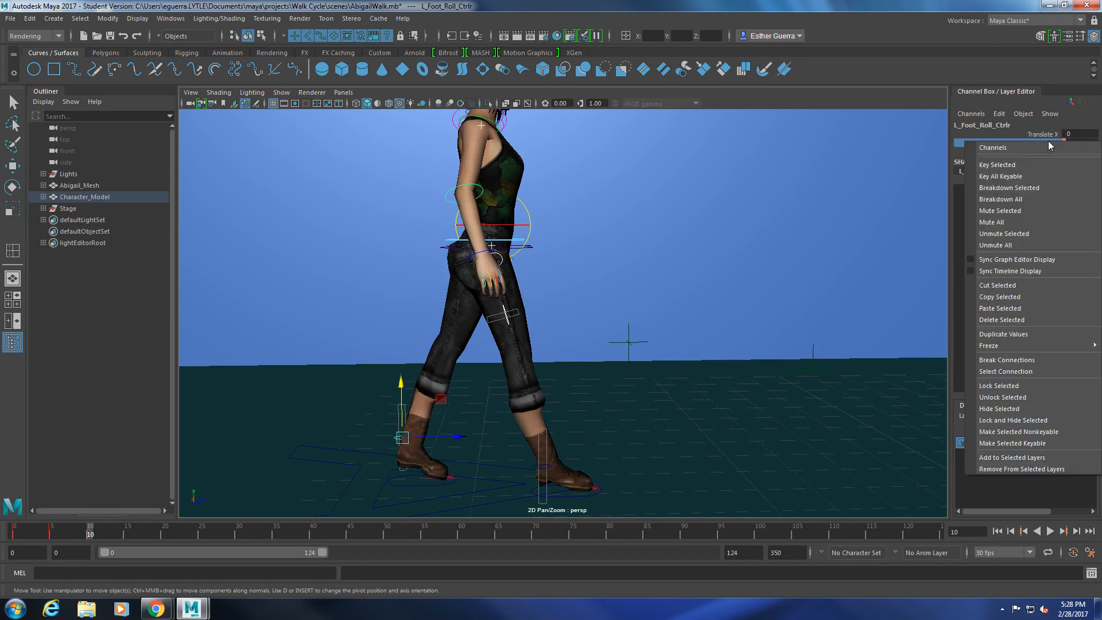
pyautogui.click(1051, 166)
# - Move Root_Ctrl forward to Translate Z about 1.788 and key its translate, rotate and scale channels at frame 10
pyautogui.click(519, 241)
pyautogui.moveTo(545, 239); pyautogui.dragTo(594, 270)
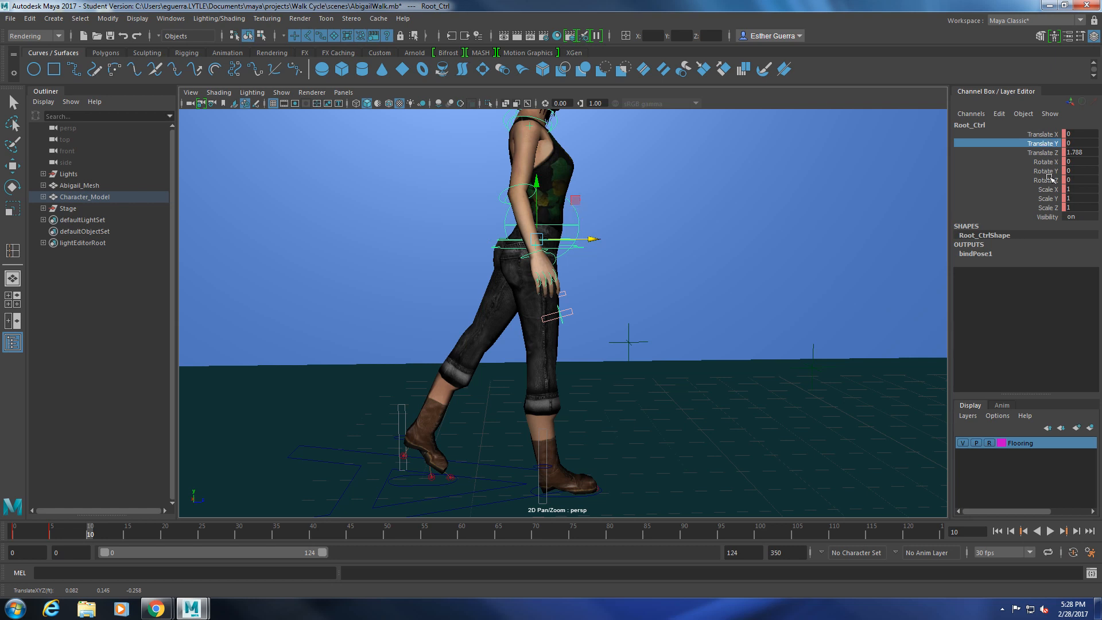
pyautogui.click(1045, 136)
pyautogui.moveTo(1045, 135); pyautogui.dragTo(1048, 208)
pyautogui.click(1035, 228)
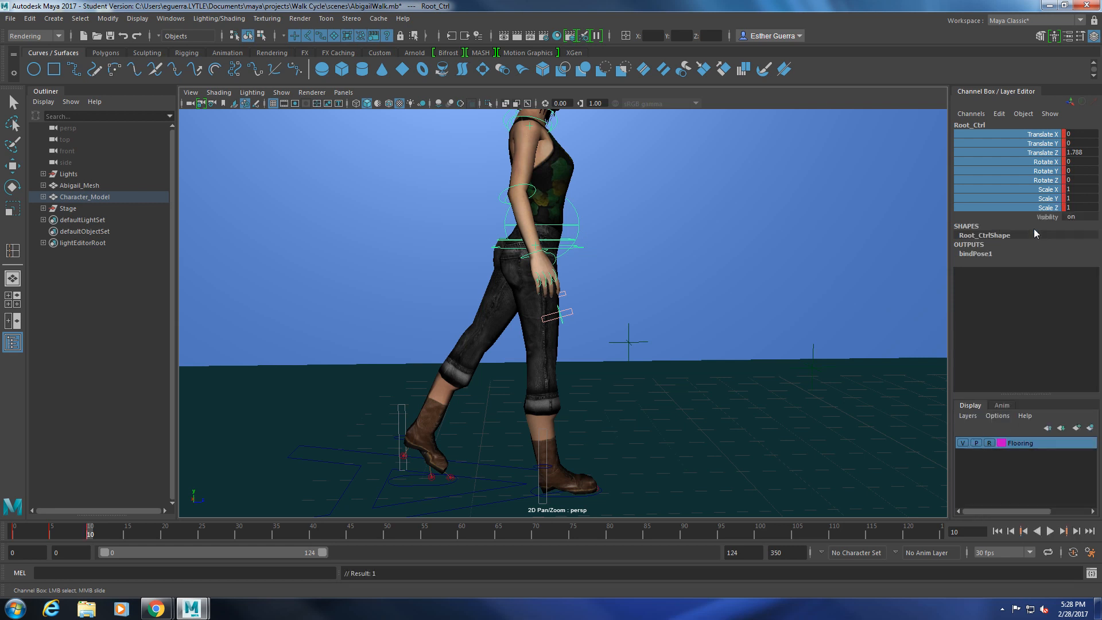
# - Lift and bend the rear foot with L_Foot at about Translate Y 0.913, Translate Z 0.861 and Rotate X 66.367
pyautogui.click(425, 485)
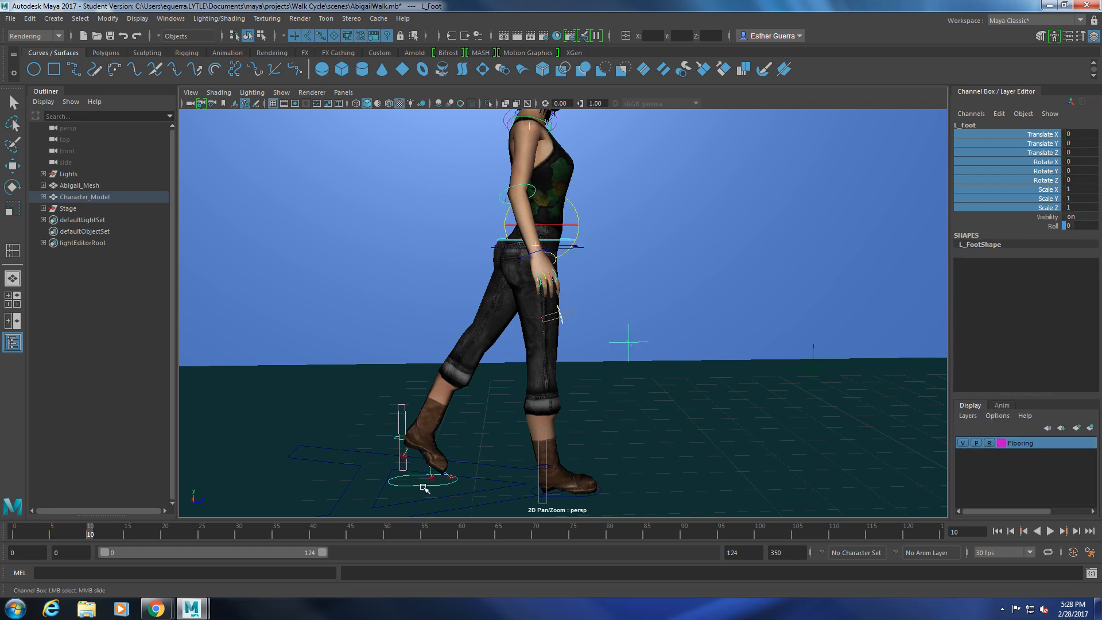
pyautogui.press('w')
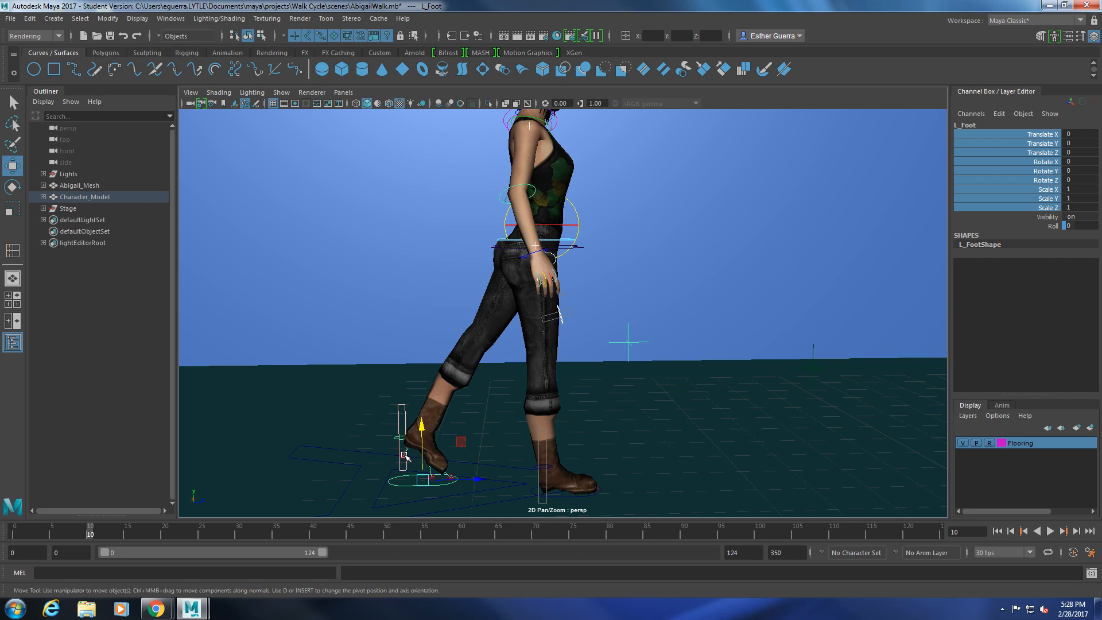
pyautogui.moveTo(425, 419); pyautogui.dragTo(534, 426)
pyautogui.press('e')
pyautogui.press('w')
pyautogui.press('e')
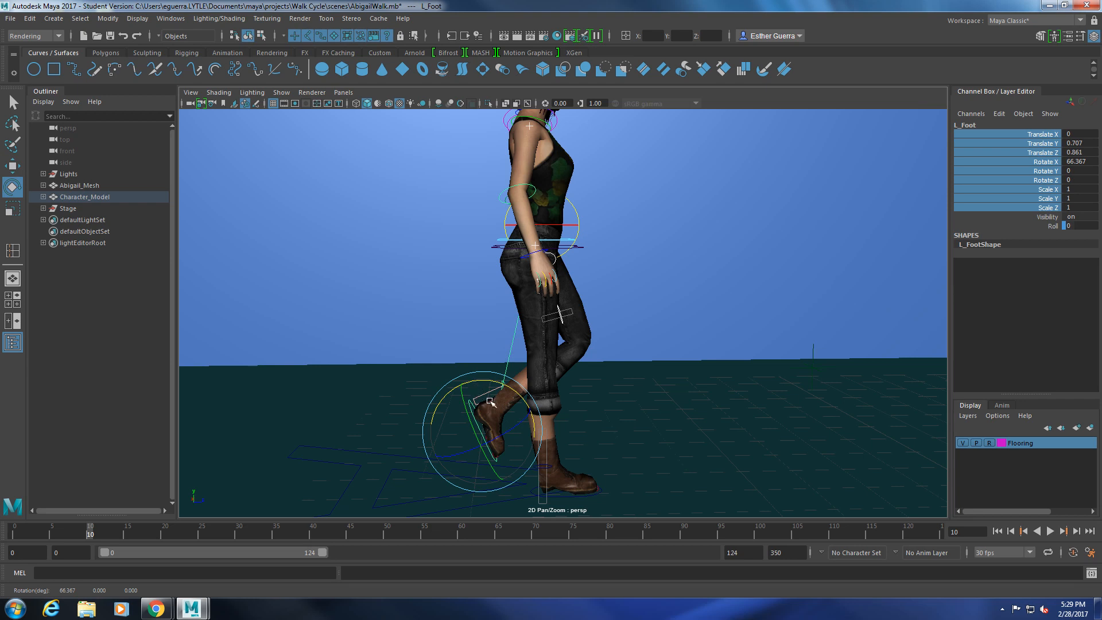
pyautogui.press('w')
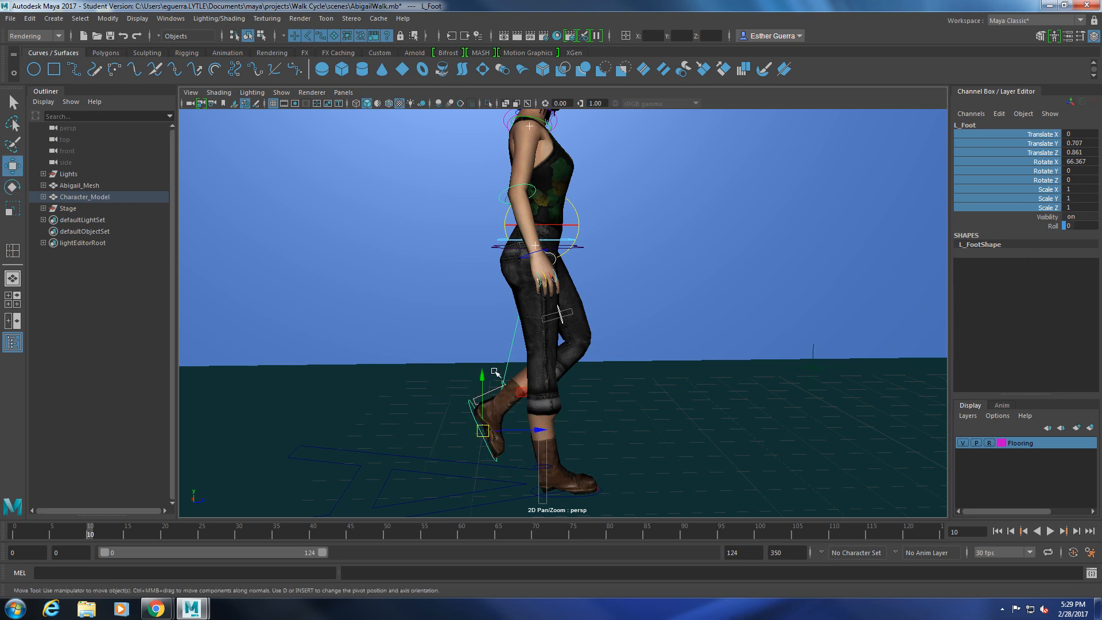
pyautogui.moveTo(483, 375); pyautogui.dragTo(483, 360)
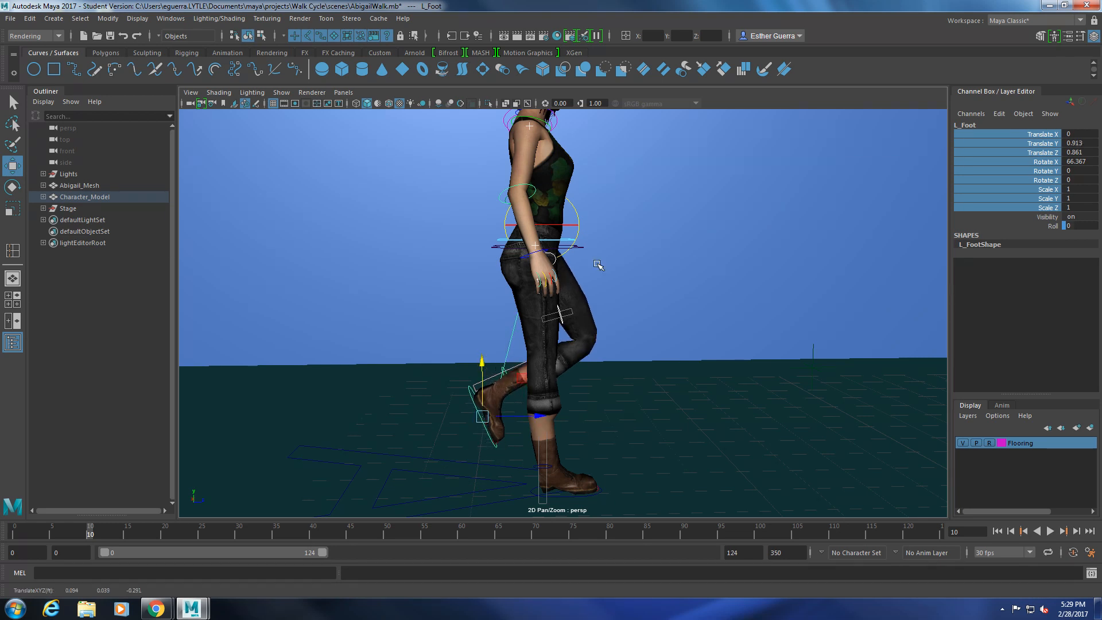
# - Shift Root_Ctrl forward to Translate Z about 1.906 with Translate Y at 0, and key its translate, rotate and scale channels at frame 10
pyautogui.click(568, 241)
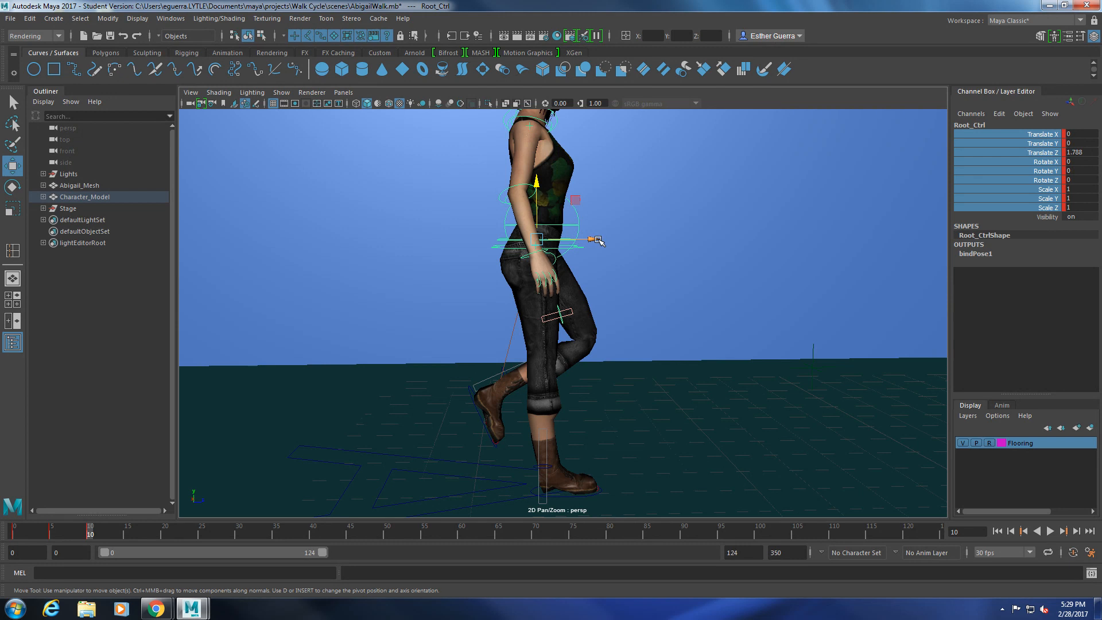
pyautogui.moveTo(603, 242); pyautogui.dragTo(608, 243)
pyautogui.moveTo(544, 185); pyautogui.dragTo(545, 181)
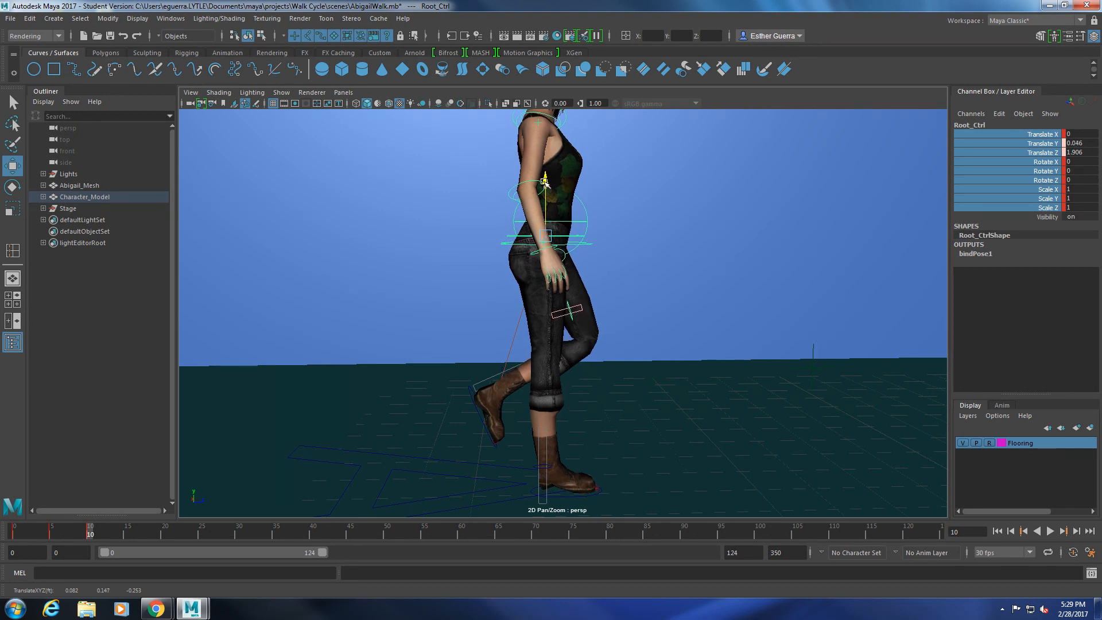
pyautogui.moveTo(545, 181); pyautogui.dragTo(545, 184)
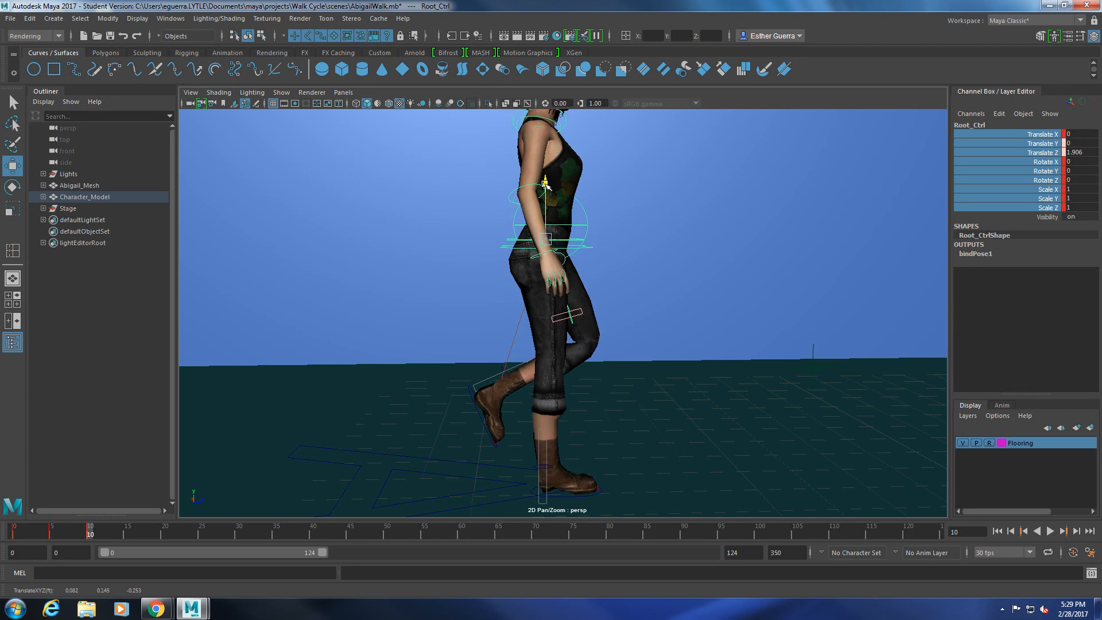
pyautogui.keyDown('alt'); pyautogui.moveTo(601, 361); pyautogui.dragTo(634, 348); pyautogui.keyUp('alt')
pyautogui.moveTo(1048, 135); pyautogui.dragTo(1048, 167)
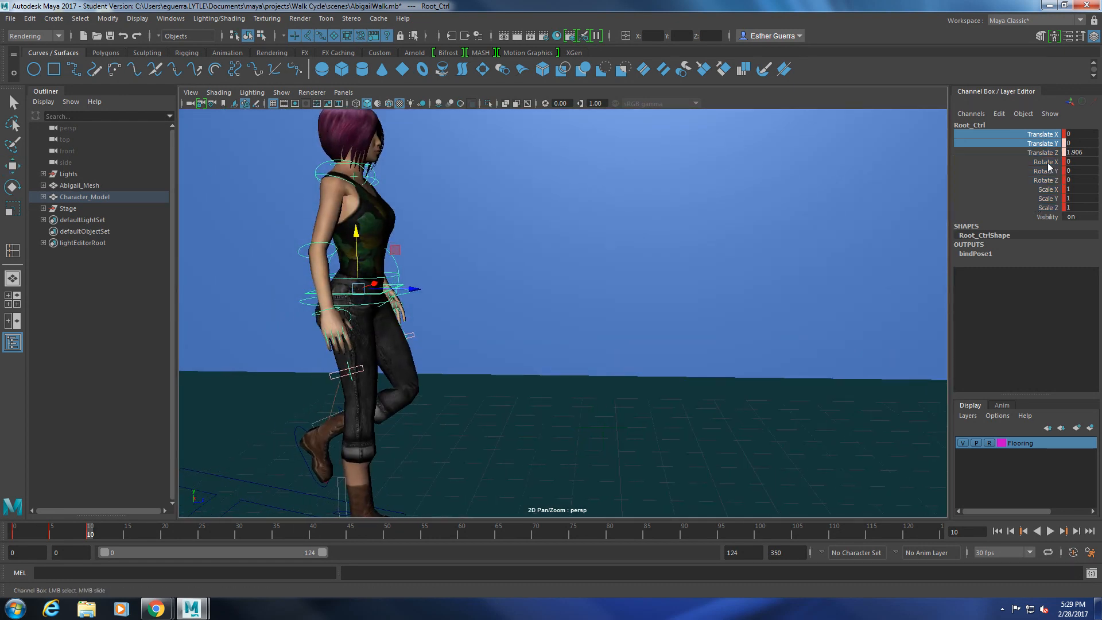
pyautogui.keyDown('shift'); pyautogui.click(1051, 208); pyautogui.keyUp('shift')
pyautogui.rightClick(1049, 202)
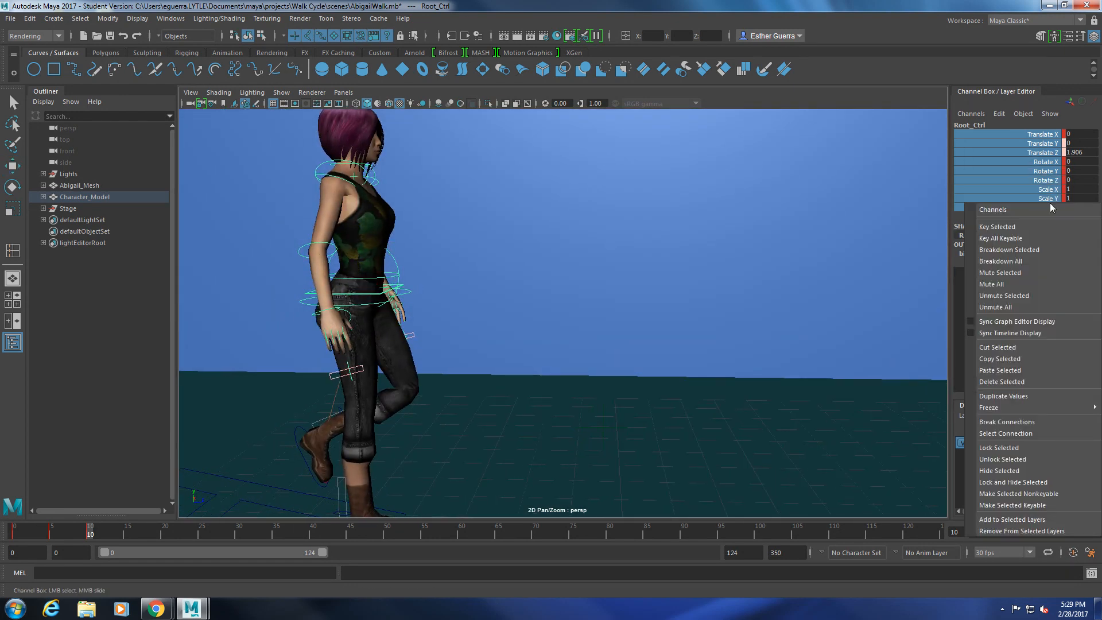
pyautogui.click(1032, 229)
# - Lock and hide Root_Ctrl's Scale X, Y and Z channels
pyautogui.moveTo(1052, 190); pyautogui.dragTo(1051, 209)
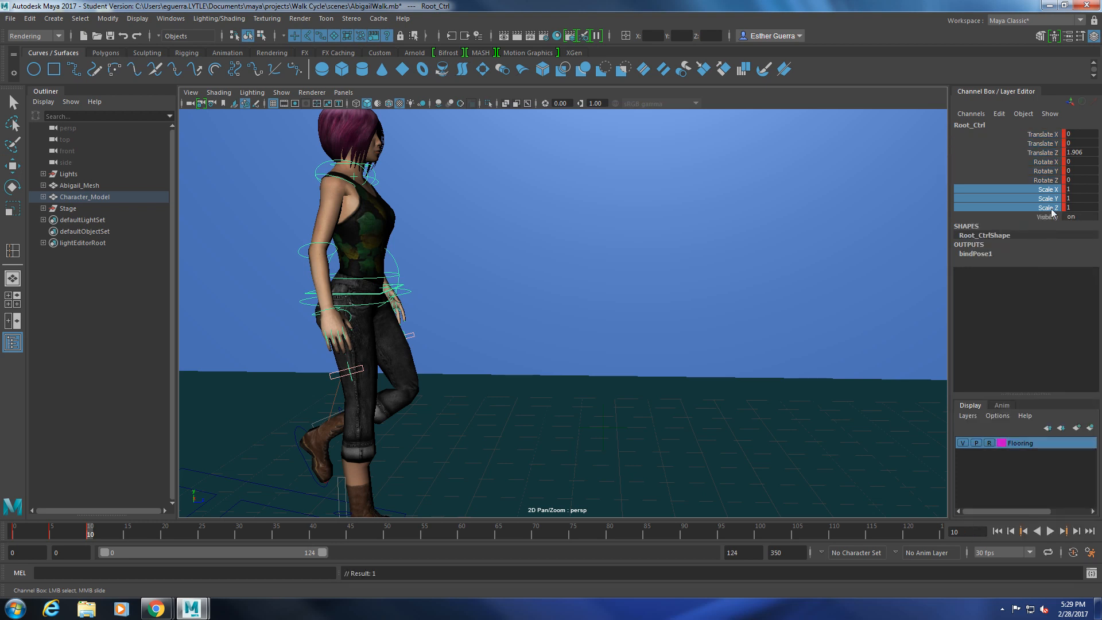
pyautogui.rightClick(1048, 200)
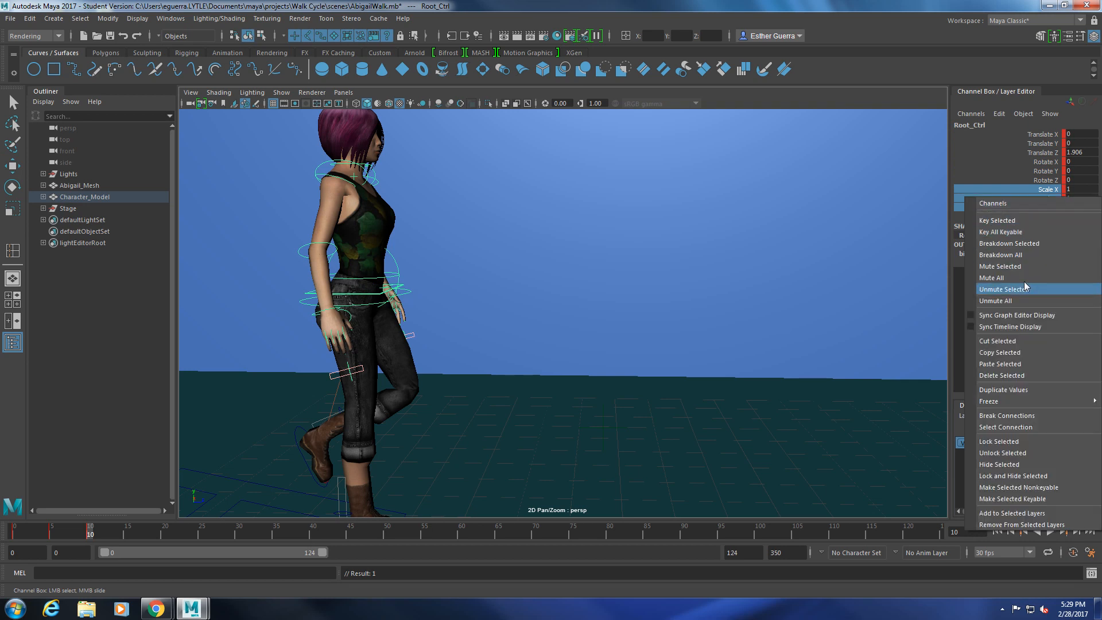
pyautogui.click(1015, 477)
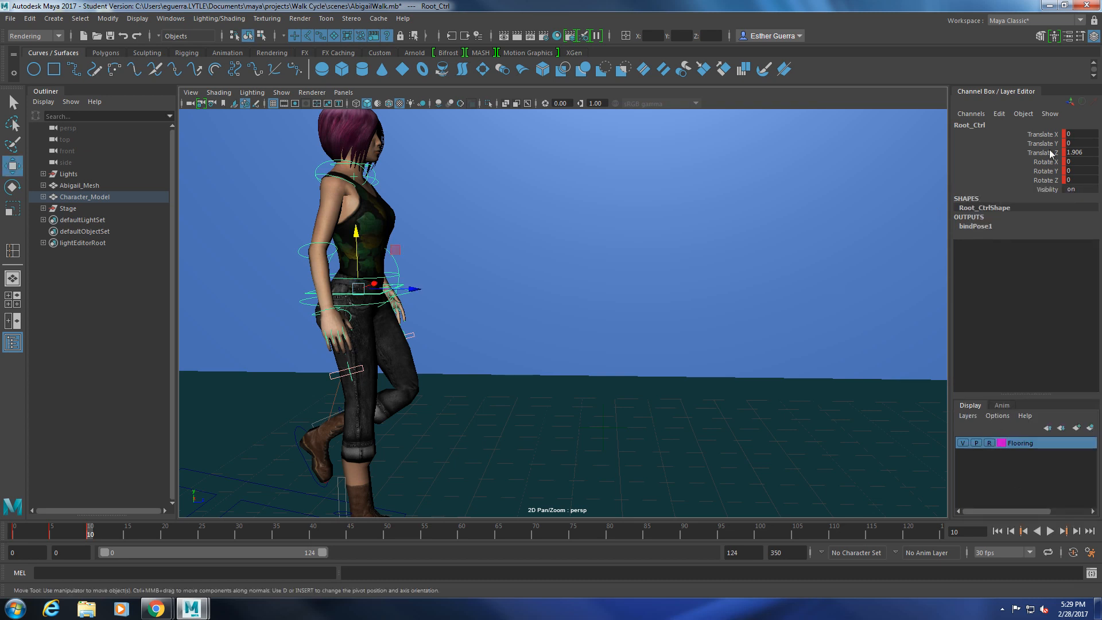
# - Scrub to frame 13 and inspect the raised leg and the L_Foot control's transform values
pyautogui.moveTo(87, 540)
pyautogui.mouseDown()
pyautogui.moveTo(21, 546)
pyautogui.moveTo(110, 539)
pyautogui.mouseUp()
pyautogui.keyDown('alt'); pyautogui.moveTo(395, 361); pyautogui.dragTo(356, 361, button='right'); pyautogui.keyUp('alt')
pyautogui.keyDown('alt'); pyautogui.moveTo(356, 360); pyautogui.dragTo(440, 366); pyautogui.keyUp('alt')
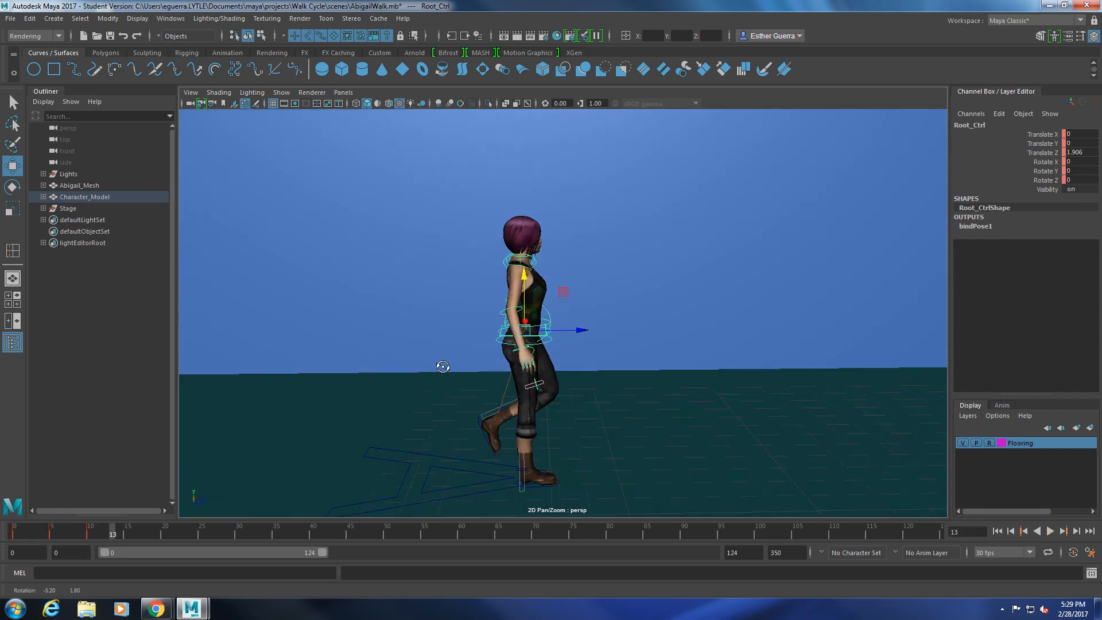
pyautogui.click(479, 429)
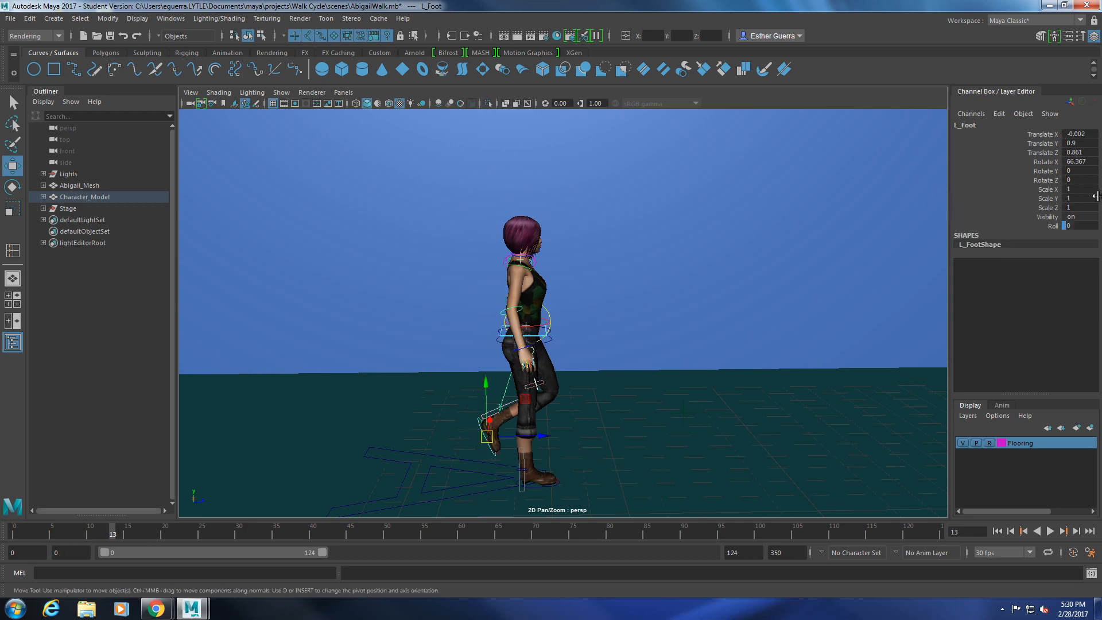
pyautogui.click(1091, 161)
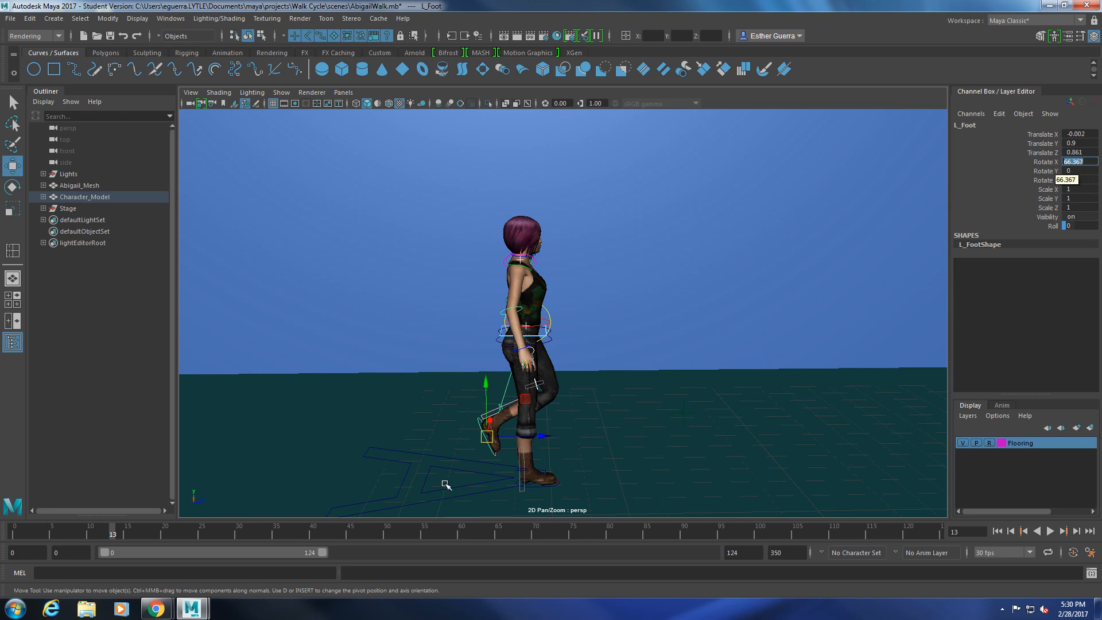
pyautogui.scroll(5, 451, 445)
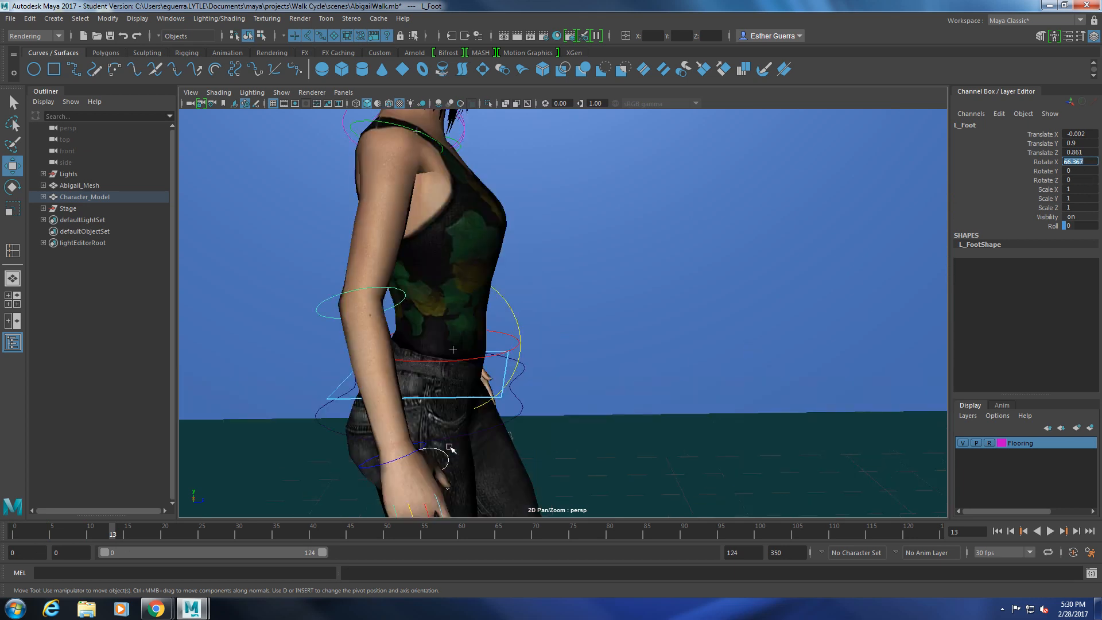
pyautogui.scroll(-5, 400, 457)
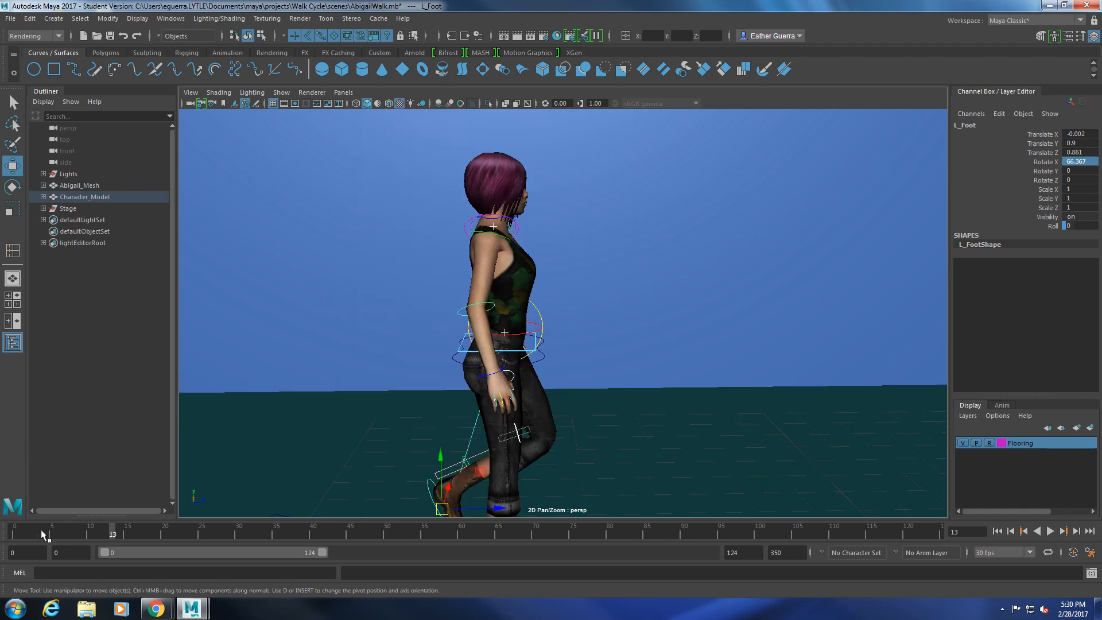
# - At frame 0, set L_Foot's Translate X, Y, Z and Rotate X to 0 to restore the standing pose
pyautogui.click(12, 533)
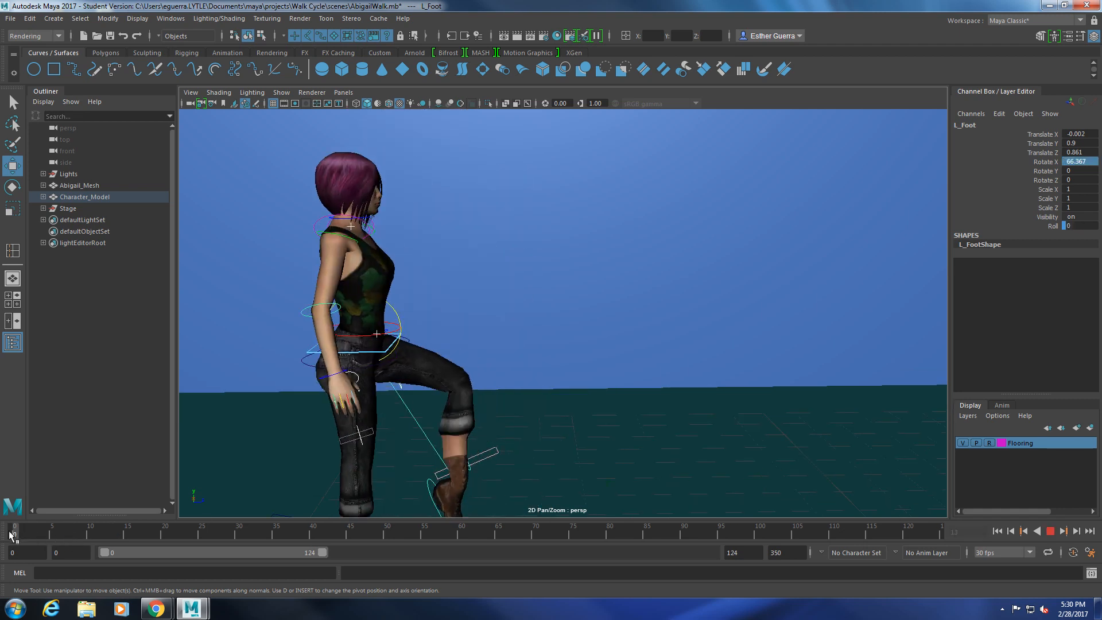
pyautogui.moveTo(1086, 134); pyautogui.dragTo(1086, 142)
pyautogui.click(1085, 152)
pyautogui.press('Return')
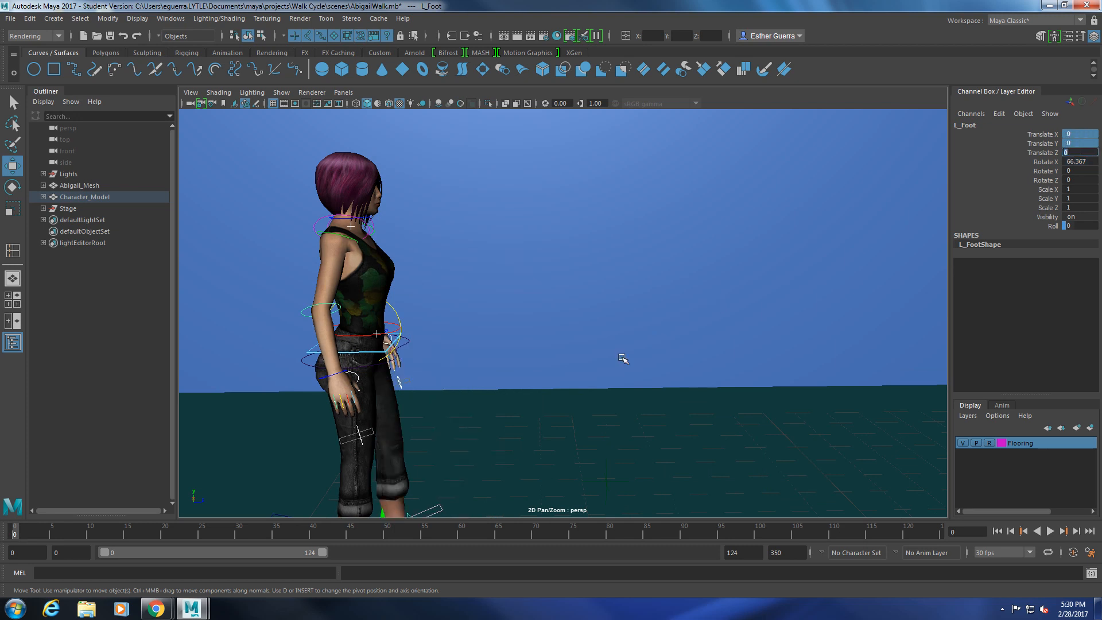
pyautogui.scroll(-4, 591, 401)
pyautogui.scroll(4, 589, 405)
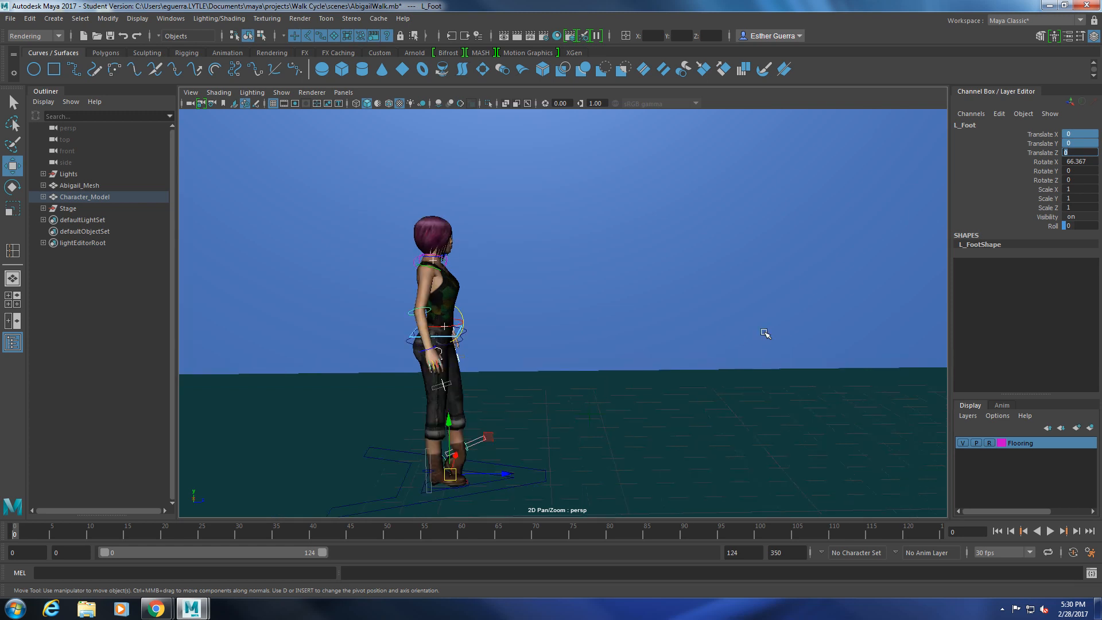
pyautogui.click(1089, 161)
pyautogui.write('0')
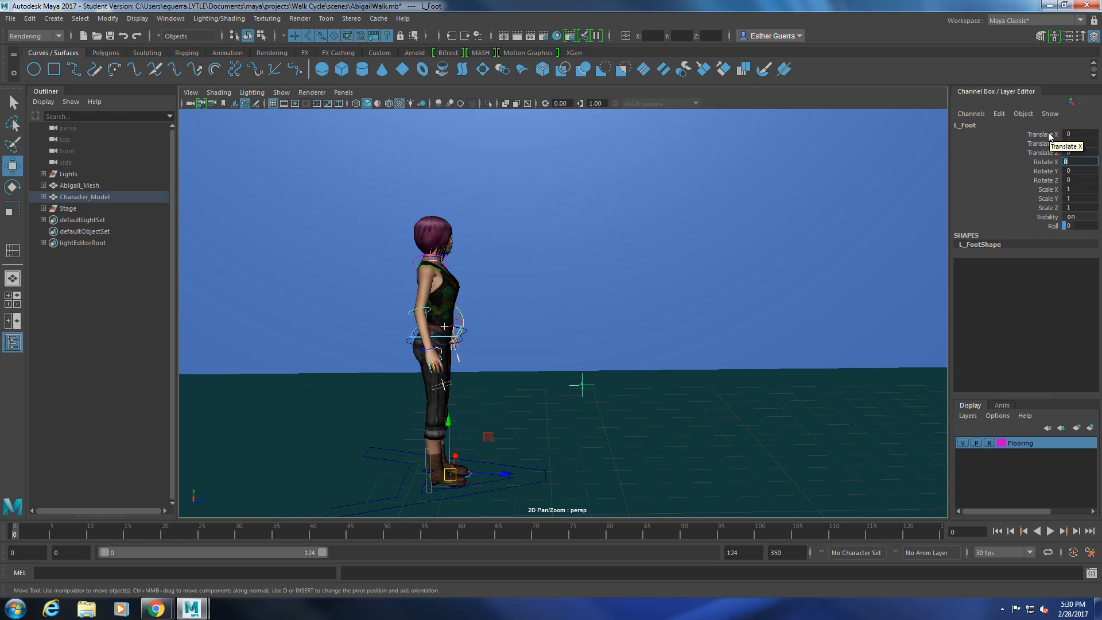
# - Key L_Foot's translate and rotate channels at frame 0, and lock and hide its Scale X, Y and Z channels
pyautogui.moveTo(1049, 136); pyautogui.dragTo(1054, 185)
pyautogui.rightClick(1054, 182)
pyautogui.click(1054, 198)
pyautogui.click(1053, 190)
pyautogui.moveTo(1054, 194); pyautogui.dragTo(1055, 208)
pyautogui.rightClick(1055, 209)
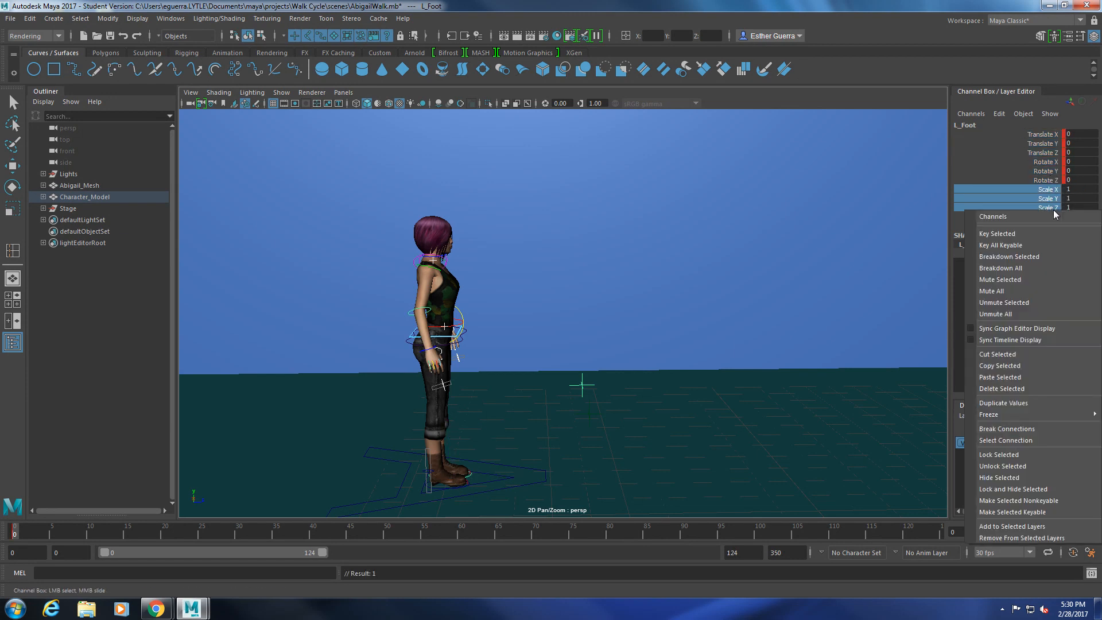
pyautogui.click(1013, 489)
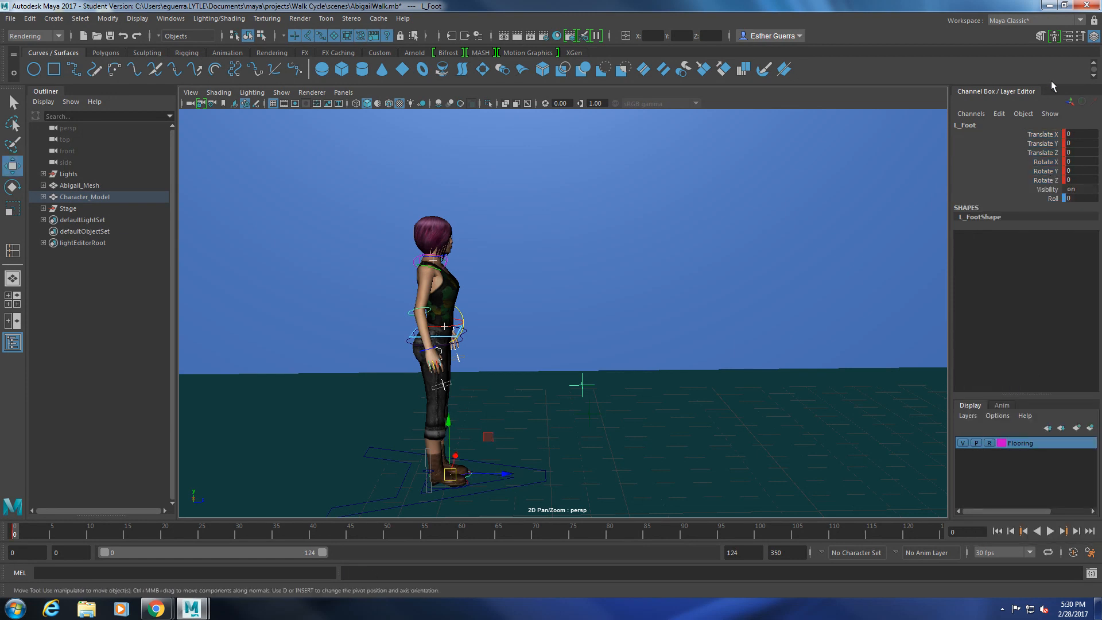
# - Key L_Foot's translate and rotate channels at frame 5
pyautogui.click(53, 533)
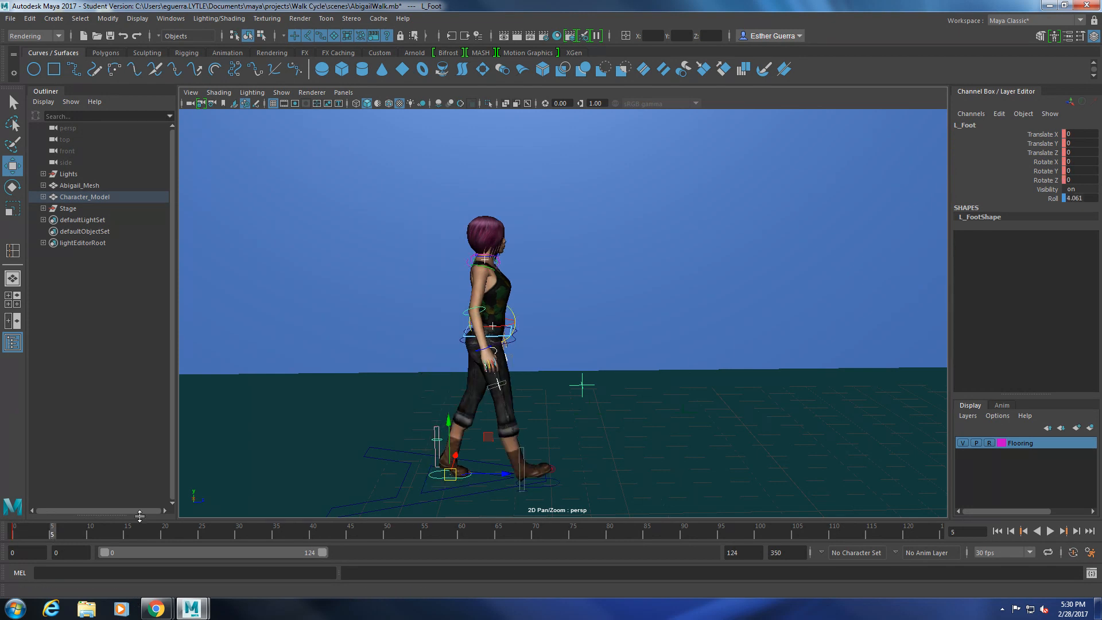
pyautogui.moveTo(1049, 135); pyautogui.dragTo(1055, 180)
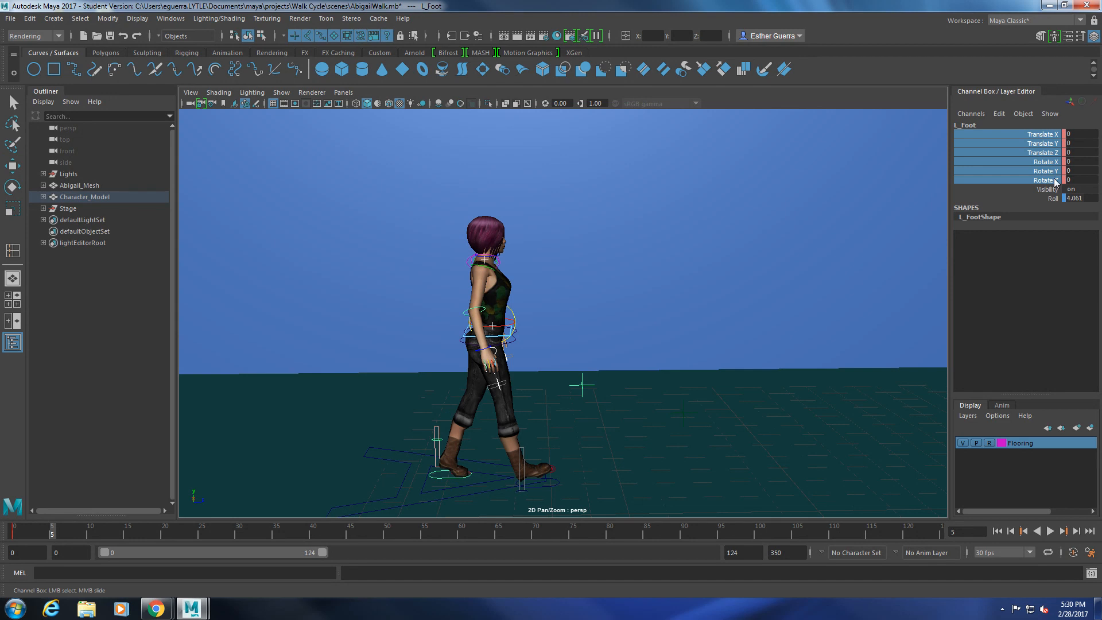
pyautogui.rightClick(1055, 180)
pyautogui.click(1035, 204)
# - At frame 10, lift L_Foot to Translate Y 0.918, move it forward to Translate Z 1.152, and tilt it to Rotate X 74.8
pyautogui.click(91, 534)
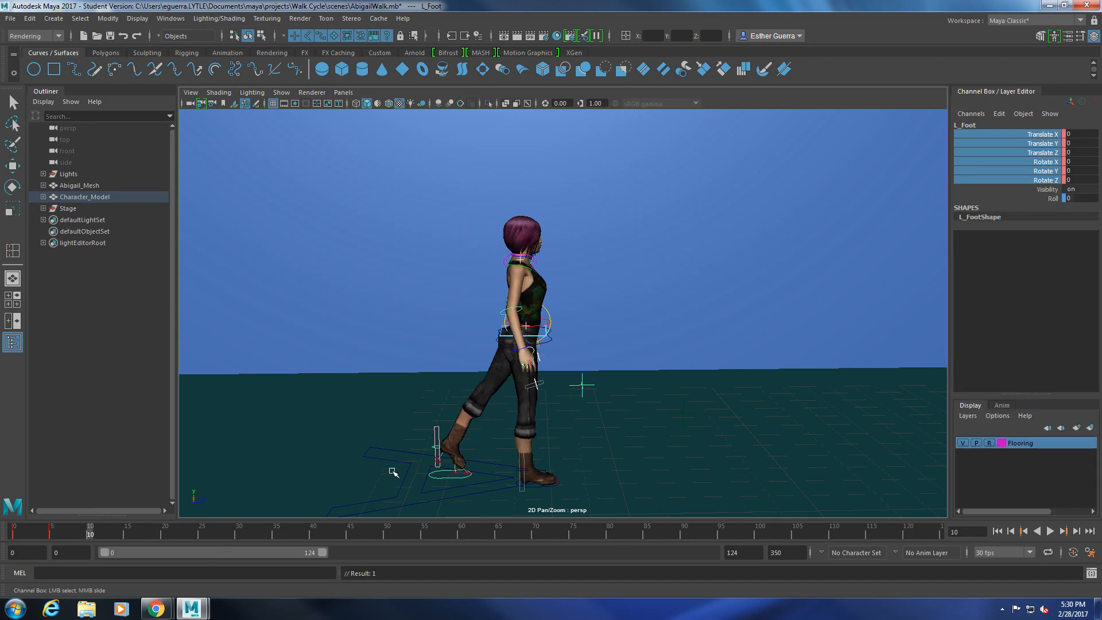
pyautogui.press('w')
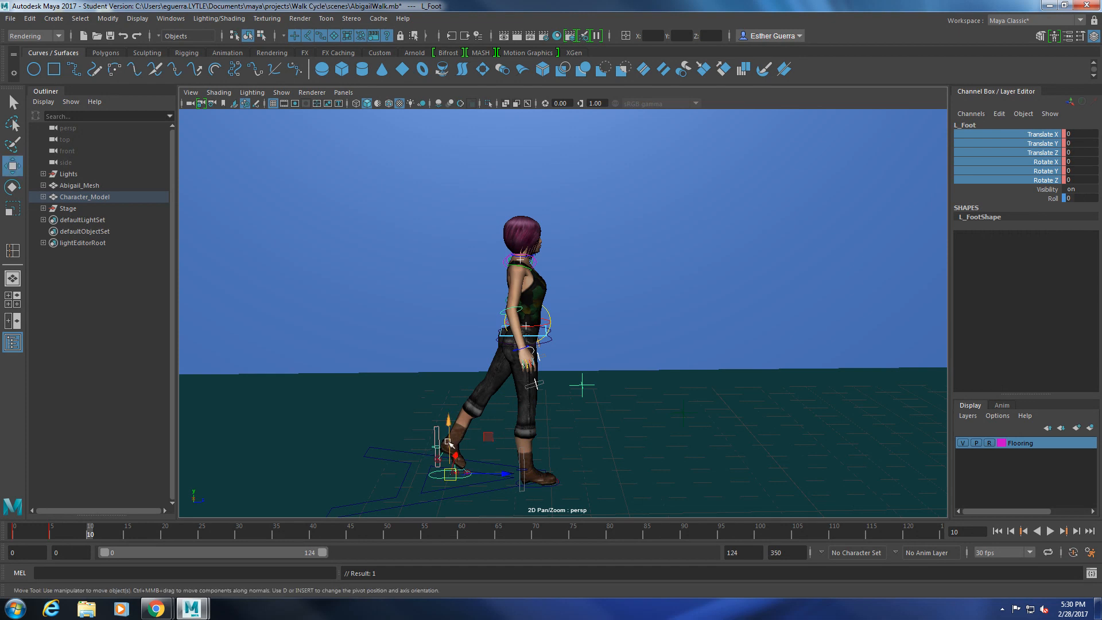
pyautogui.moveTo(448, 444); pyautogui.dragTo(456, 395)
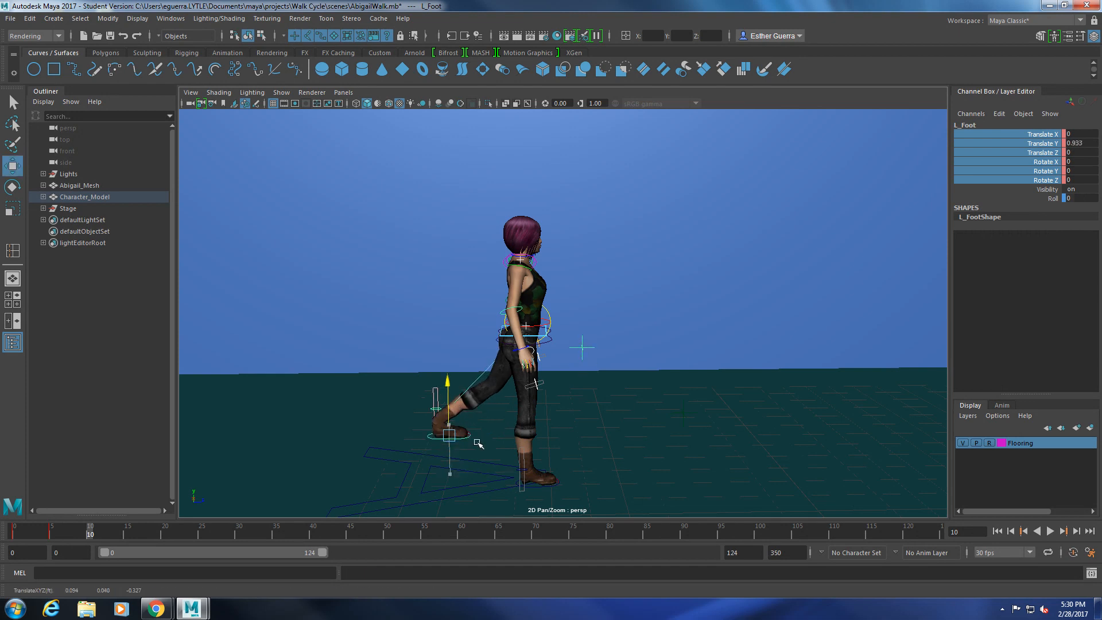
pyautogui.moveTo(482, 430); pyautogui.dragTo(547, 467)
pyautogui.press('e')
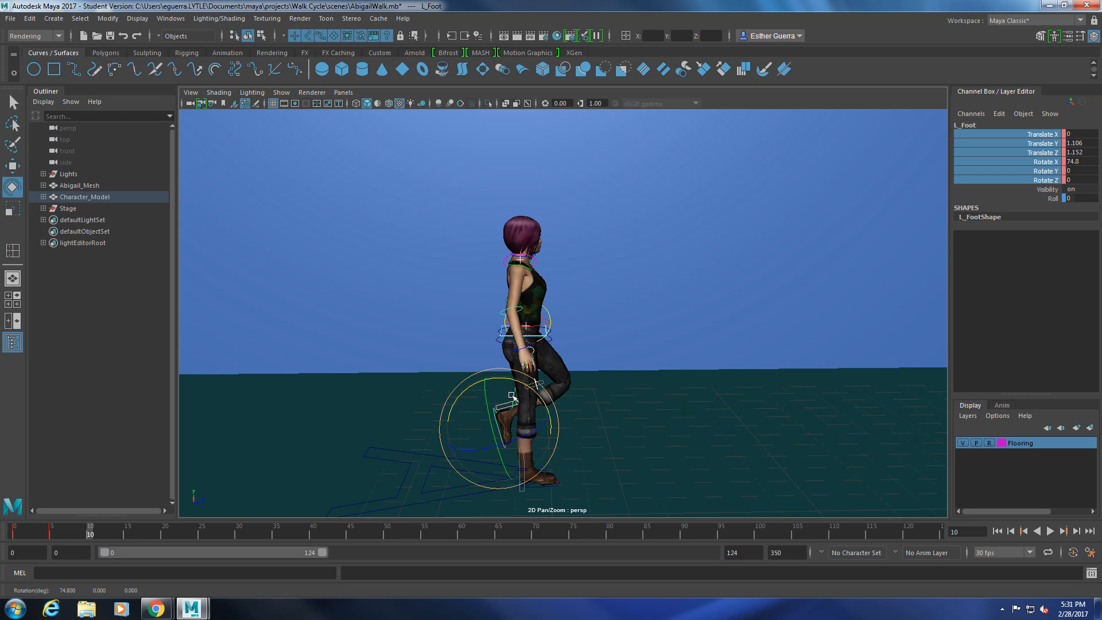
pyautogui.press('w')
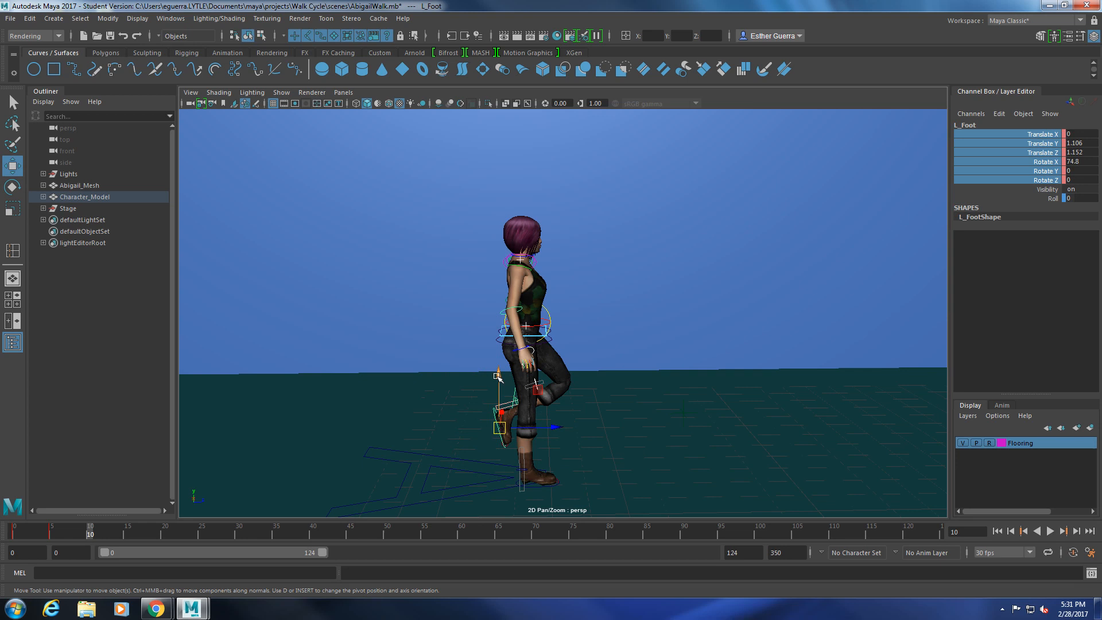
pyautogui.moveTo(499, 386); pyautogui.dragTo(499, 387)
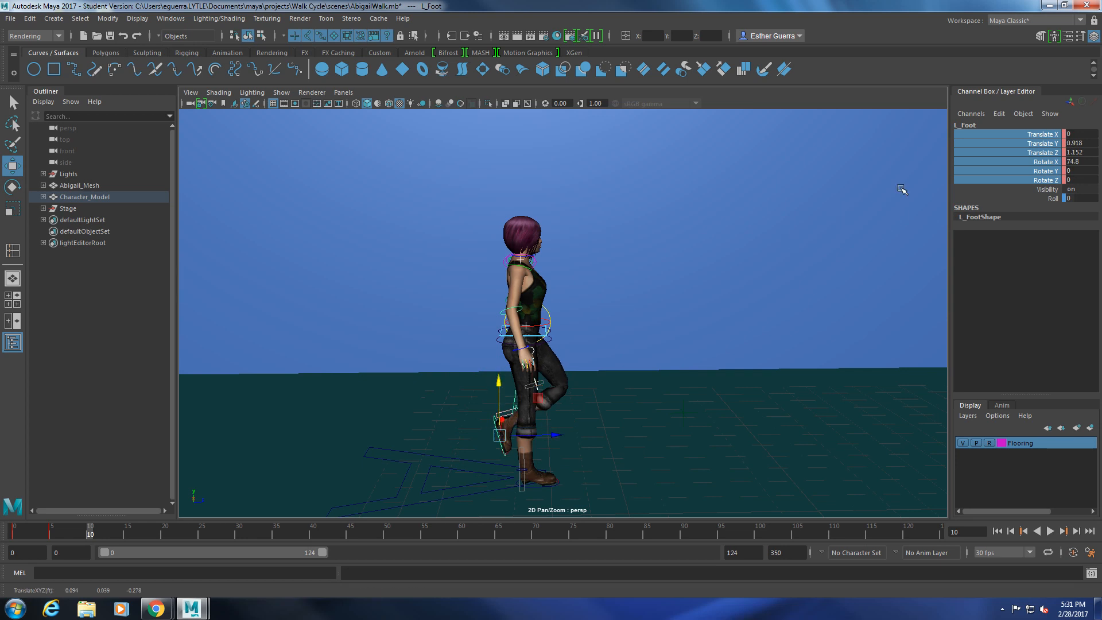
# - Key L_Foot's translate and rotate channels at frame 10
pyautogui.moveTo(1038, 136); pyautogui.dragTo(1042, 184)
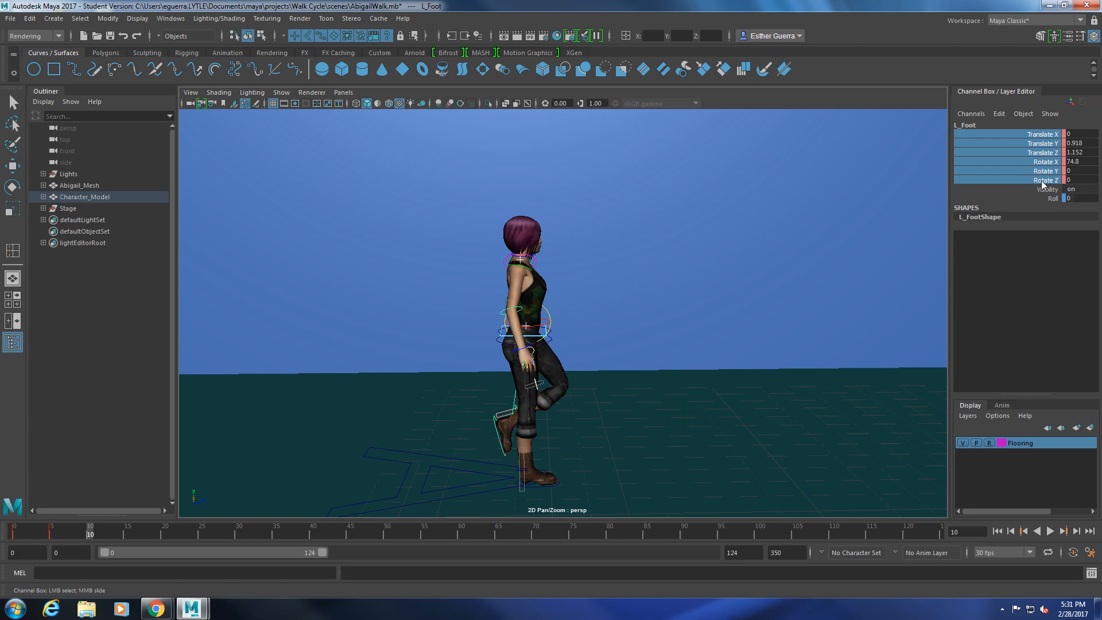
pyautogui.rightClick(1042, 184)
pyautogui.click(1033, 202)
# - At frame 5, lower Root_Ctrl to Translate Y -0.024 and key that channel
pyautogui.moveTo(85, 538)
pyautogui.mouseDown()
pyautogui.moveTo(13, 549)
pyautogui.moveTo(149, 564)
pyautogui.moveTo(23, 556)
pyautogui.moveTo(64, 569)
pyautogui.moveTo(20, 565)
pyautogui.moveTo(50, 574)
pyautogui.mouseUp()
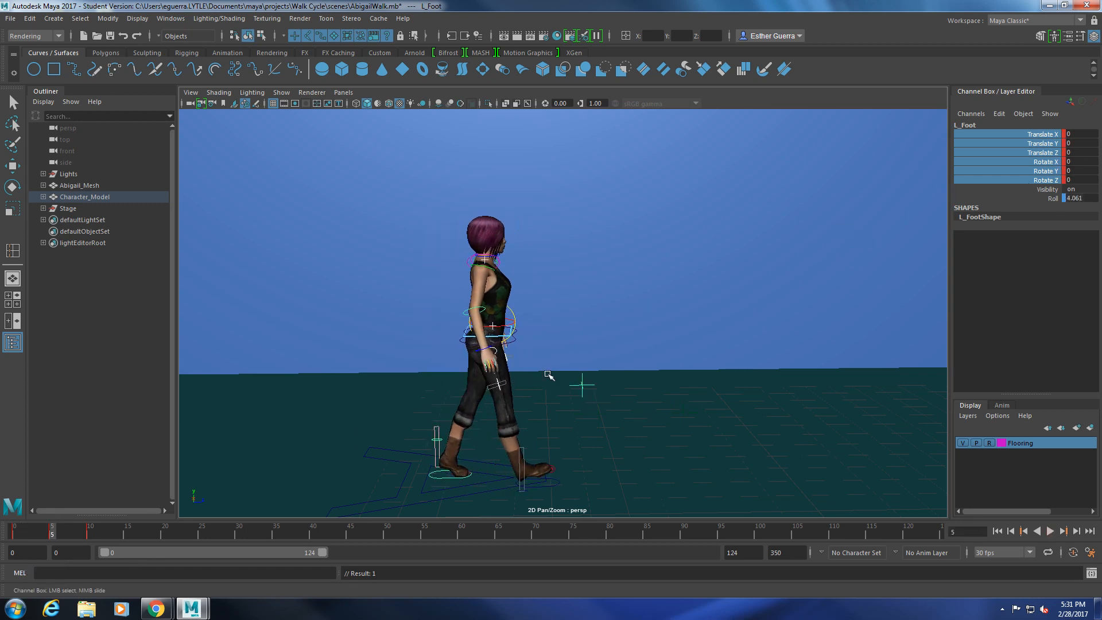
pyautogui.click(507, 337)
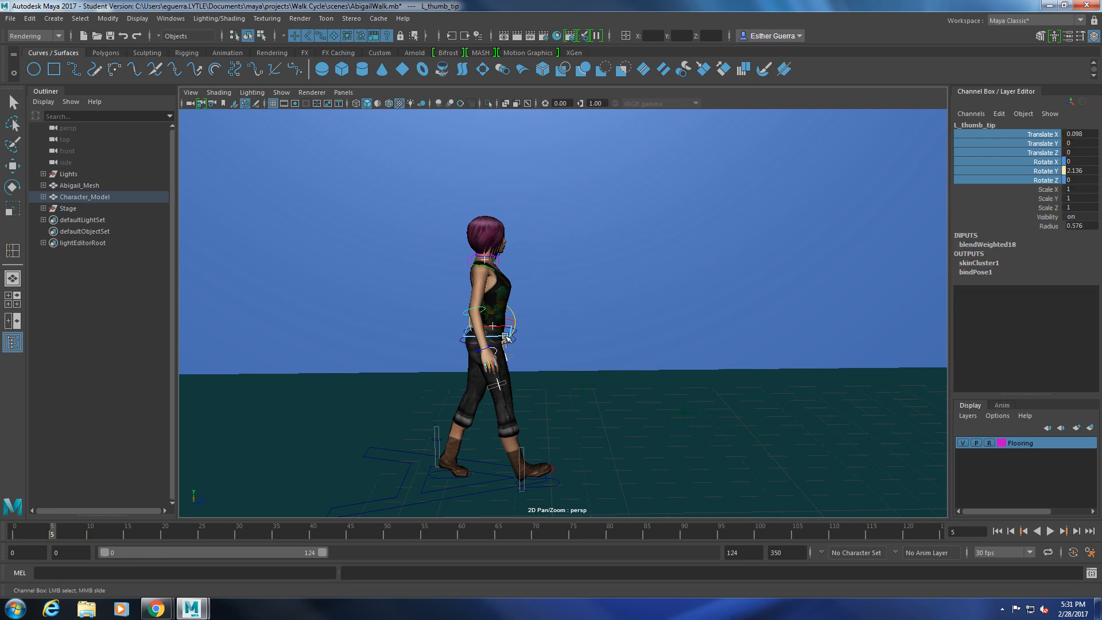
pyautogui.scroll(6, 511, 339)
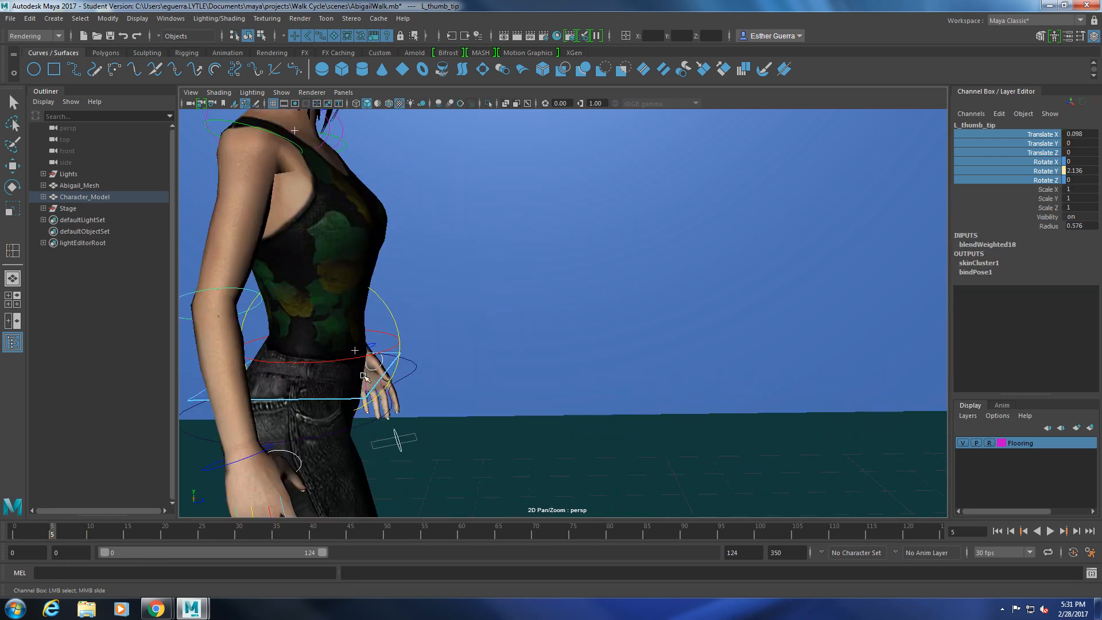
pyautogui.click(363, 399)
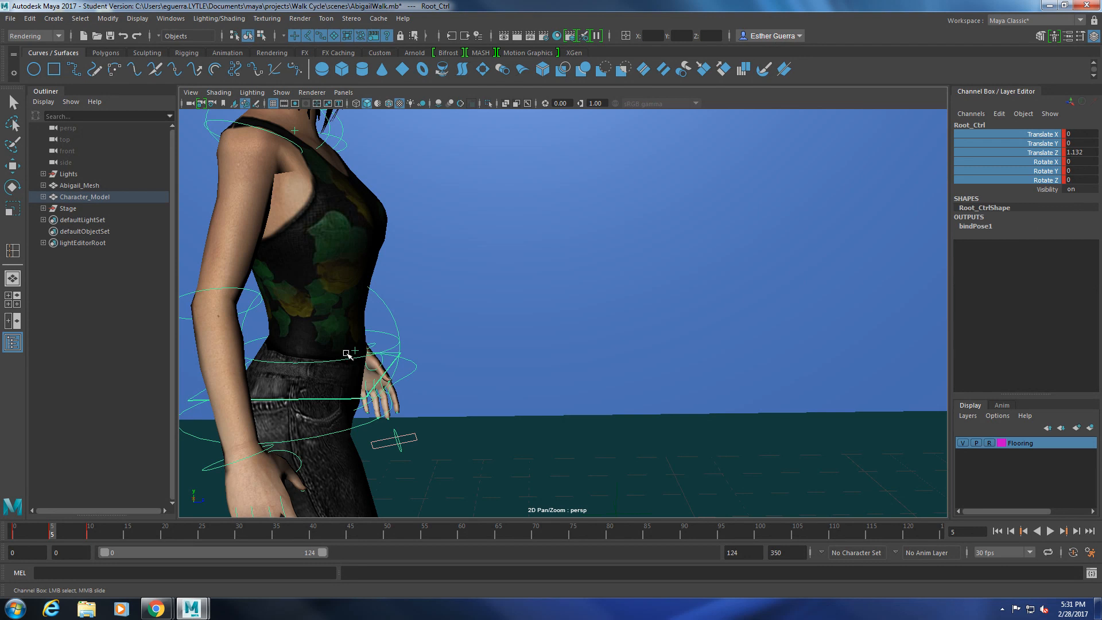
pyautogui.press('w')
pyautogui.scroll(-6, 347, 354)
pyautogui.moveTo(442, 285); pyautogui.dragTo(443, 291)
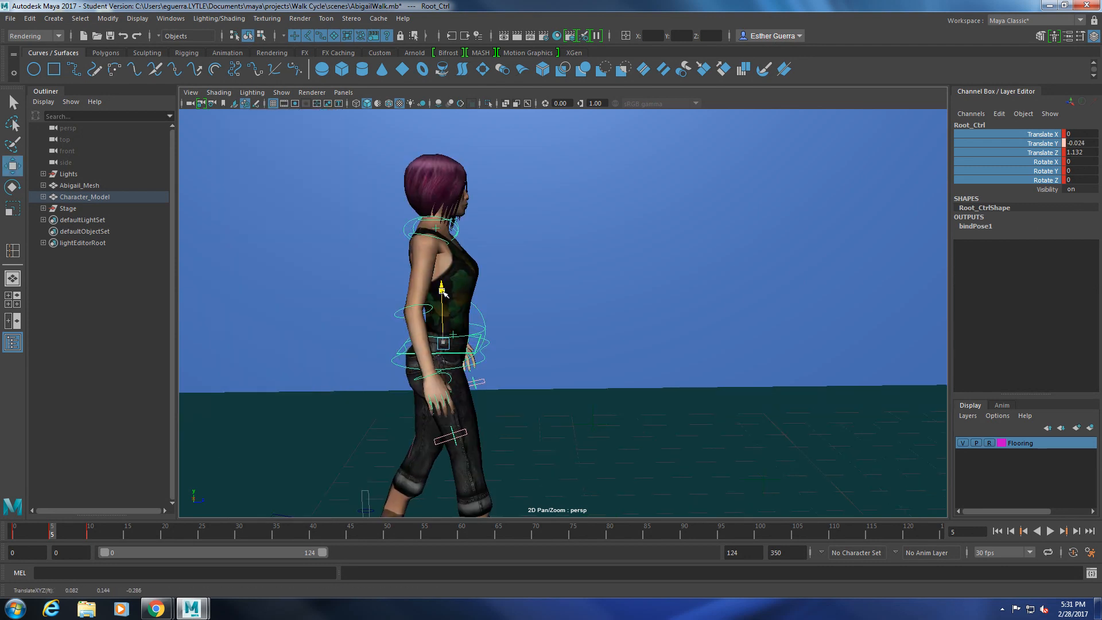
pyautogui.scroll(-5, 485, 361)
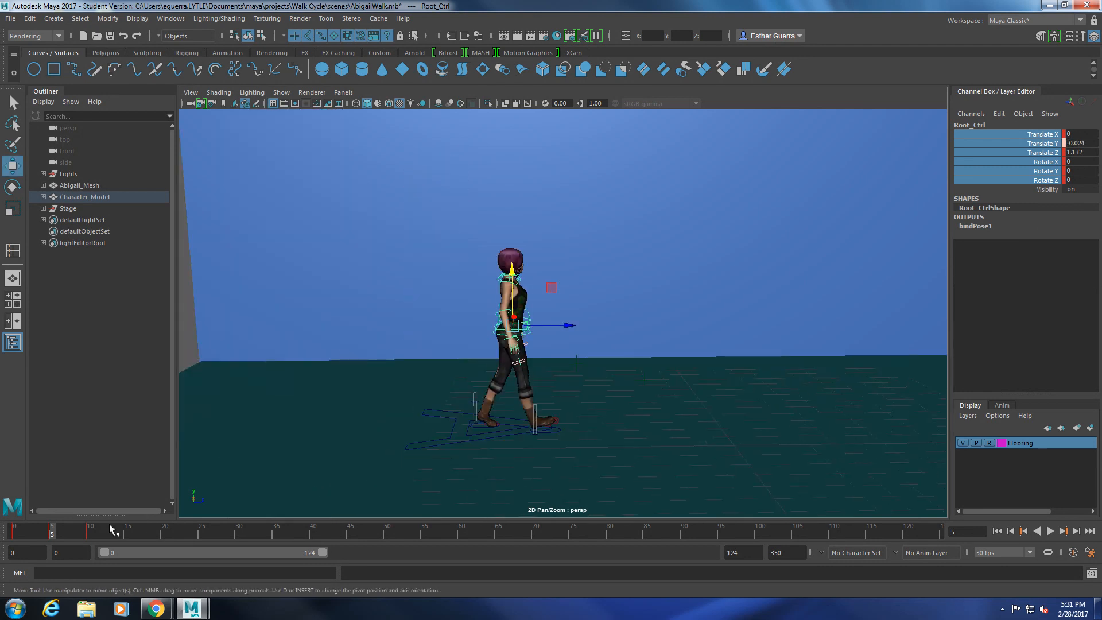
pyautogui.click(1048, 146)
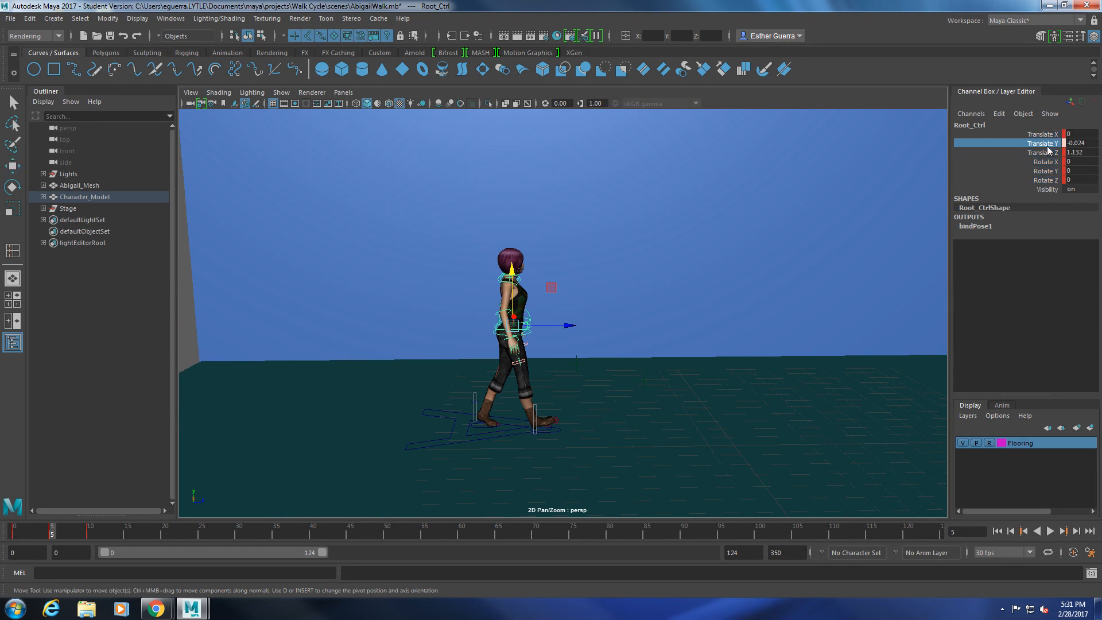
pyautogui.rightClick(1048, 151)
pyautogui.click(1048, 164)
# - Preview the walk, and at frame 15 set L_Foot's Rotate X and Translate Y to 0
pyautogui.hotkey('alt', 'v')
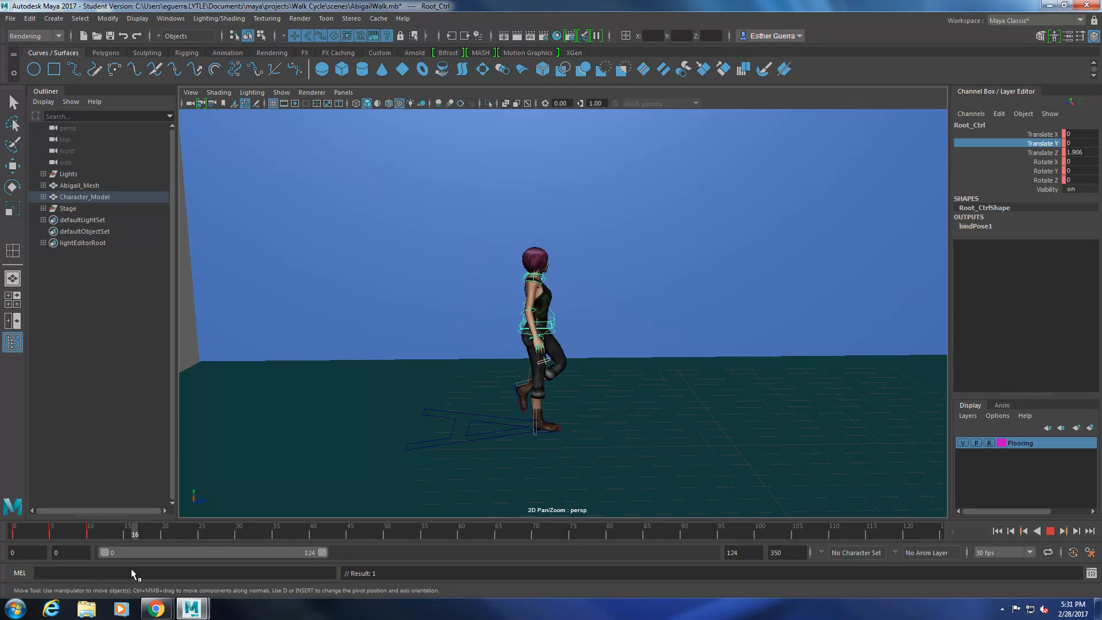
pyautogui.hotkey('alt', 'v')
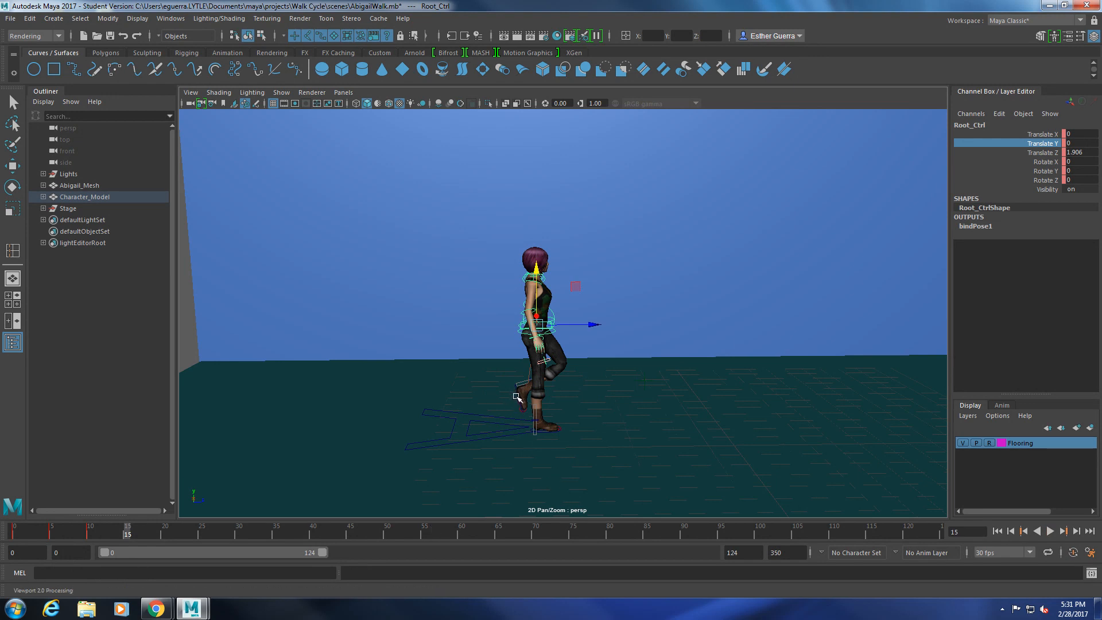
pyautogui.click(516, 396)
pyautogui.scroll(5, 516, 397)
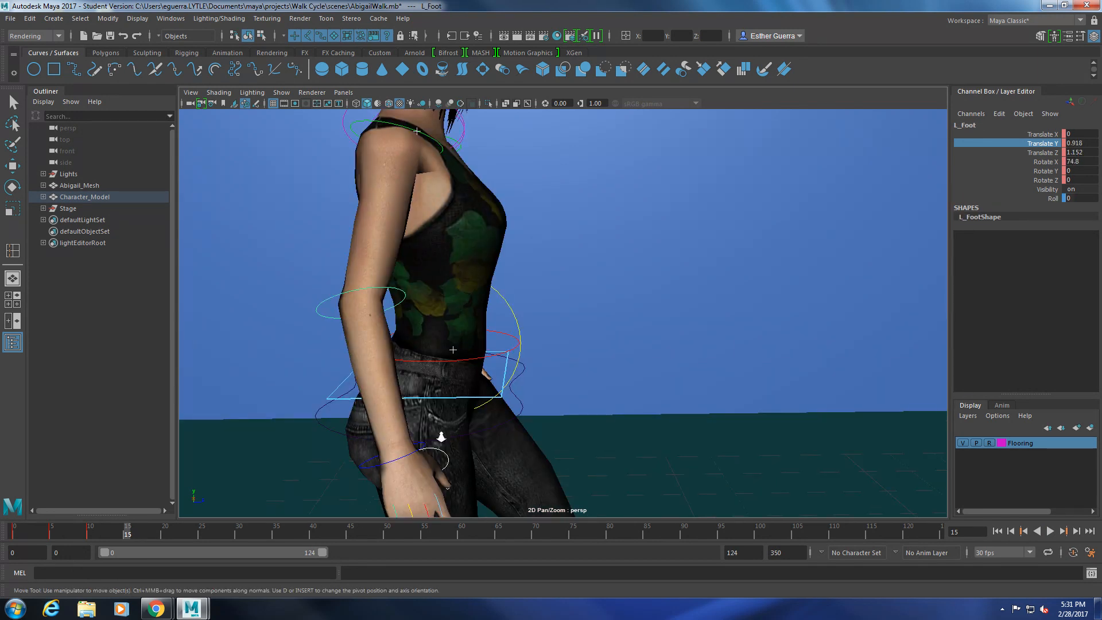
pyautogui.scroll(-5, 459, 459)
pyautogui.scroll(-2, 488, 474)
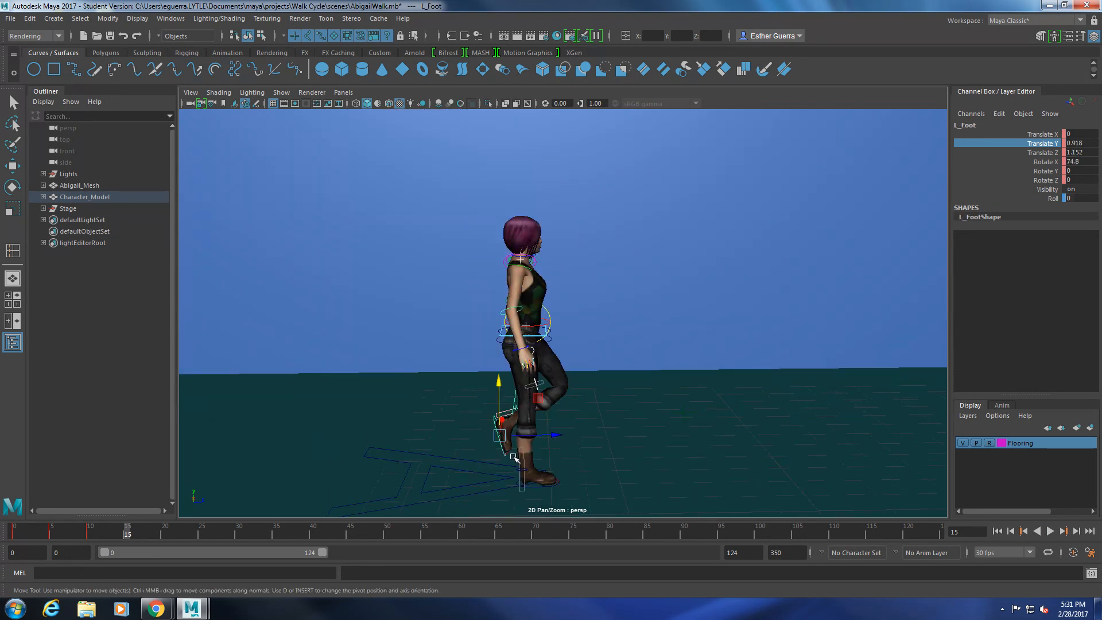
pyautogui.doubleClick(1086, 162)
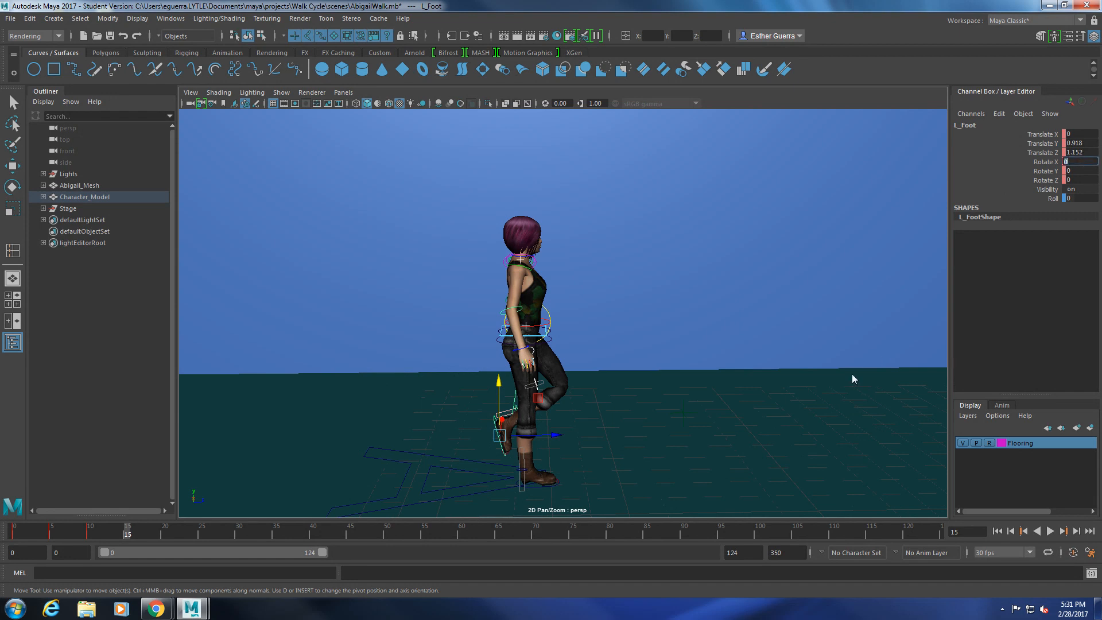
pyautogui.write('0')
pyautogui.press('Return')
pyautogui.doubleClick(1085, 143)
pyautogui.write('0')
pyautogui.press('Return')
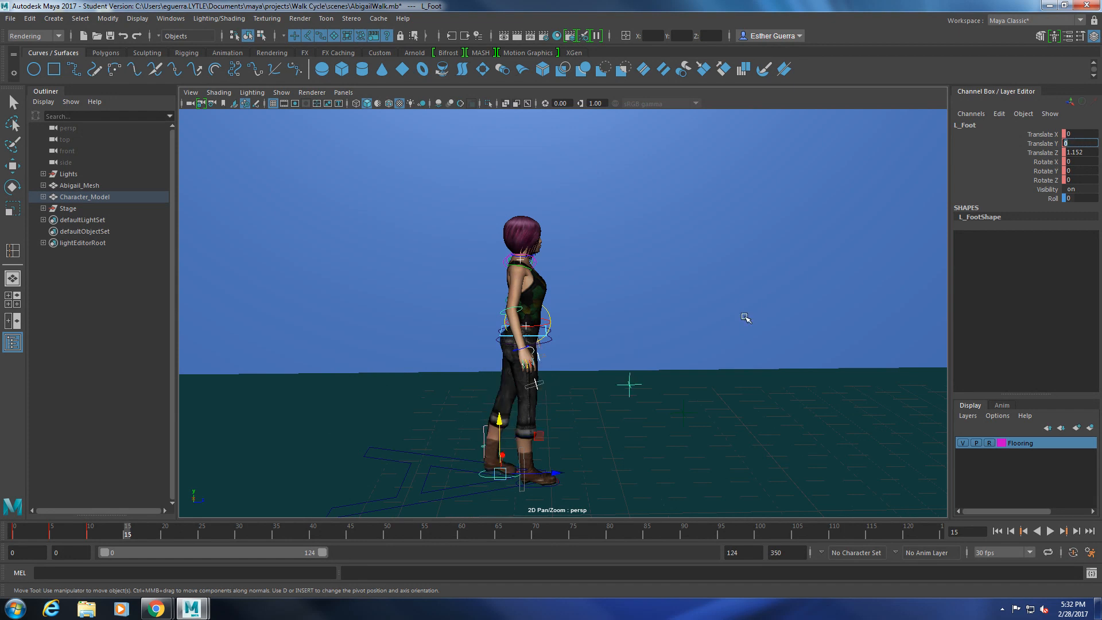
# - Move L_Foot forward to Translate Z 3.95 and set its Rotate X to 0
pyautogui.moveTo(570, 477); pyautogui.dragTo(692, 474)
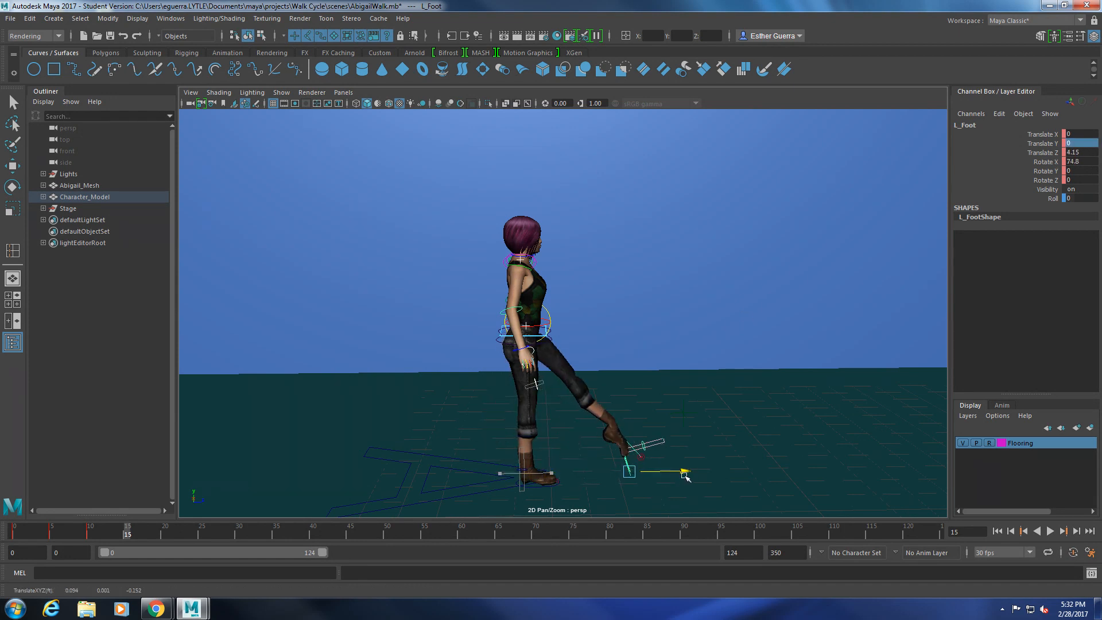
pyautogui.doubleClick(1086, 160)
pyautogui.write('0')
pyautogui.press('Return')
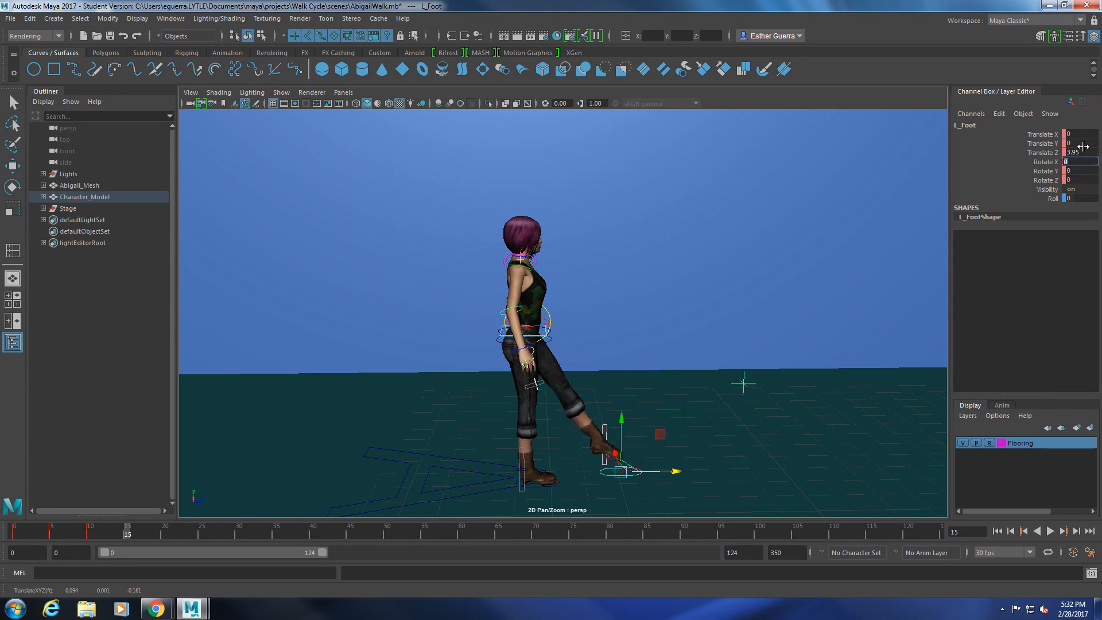
# - Key L_Foot's translate and rotate channels at frame 15
pyautogui.moveTo(1042, 134); pyautogui.dragTo(1053, 180)
pyautogui.rightClick(1053, 183)
pyautogui.click(1039, 205)
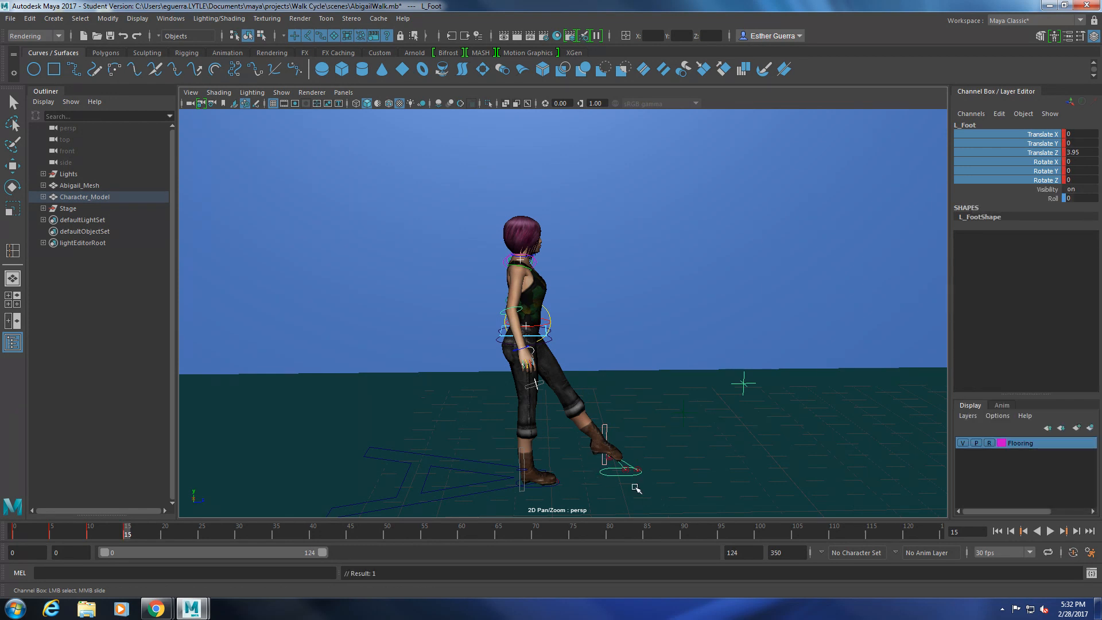
# - At frame 15, move Root_Ctrl forward to Translate Z 3.212 and key its translate and rotate channels
pyautogui.click(544, 334)
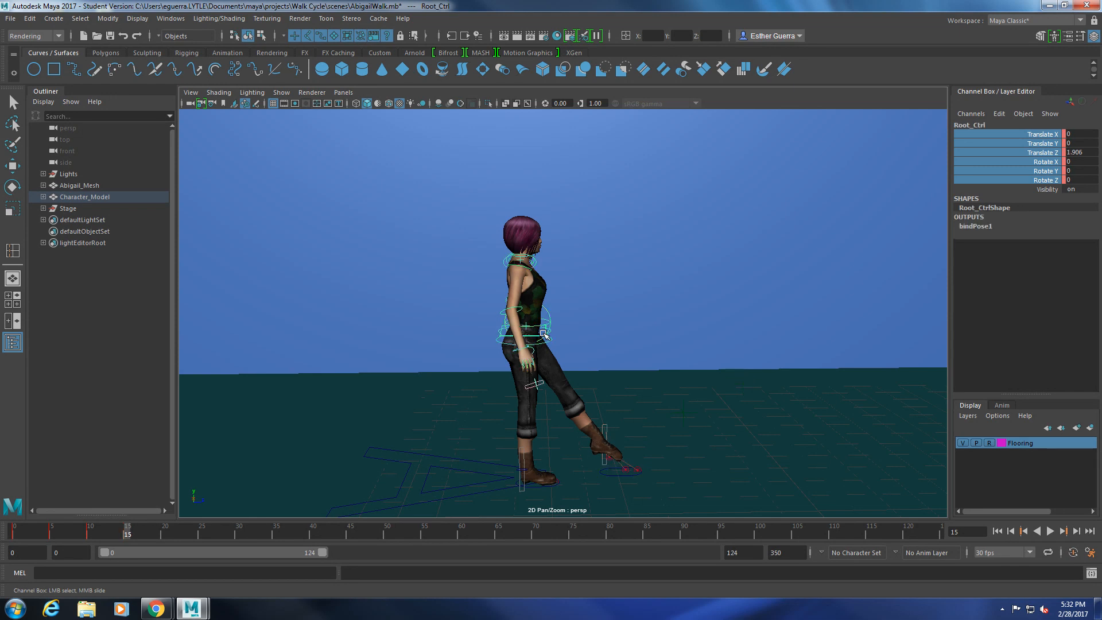
pyautogui.press('w')
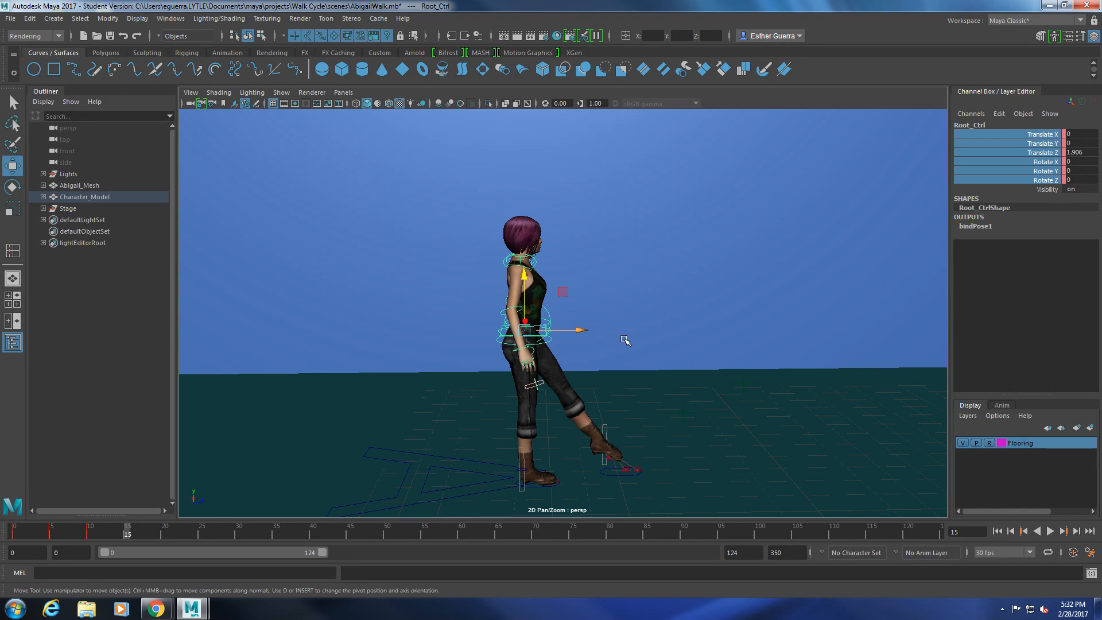
pyautogui.moveTo(579, 331); pyautogui.dragTo(625, 339)
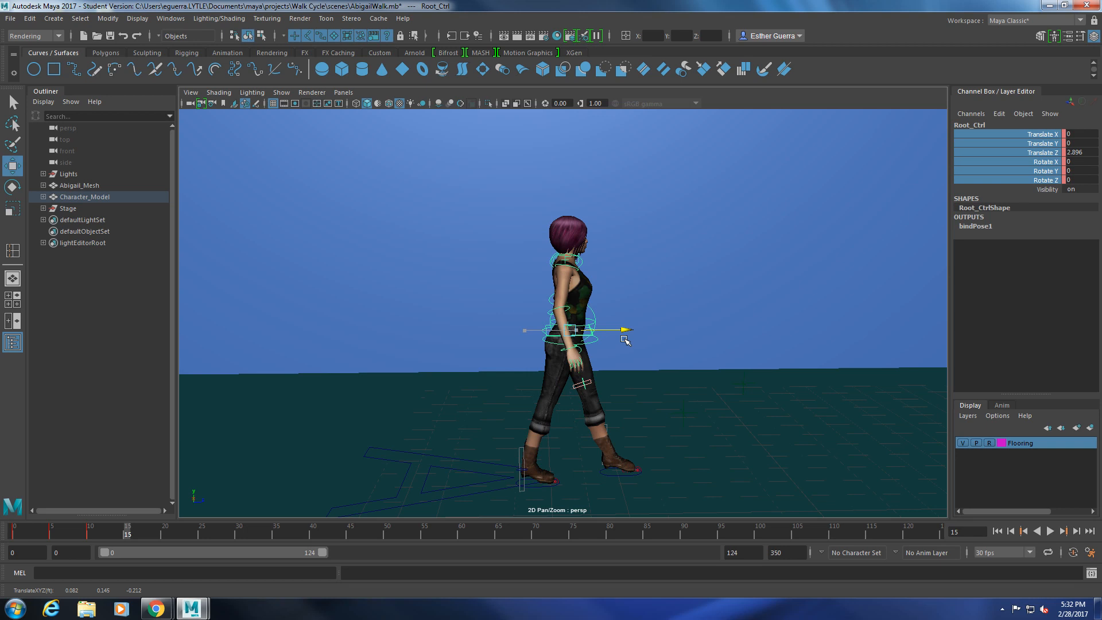
pyautogui.moveTo(625, 340); pyautogui.dragTo(639, 349)
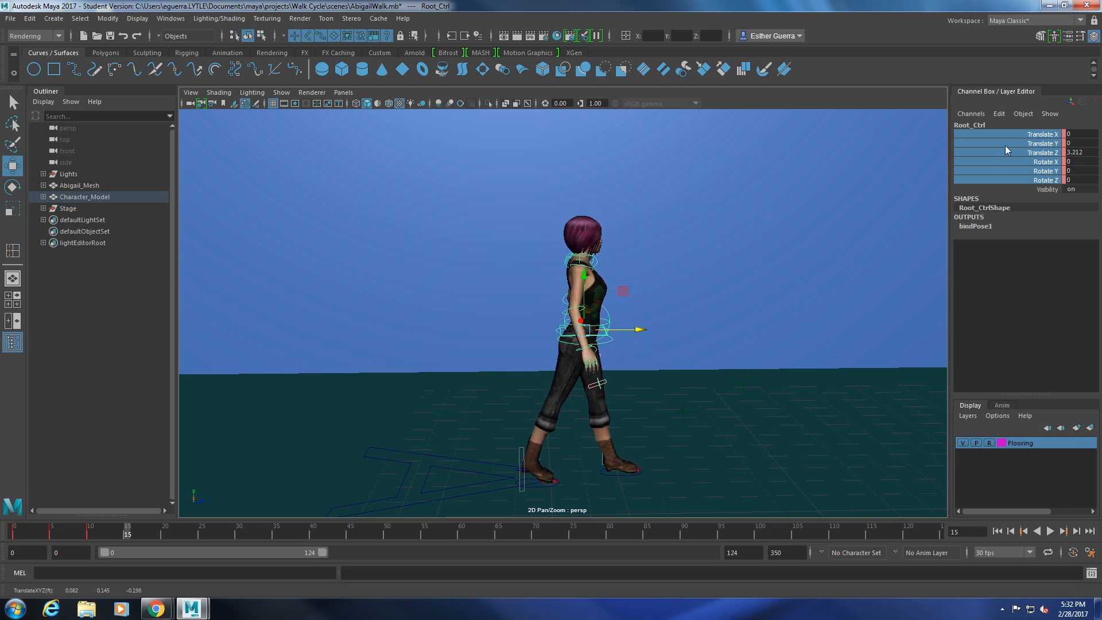
pyautogui.moveTo(1053, 136); pyautogui.dragTo(1050, 179)
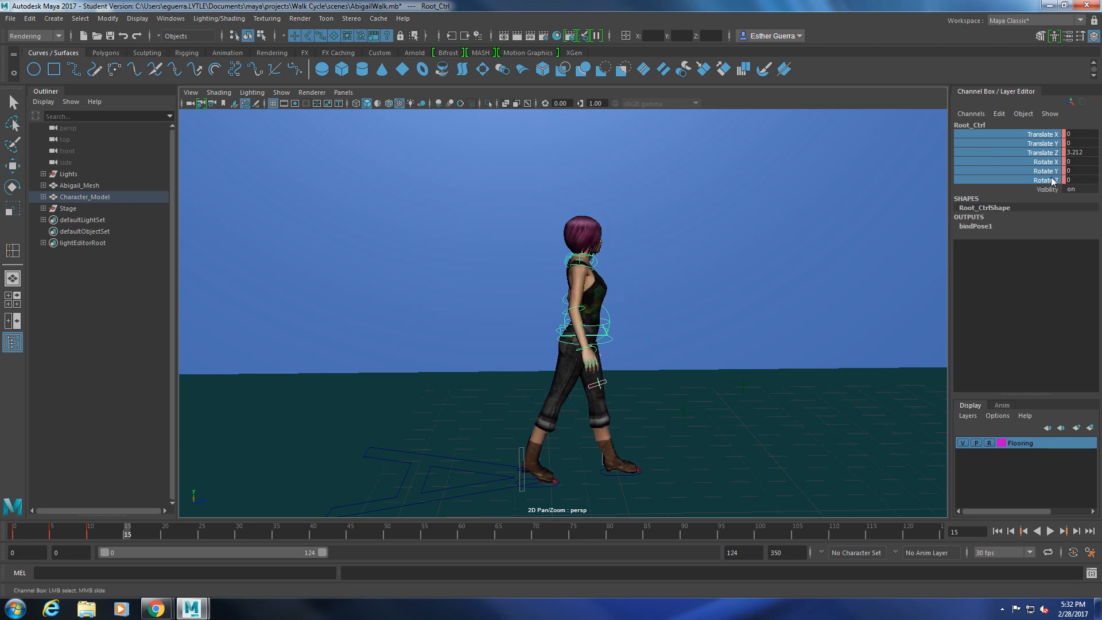
pyautogui.rightClick(1049, 178)
pyautogui.click(1035, 201)
# - Lower L_Foot_Roll_Ctrlr to Translate Y -0.714 to roll the front foot, and key that channel at frame 15
pyautogui.keyDown('alt'); pyautogui.moveTo(653, 463); pyautogui.dragTo(516, 367); pyautogui.keyUp('alt')
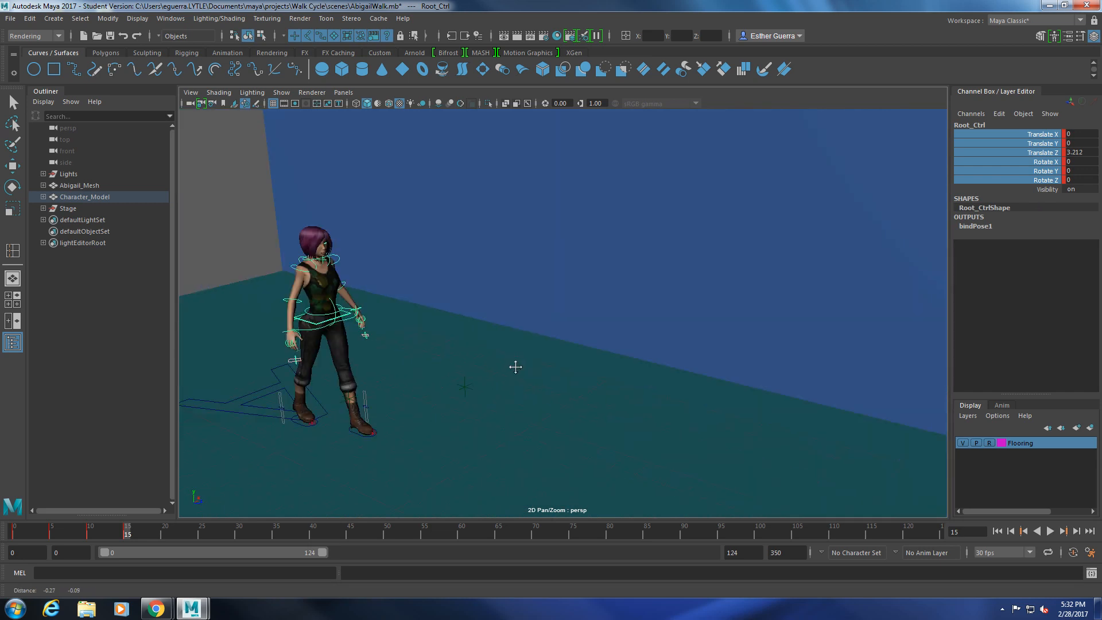
pyautogui.keyDown('alt'); pyautogui.moveTo(515, 367); pyautogui.dragTo(522, 386, button='right'); pyautogui.keyUp('alt')
pyautogui.click(323, 440)
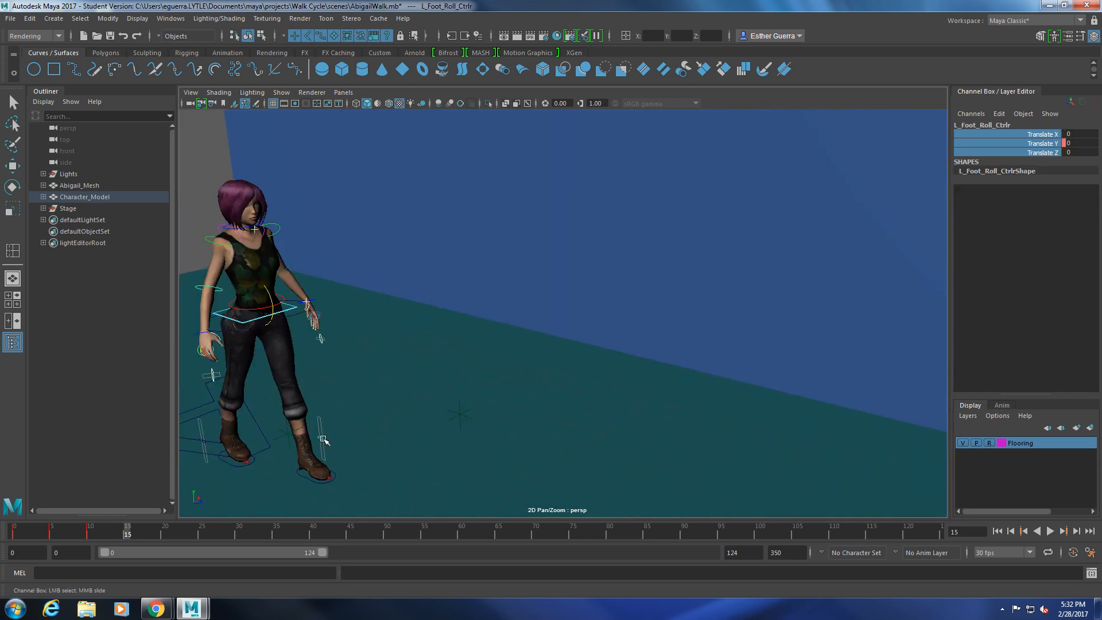
pyautogui.click(1046, 144)
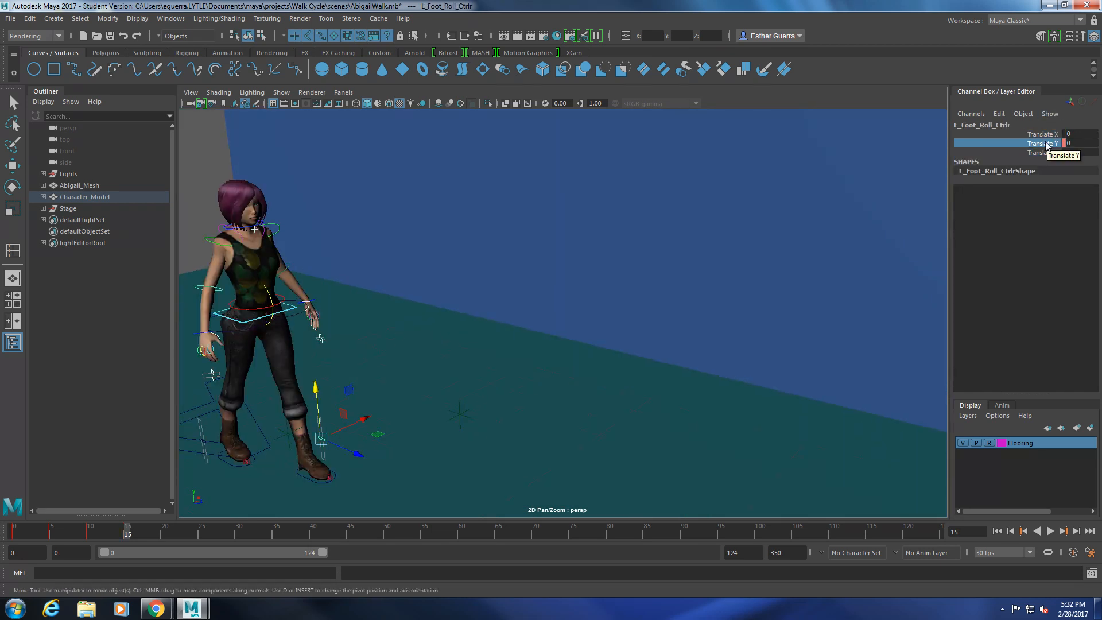
pyautogui.moveTo(316, 390); pyautogui.dragTo(317, 407)
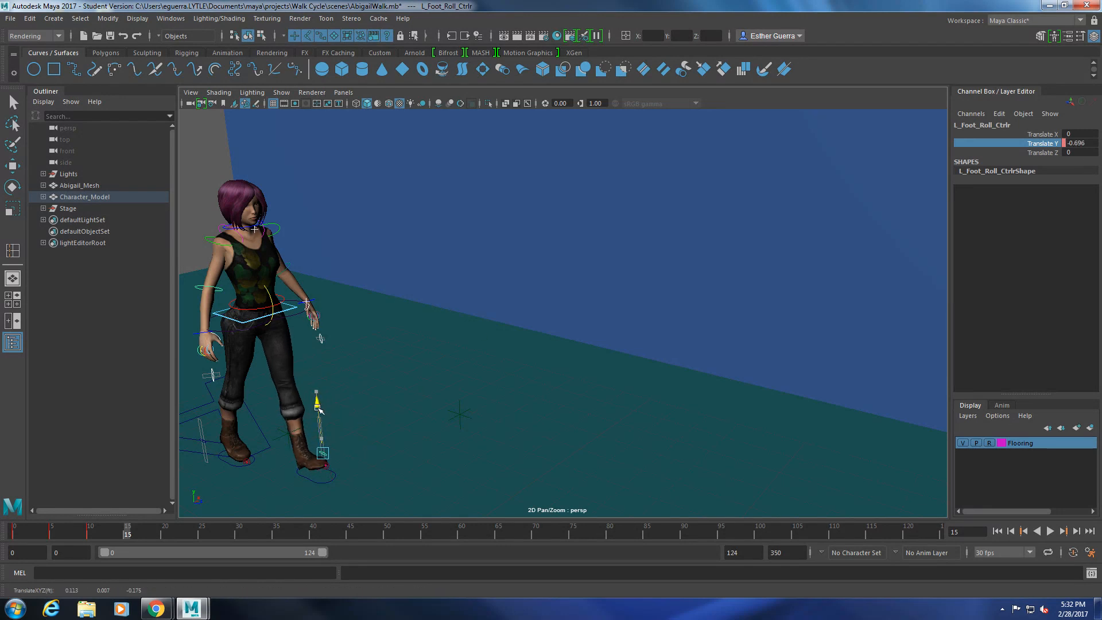
pyautogui.rightClick(1053, 148)
pyautogui.click(1037, 167)
pyautogui.keyDown('alt'); pyautogui.moveTo(603, 402); pyautogui.dragTo(634, 387); pyautogui.keyUp('alt')
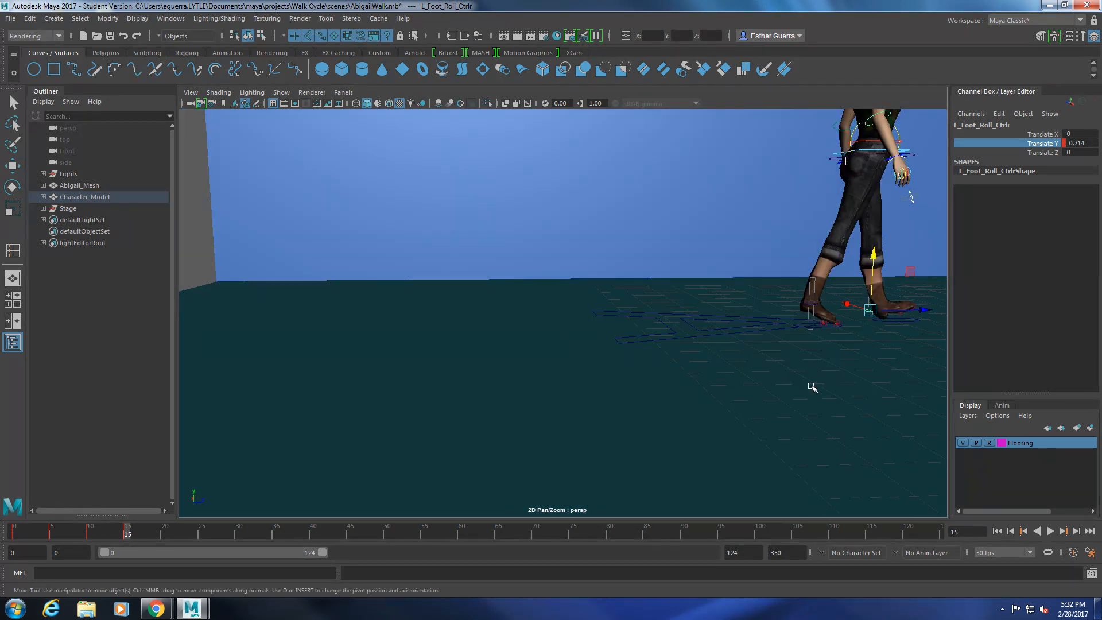
# - At frame 15, raise R_Foot_Roll_Ctrlr to Translate Y 0.776 to lift the rear heel, and key that channel
pyautogui.keyDown('alt'); pyautogui.moveTo(841, 374); pyautogui.dragTo(765, 384, button='middle'); pyautogui.keyUp('alt')
pyautogui.click(642, 362)
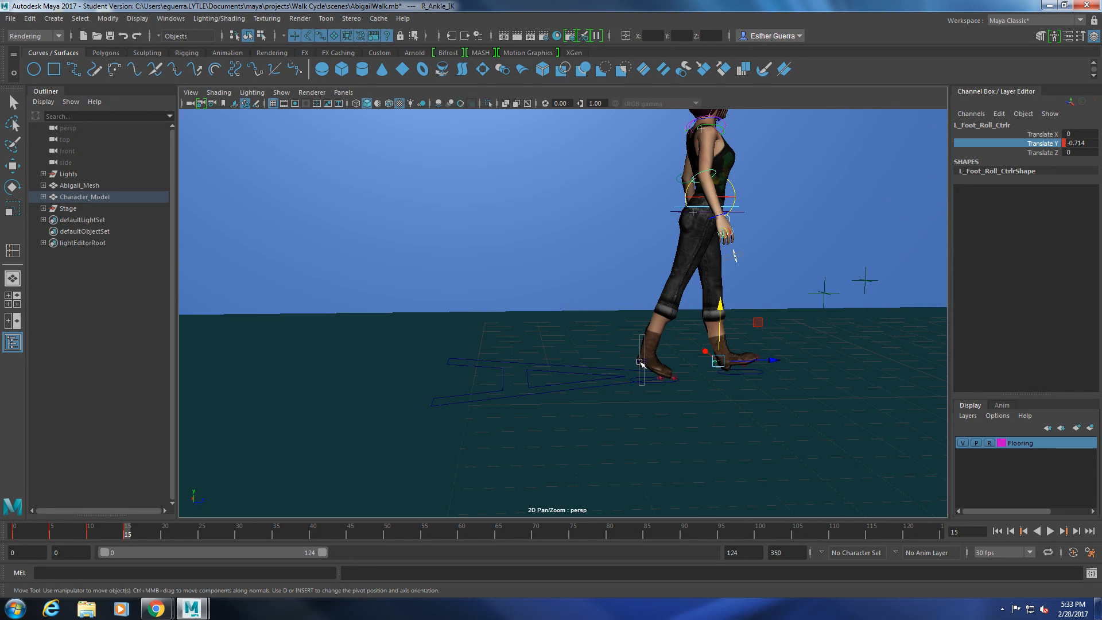
pyautogui.keyDown('alt'); pyautogui.moveTo(638, 408); pyautogui.dragTo(546, 418); pyautogui.keyUp('alt')
pyautogui.click(526, 386)
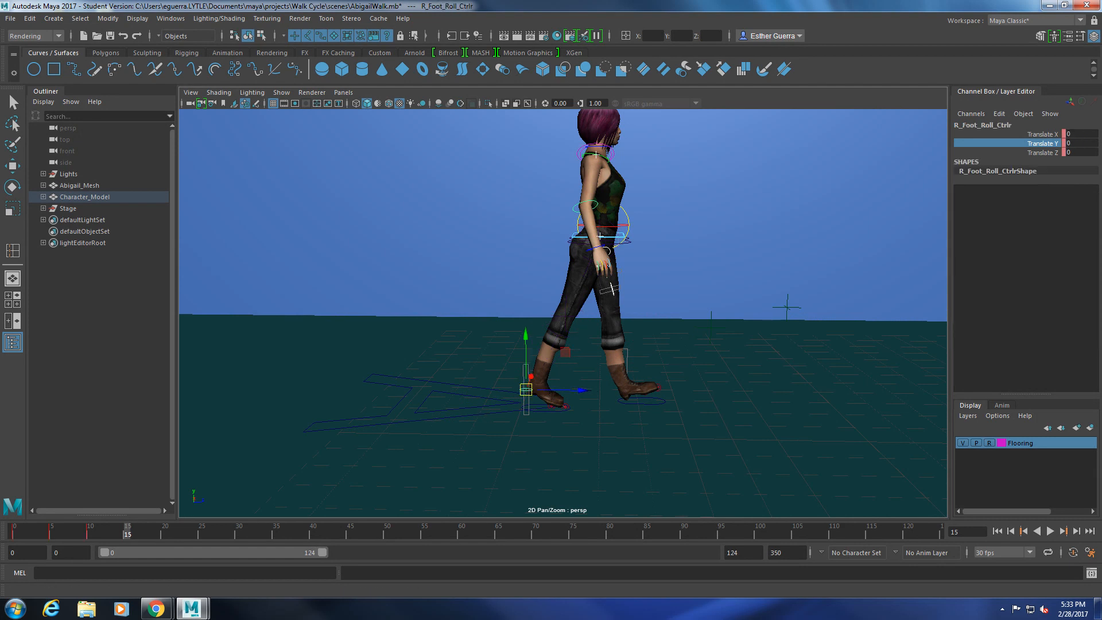
pyautogui.click(93, 533)
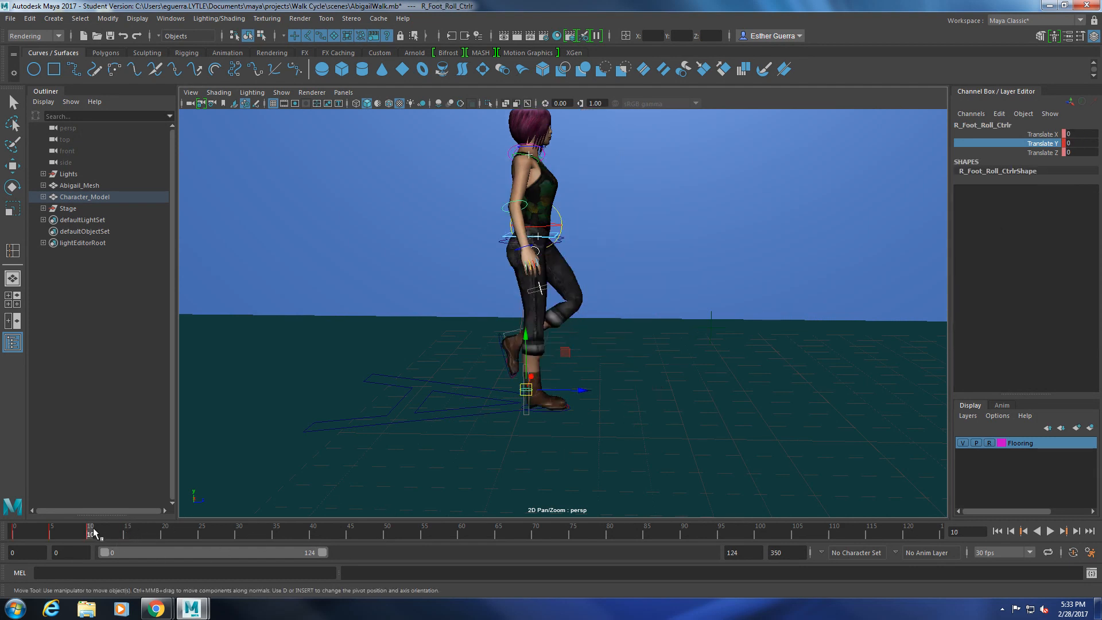
pyautogui.click(128, 534)
pyautogui.click(525, 347)
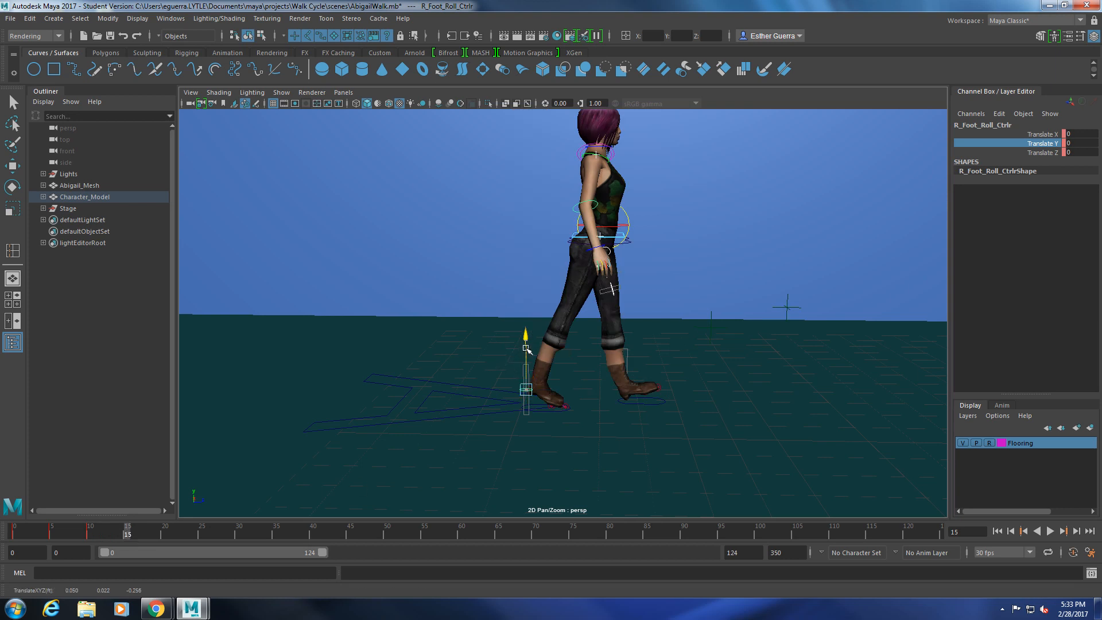
pyautogui.moveTo(527, 346)
pyautogui.mouseDown()
pyautogui.moveTo(538, 331)
pyautogui.moveTo(517, 389)
pyautogui.moveTo(527, 341)
pyautogui.mouseUp()
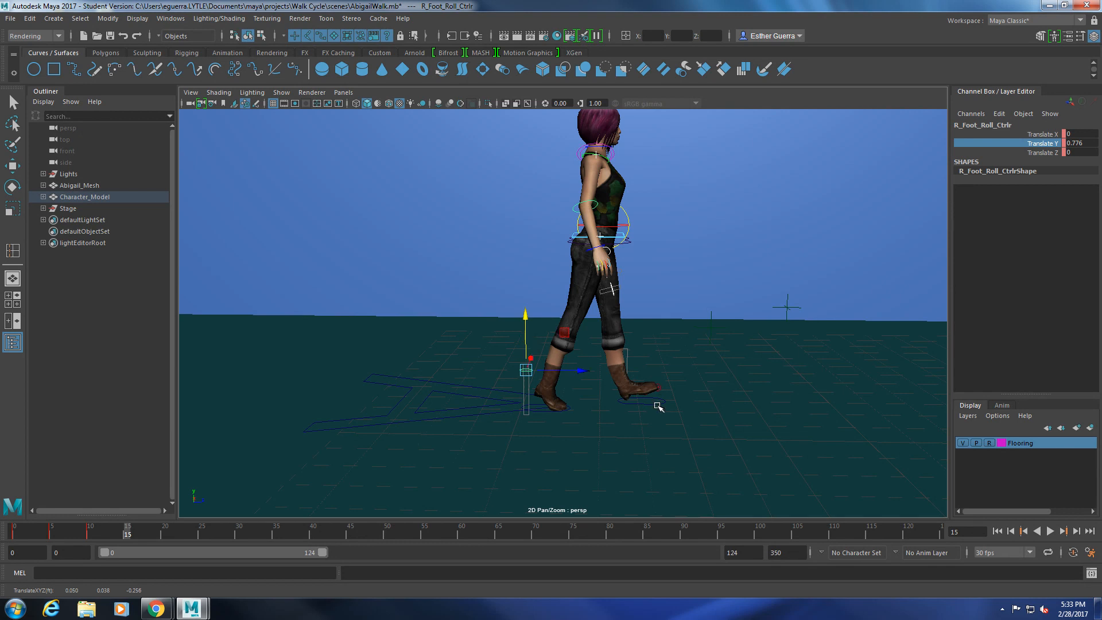
pyautogui.rightClick(1052, 140)
pyautogui.click(1054, 164)
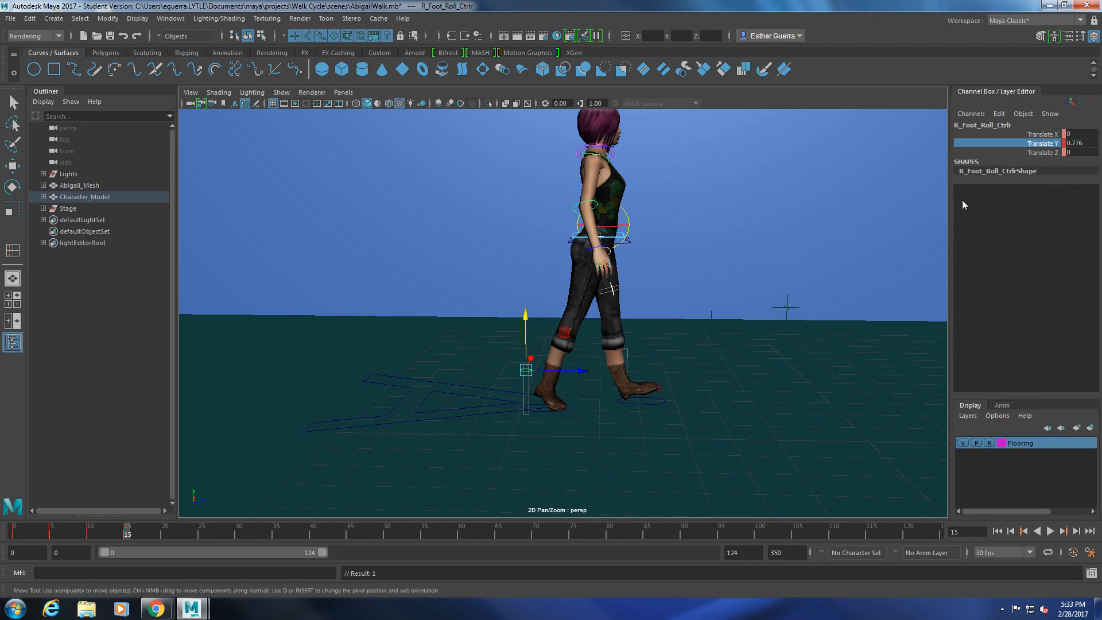
pyautogui.hotkey('alt', 'v')
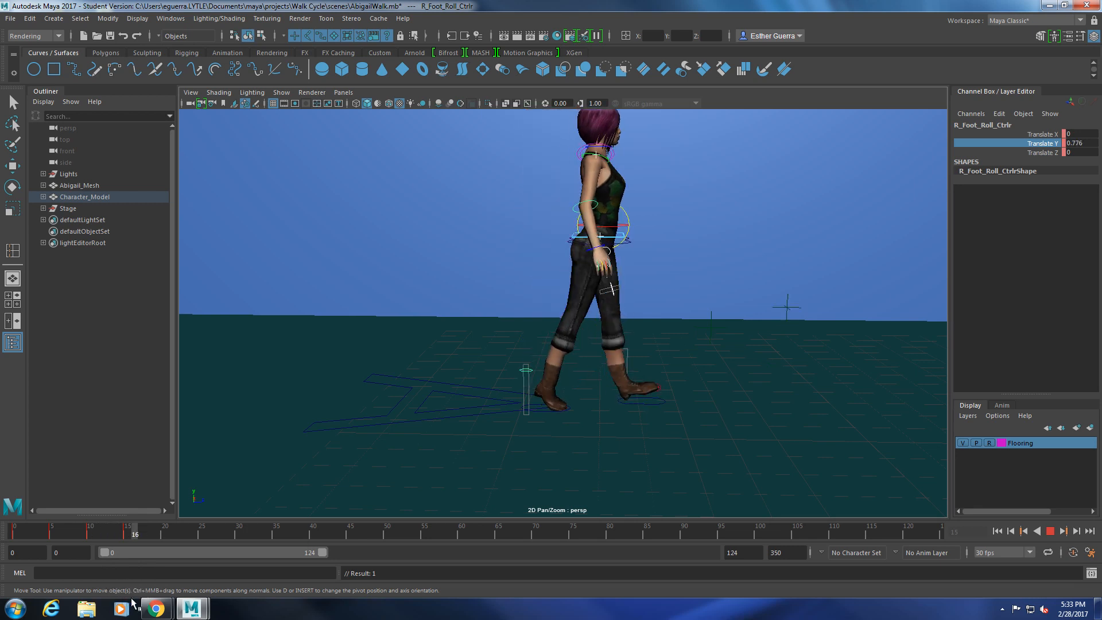
pyautogui.press('Escape')
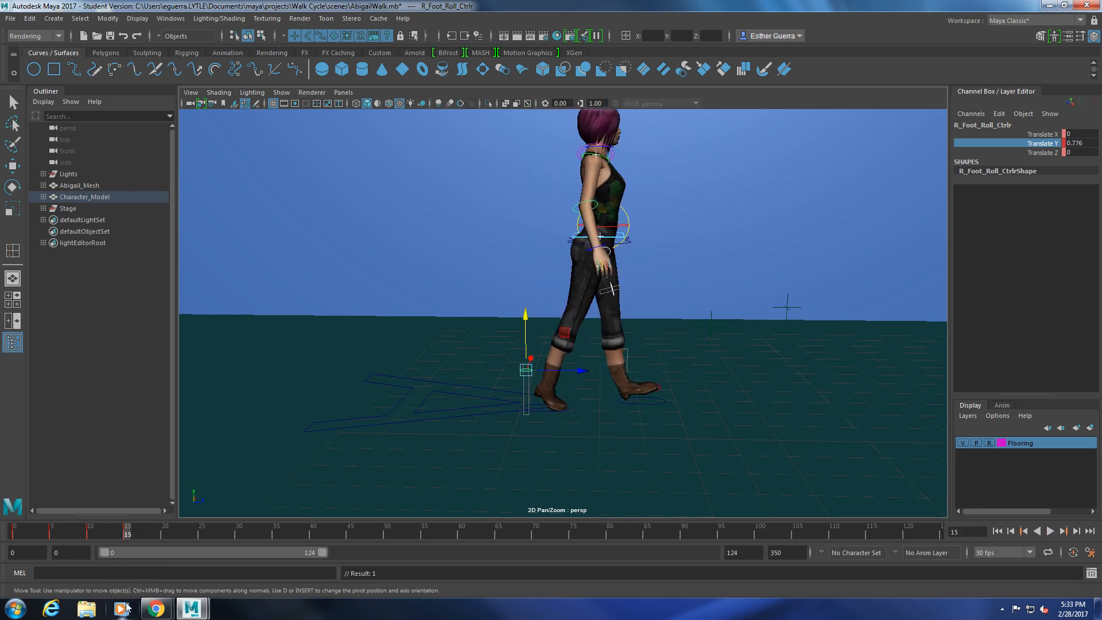
# - Lower Root_Ctrl to Translate Y -0.131 and key that channel at frame 15
pyautogui.click(623, 238)
pyautogui.moveTo(601, 194); pyautogui.dragTo(603, 189)
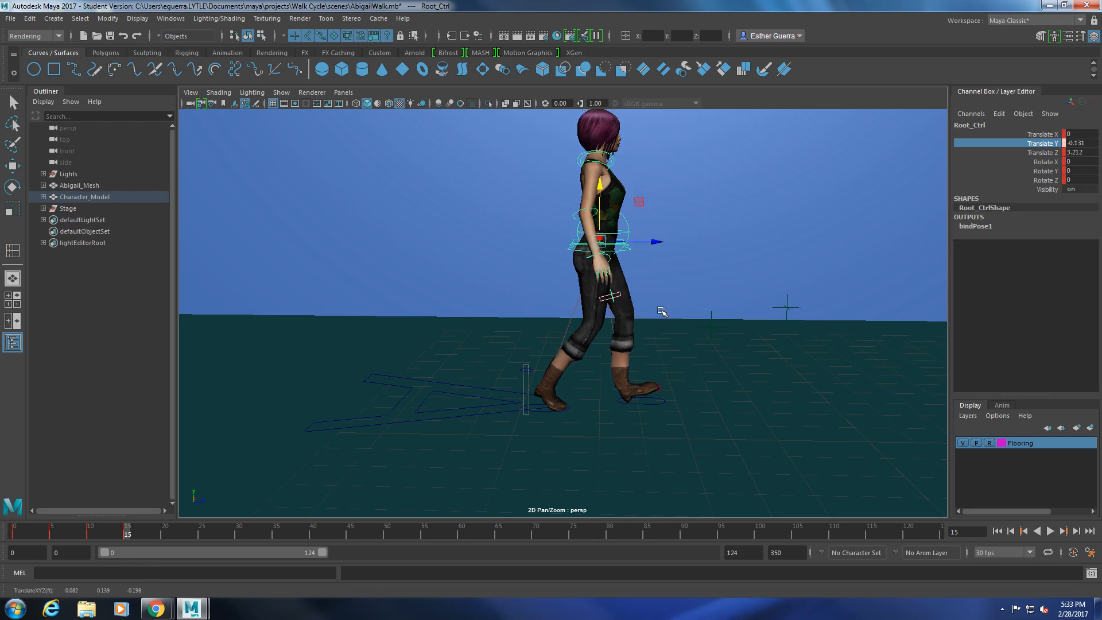
pyautogui.rightClick(1055, 148)
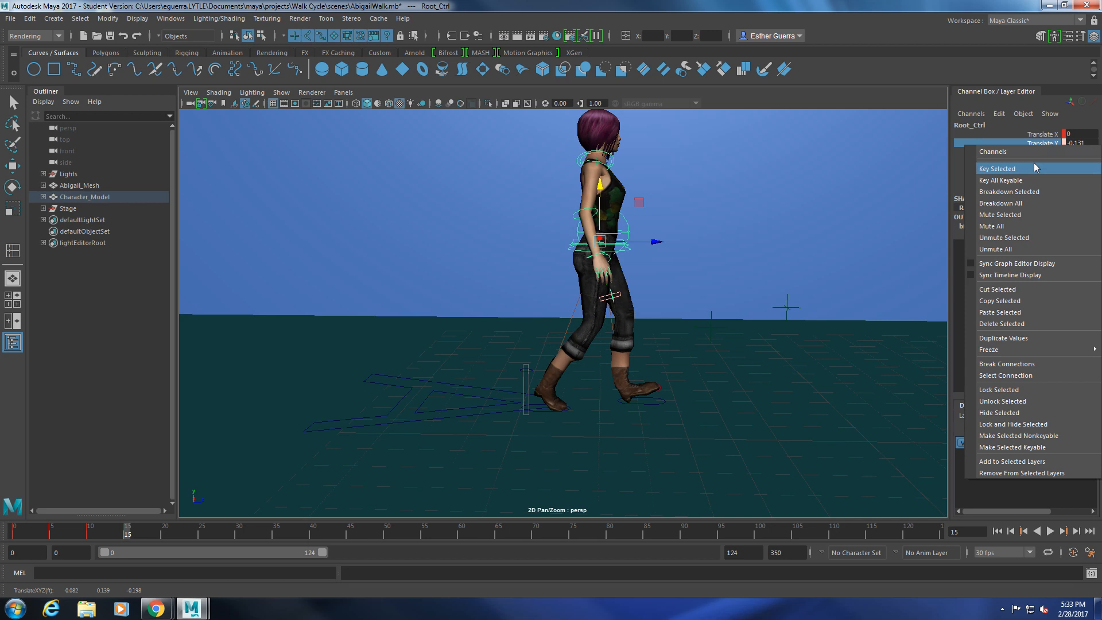
pyautogui.click(1022, 169)
# - Move L_Foot further forward to Translate Z 4.751 at frame 15 to lengthen the stride
pyautogui.click(643, 404)
pyautogui.moveTo(694, 403); pyautogui.dragTo(728, 406)
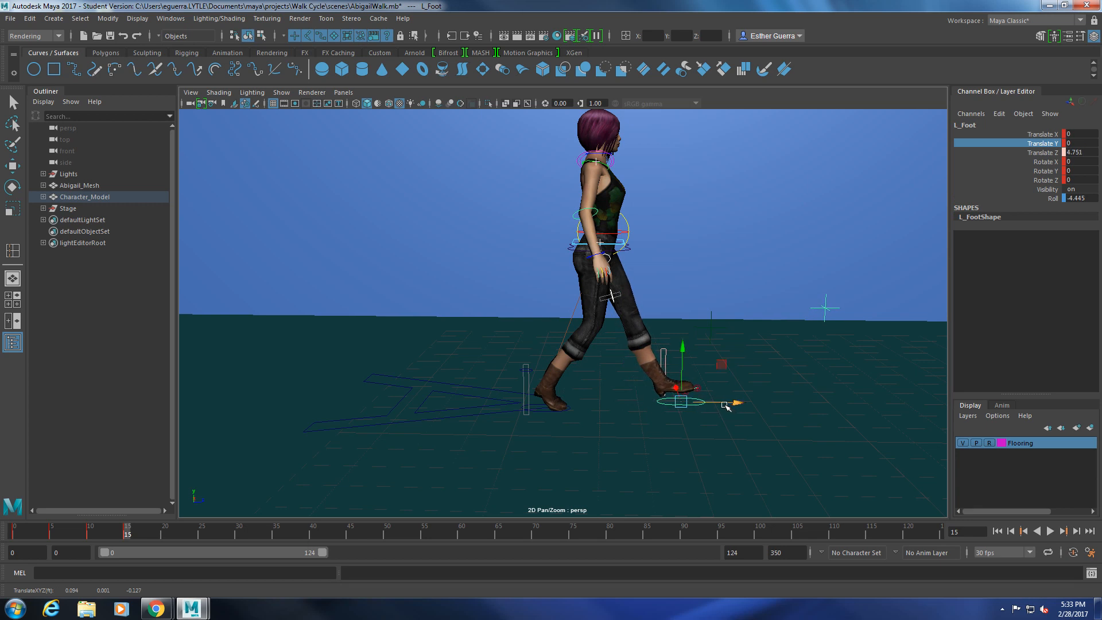
# - Move Root_Ctrl to Translate Y -0.207 and Translate Z 3.415, and key both channels at frame 15
pyautogui.click(623, 246)
pyautogui.moveTo(643, 245); pyautogui.dragTo(666, 246)
pyautogui.moveTo(613, 188); pyautogui.dragTo(620, 192)
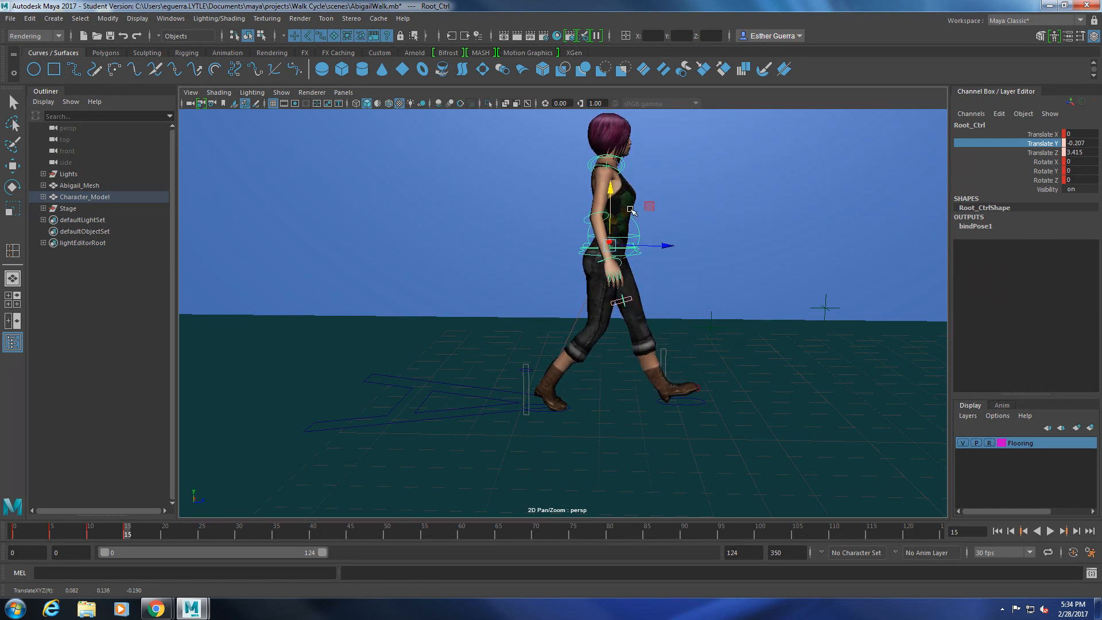
pyautogui.keyDown('shift'); pyautogui.click(1033, 153); pyautogui.keyUp('shift')
pyautogui.rightClick(1038, 155)
pyautogui.click(1017, 186)
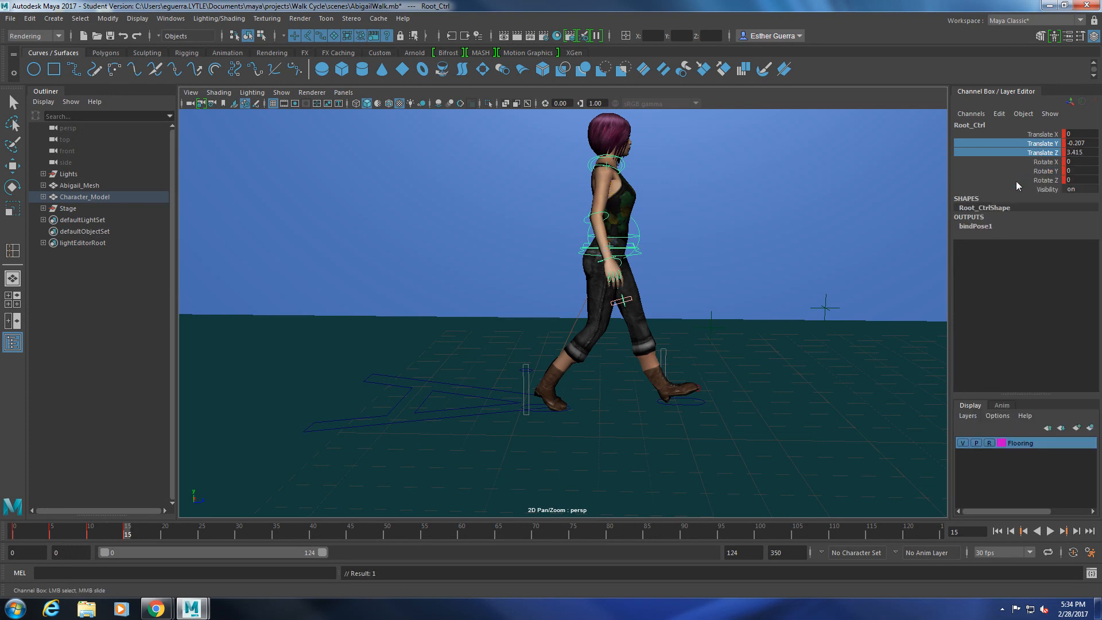
# - Play back the animation to check the walk poses from frame 0 to 15
pyautogui.hotkey('alt', 'v')
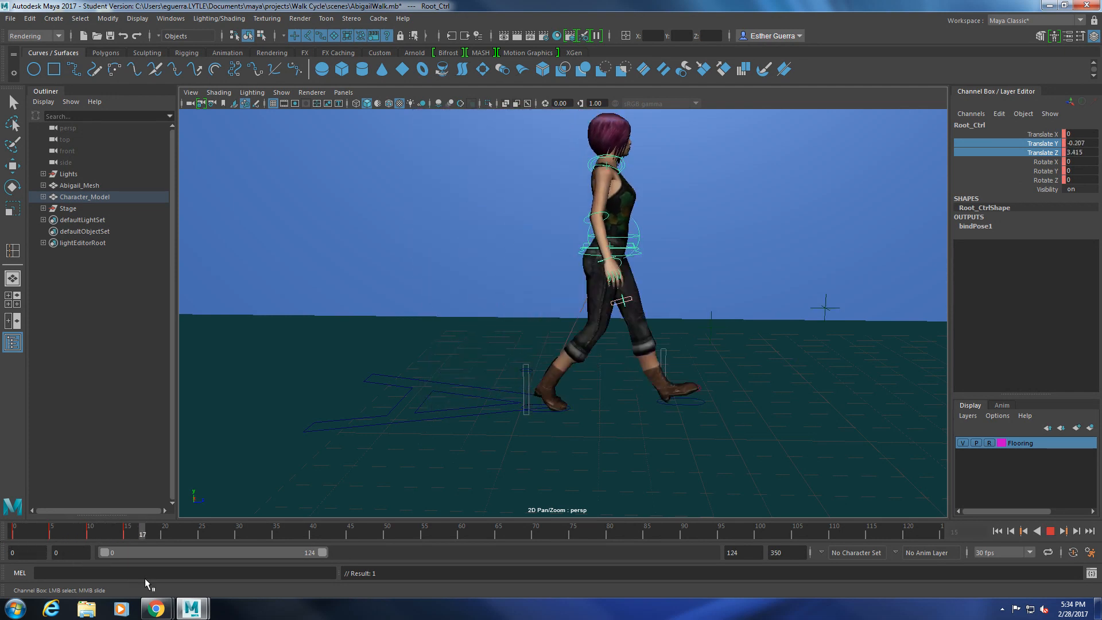
pyautogui.moveTo(112, 569); pyautogui.dragTo(22, 561)
pyautogui.click(1051, 531)
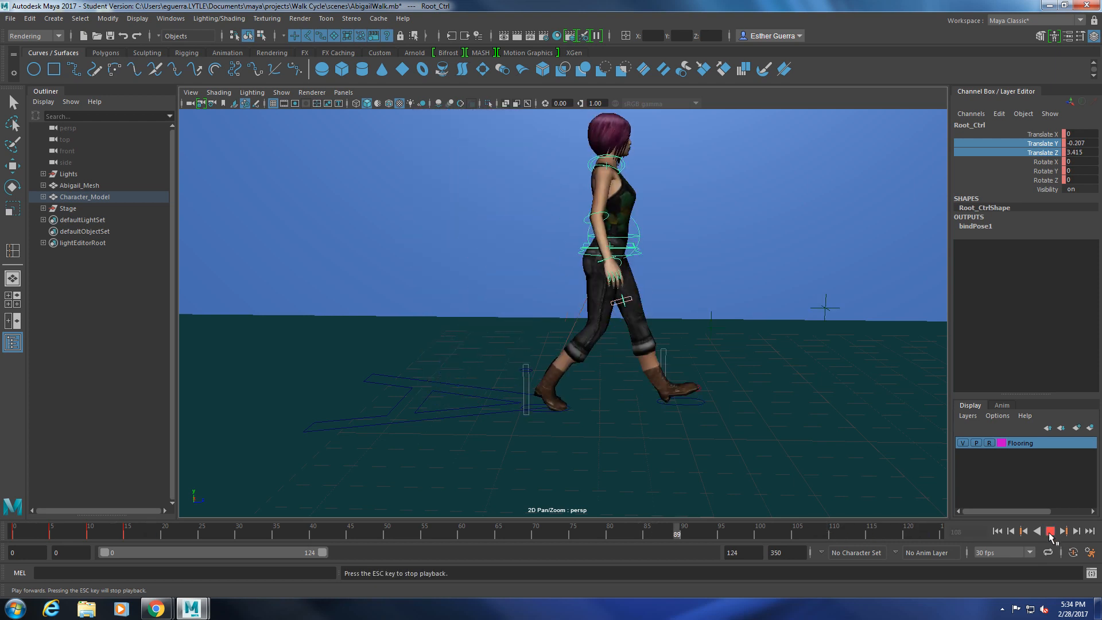
pyautogui.click(1050, 532)
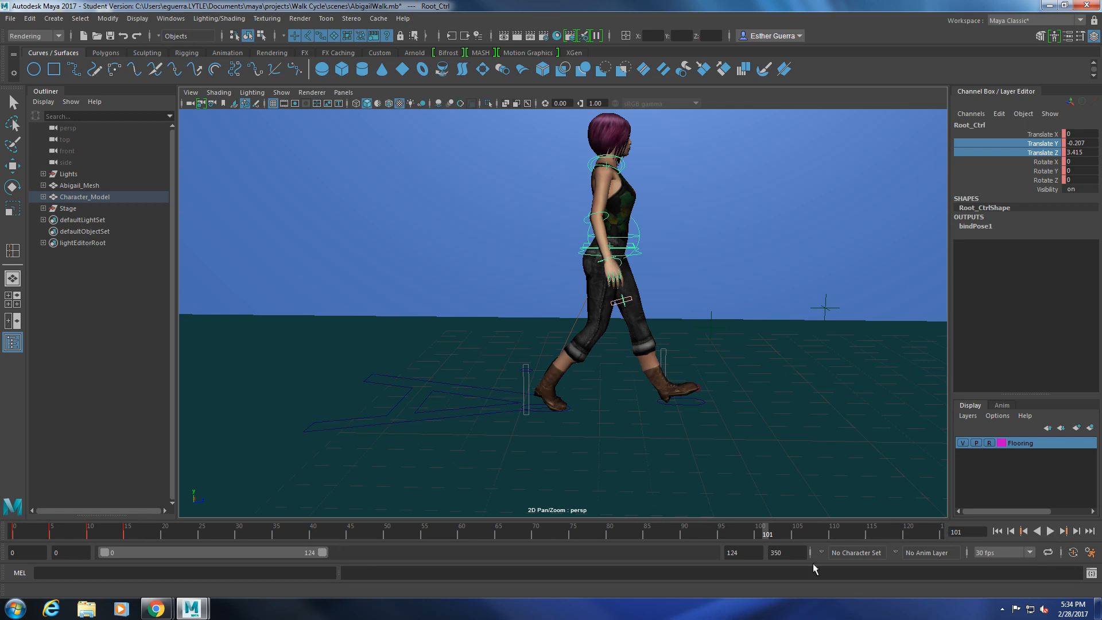
# - Set the end of the playback range to frame 20 and play the shortened range
pyautogui.click(748, 553)
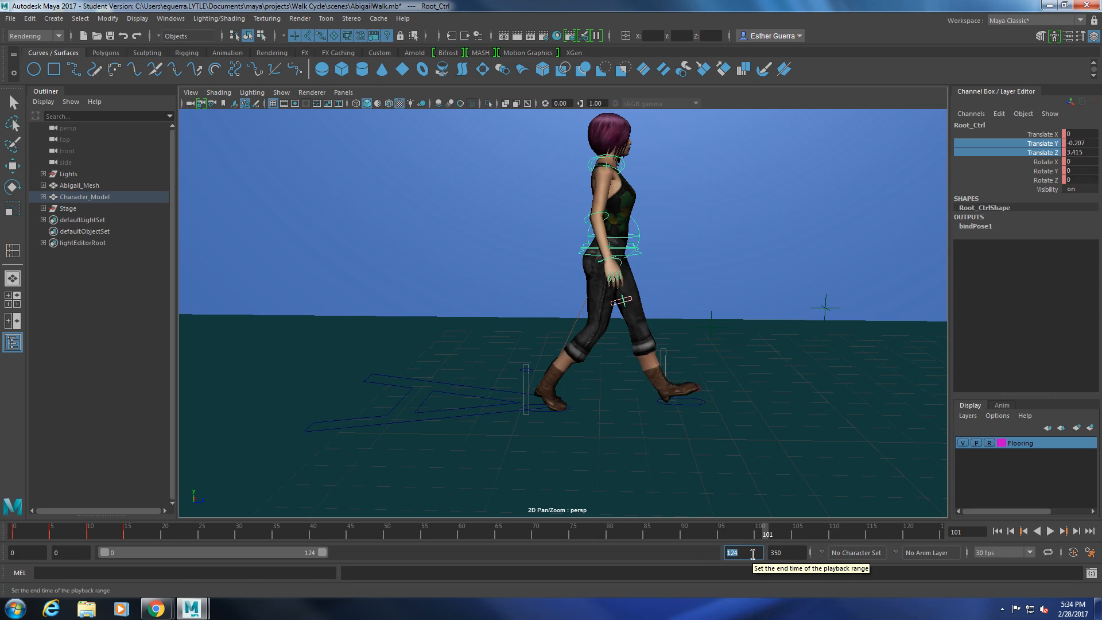
pyautogui.write('20')
pyautogui.press('Return')
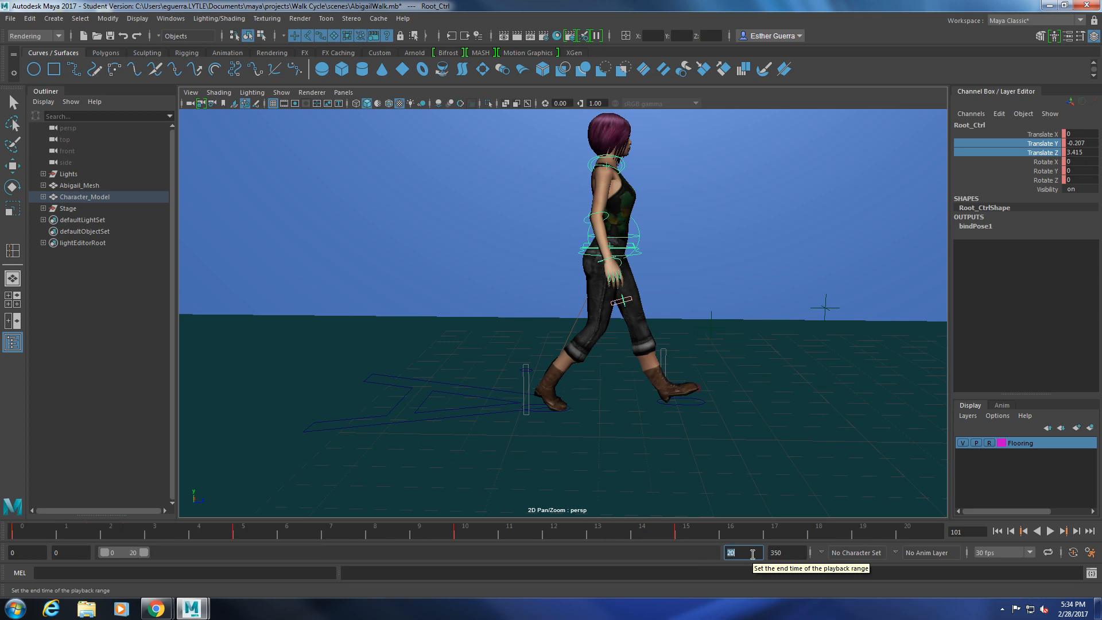
pyautogui.click(1051, 531)
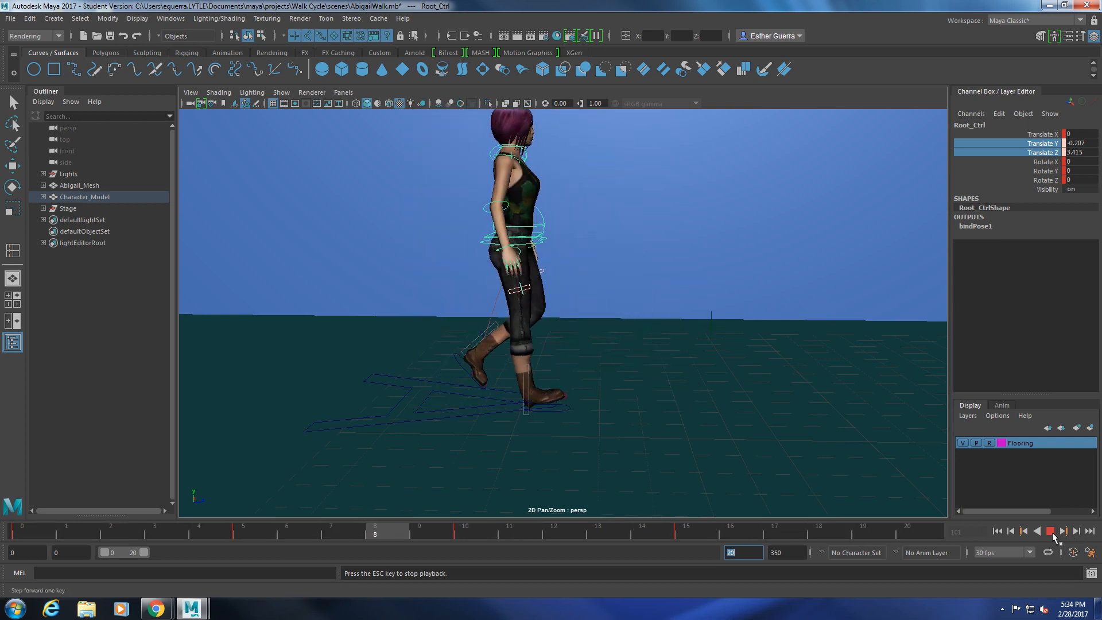
pyautogui.click(1051, 532)
pyautogui.moveTo(538, 528); pyautogui.dragTo(730, 553)
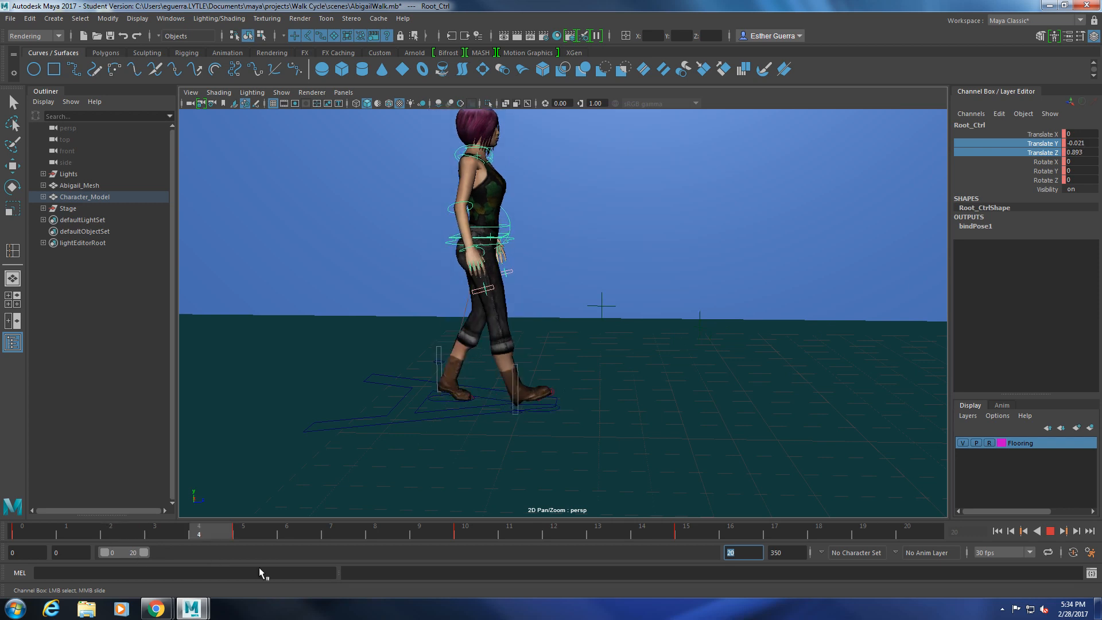
# - Return to frame 0 and key Pelvic_Ctrl's Rotate X, Y and Z channels in the standing pose
pyautogui.hotkey('alt', 'shift', 'v')
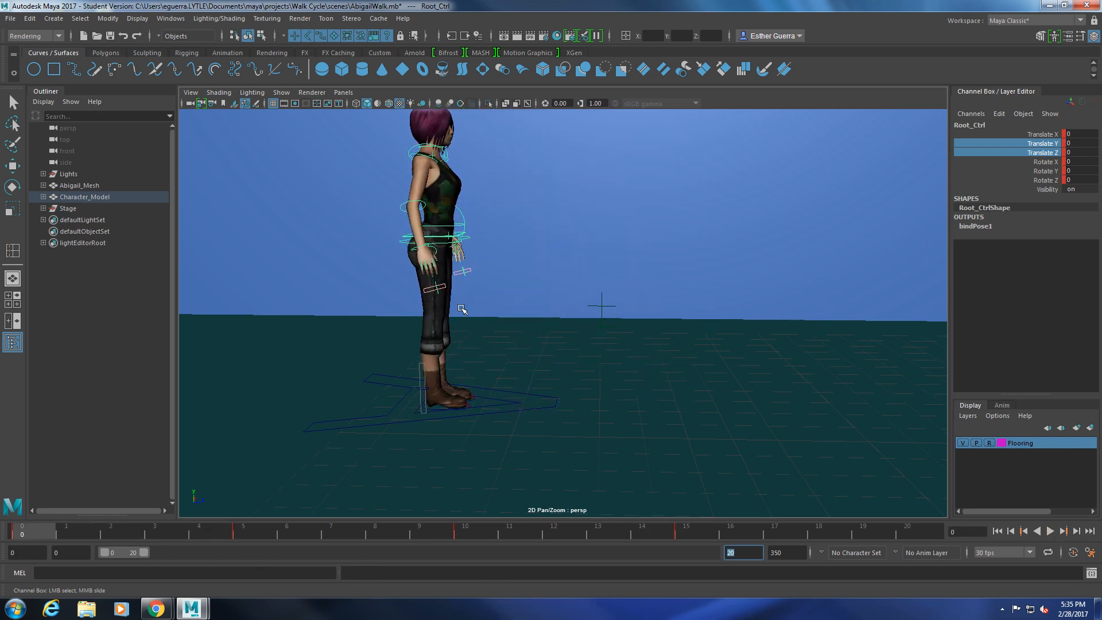
pyautogui.scroll(3, 501, 252)
pyautogui.keyDown('alt'); pyautogui.moveTo(501, 252); pyautogui.dragTo(413, 258); pyautogui.keyUp('alt')
pyautogui.keyDown('alt'); pyautogui.moveTo(364, 256); pyautogui.dragTo(559, 255, button='middle'); pyautogui.keyUp('alt')
pyautogui.scroll(5, 559, 255)
pyautogui.keyDown('alt'); pyautogui.moveTo(434, 245); pyautogui.dragTo(565, 282, button='middle'); pyautogui.keyUp('alt')
pyautogui.scroll(-3, 565, 281)
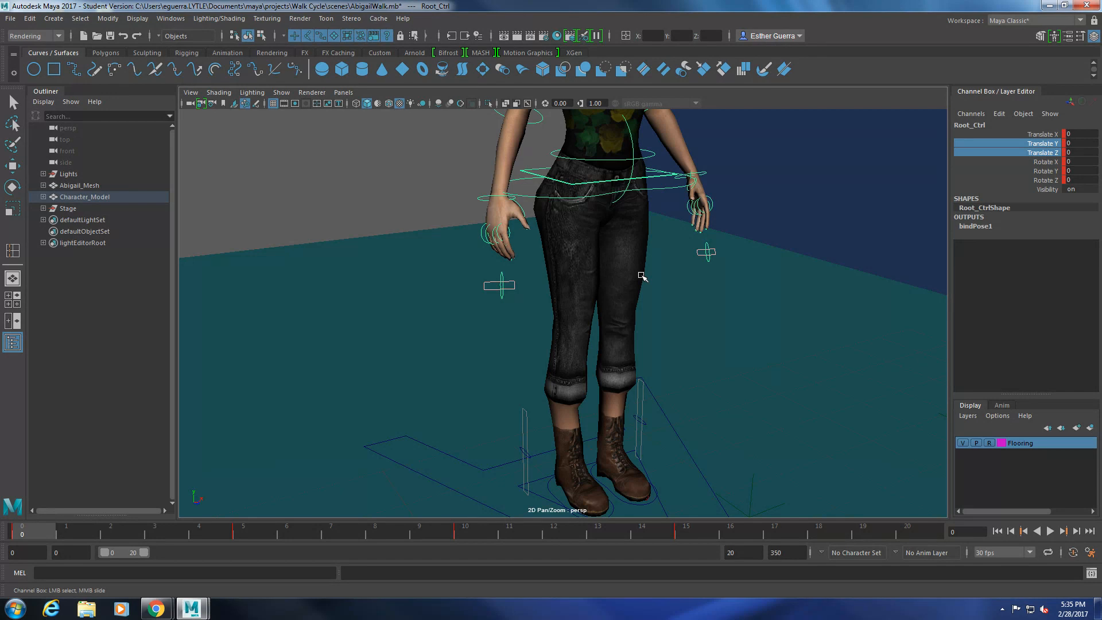
pyautogui.scroll(-3, 642, 276)
pyautogui.click(621, 253)
pyautogui.press('w')
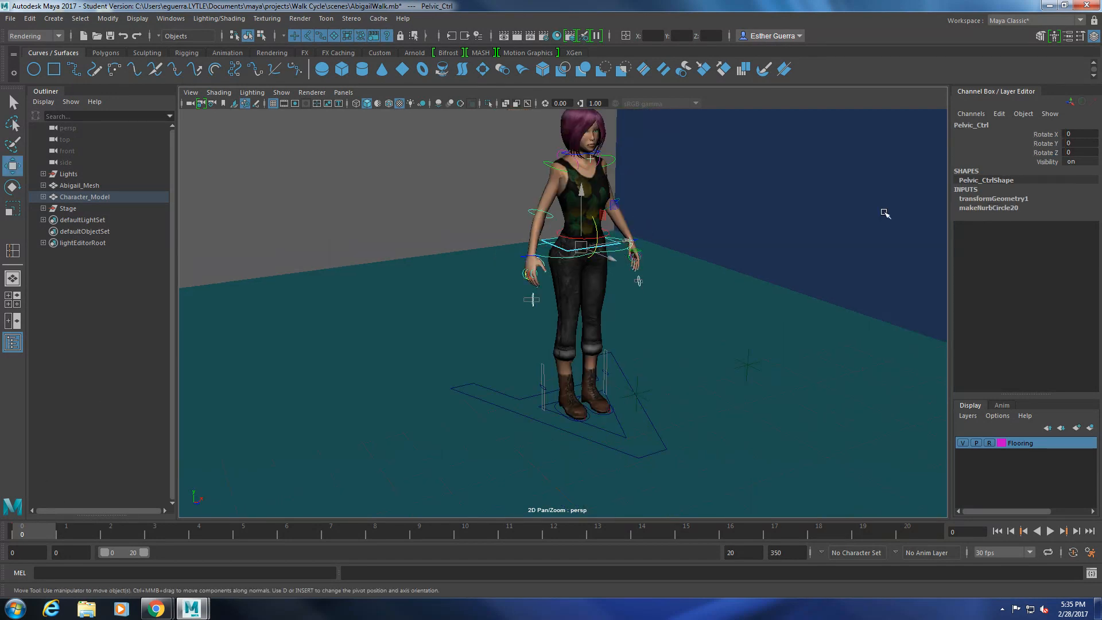
pyautogui.press('e')
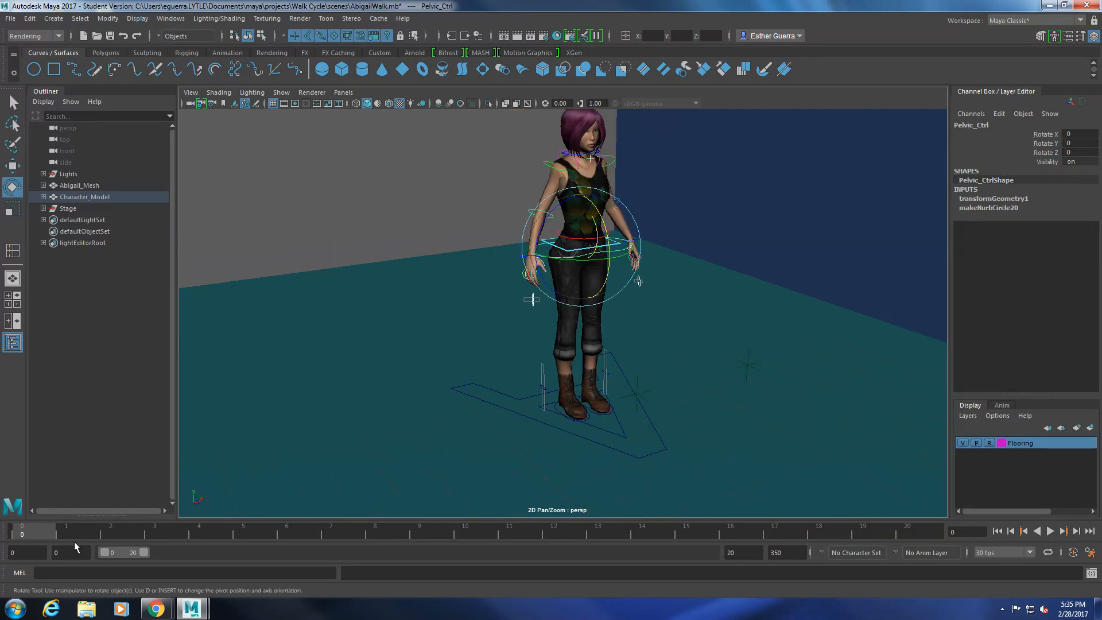
pyautogui.moveTo(1052, 135); pyautogui.dragTo(1052, 152)
pyautogui.rightClick(1052, 154)
pyautogui.click(1033, 180)
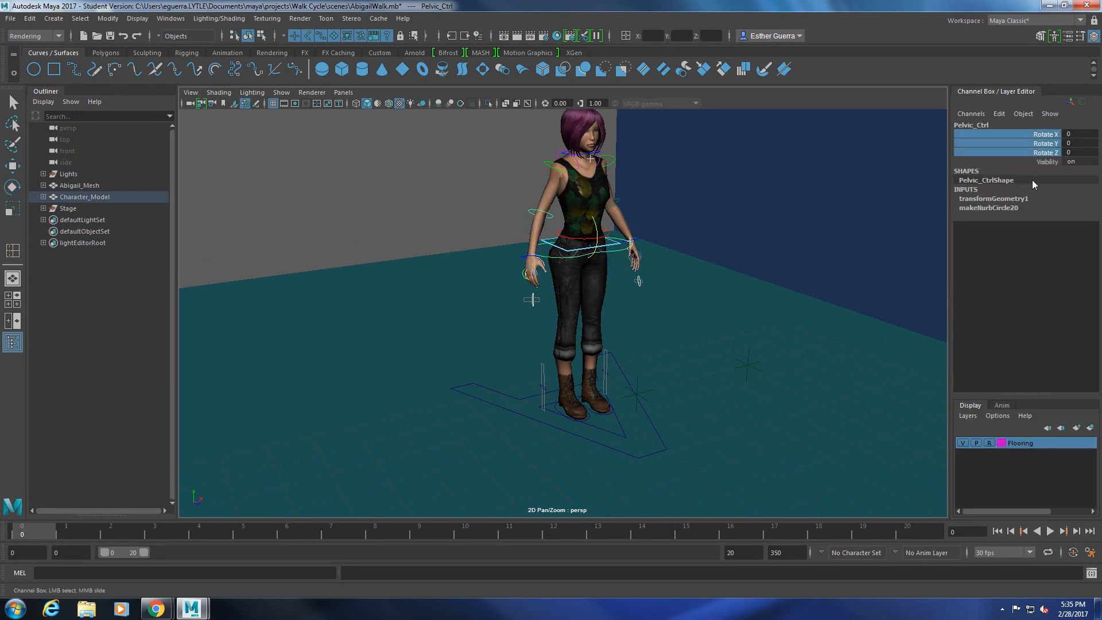
# - At frame 5, rotate Pelvic_Ctrl to about Rotate X -0.598, Rotate Y 6.609 and Rotate Z -5.184
pyautogui.click(241, 534)
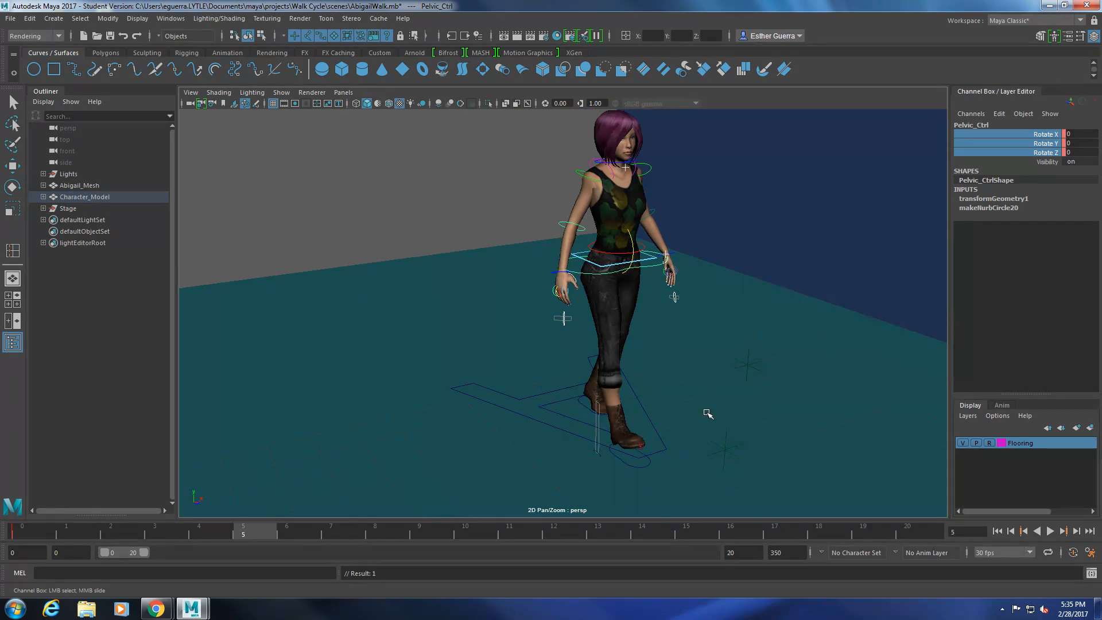
pyautogui.press('e')
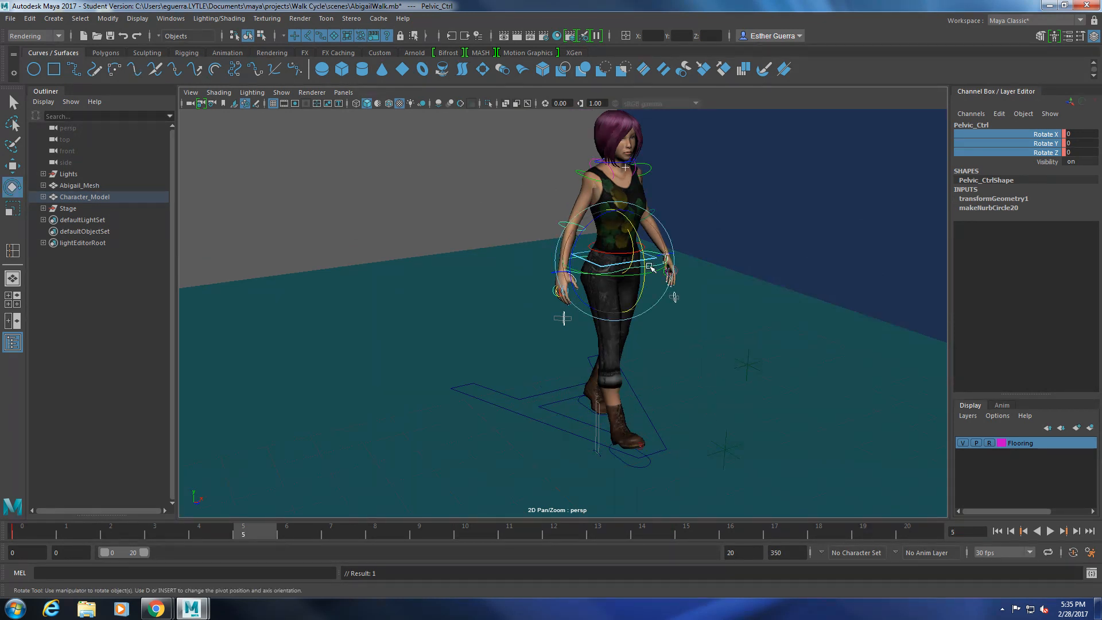
pyautogui.moveTo(656, 272); pyautogui.dragTo(658, 267)
pyautogui.keyDown('alt'); pyautogui.moveTo(755, 330); pyautogui.dragTo(724, 306); pyautogui.keyUp('alt')
pyautogui.moveTo(479, 193); pyautogui.dragTo(488, 205)
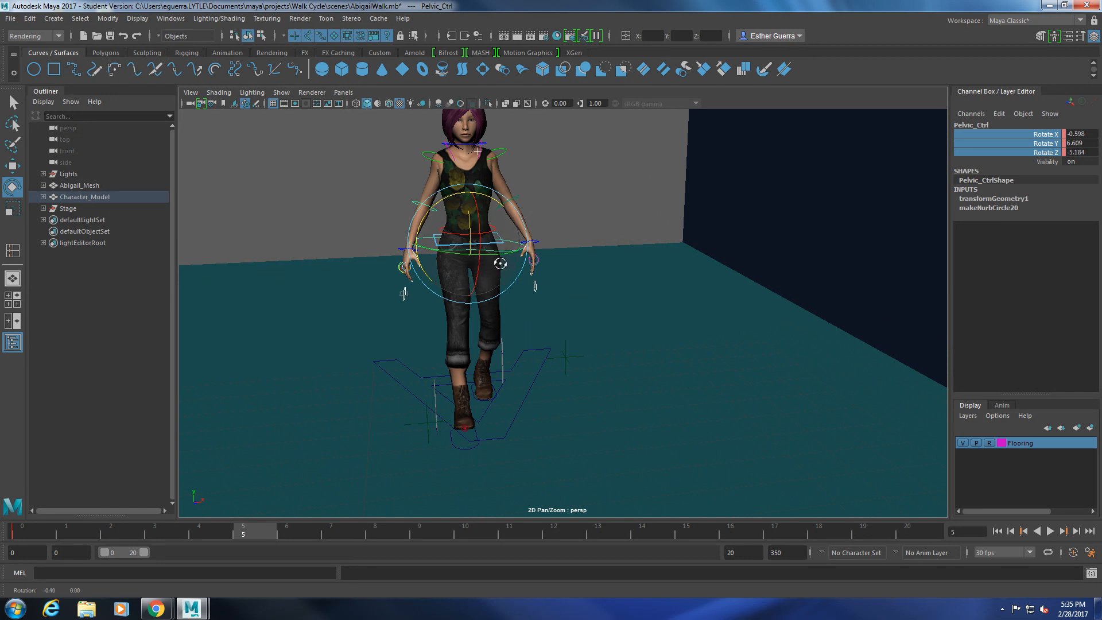
# - Turn Pelvic_Ctrl further to Rotate X -0.617, Y 15.471 and Z -5.279, and key its rotate channels at frame 5
pyautogui.keyDown('alt'); pyautogui.moveTo(500, 265); pyautogui.dragTo(565, 267); pyautogui.keyUp('alt')
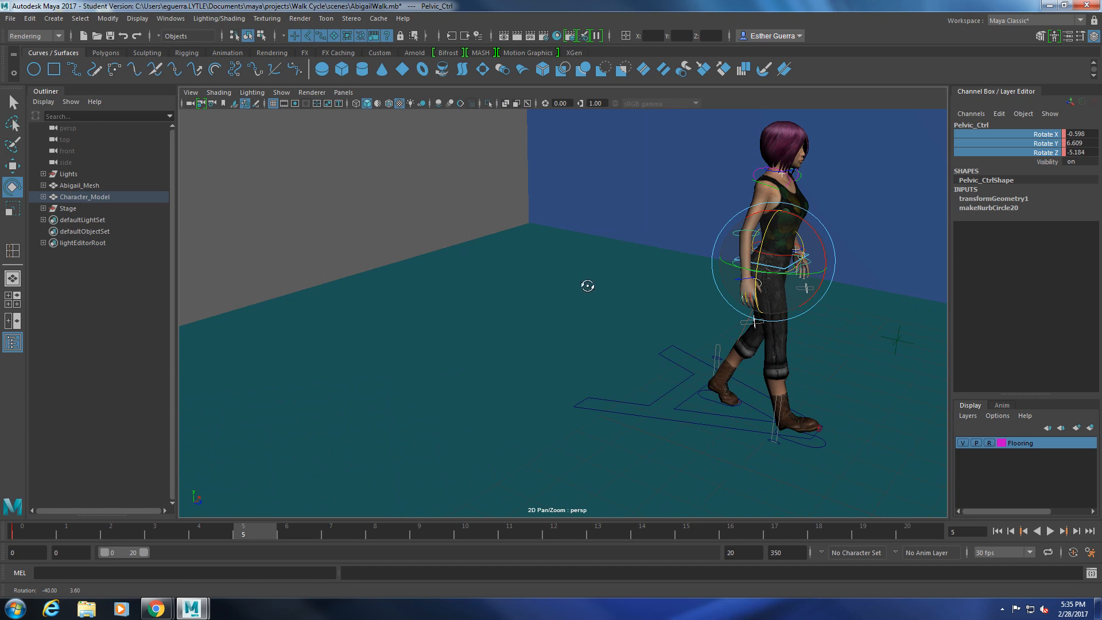
pyautogui.scroll(3, 609, 310)
pyautogui.scroll(4, 673, 308)
pyautogui.scroll(-3, 672, 308)
pyautogui.keyDown('alt'); pyautogui.moveTo(671, 307); pyautogui.dragTo(589, 307, button='middle'); pyautogui.keyUp('alt')
pyautogui.moveTo(589, 306)
pyautogui.keyDown('alt'); pyautogui.mouseDown(button='right')
pyautogui.moveTo(588, 329)
pyautogui.moveTo(587, 316)
pyautogui.mouseUp(button='right'); pyautogui.keyUp('alt')
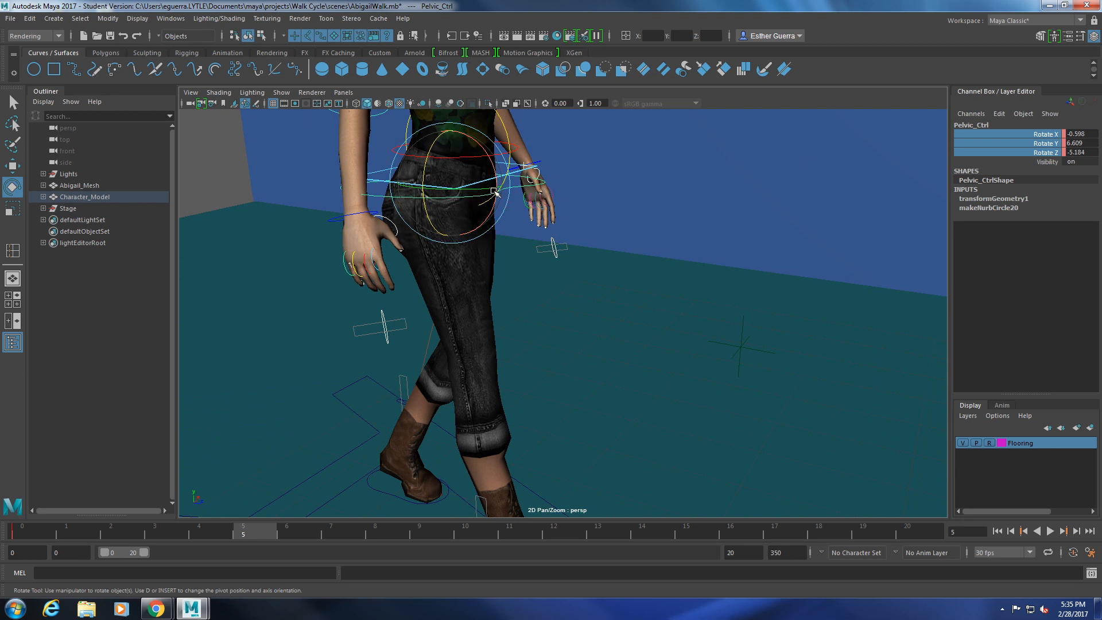
pyautogui.moveTo(486, 192); pyautogui.dragTo(492, 191)
pyautogui.moveTo(1042, 135); pyautogui.dragTo(1044, 151)
pyautogui.rightClick(1045, 151)
pyautogui.click(1010, 176)
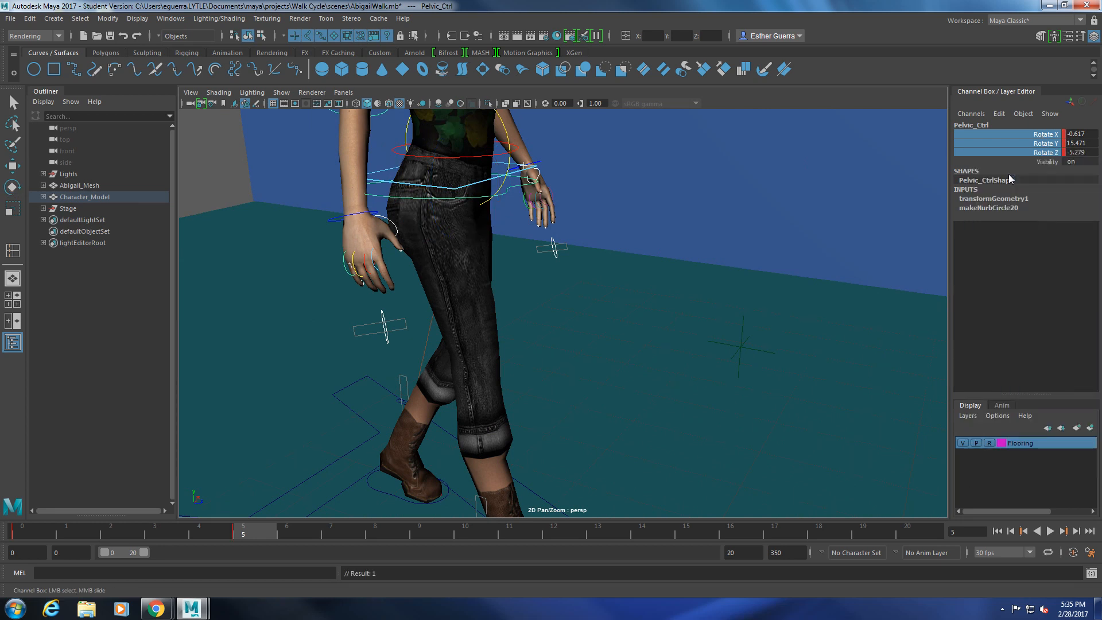
# - At frame 10, rotate Pelvic_Ctrl to about Rotate X -1.171, Rotate Y -3.141 and Rotate Z 5.148 for the passing pose
pyautogui.moveTo(256, 534)
pyautogui.mouseDown()
pyautogui.moveTo(53, 537)
pyautogui.moveTo(258, 556)
pyautogui.moveTo(459, 535)
pyautogui.mouseUp()
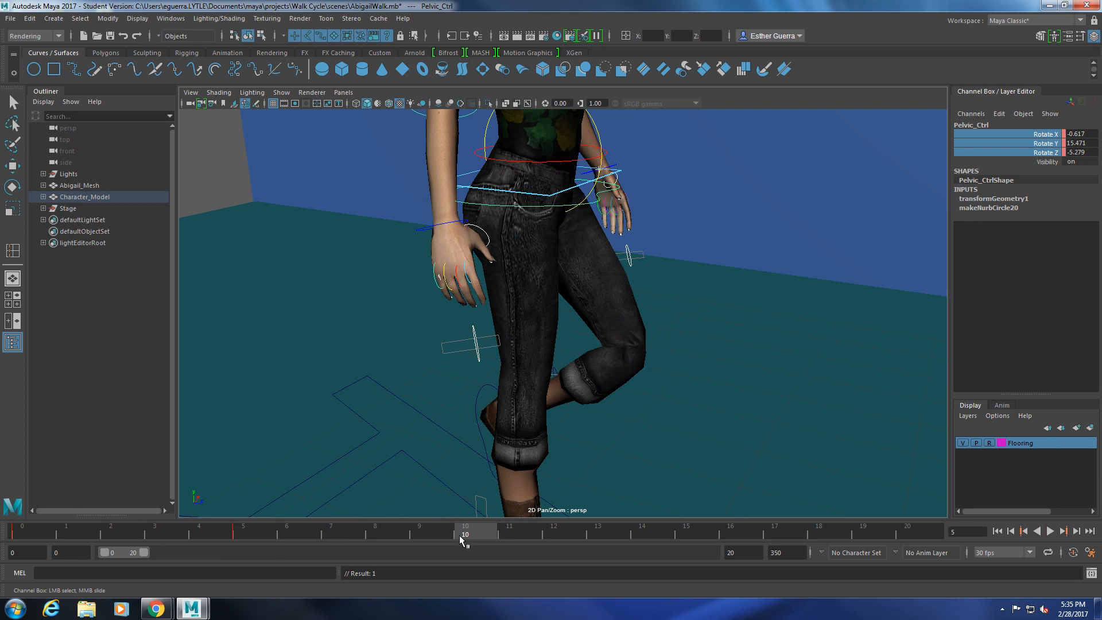
pyautogui.keyDown('alt'); pyautogui.moveTo(774, 278); pyautogui.dragTo(738, 277); pyautogui.keyUp('alt')
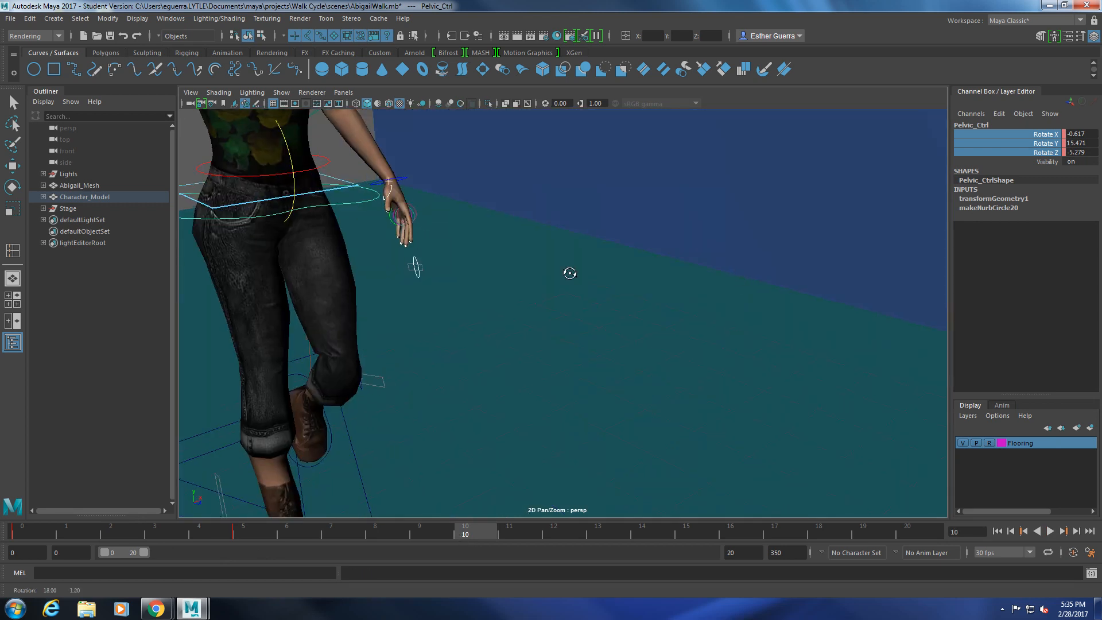
pyautogui.keyDown('alt'); pyautogui.moveTo(582, 286); pyautogui.dragTo(648, 289, button='middle'); pyautogui.keyUp('alt')
pyautogui.keyDown('alt'); pyautogui.moveTo(683, 317); pyautogui.dragTo(644, 318); pyautogui.keyUp('alt')
pyautogui.press('e')
pyautogui.keyDown('alt'); pyautogui.moveTo(539, 287); pyautogui.dragTo(599, 287); pyautogui.keyUp('alt')
pyautogui.moveTo(504, 233); pyautogui.dragTo(502, 182)
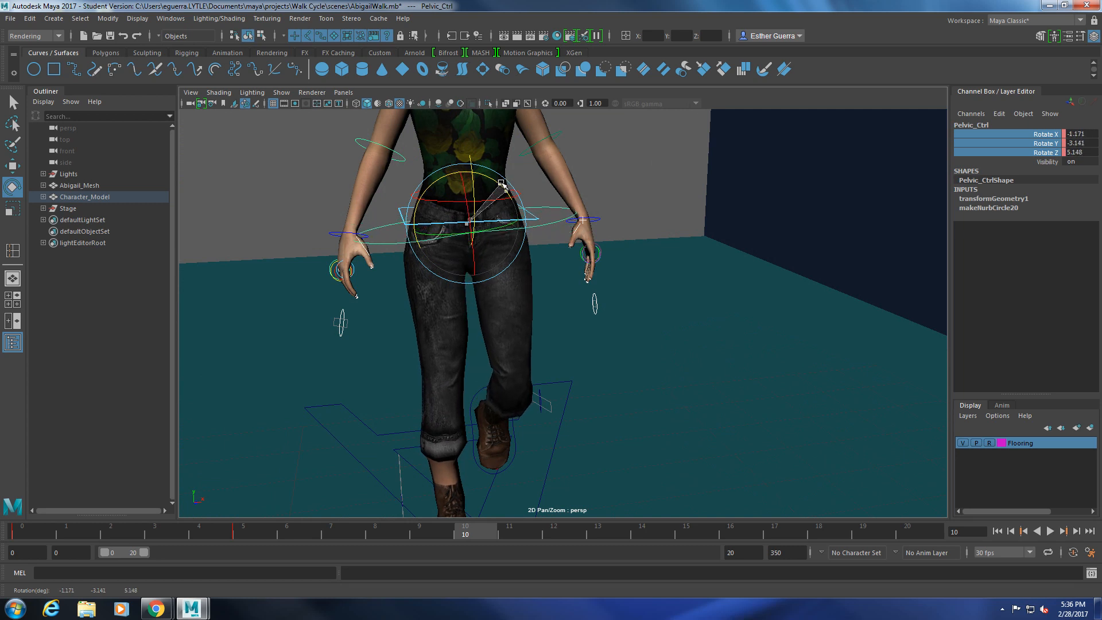
pyautogui.keyDown('alt'); pyautogui.moveTo(522, 298); pyautogui.dragTo(536, 320); pyautogui.keyUp('alt')
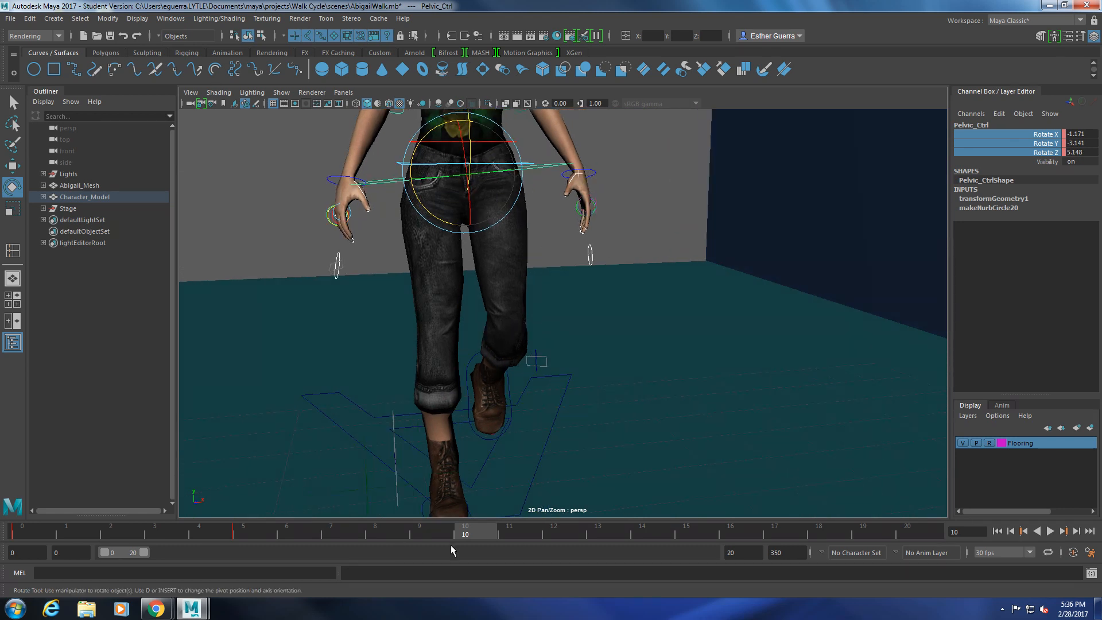
# - Set Pelvic_Ctrl's Rotate Y to 0 and key its Rotate X, Y and Z channels at frame 10
pyautogui.rightClick(1049, 153)
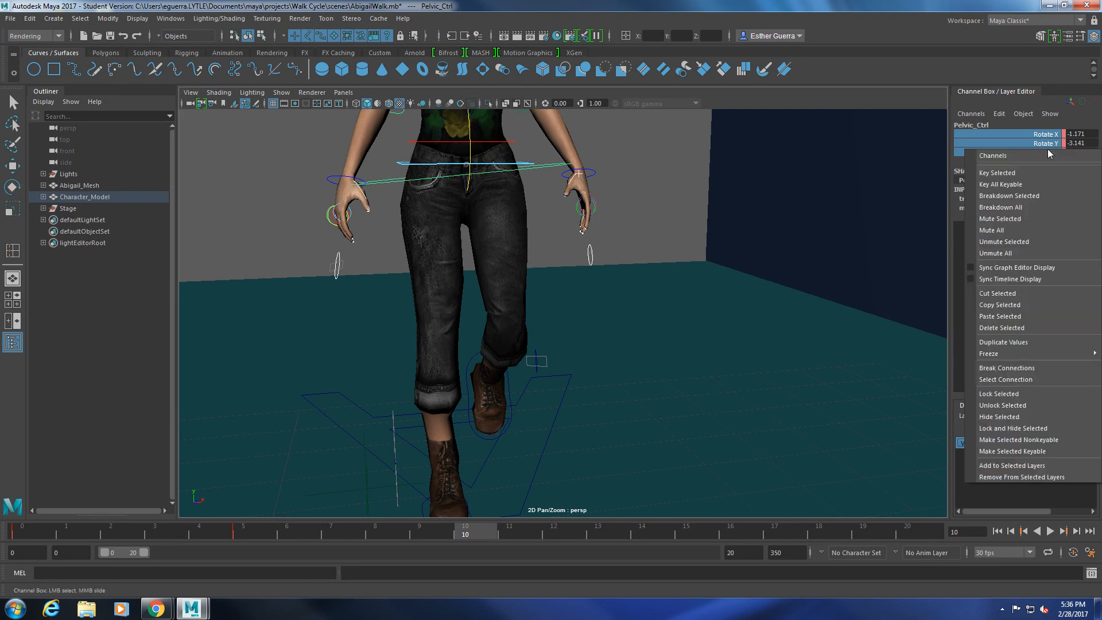
pyautogui.click(1050, 134)
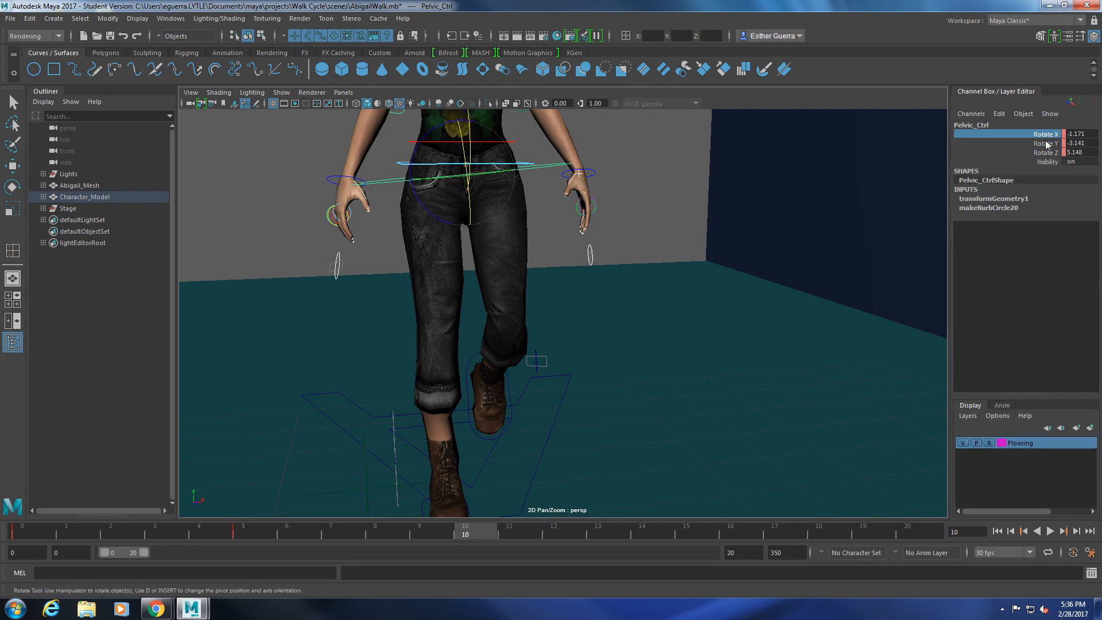
pyautogui.click(1073, 143)
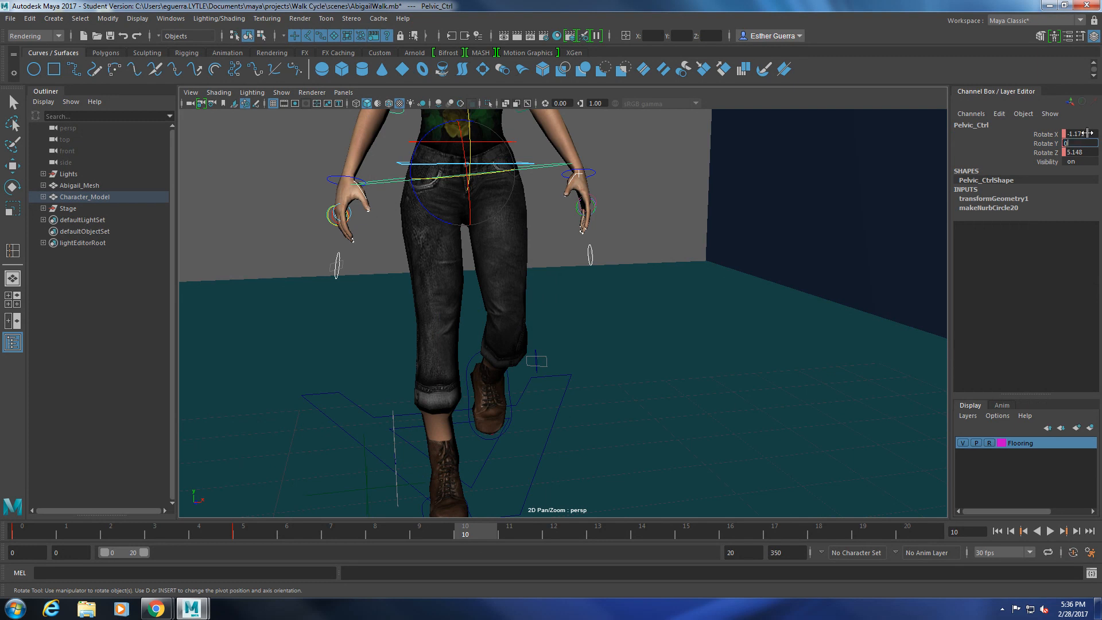
pyautogui.moveTo(1050, 134); pyautogui.dragTo(1048, 161)
pyautogui.rightClick(1048, 154)
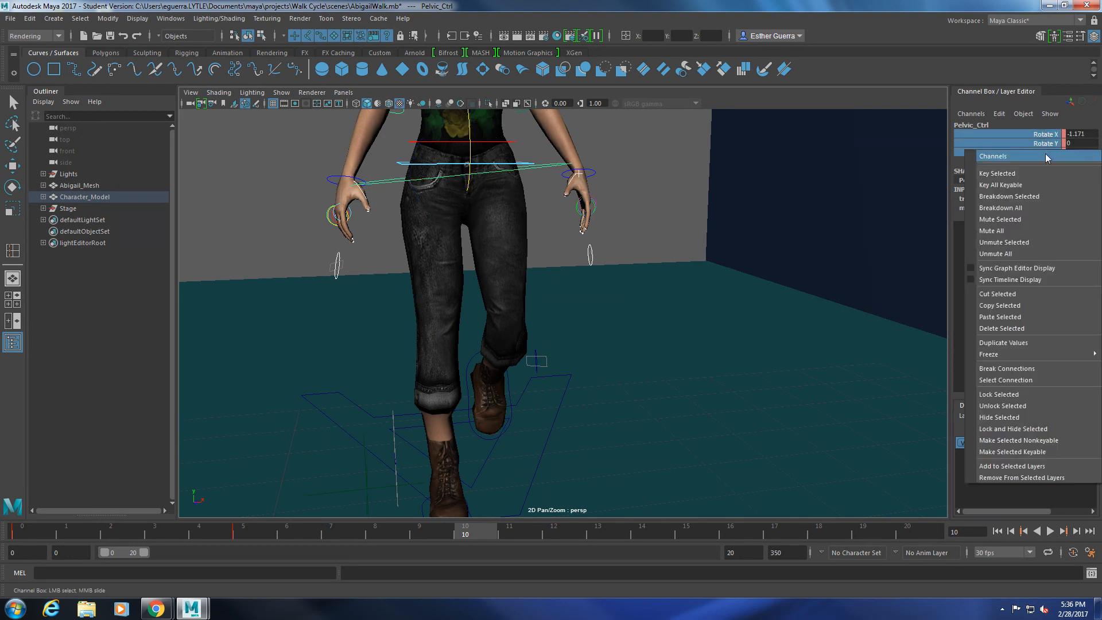
pyautogui.click(1042, 178)
# - At frame 15, rotate Pelvic_Ctrl to about Rotate X -1.238, Rotate Y -18.85 and Rotate Z 5.548, and key its rotate channels
pyautogui.moveTo(470, 533); pyautogui.dragTo(695, 563)
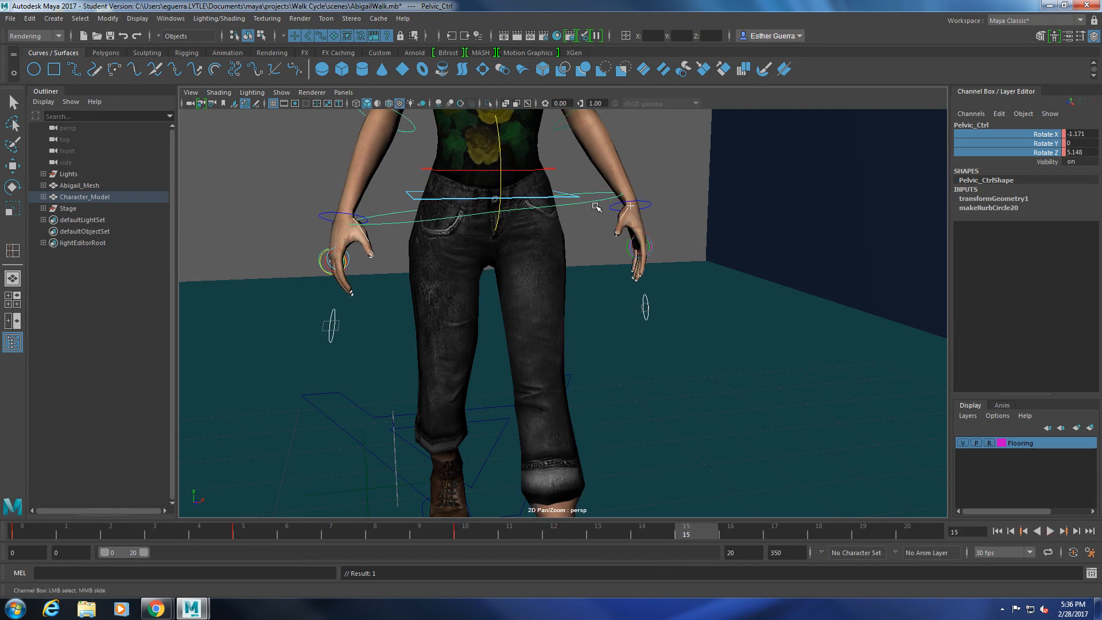
pyautogui.press('e')
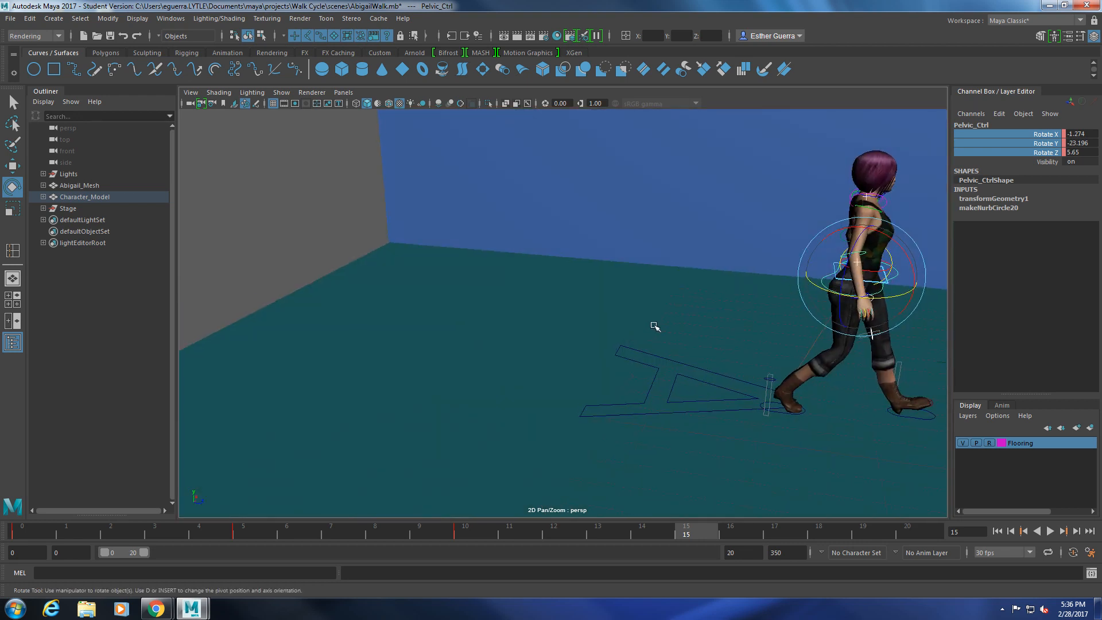
pyautogui.keyDown('alt'); pyautogui.moveTo(654, 325); pyautogui.dragTo(546, 305, button='middle'); pyautogui.keyUp('alt')
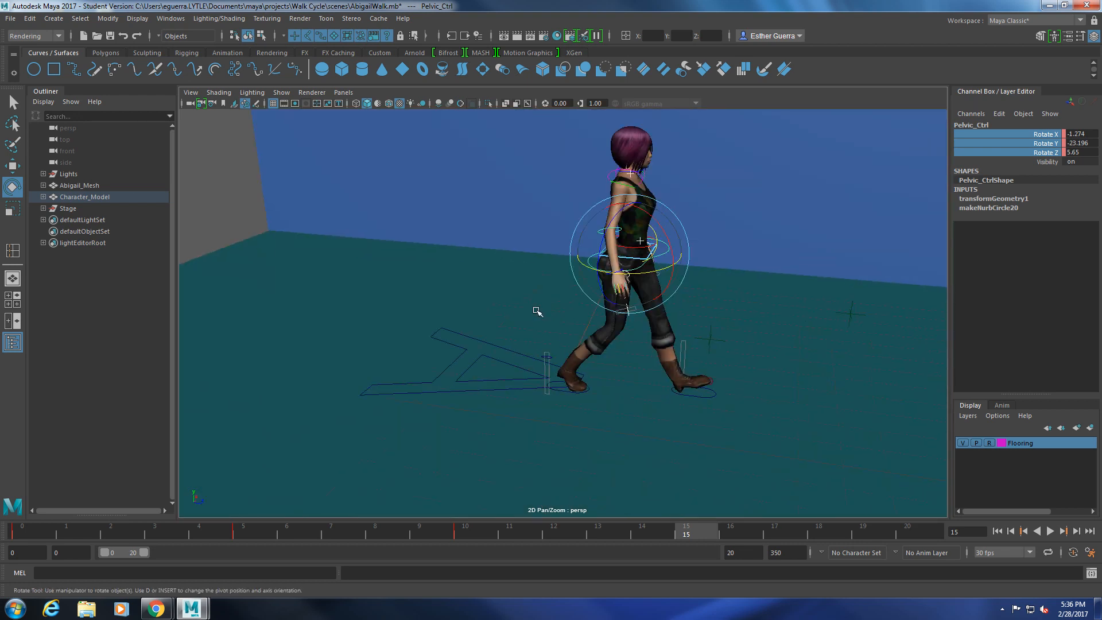
pyautogui.scroll(4, 545, 311)
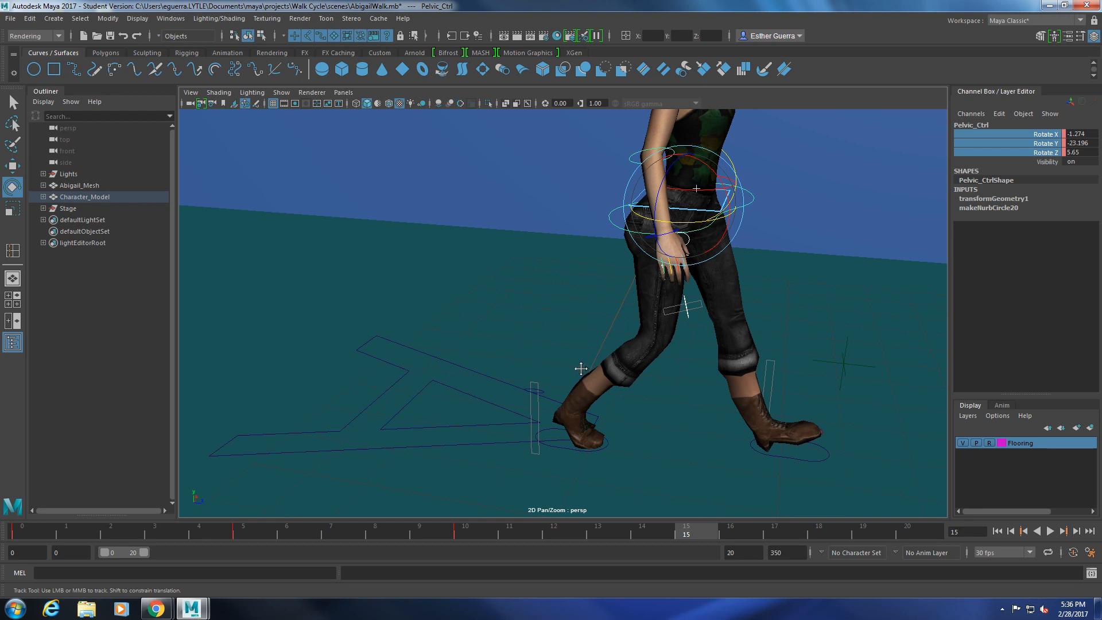
pyautogui.moveTo(567, 370); pyautogui.dragTo(594, 360)
pyautogui.keyDown('alt'); pyautogui.moveTo(594, 360); pyautogui.dragTo(625, 348, button='middle'); pyautogui.keyUp('alt')
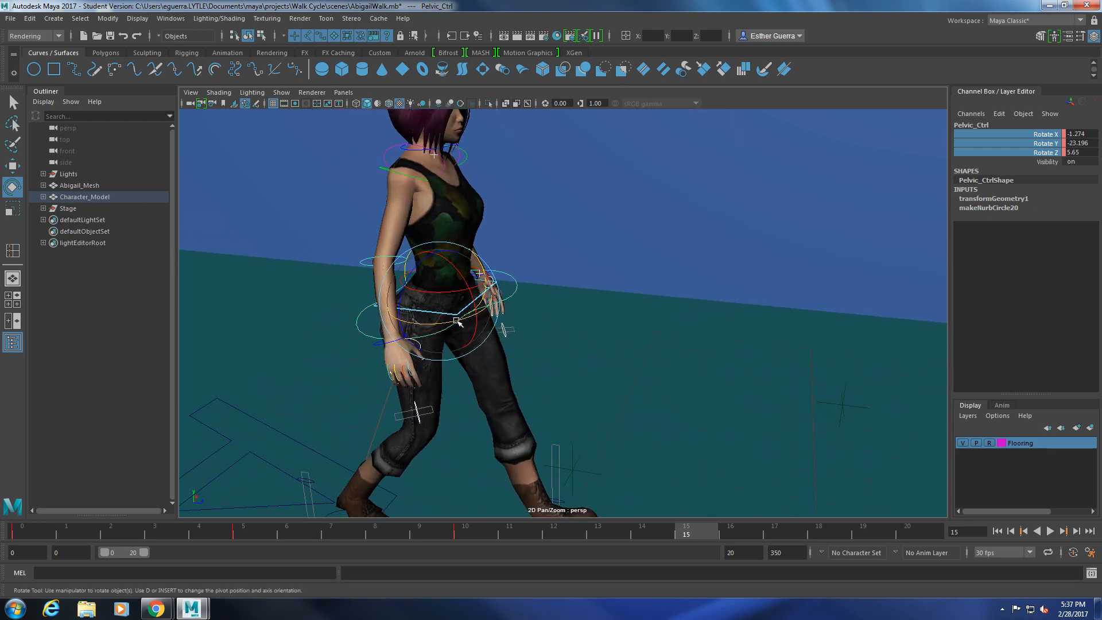
pyautogui.moveTo(460, 320); pyautogui.dragTo(461, 320)
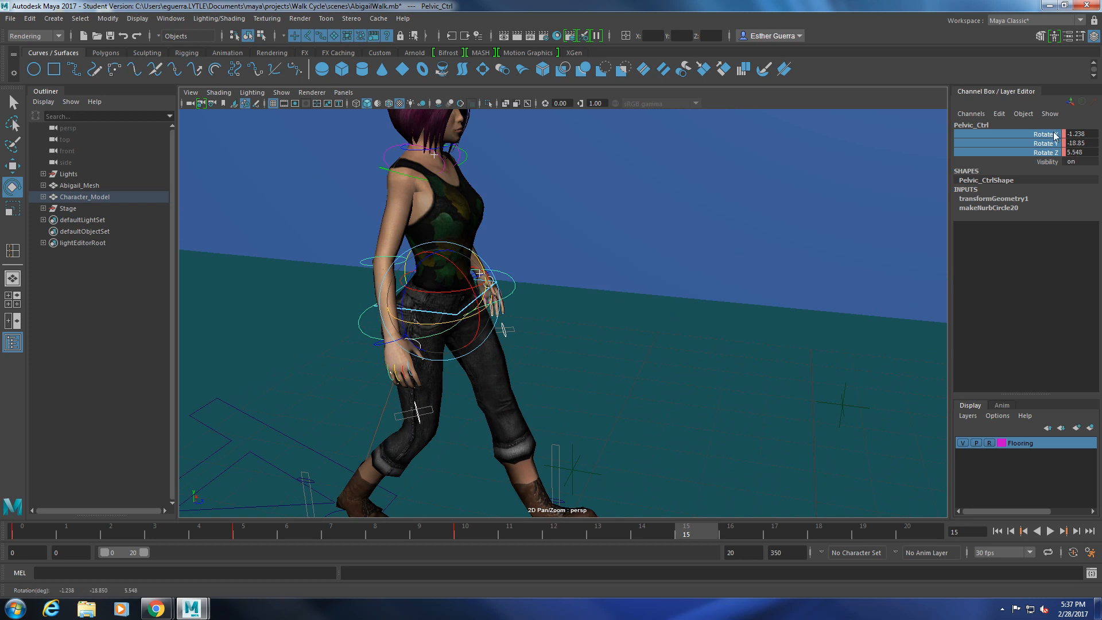
pyautogui.rightClick(1050, 154)
pyautogui.click(1041, 174)
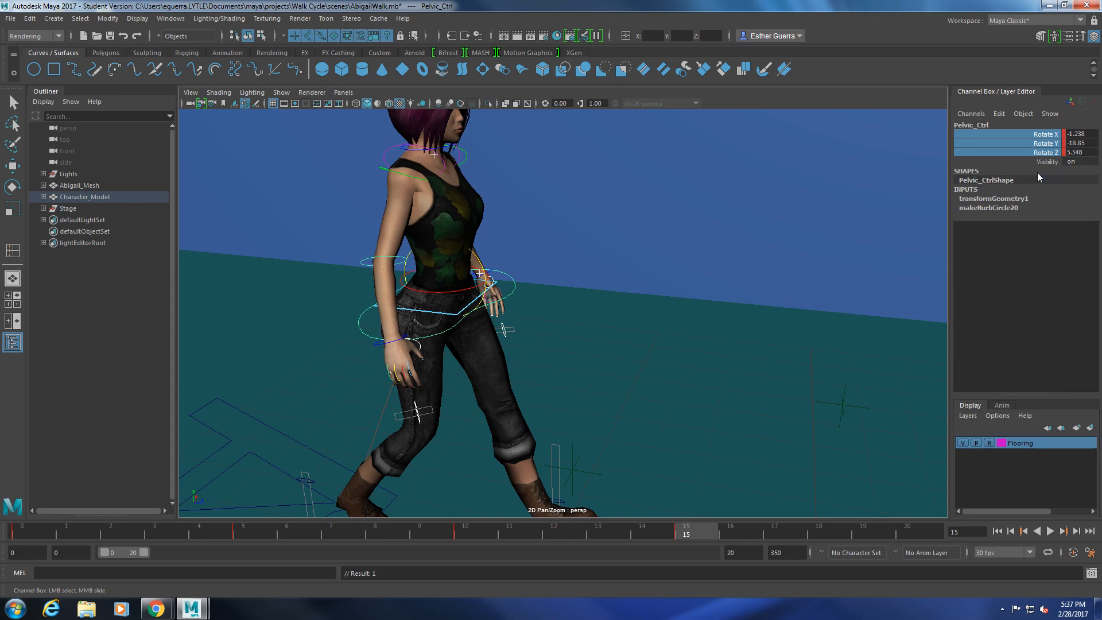
# - Try to move Root_Ctrl forward at frame 15 to about Translate Z 3.574
pyautogui.scroll(-3, 601, 347)
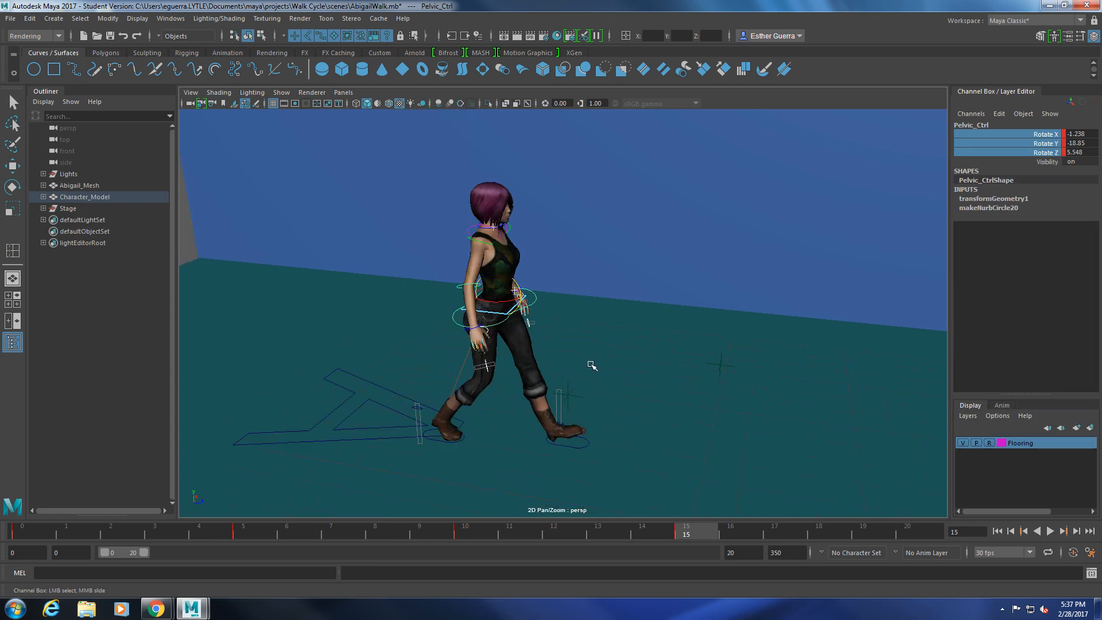
pyautogui.click(515, 307)
pyautogui.press('w')
pyautogui.moveTo(544, 308); pyautogui.dragTo(557, 310)
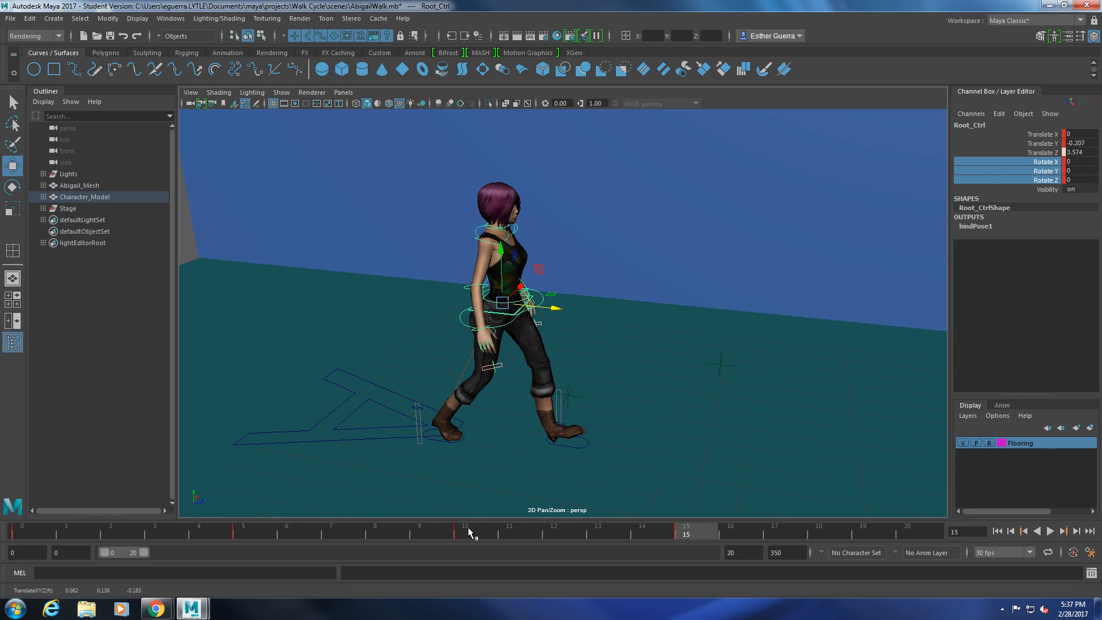
# - Scrub through the walk, return to frame 10 and lower L_Foot to about Translate Y 0.488
pyautogui.moveTo(463, 534); pyautogui.dragTo(742, 553)
pyautogui.moveTo(607, 553); pyautogui.dragTo(482, 545)
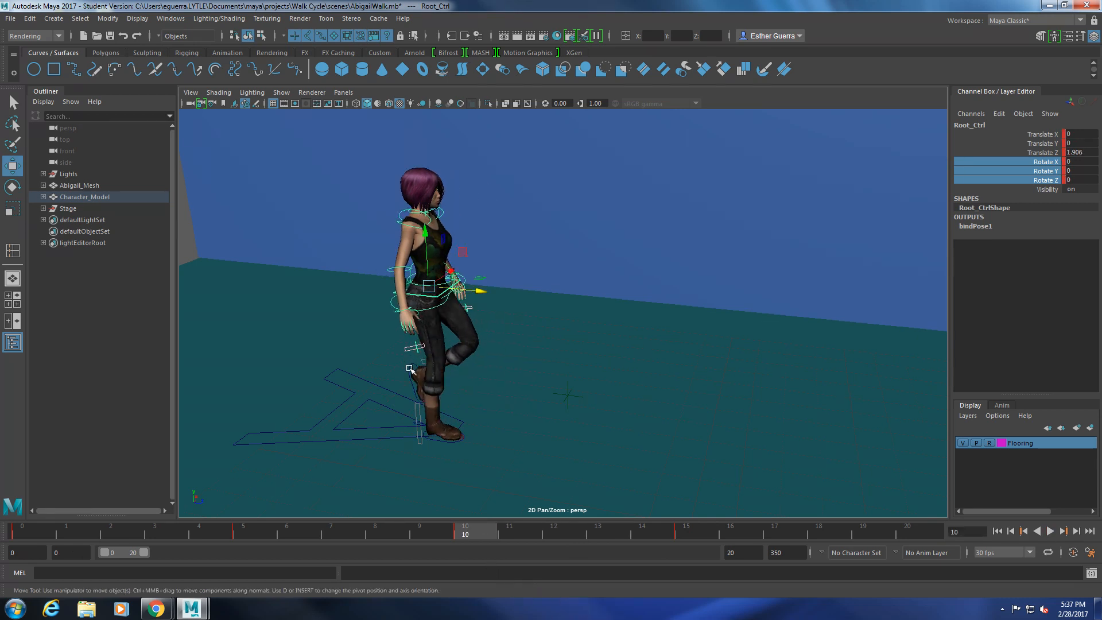
pyautogui.click(411, 368)
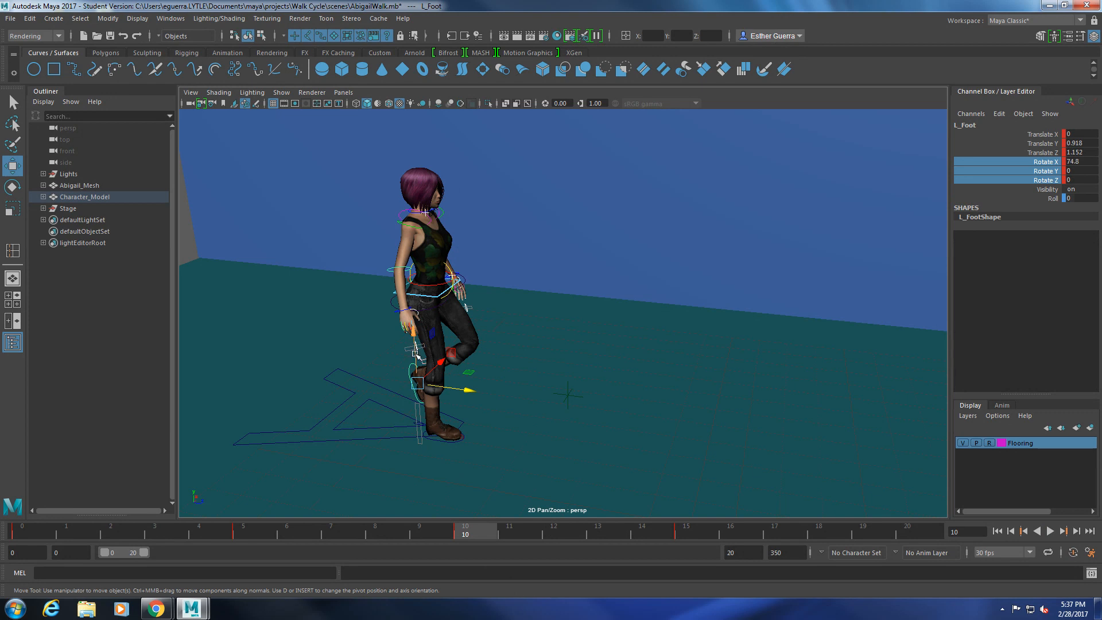
pyautogui.moveTo(415, 339); pyautogui.dragTo(416, 356)
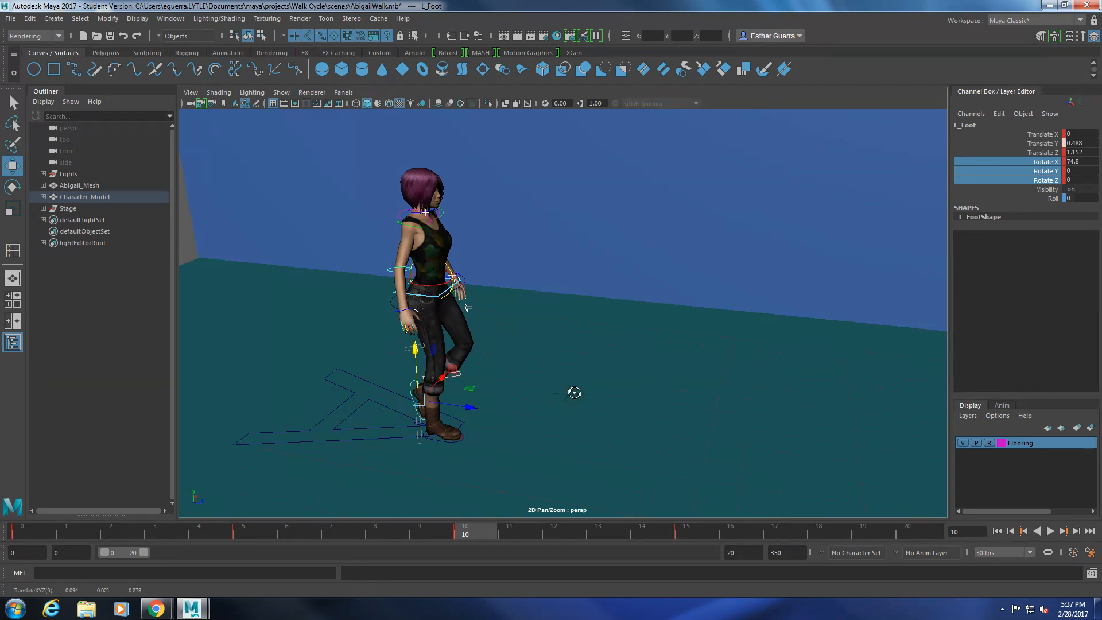
# - Rotate L_Foot to about Rotate X 58.549 and key its Translate Y, Translate Z and Rotate X channels at frame 10
pyautogui.keyDown('alt'); pyautogui.moveTo(576, 392); pyautogui.dragTo(579, 394); pyautogui.keyUp('alt')
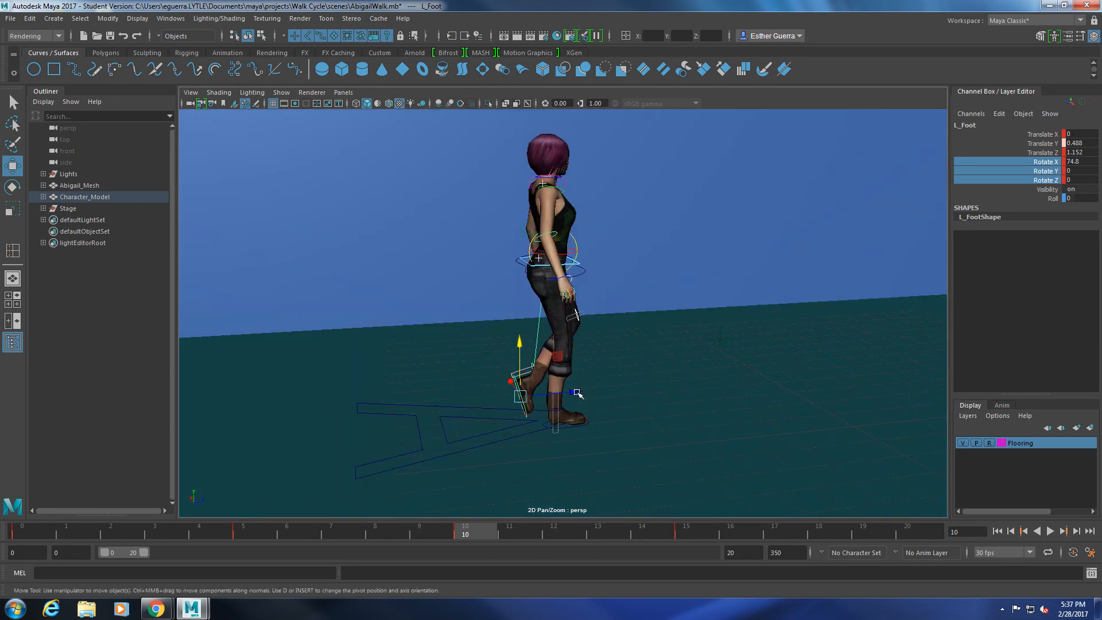
pyautogui.keyDown('alt'); pyautogui.moveTo(676, 401); pyautogui.dragTo(665, 394); pyautogui.keyUp('alt')
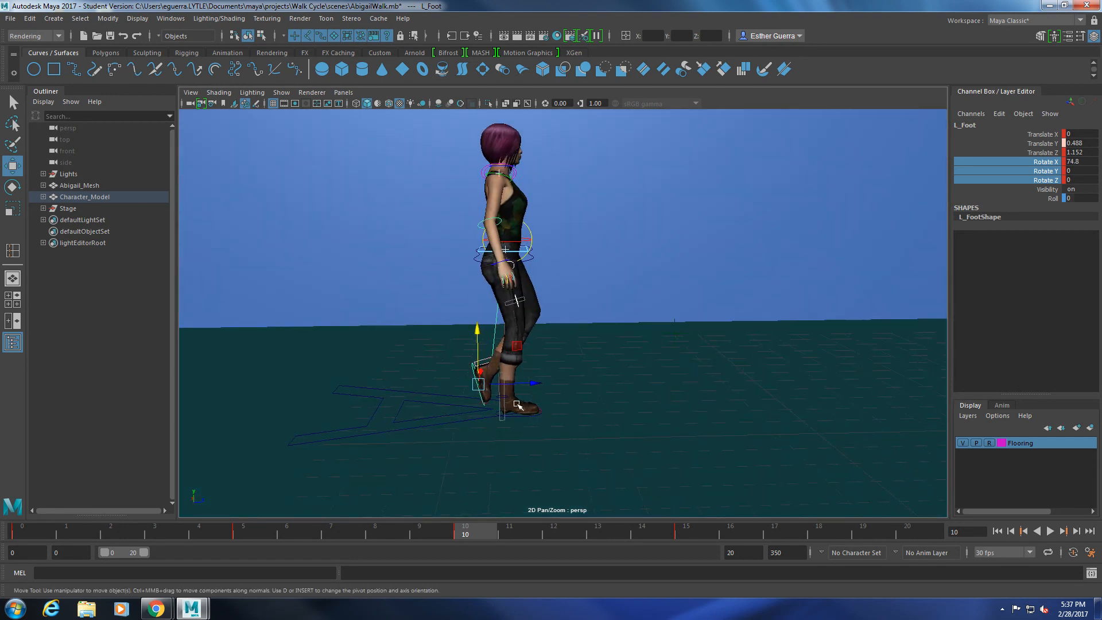
pyautogui.press('e')
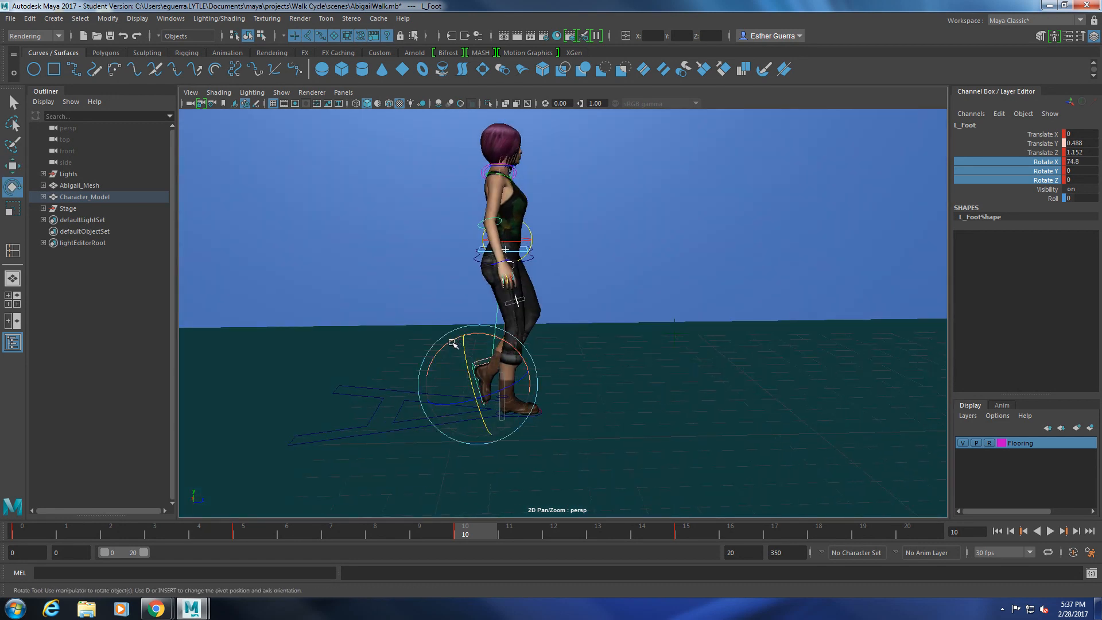
pyautogui.moveTo(450, 344); pyautogui.dragTo(450, 345)
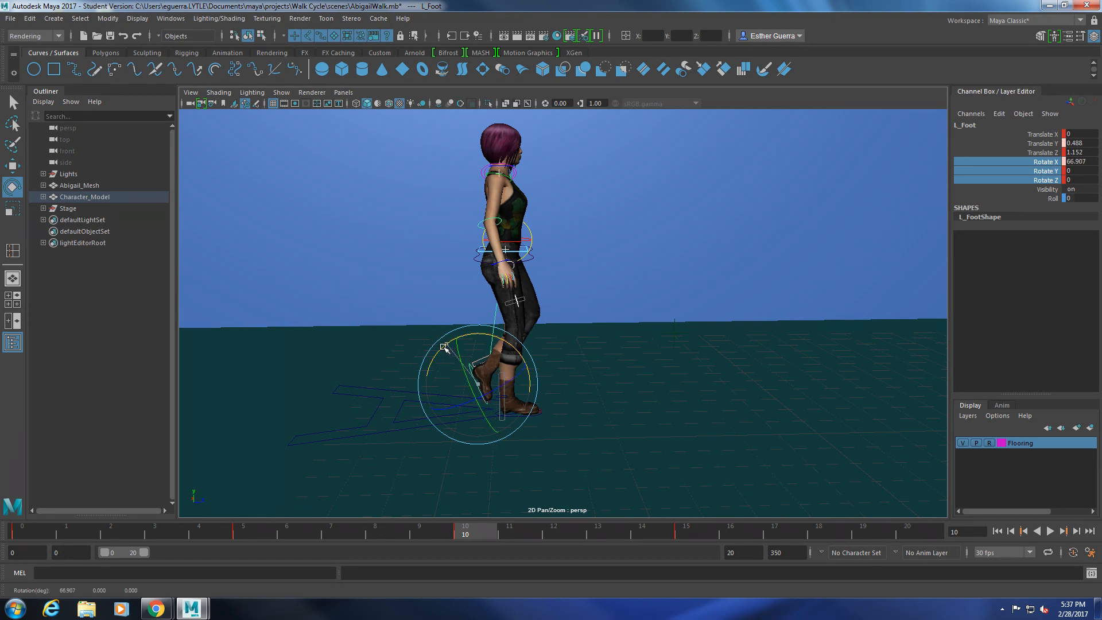
pyautogui.moveTo(442, 351); pyautogui.dragTo(442, 352)
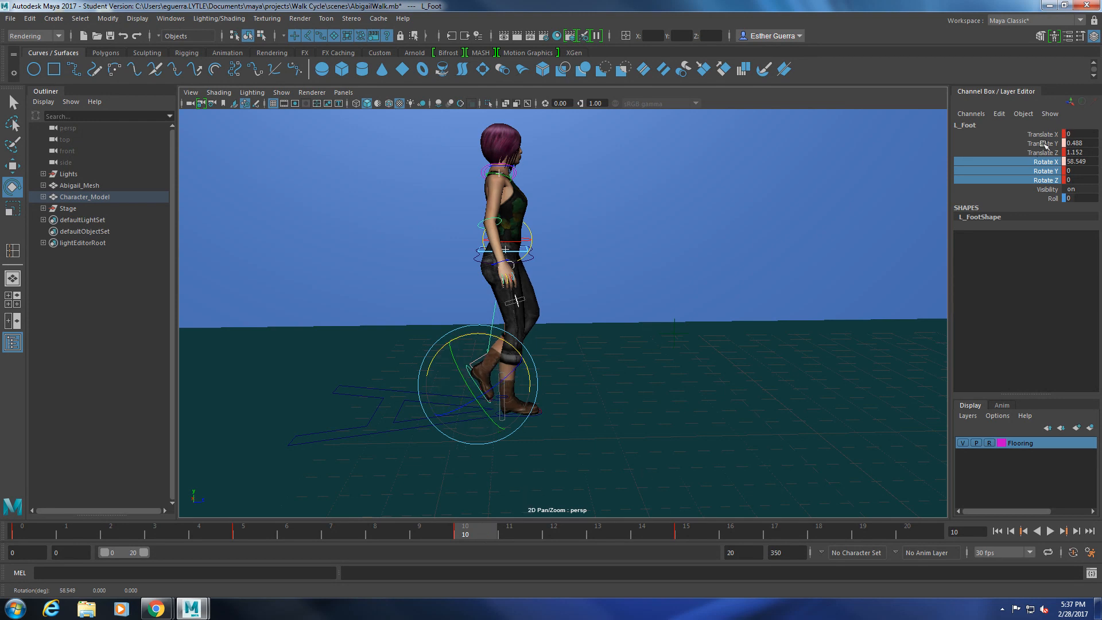
pyautogui.moveTo(1043, 146); pyautogui.dragTo(1049, 166)
pyautogui.rightClick(1049, 166)
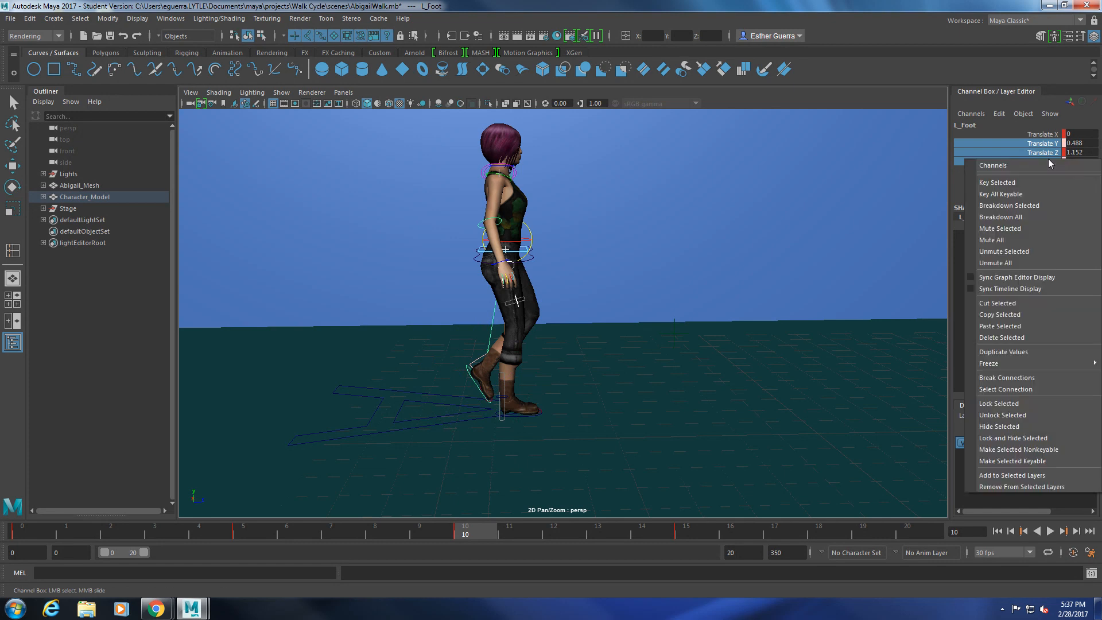
pyautogui.click(1038, 184)
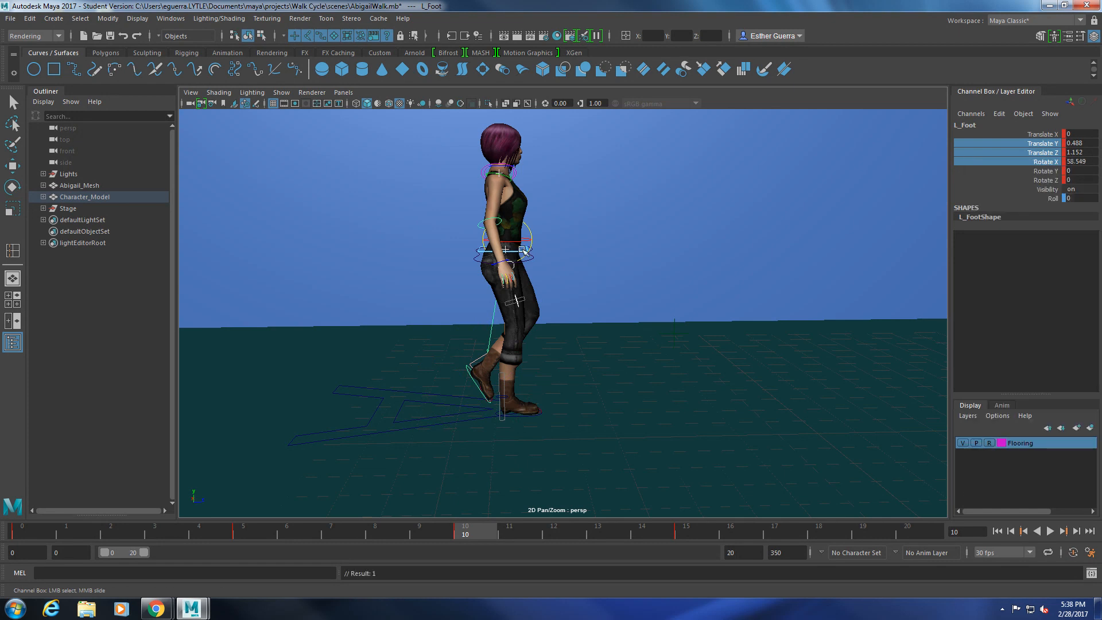
# - Raise Root_Ctrl slightly along Translate Y in the frame 10 passing pose and key that channel
pyautogui.click(508, 254)
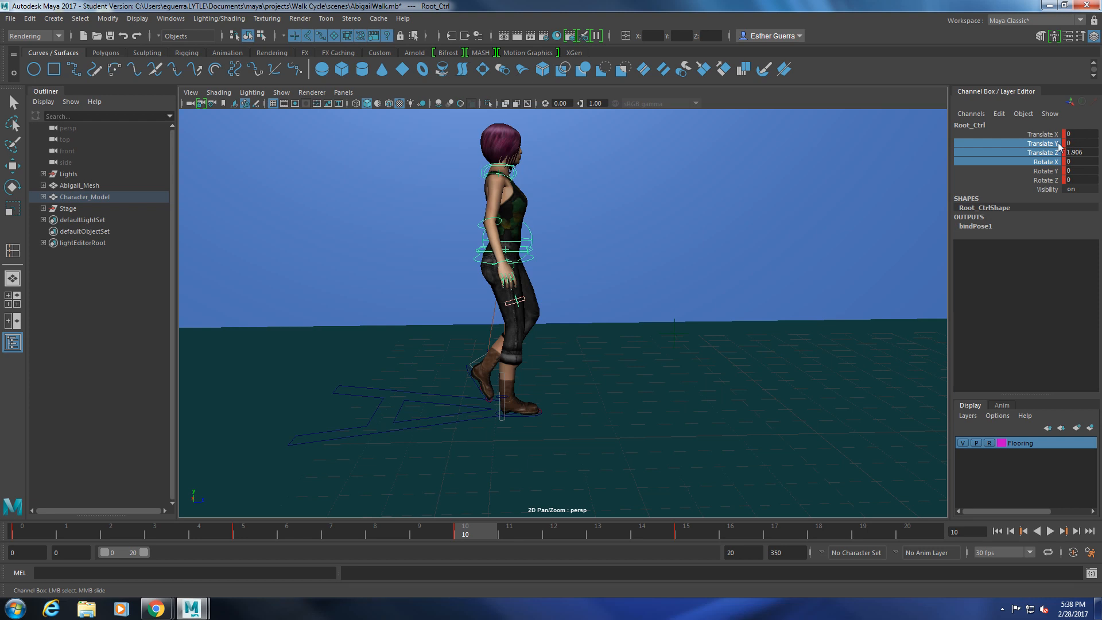
pyautogui.press('w')
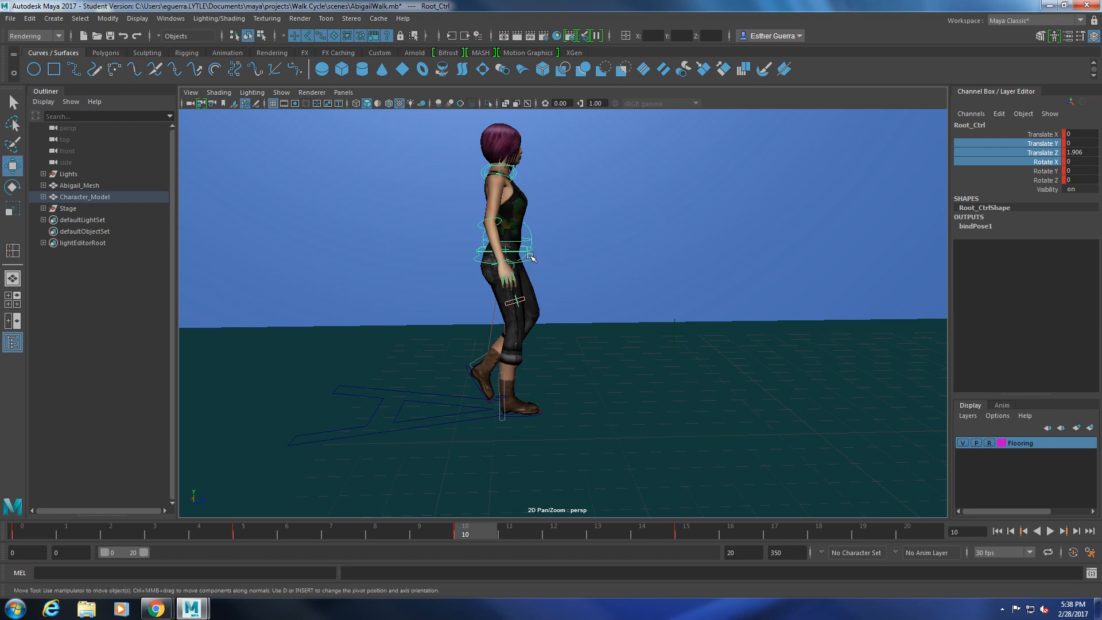
pyautogui.click(1042, 143)
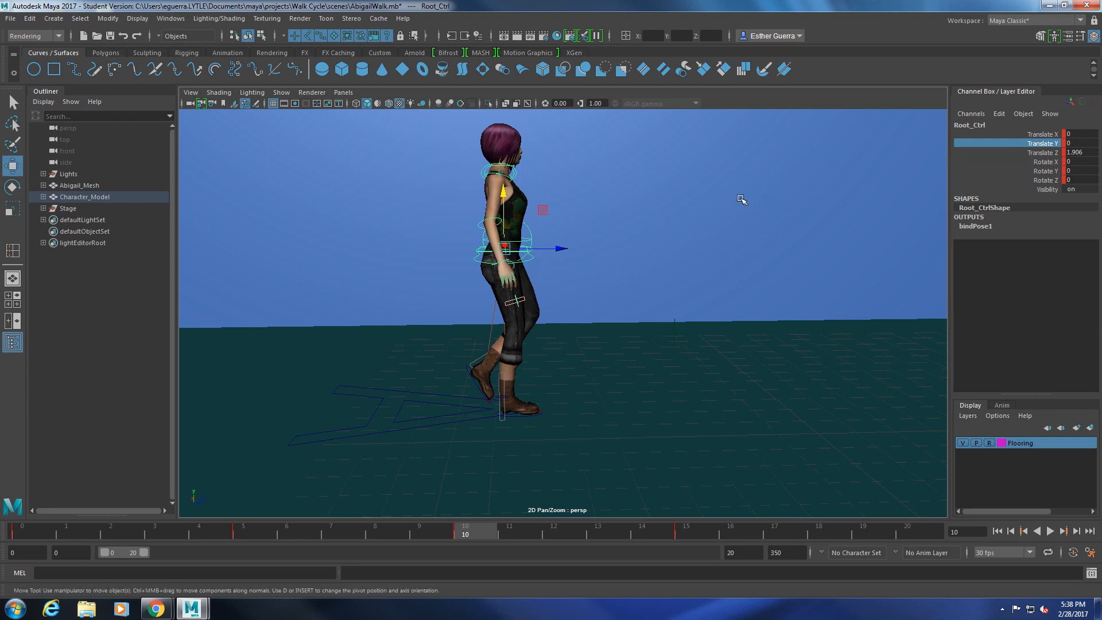
pyautogui.moveTo(499, 210); pyautogui.dragTo(505, 199)
pyautogui.rightClick(1039, 144)
pyautogui.click(1035, 165)
# - At frame 15, move Root_Ctrl to about Translate Y -0.066 and Translate Z 3.355
pyautogui.moveTo(480, 532); pyautogui.dragTo(581, 552)
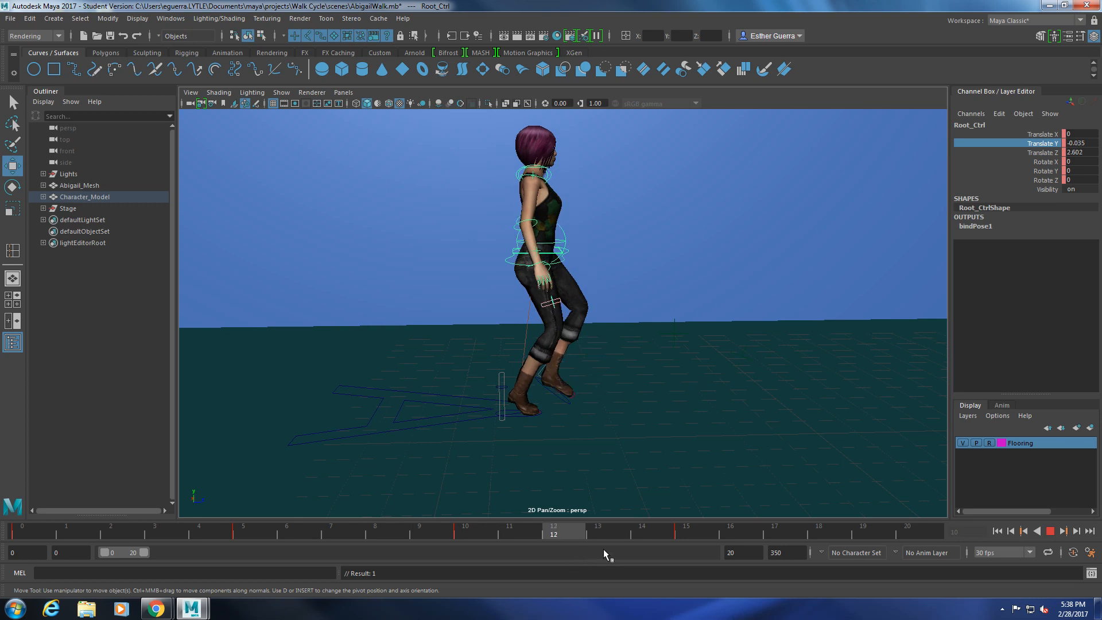
pyautogui.click(698, 536)
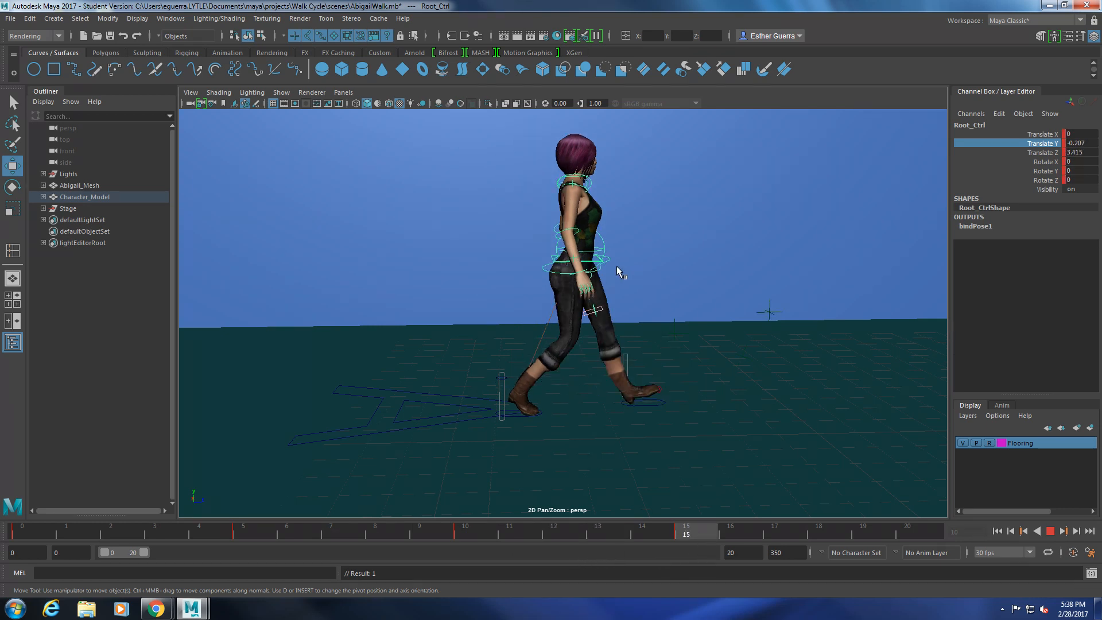
pyautogui.moveTo(580, 234); pyautogui.dragTo(577, 220)
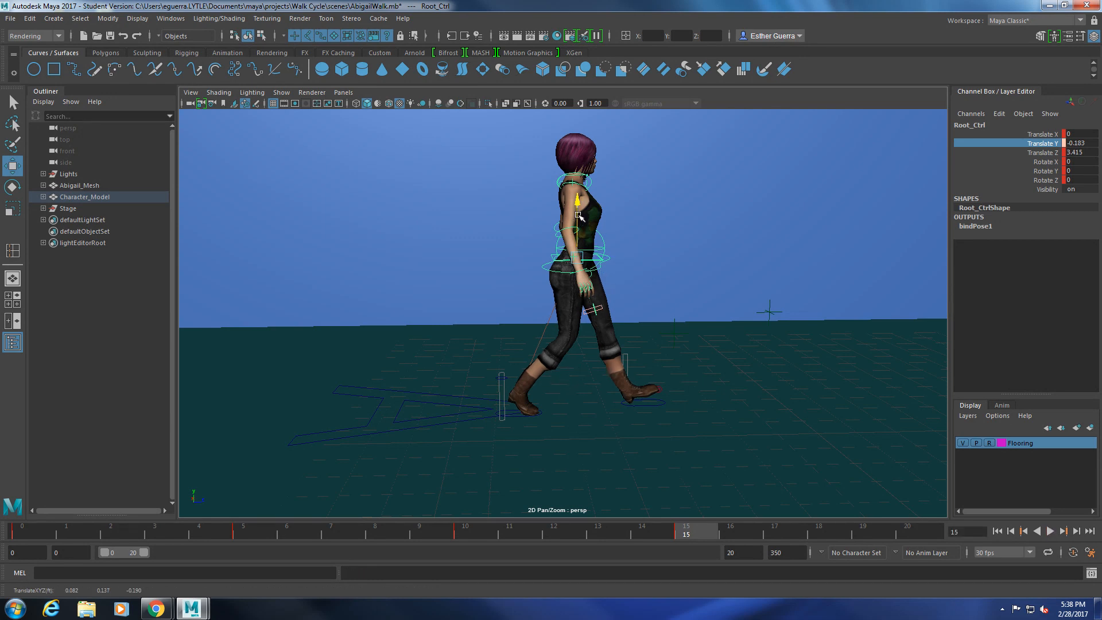
pyautogui.moveTo(578, 211); pyautogui.dragTo(579, 213)
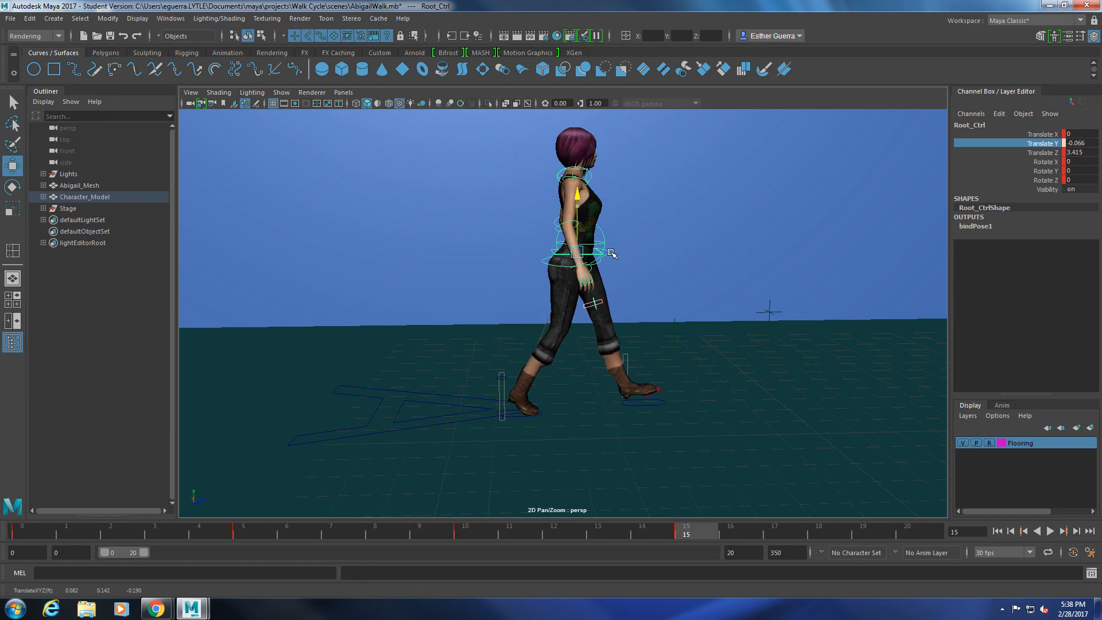
pyautogui.moveTo(610, 256); pyautogui.dragTo(623, 267)
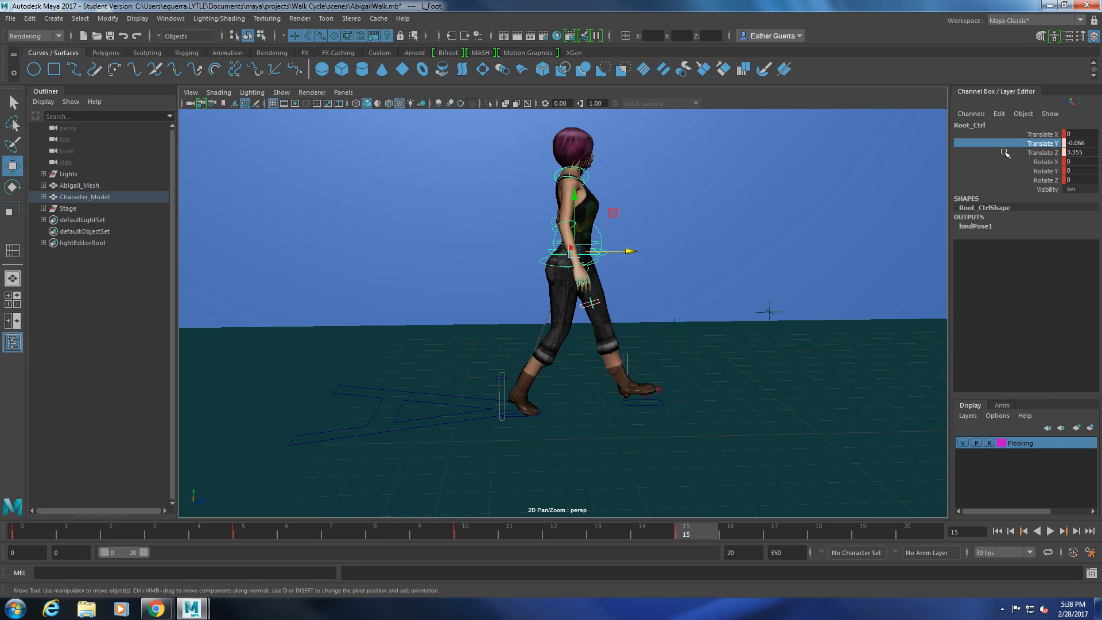
# - Undo the mistaken control selection, reselect Root_Ctrl and key its Translate Y and Translate Z channels at frame 15
pyautogui.click(597, 258)
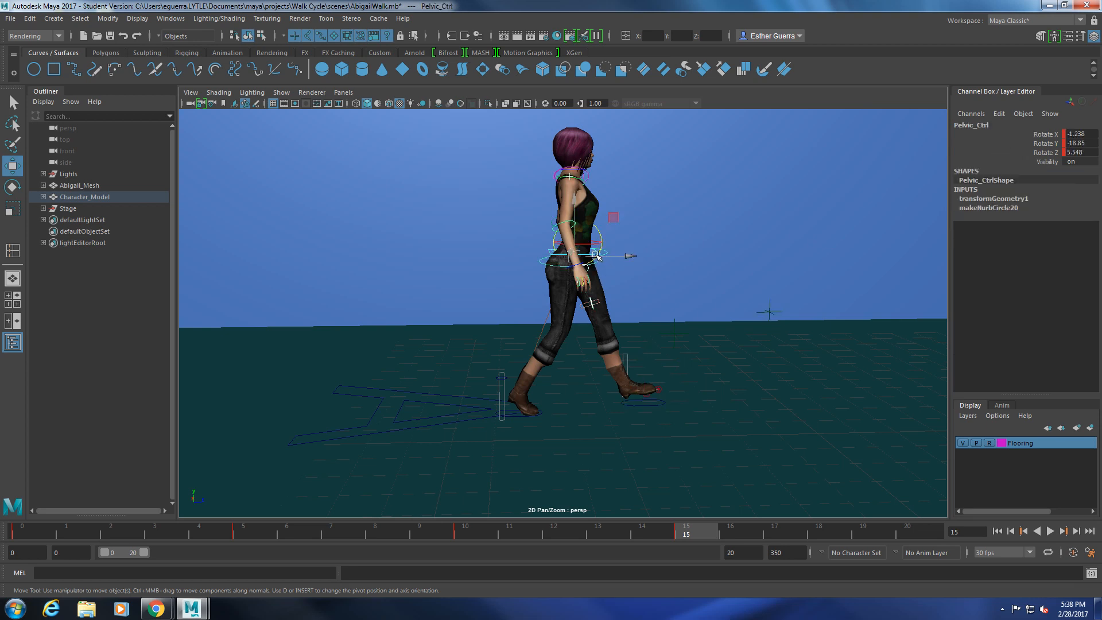
pyautogui.hotkey('ctrl', 'z')
pyautogui.hotkey('ctrl', 'z')
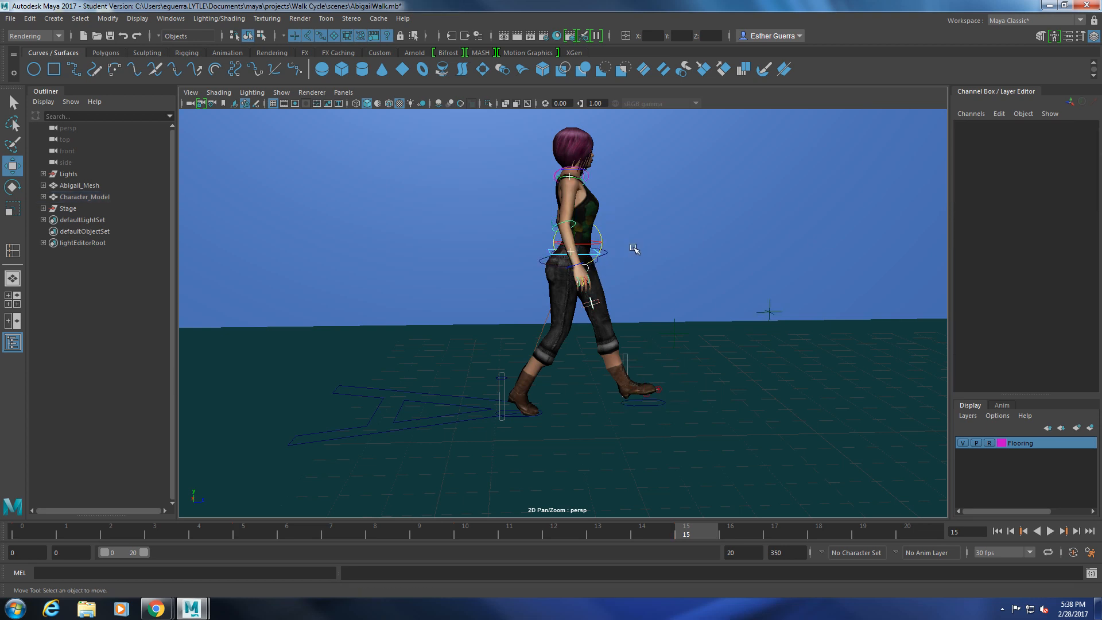
pyautogui.click(593, 255)
pyautogui.moveTo(1046, 143); pyautogui.dragTo(1046, 153)
pyautogui.rightClick(1046, 153)
pyautogui.click(1037, 172)
# - At frame 15, move L_Foot back to about Translate Z 4.223 and key that channel
pyautogui.click(660, 401)
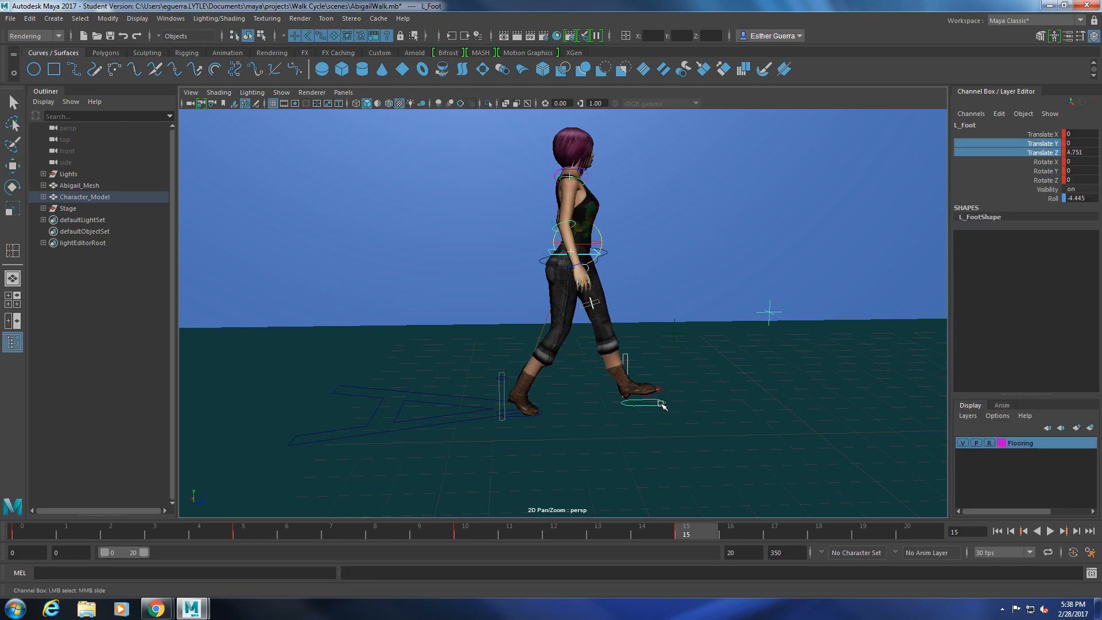
pyautogui.press('w')
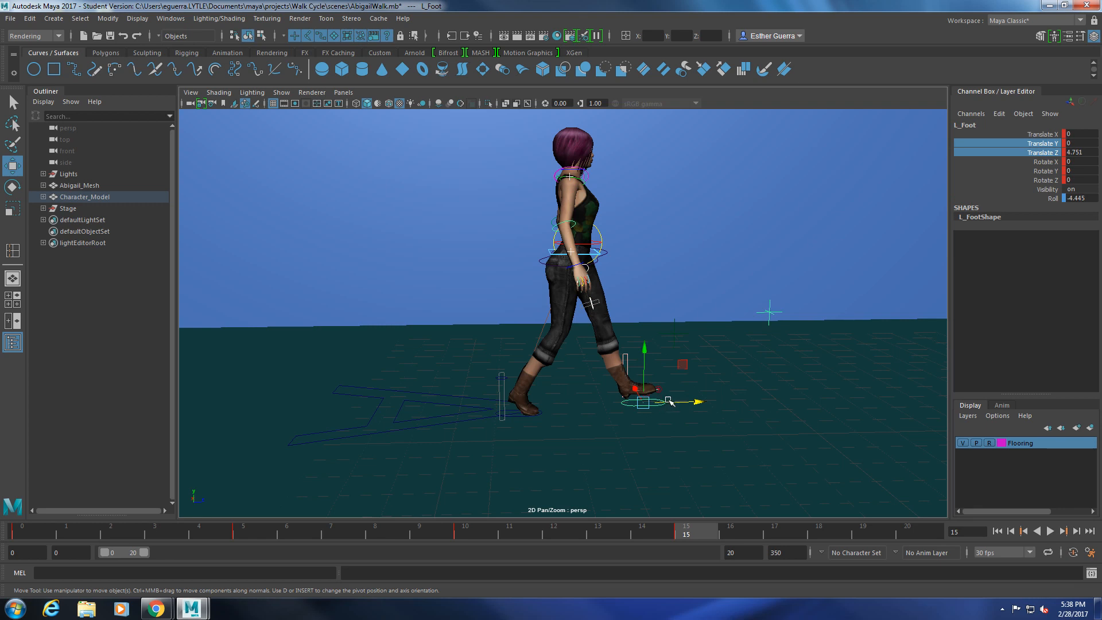
pyautogui.moveTo(930, 262); pyautogui.dragTo(1027, 171, button='middle')
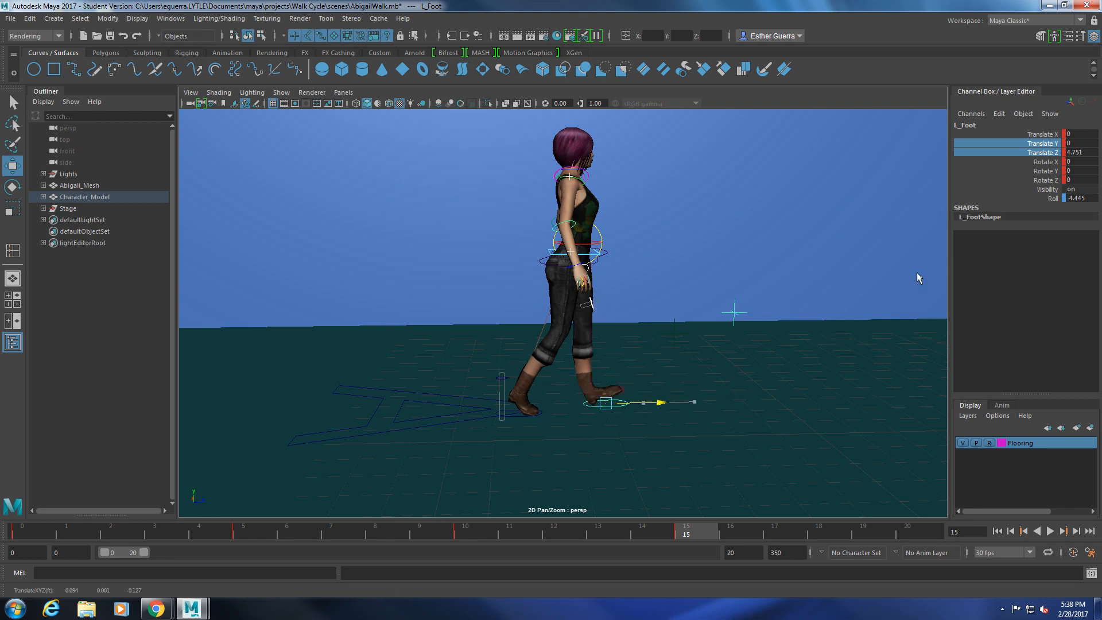
pyautogui.moveTo(660, 403)
pyautogui.mouseDown()
pyautogui.moveTo(683, 405)
pyautogui.moveTo(670, 406)
pyautogui.mouseUp()
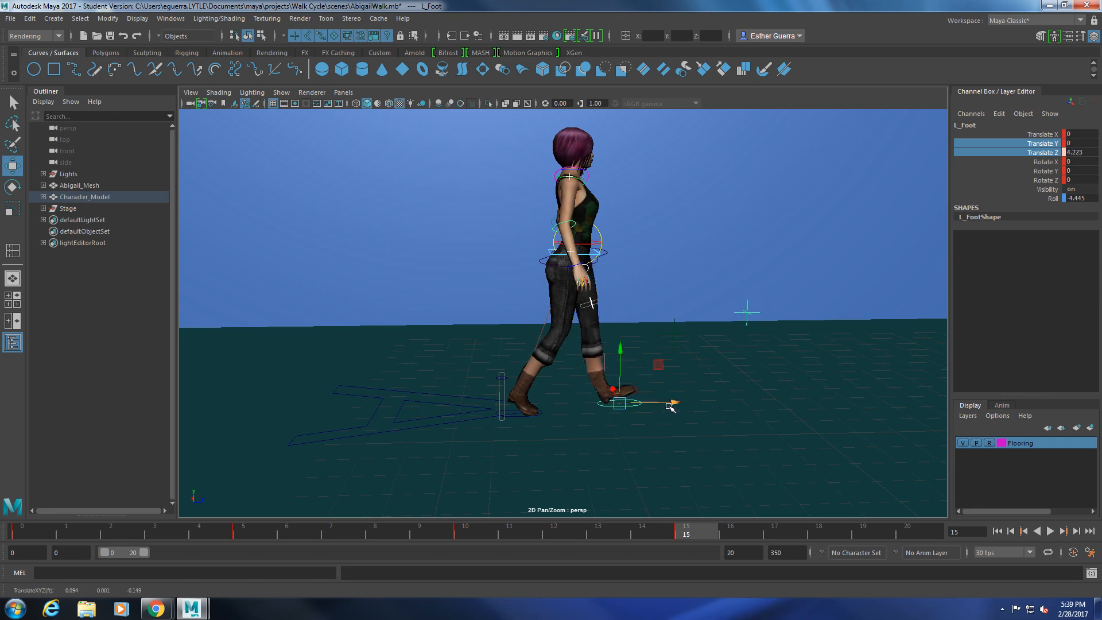
pyautogui.scroll(2, 670, 406)
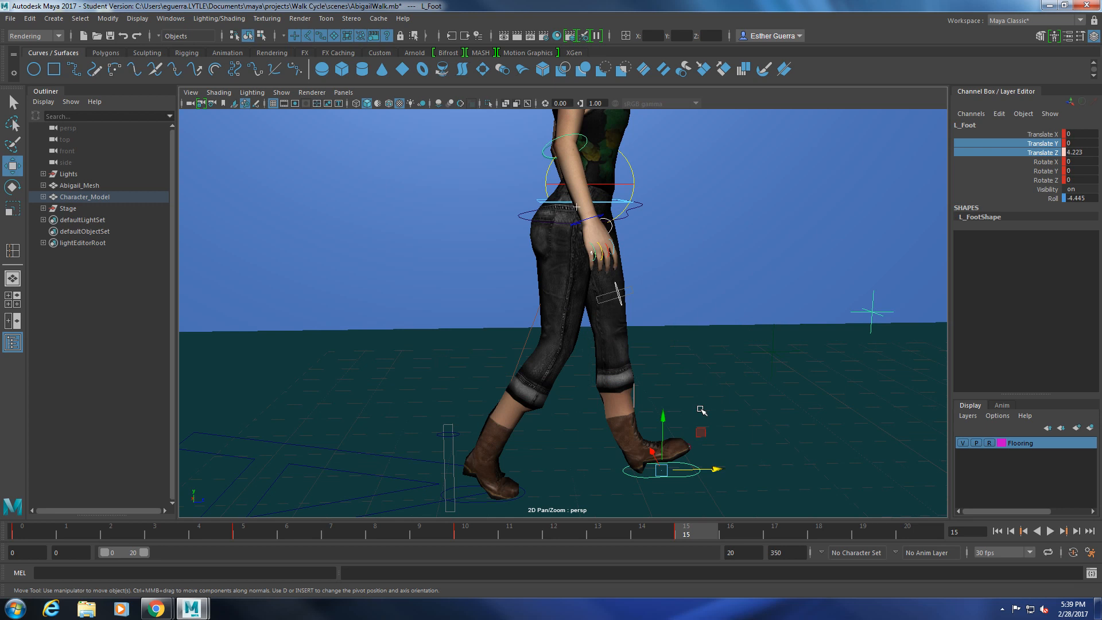
pyautogui.click(1054, 152)
pyautogui.rightClick(1053, 154)
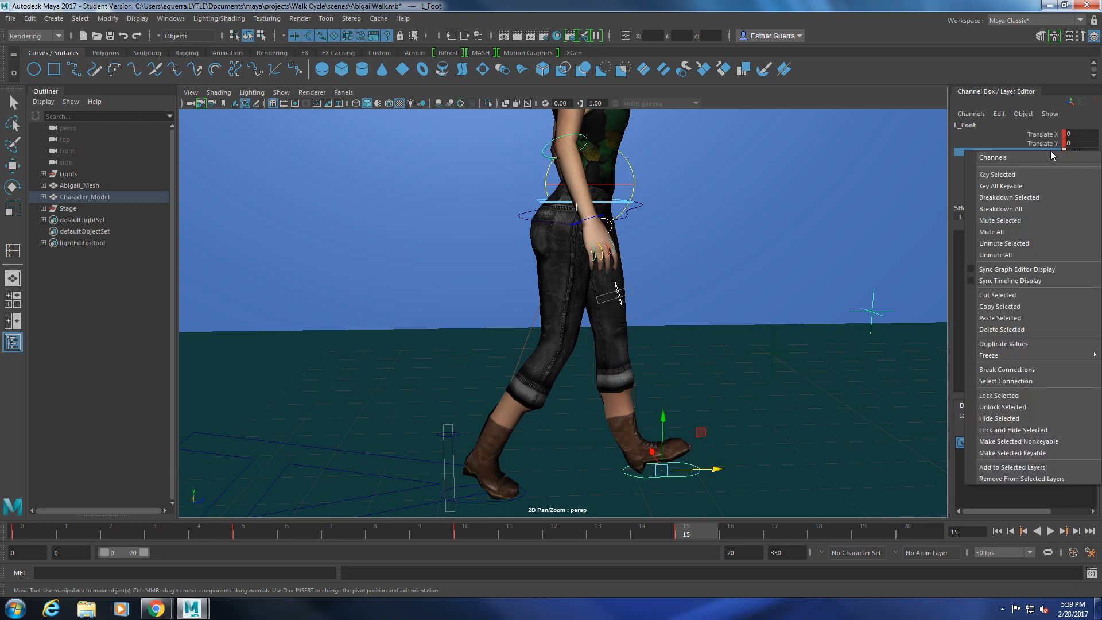
pyautogui.click(1046, 174)
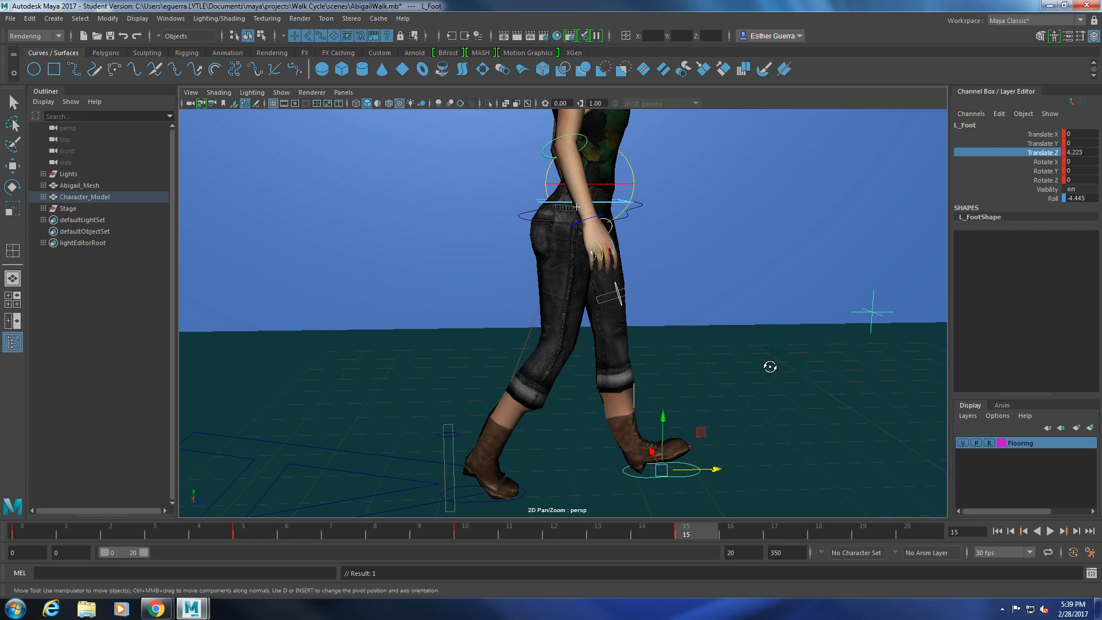
# - Lower L_Foot_Roll_Ctrlr to about Translate Y -0.543 at frame 15, key that channel, and play back the walk
pyautogui.keyDown('alt'); pyautogui.moveTo(668, 401); pyautogui.dragTo(479, 423); pyautogui.keyUp('alt')
pyautogui.click(346, 432)
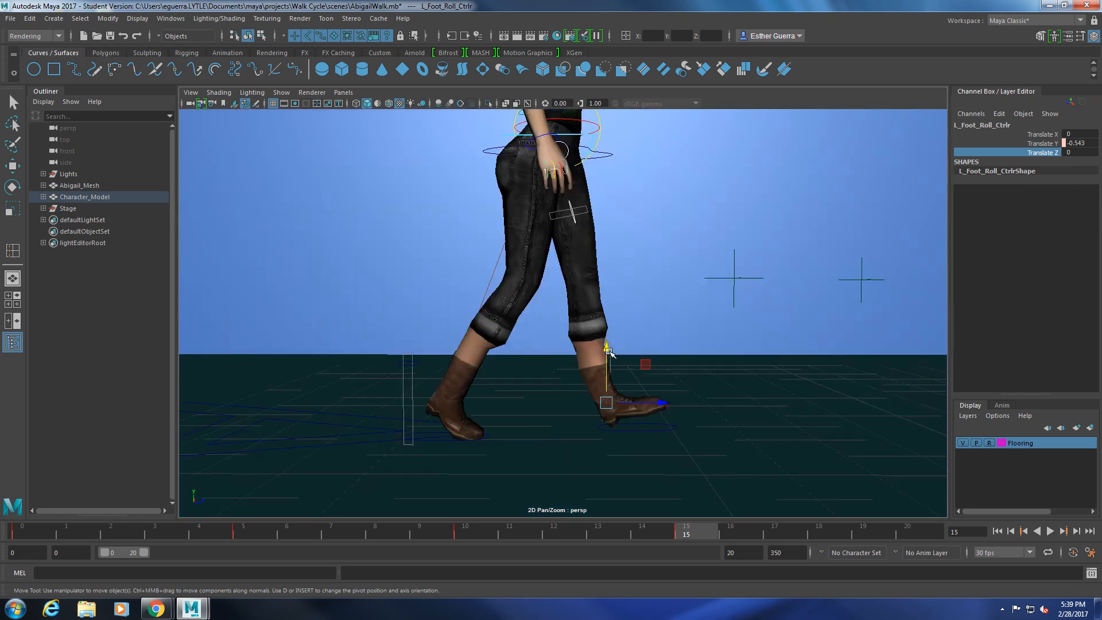
pyautogui.click(1050, 143)
pyautogui.rightClick(1048, 144)
pyautogui.click(1039, 166)
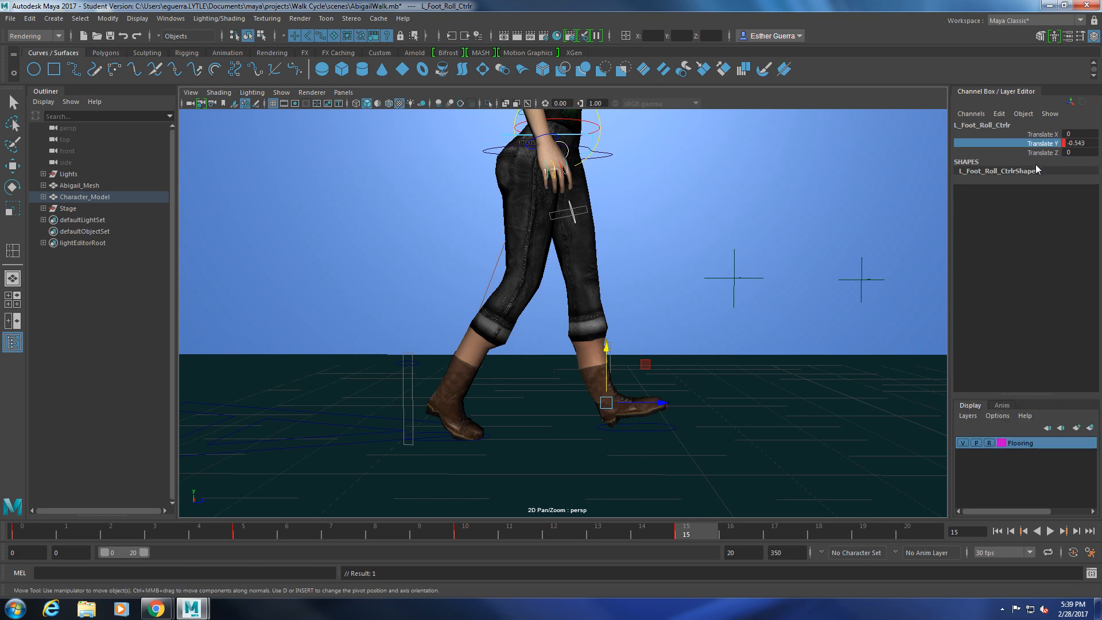
pyautogui.hotkey('alt', 'v')
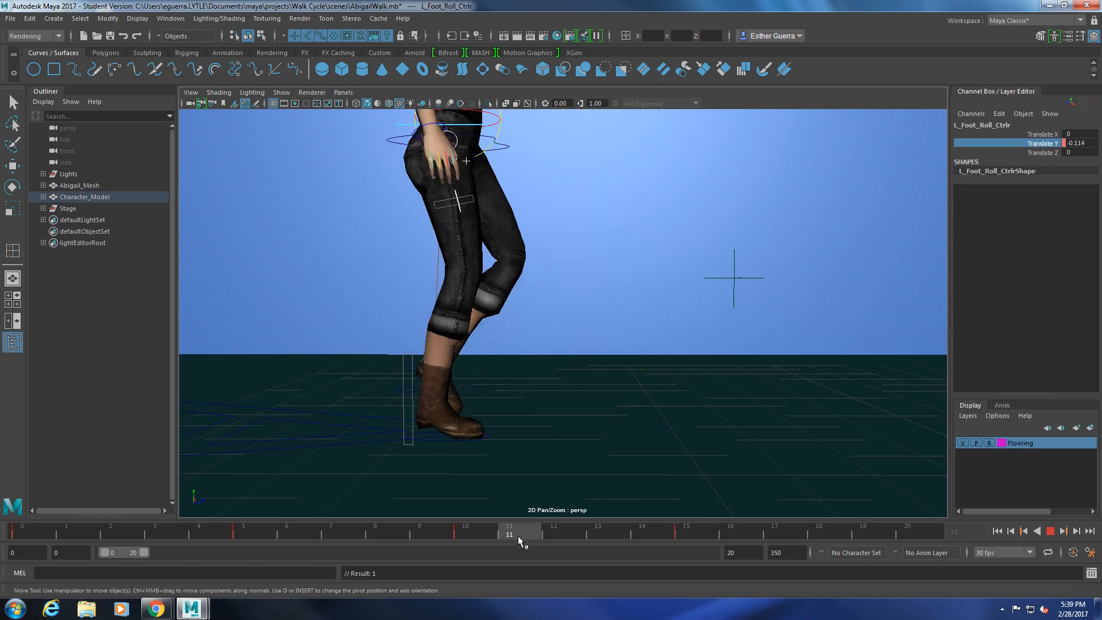
pyautogui.hotkey('alt', 'v')
# - Select Twist_Ctrl at the waist and key its Rotate X, Y and Z channels at frame 0
pyautogui.keyDown('alt'); pyautogui.moveTo(739, 284); pyautogui.dragTo(743, 349, button='middle'); pyautogui.keyUp('alt')
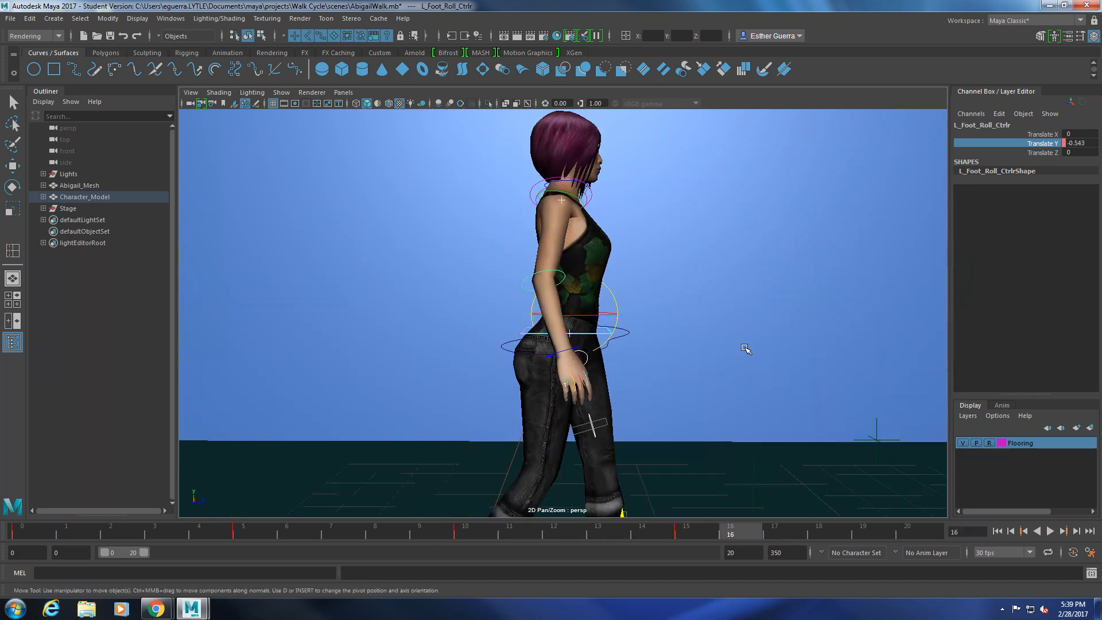
pyautogui.click(612, 321)
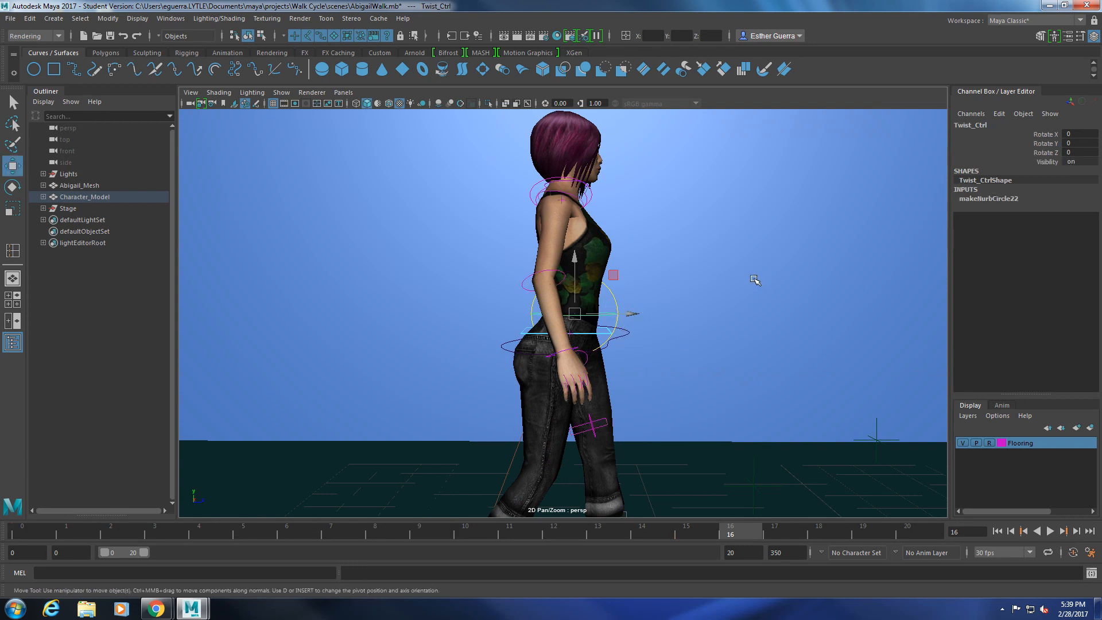
pyautogui.press('e')
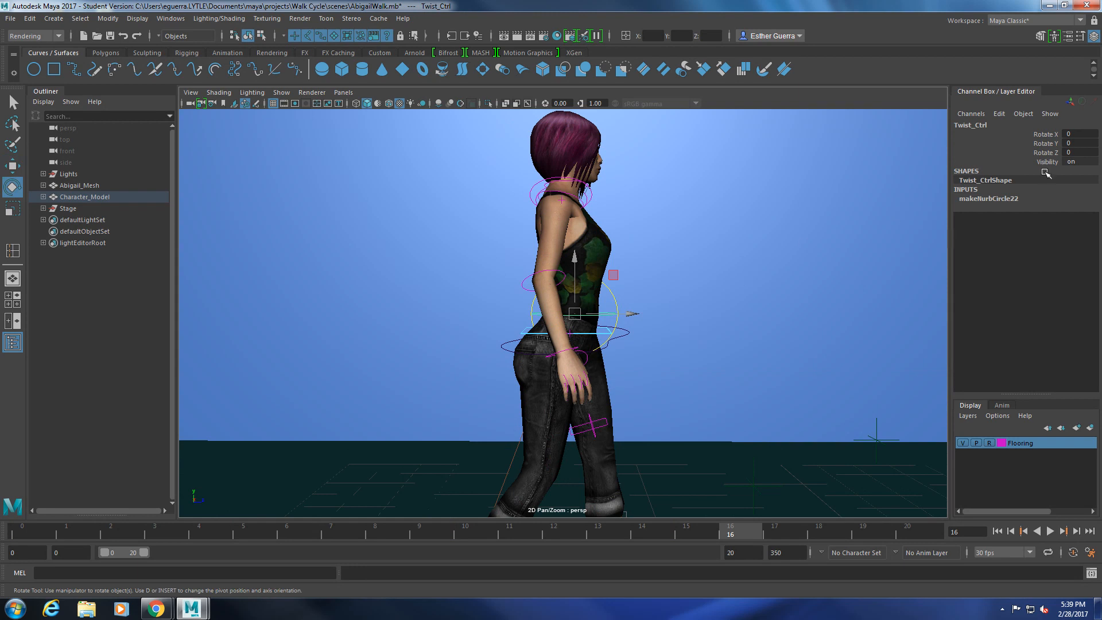
pyautogui.click(19, 531)
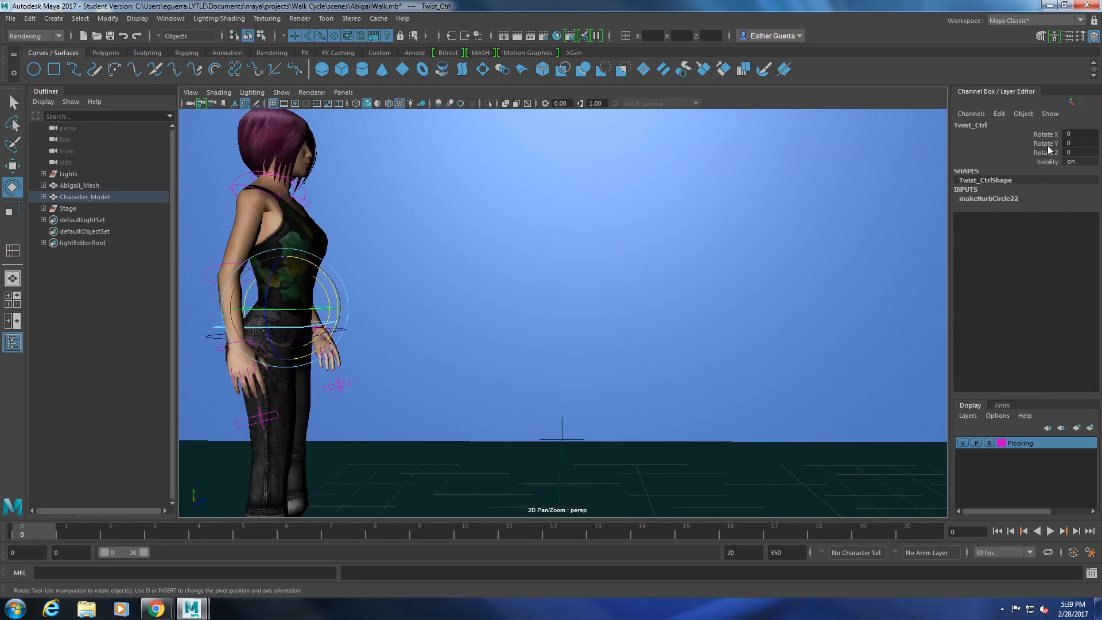
pyautogui.moveTo(1052, 135); pyautogui.dragTo(1051, 152)
pyautogui.rightClick(1052, 150)
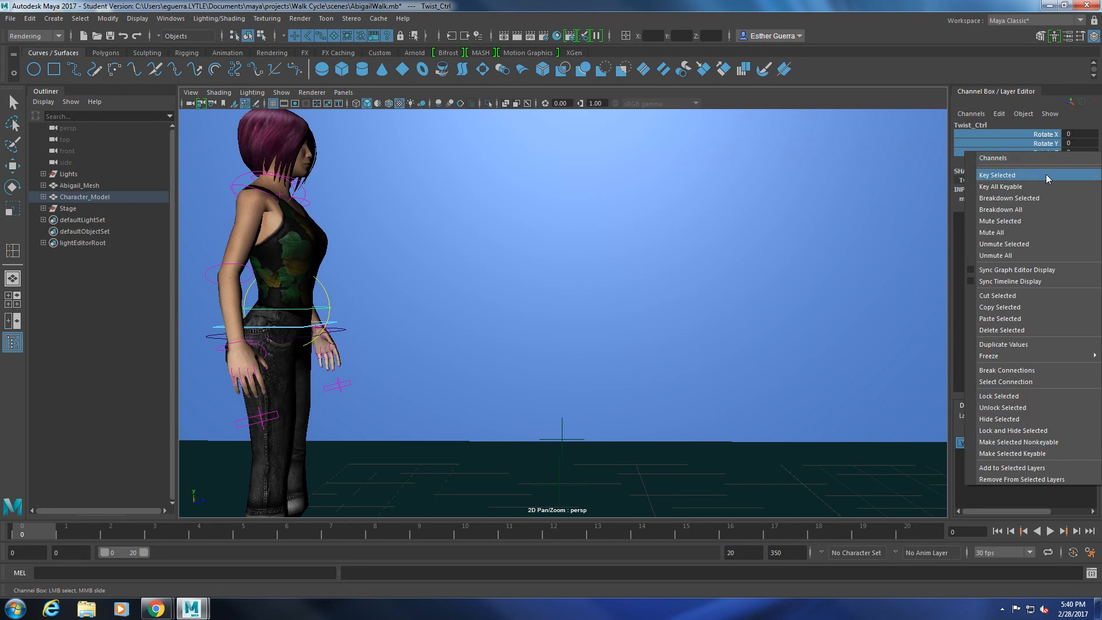
pyautogui.click(1046, 174)
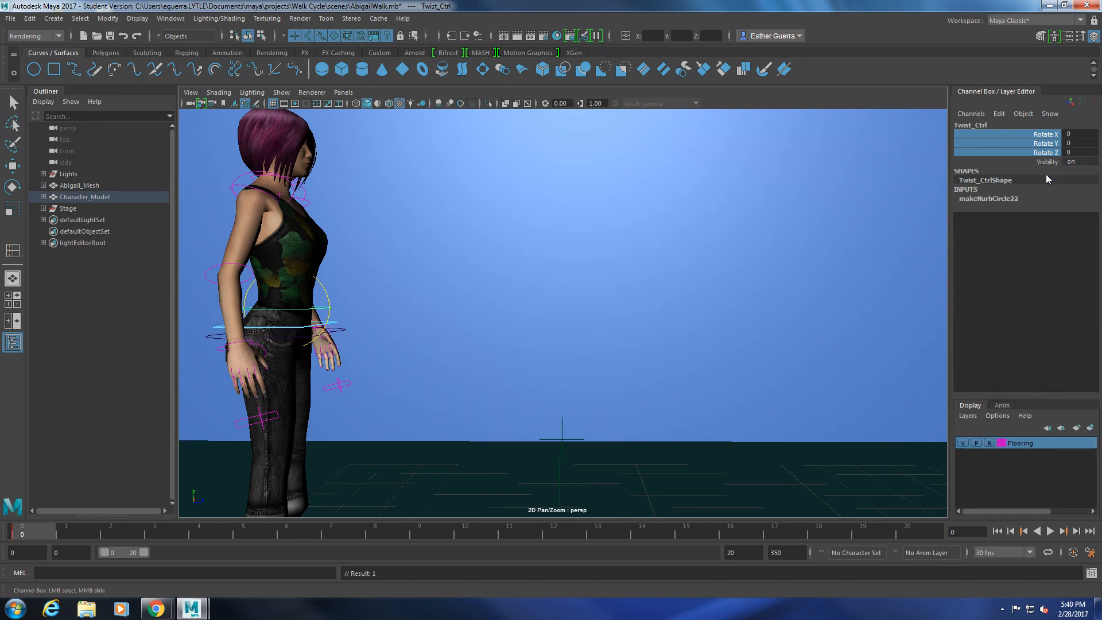
# - At frame 5, rotate Twist_Ctrl to about Rotate Y -12.161 and key its Rotate X, Y and Z channels
pyautogui.click(235, 534)
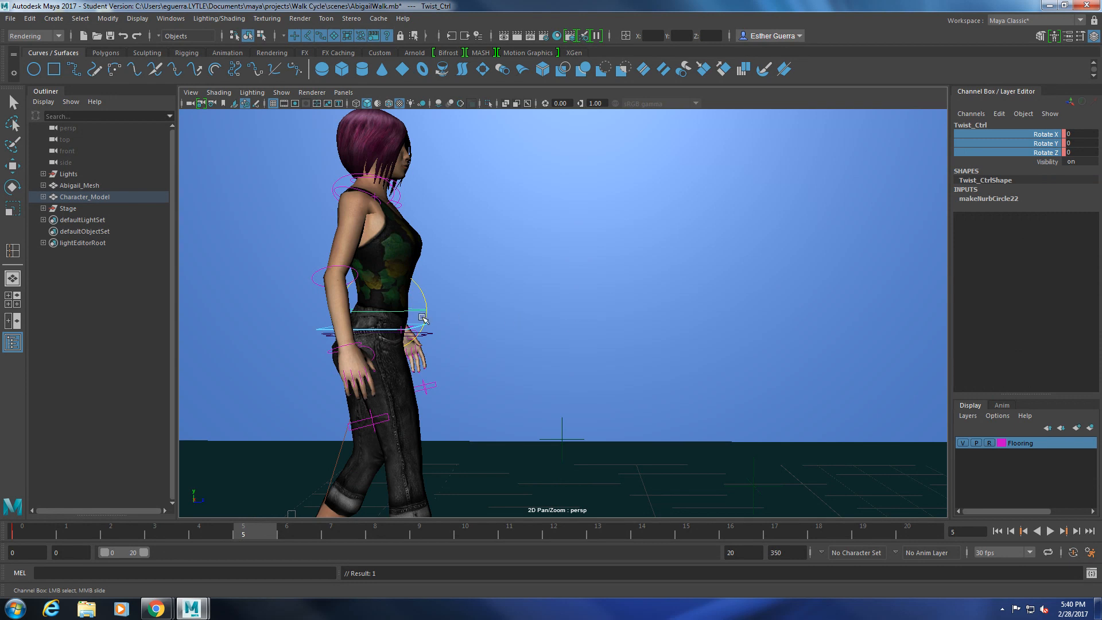
pyautogui.press('e')
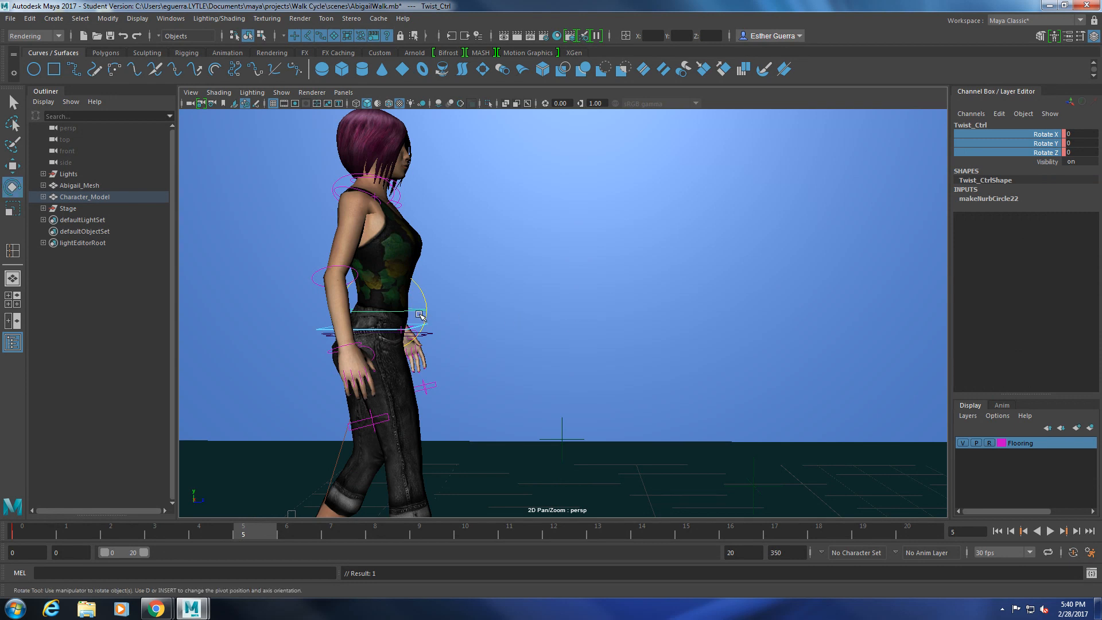
pyautogui.moveTo(421, 314); pyautogui.dragTo(408, 317)
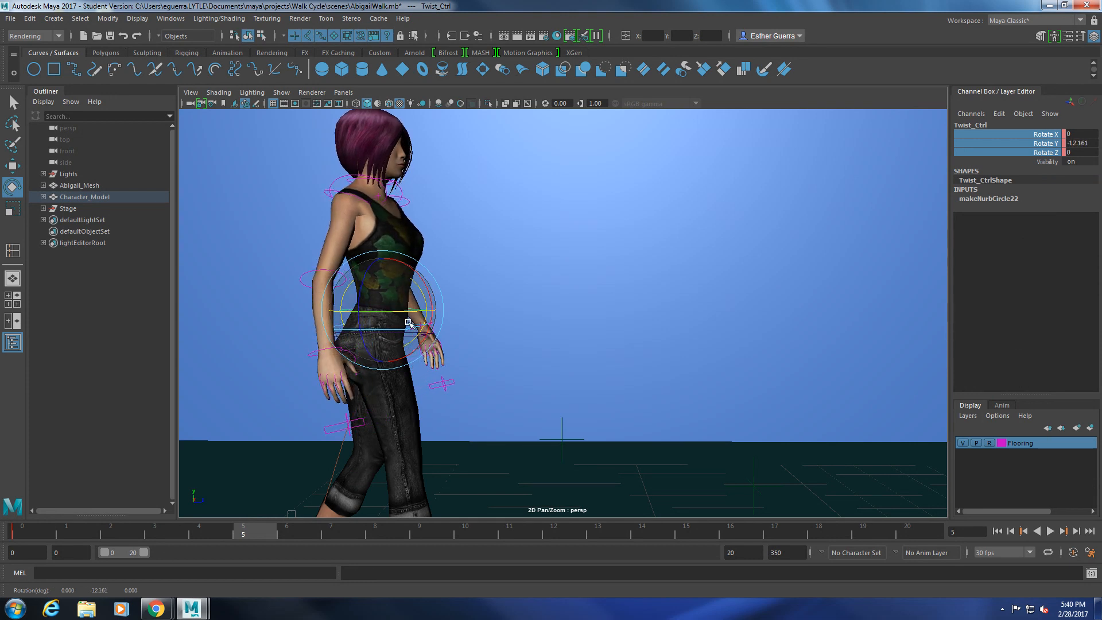
pyautogui.moveTo(1027, 135)
pyautogui.mouseDown()
pyautogui.moveTo(1029, 151)
pyautogui.moveTo(1042, 150)
pyautogui.mouseUp()
pyautogui.click(1045, 155)
pyautogui.rightClick(1042, 149)
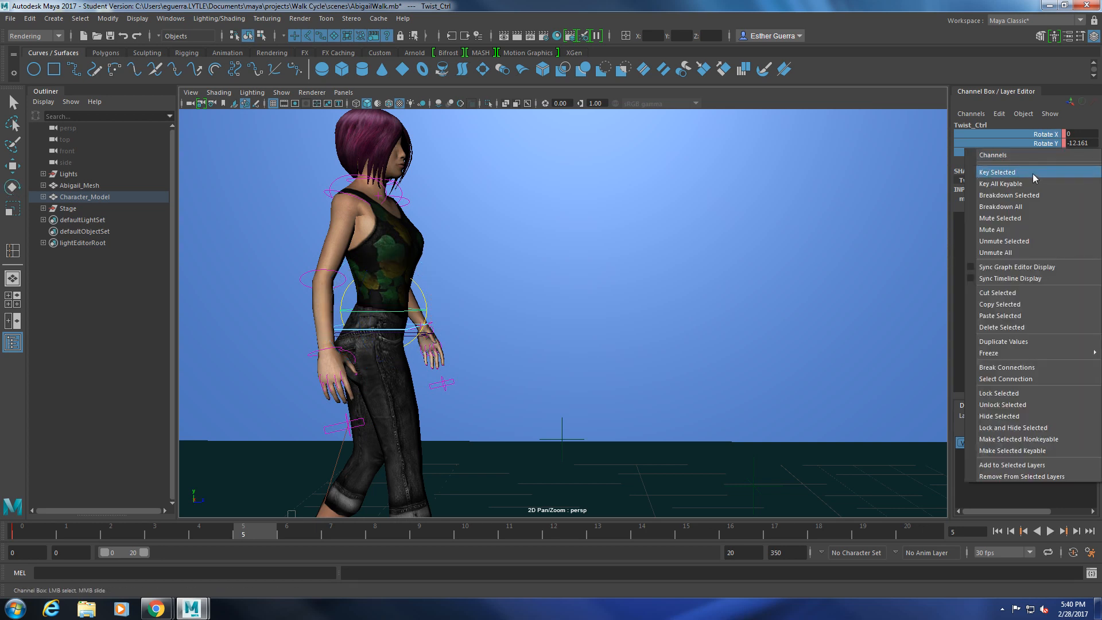
pyautogui.click(1032, 174)
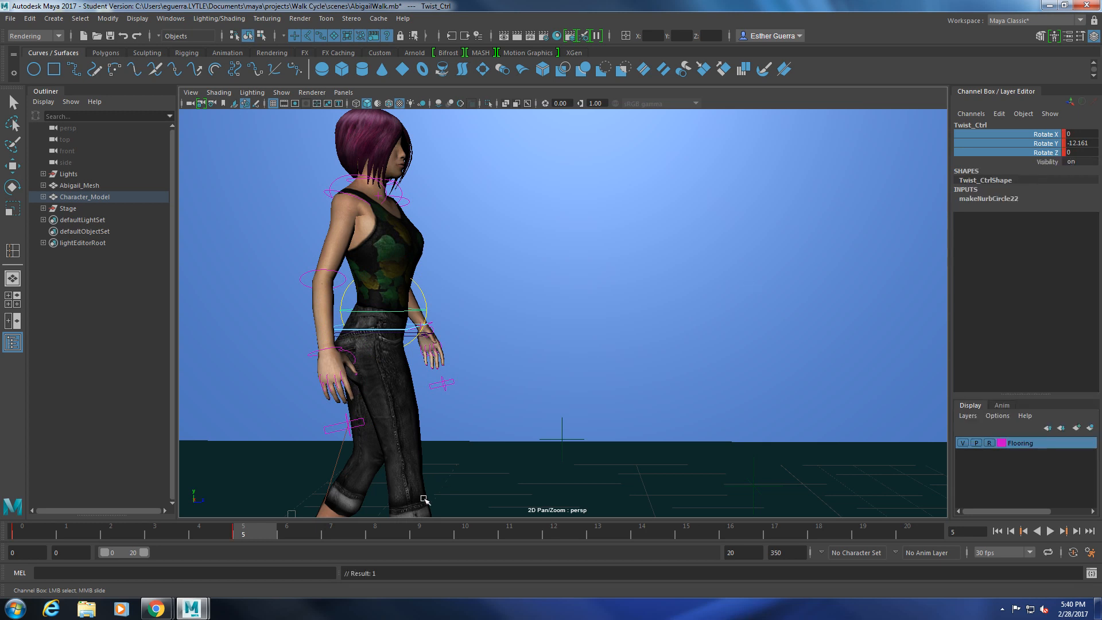
# - At frame 10, set Twist_Ctrl's Rotate Y to 0 and key its Rotate X, Y and Z channels
pyautogui.click(462, 534)
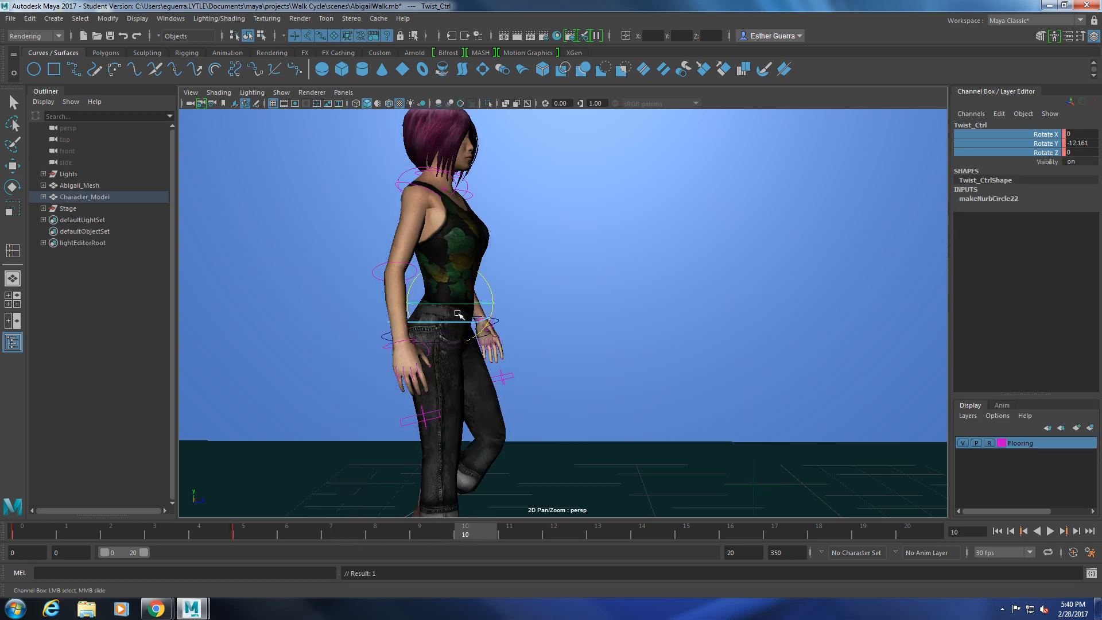
pyautogui.doubleClick(1090, 144)
pyautogui.write('0')
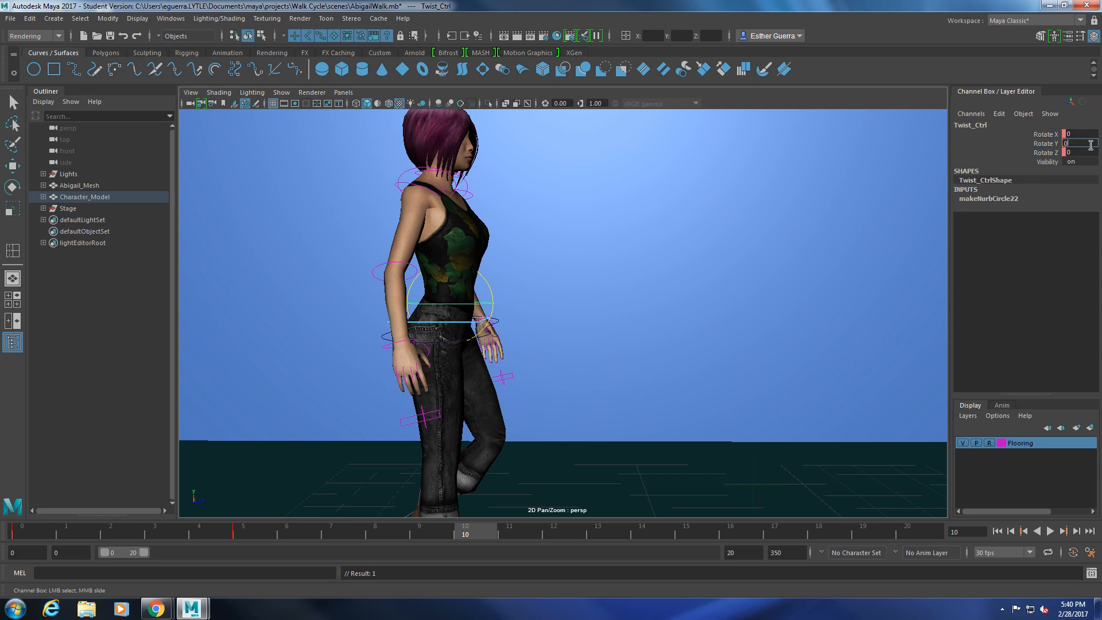
pyautogui.press('Return')
pyautogui.moveTo(1053, 135); pyautogui.dragTo(1051, 152)
pyautogui.rightClick(1050, 150)
pyautogui.click(1037, 170)
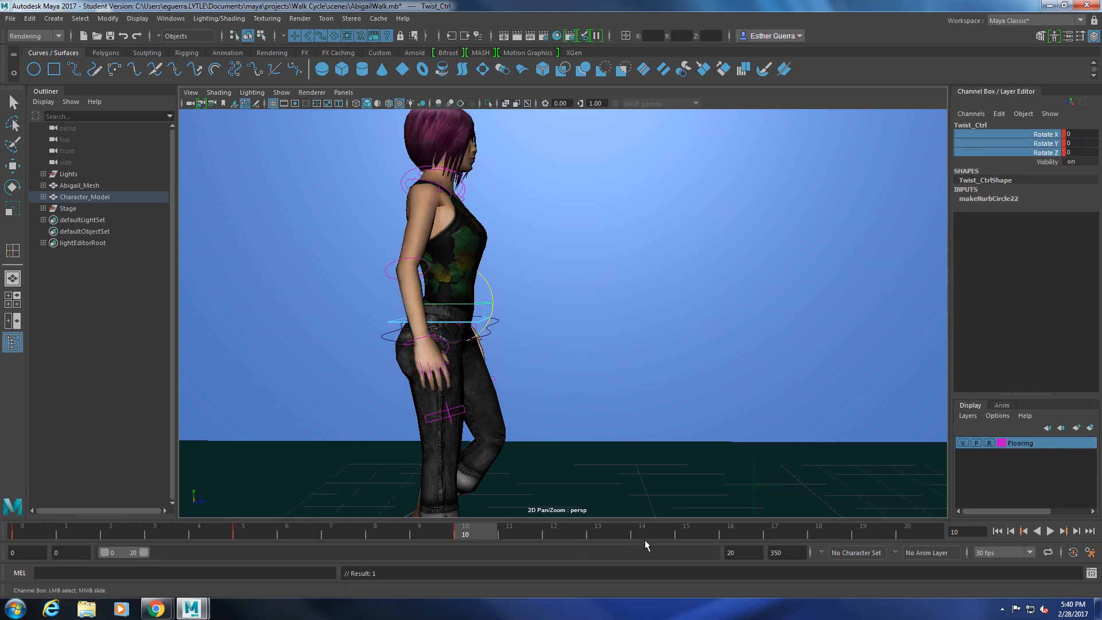
# - At frame 15, rotate Twist_Ctrl the opposite way to about Rotate Y 10.644 and key its rotation channels
pyautogui.click(701, 532)
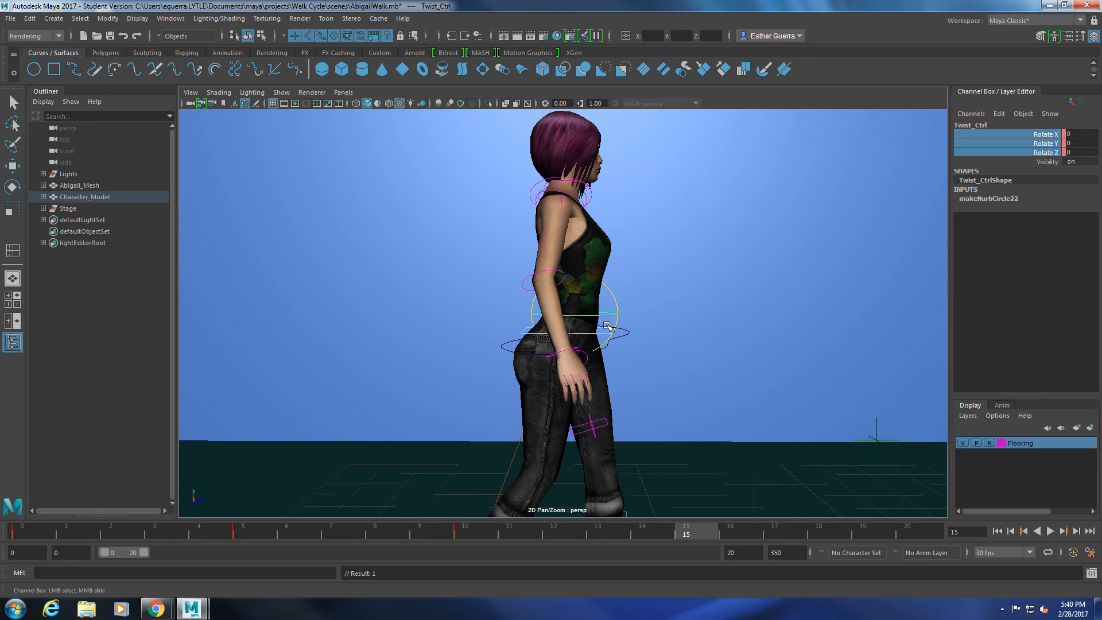
pyautogui.press('e')
pyautogui.moveTo(608, 317); pyautogui.dragTo(612, 316)
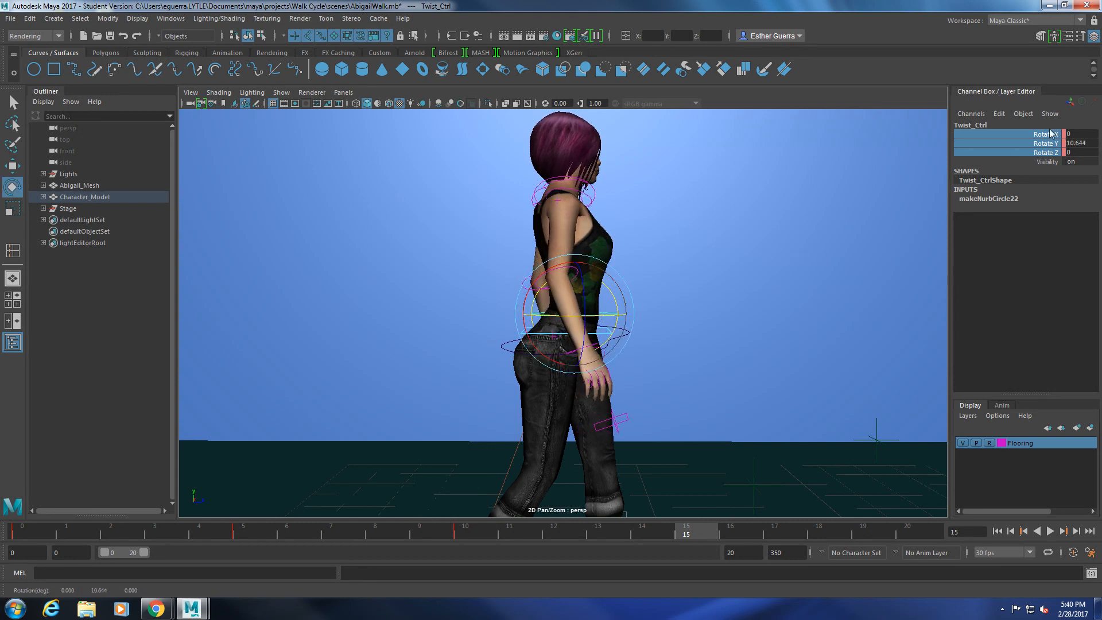
pyautogui.click(1051, 147)
pyautogui.moveTo(1050, 145); pyautogui.dragTo(1050, 151)
pyautogui.rightClick(1049, 145)
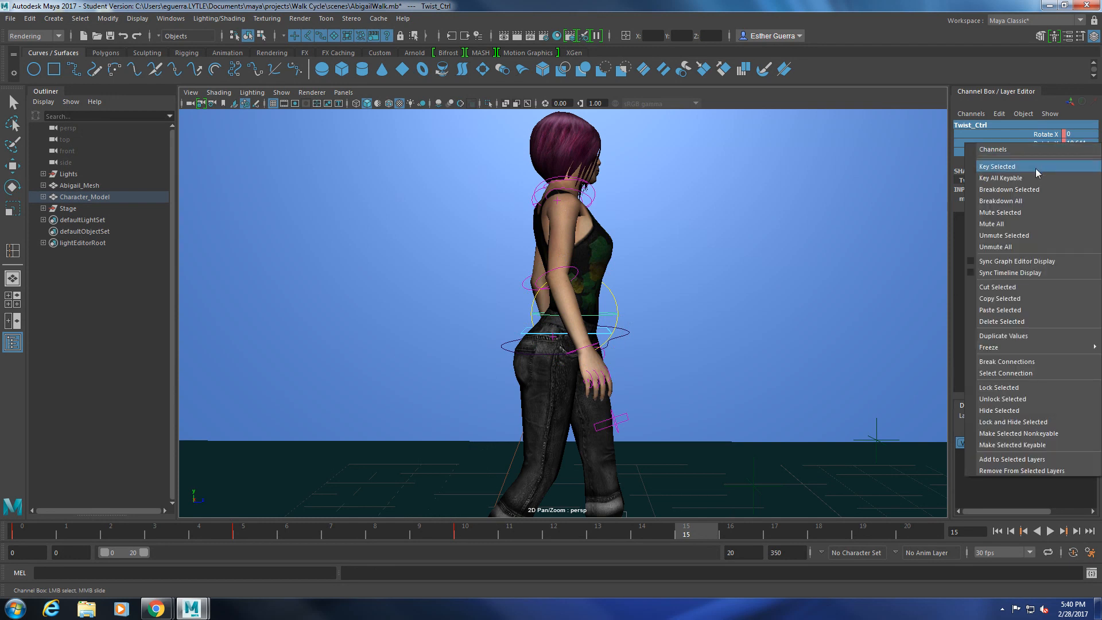
pyautogui.click(1036, 168)
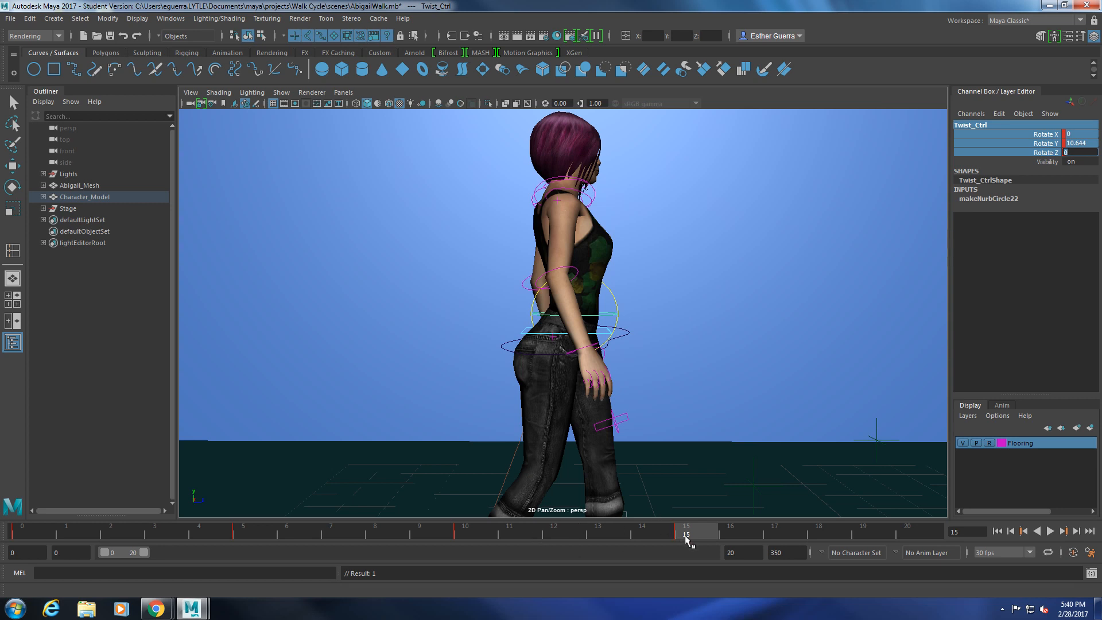
# - Scrub through frames 0 to 15 to review the torso twist with the full figure in view, and return to frame 0
pyautogui.moveTo(641, 537); pyautogui.dragTo(612, 538)
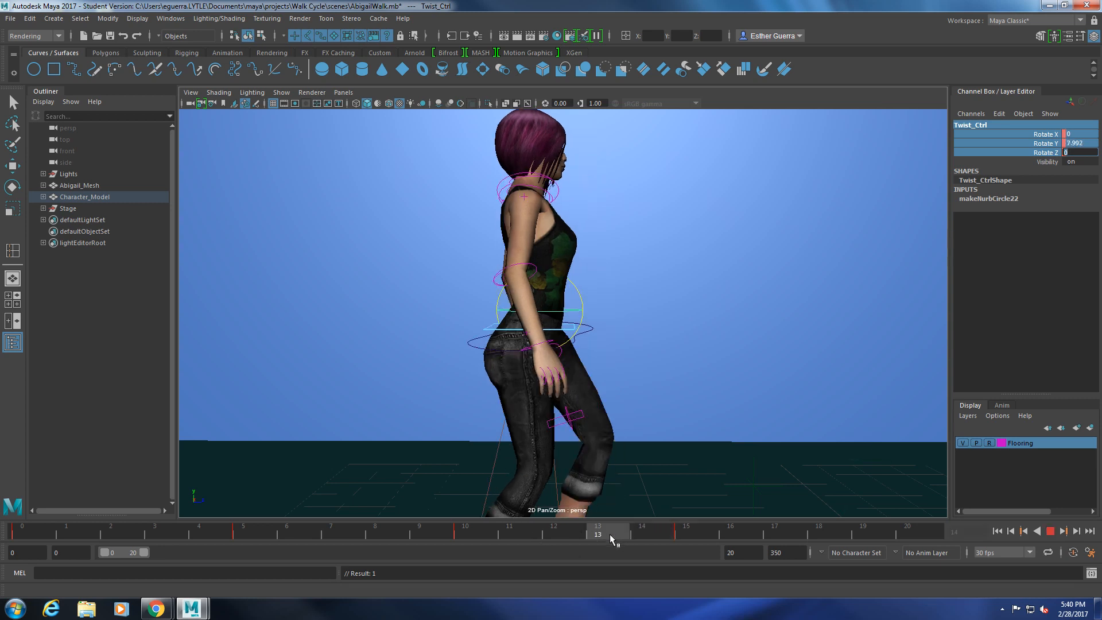
pyautogui.moveTo(442, 539); pyautogui.dragTo(97, 519)
pyautogui.moveTo(166, 524); pyautogui.dragTo(451, 536)
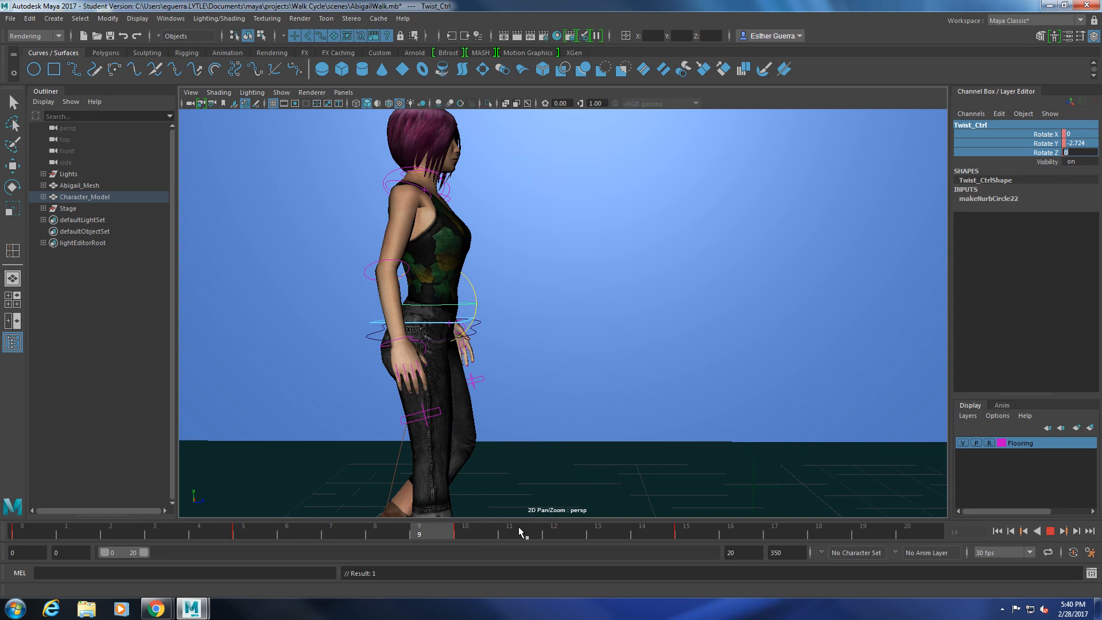
pyautogui.moveTo(538, 529); pyautogui.dragTo(556, 532)
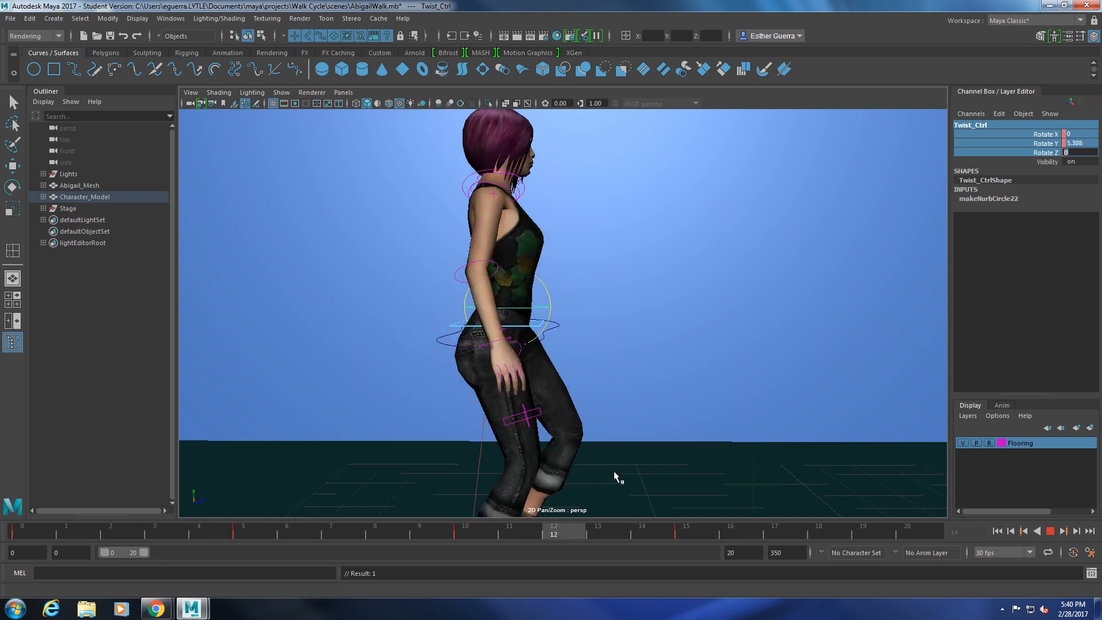
pyautogui.scroll(-3, 614, 471)
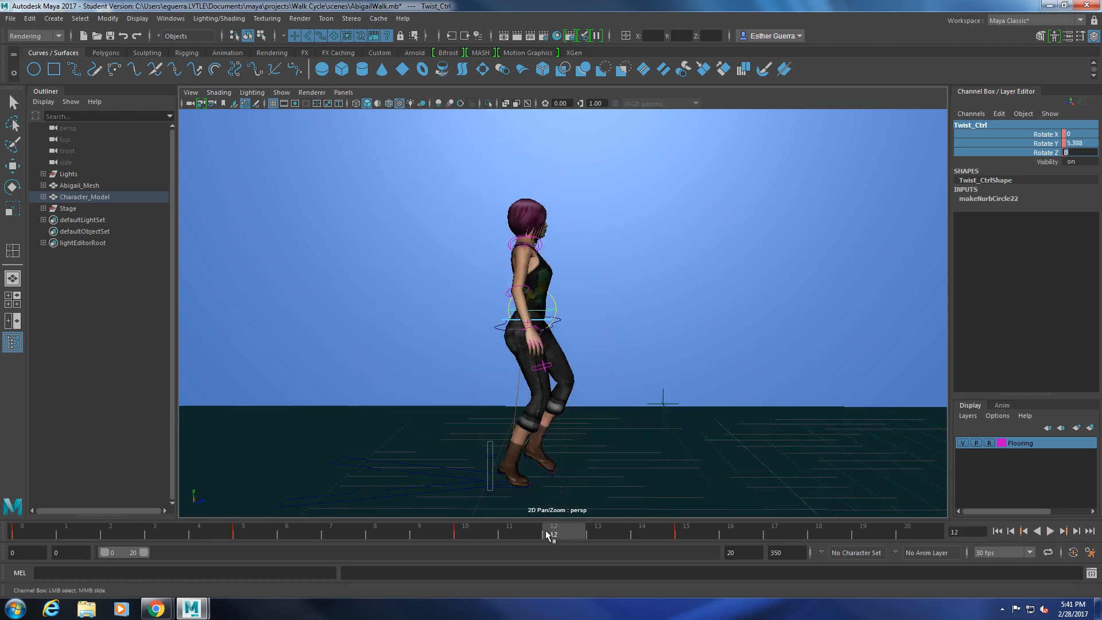
pyautogui.moveTo(584, 533); pyautogui.dragTo(183, 596)
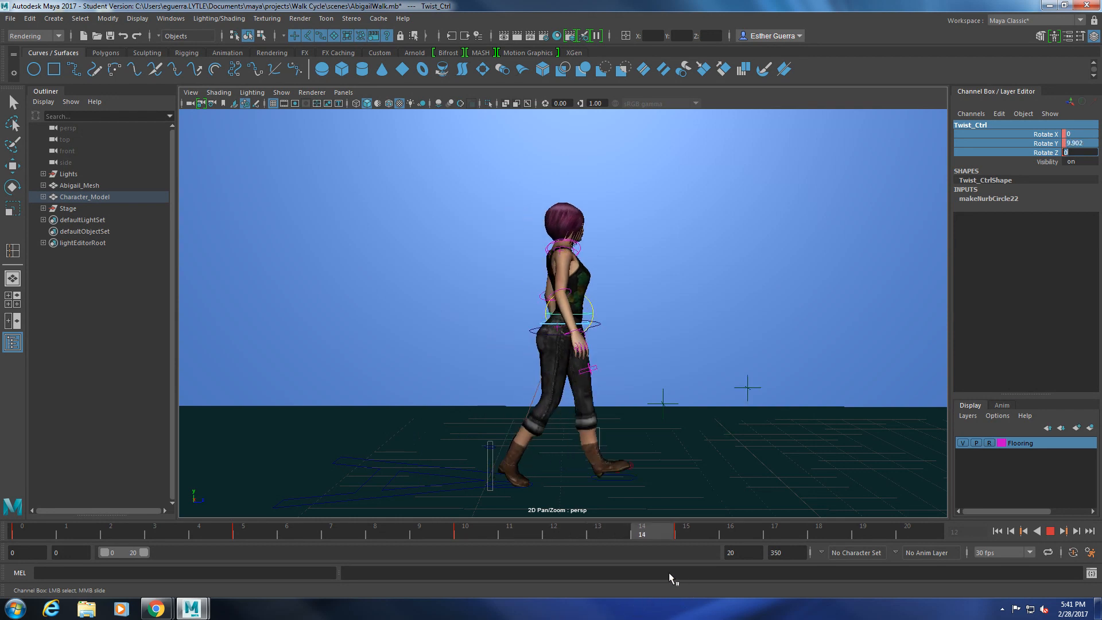
pyautogui.press('Escape')
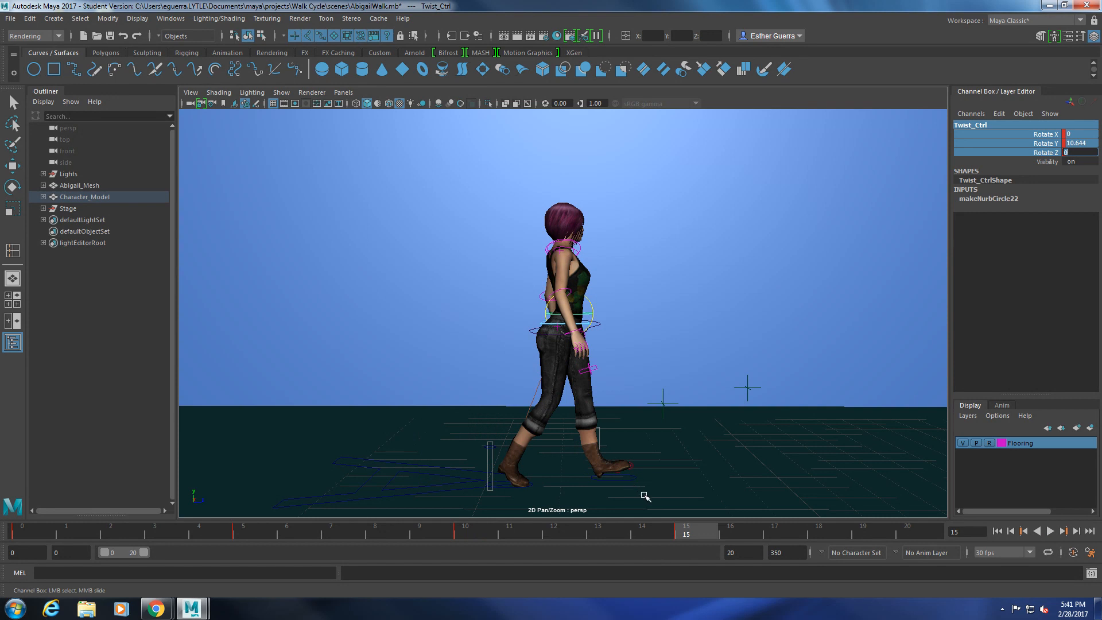
pyautogui.click(27, 532)
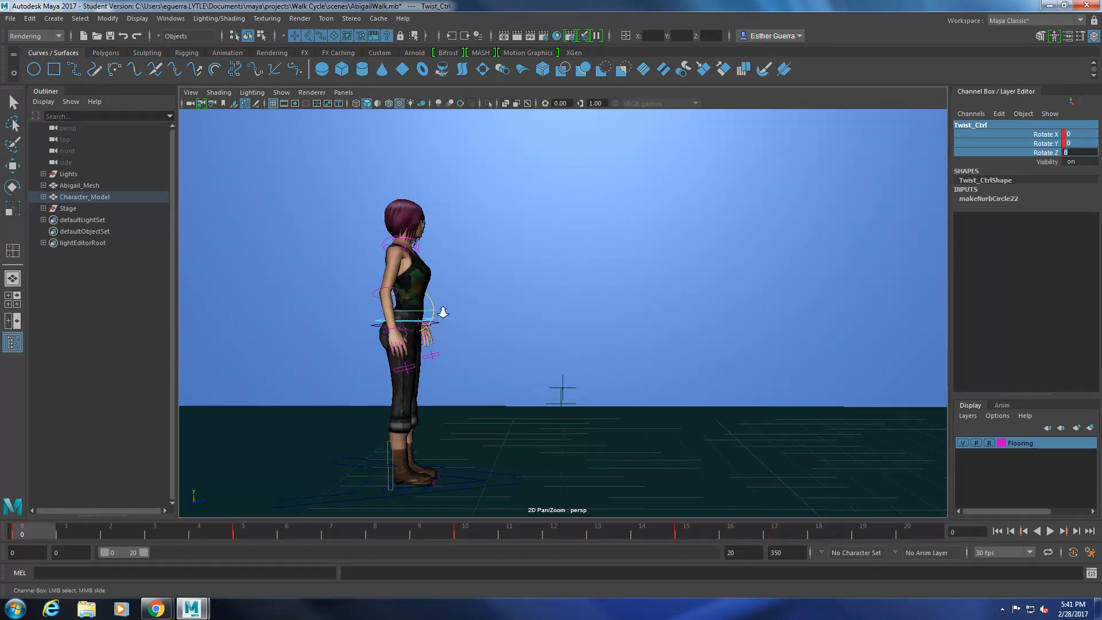
# - At frame 0, select Neck_Ctrl and key its Rotate X, Y and Z channels at 0
pyautogui.scroll(3, 462, 298)
pyautogui.keyDown('alt'); pyautogui.moveTo(407, 287); pyautogui.dragTo(480, 367, button='middle'); pyautogui.keyUp('alt')
pyautogui.scroll(5, 480, 367)
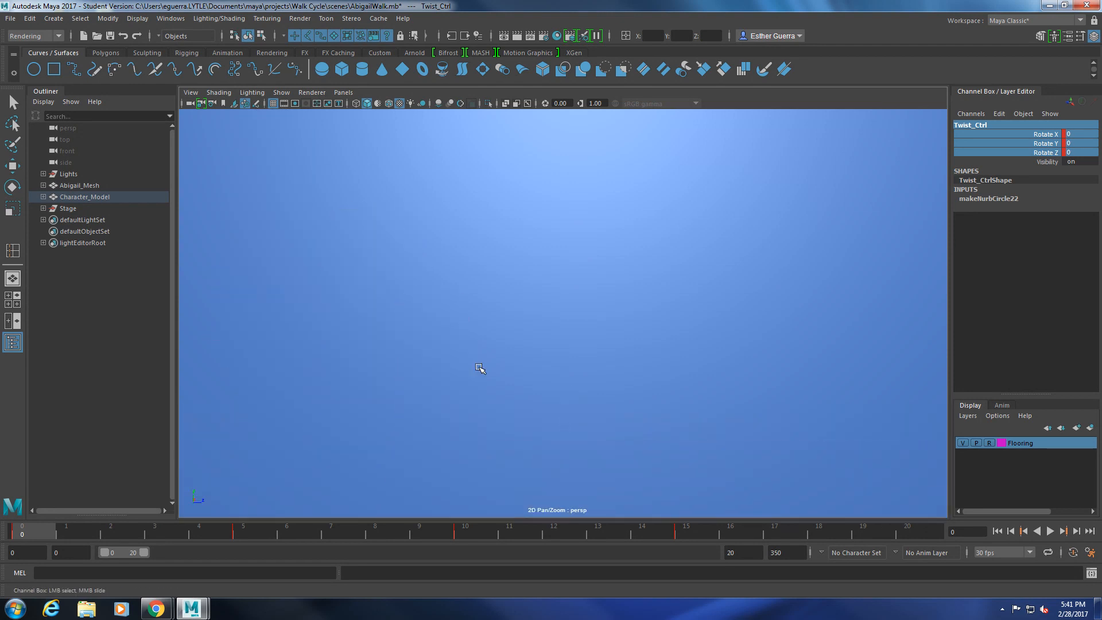
pyautogui.scroll(-2, 480, 368)
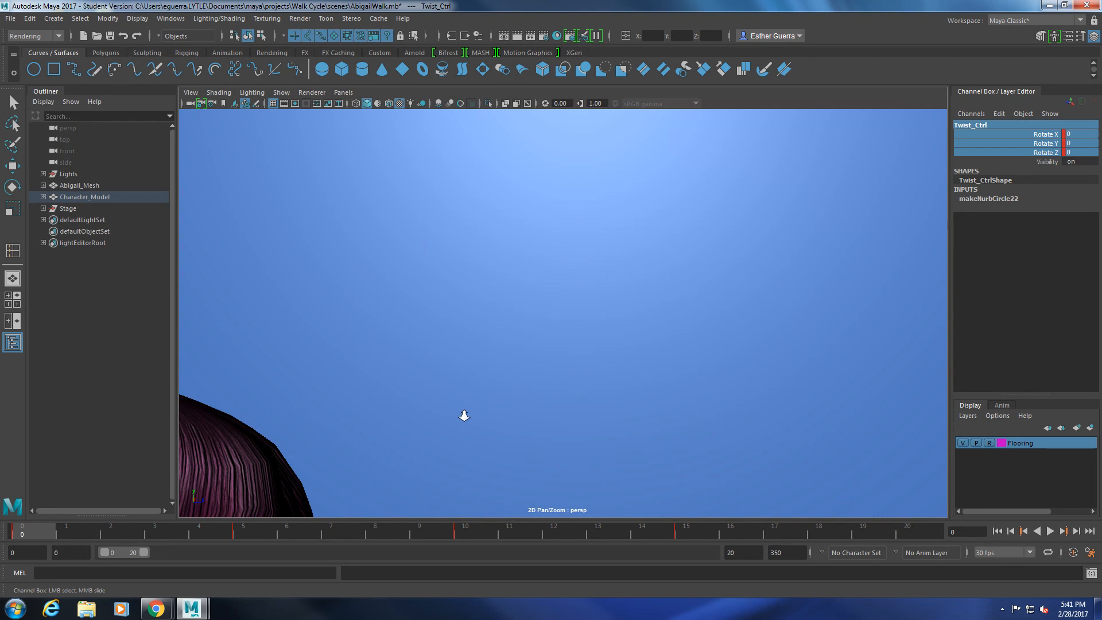
pyautogui.scroll(-3, 465, 413)
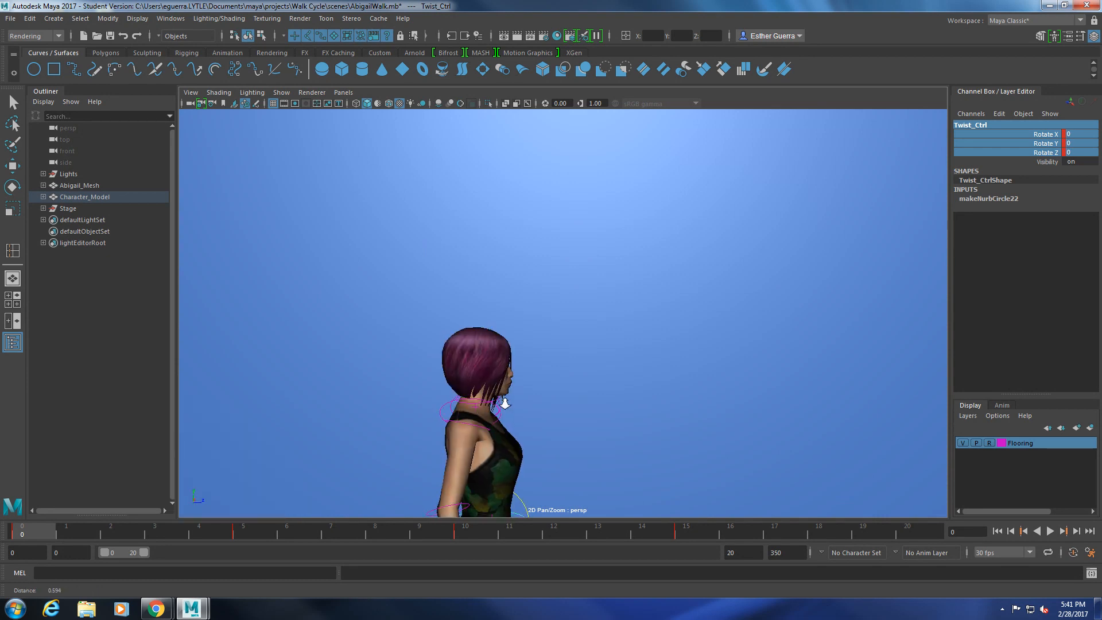
pyautogui.scroll(2, 519, 449)
pyautogui.moveTo(519, 450); pyautogui.dragTo(525, 402, button='middle')
pyautogui.moveTo(472, 175); pyautogui.dragTo(482, 208, button='middle')
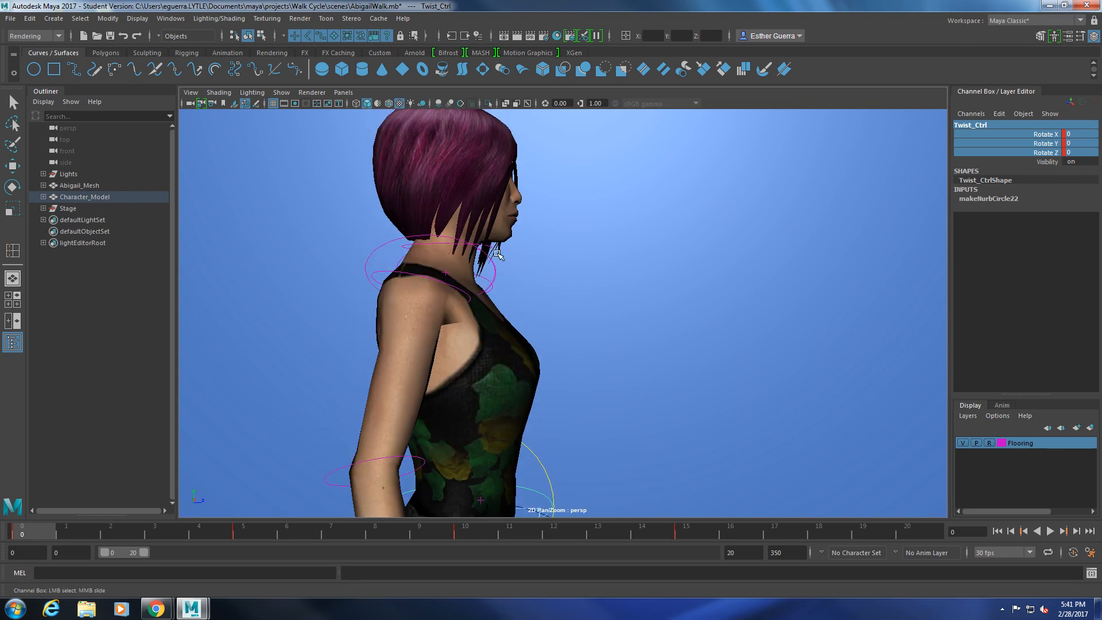
pyautogui.click(485, 246)
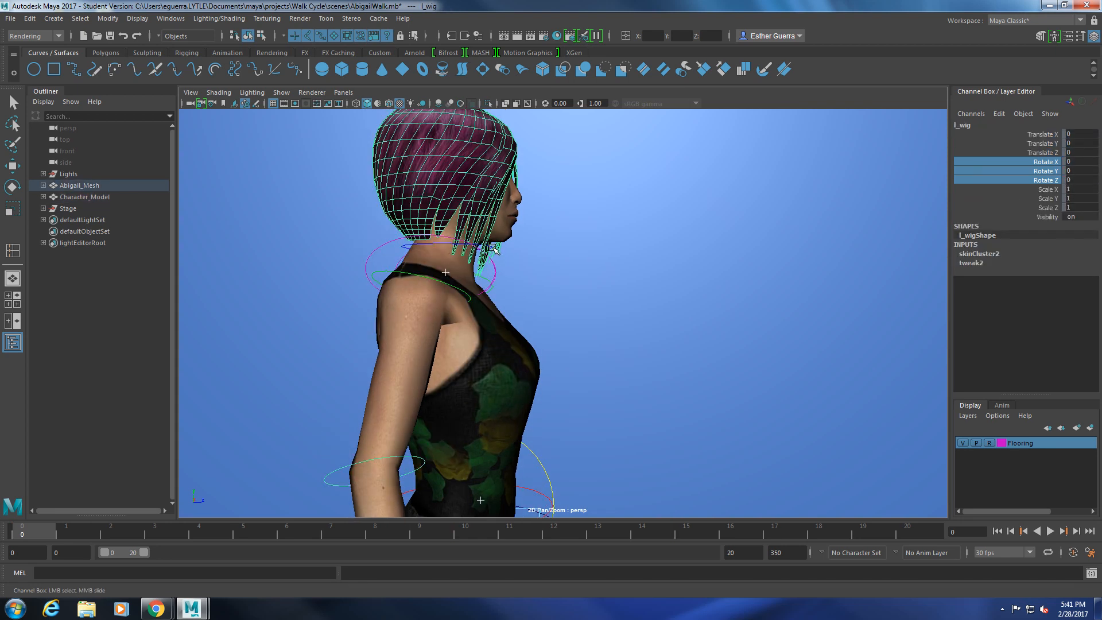
pyautogui.click(425, 241)
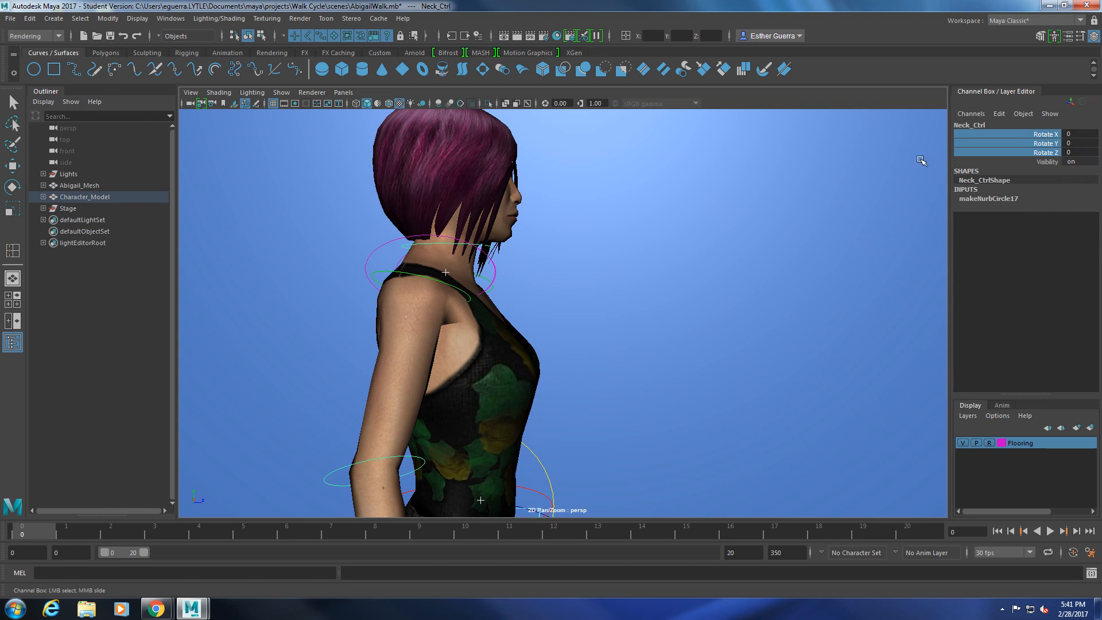
pyautogui.press('e')
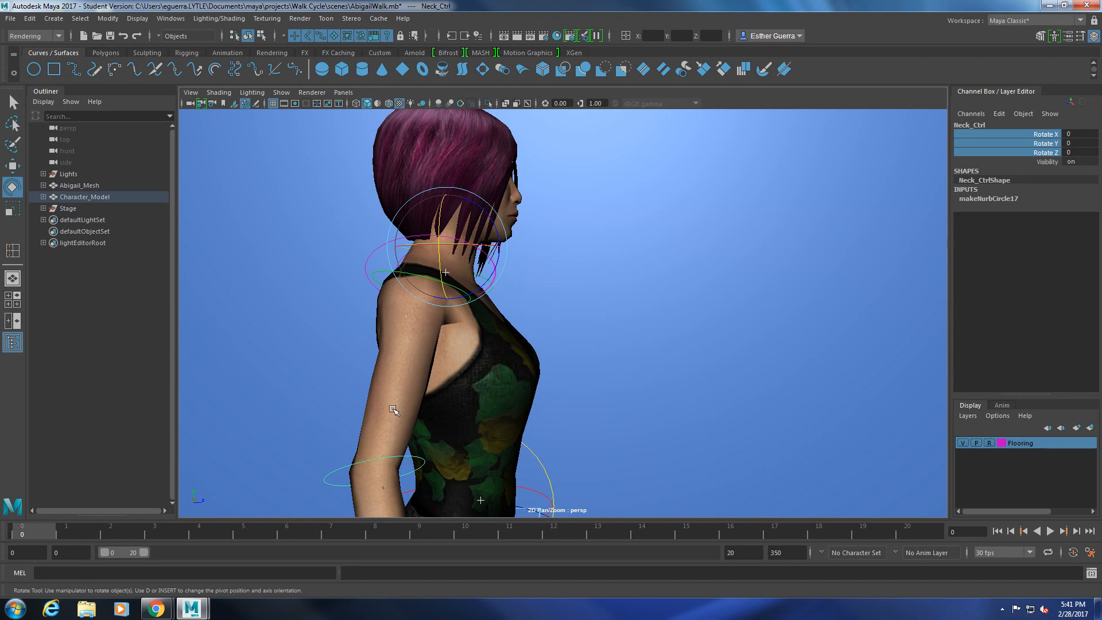
pyautogui.rightClick(1051, 152)
pyautogui.click(1048, 165)
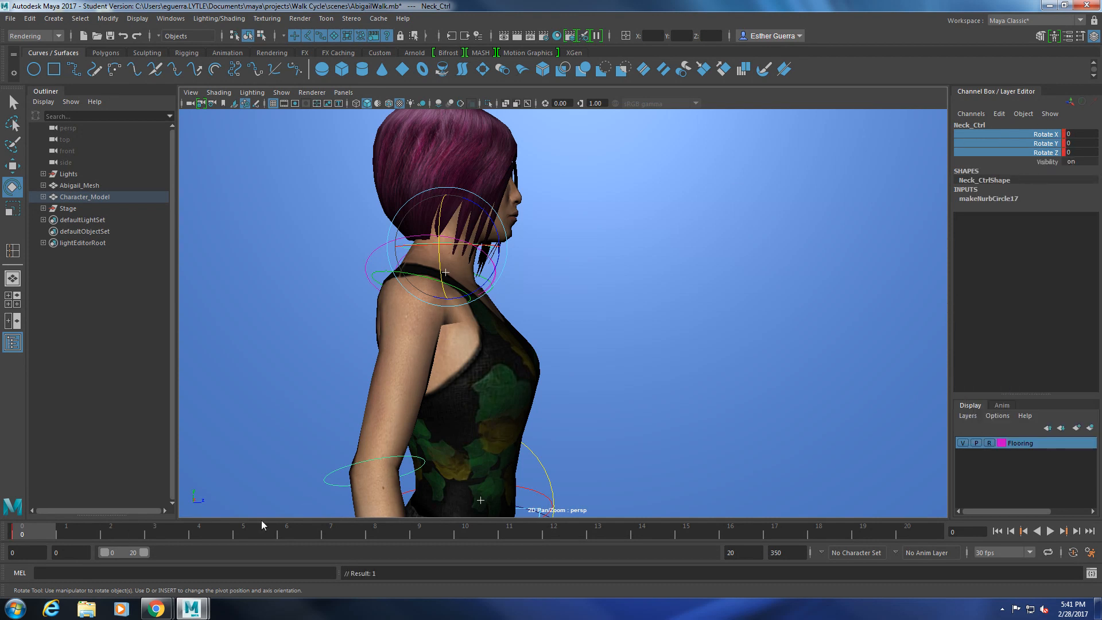
# - At frame 5, rotate Neck_Ctrl to about Rotate X 12.921, Y -0.73 and Z 3.178, facing the head forward, and key its rotation channels
pyautogui.click(232, 532)
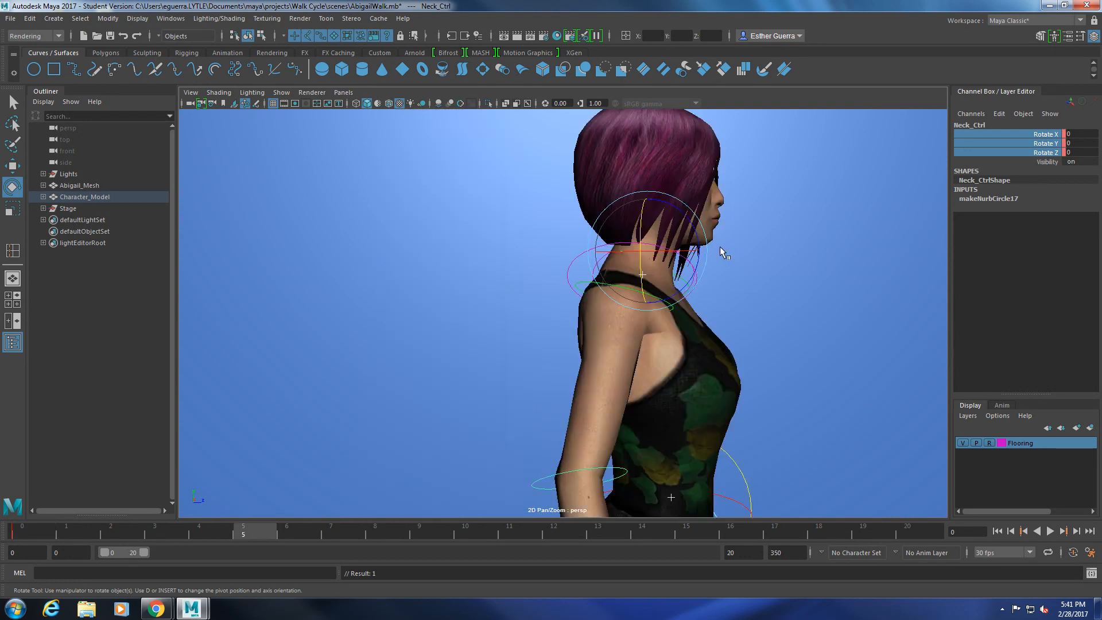
pyautogui.scroll(-5, 739, 336)
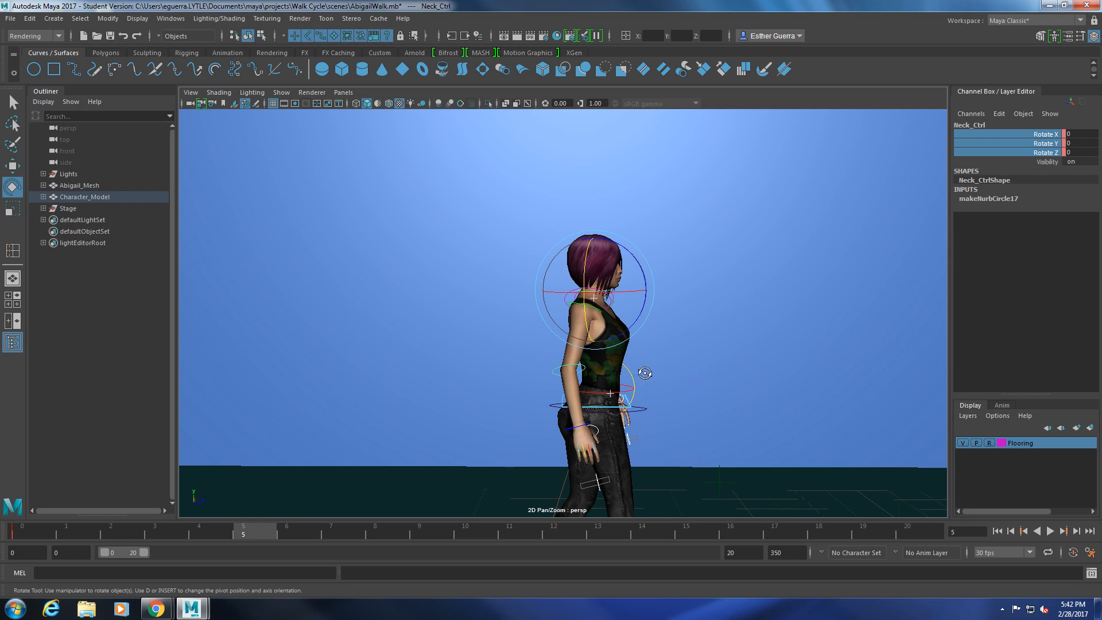
pyautogui.keyDown('alt'); pyautogui.moveTo(637, 372); pyautogui.dragTo(468, 364); pyautogui.keyUp('alt')
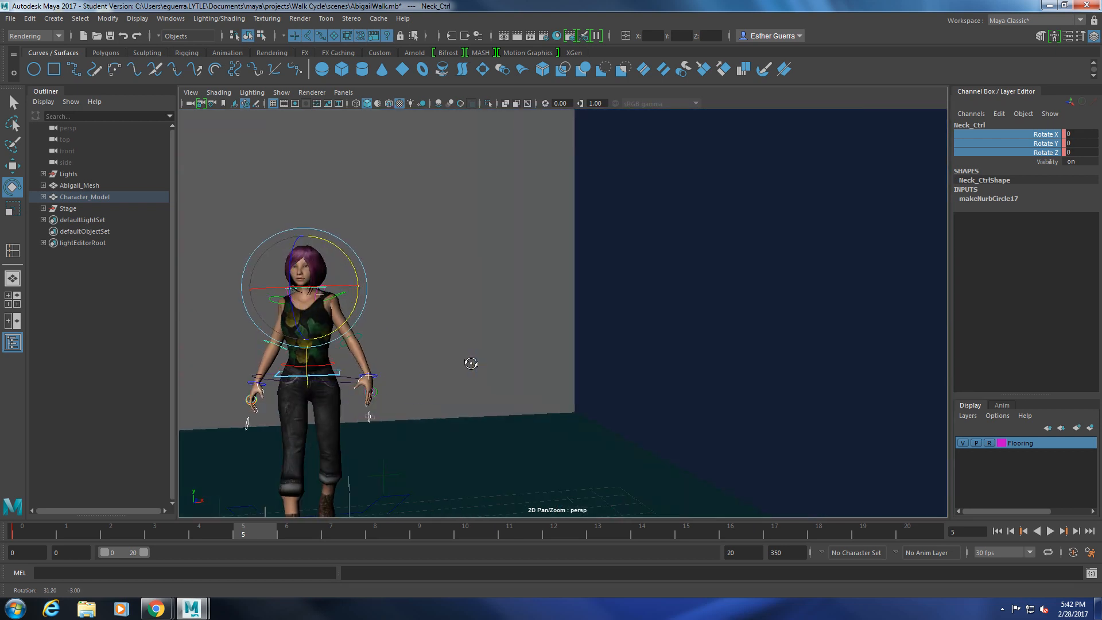
pyautogui.keyDown('alt'); pyautogui.moveTo(429, 374); pyautogui.dragTo(372, 386, button='middle'); pyautogui.keyUp('alt')
pyautogui.keyDown('alt'); pyautogui.moveTo(430, 375); pyautogui.dragTo(457, 380, button='middle'); pyautogui.keyUp('alt')
pyautogui.moveTo(363, 246); pyautogui.dragTo(373, 245)
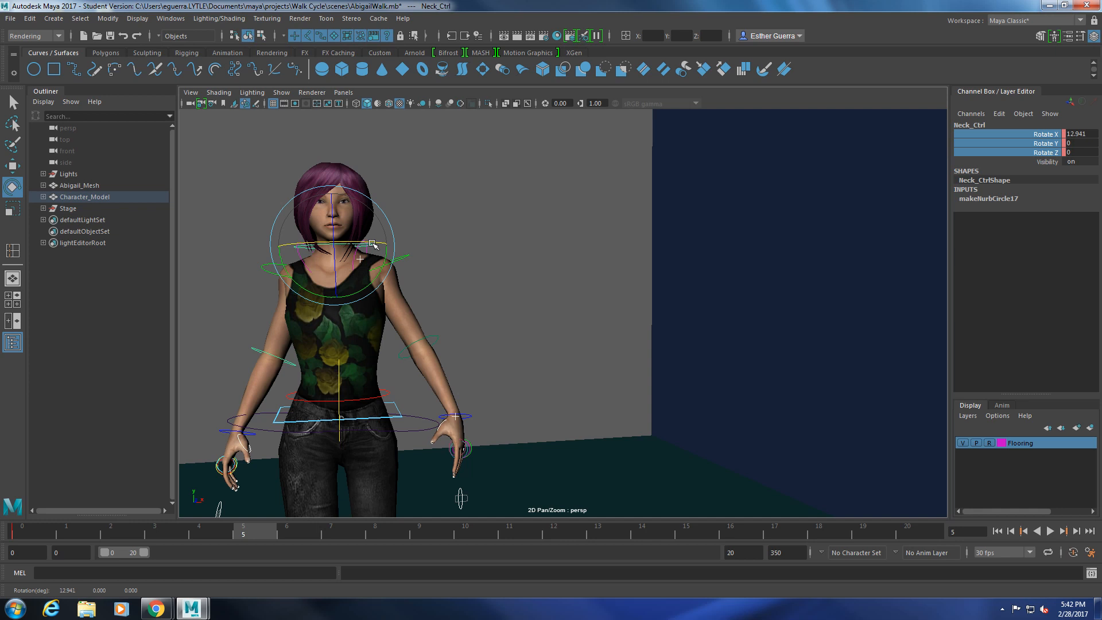
pyautogui.moveTo(332, 224); pyautogui.dragTo(333, 225)
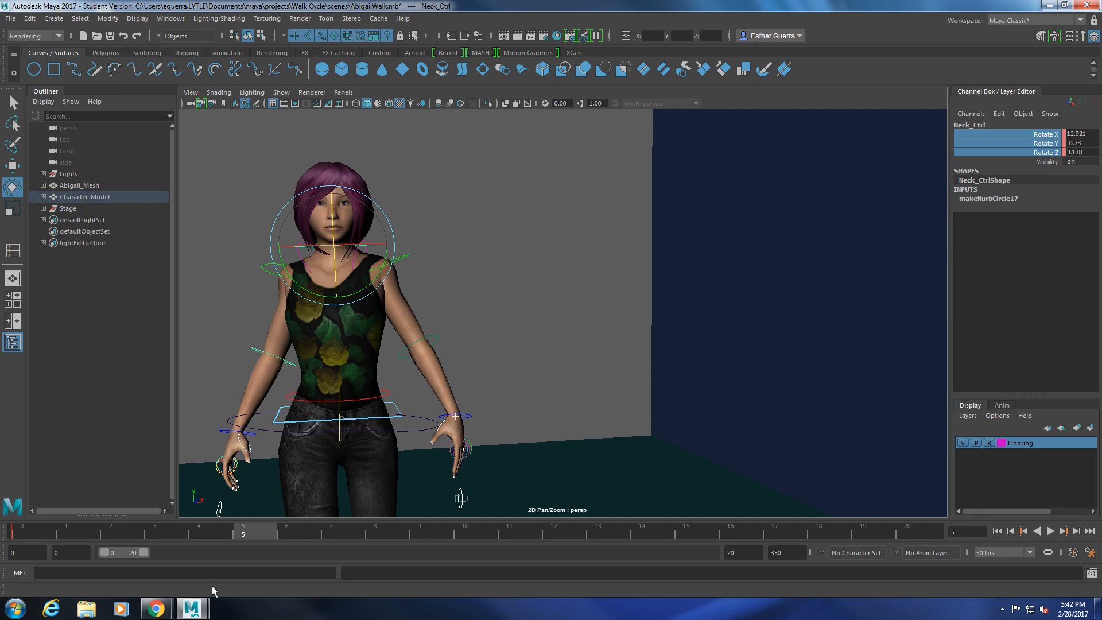
pyautogui.moveTo(1056, 134); pyautogui.dragTo(1056, 153)
pyautogui.rightClick(1056, 152)
pyautogui.click(1038, 176)
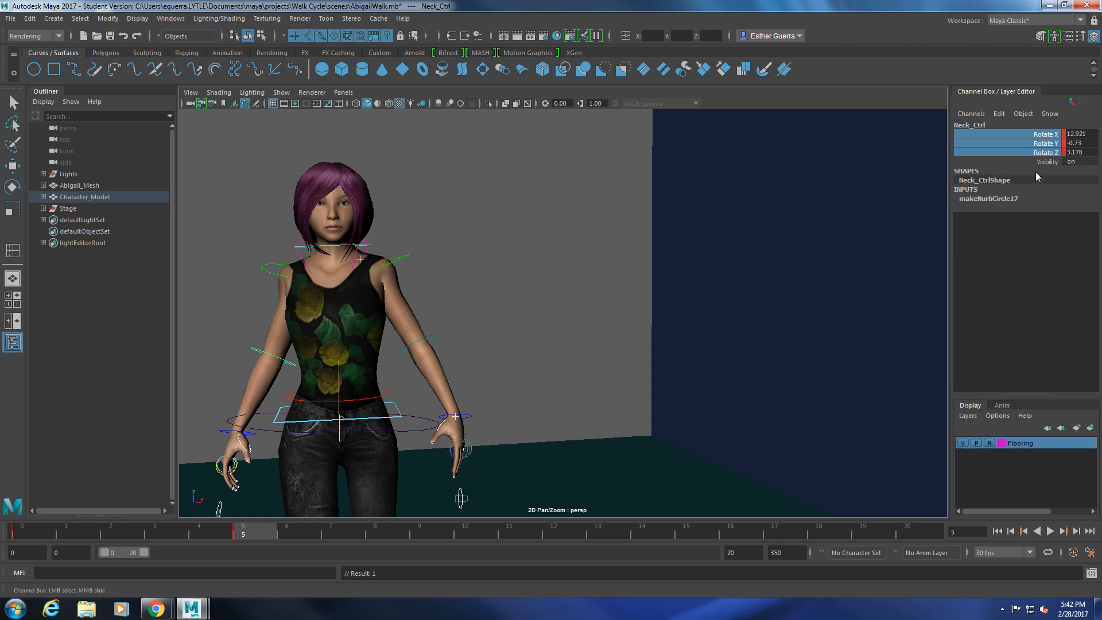
# - At frame 10, rotate Neck_Ctrl to about Rotate X 0.919, Y -0.752 and Z 4.575 and key its rotation channels
pyautogui.click(452, 535)
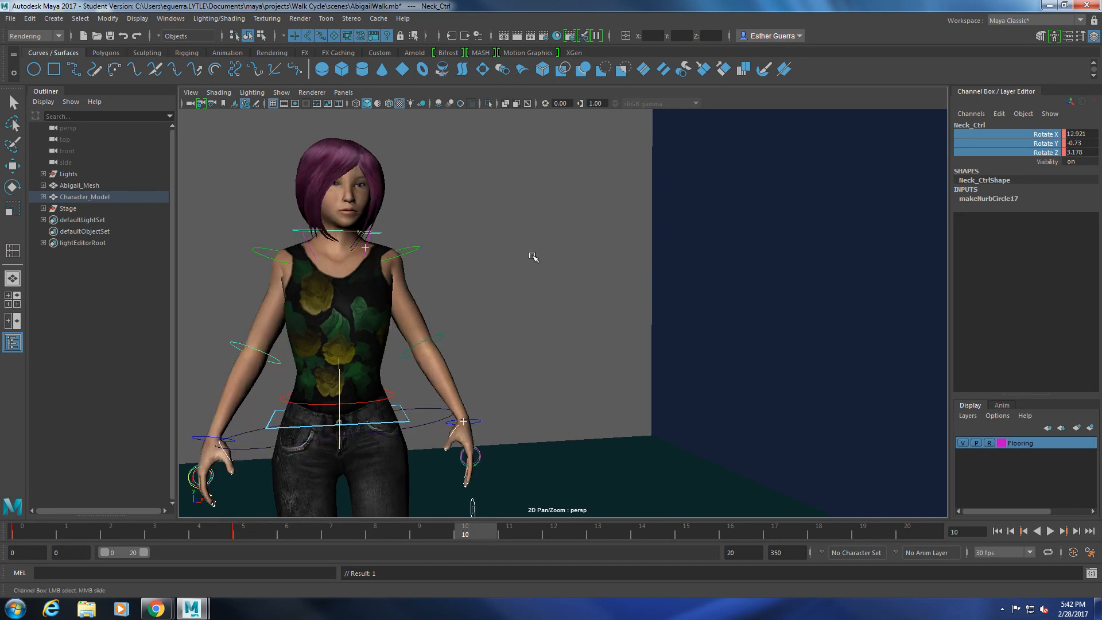
pyautogui.press('e')
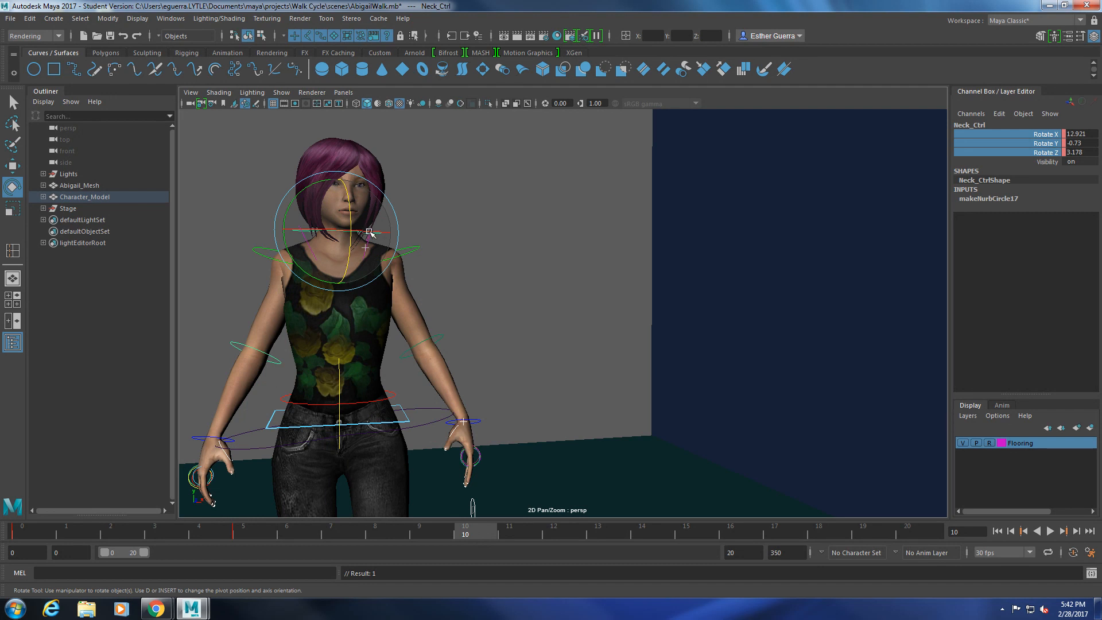
pyautogui.moveTo(372, 232); pyautogui.dragTo(372, 231)
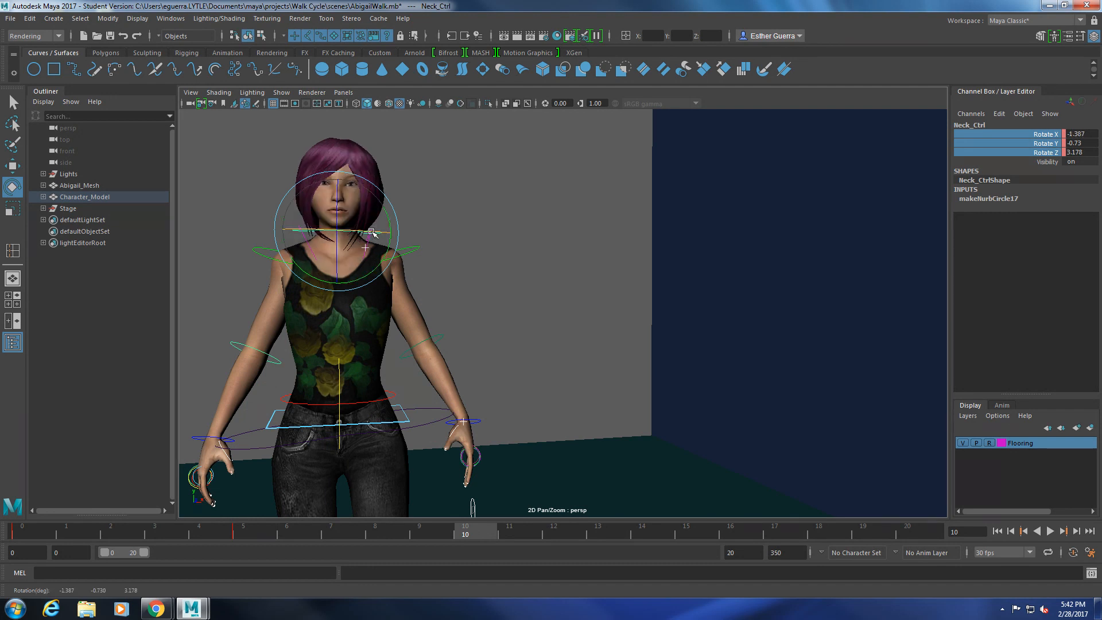
pyautogui.moveTo(374, 233); pyautogui.dragTo(374, 232)
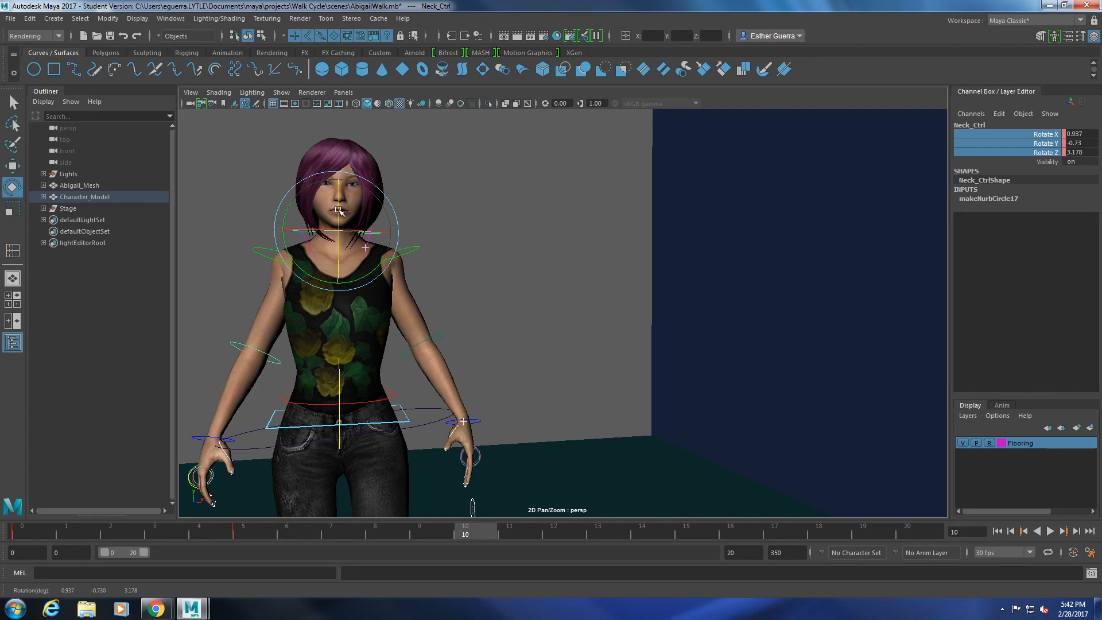
pyautogui.moveTo(343, 253); pyautogui.dragTo(339, 260)
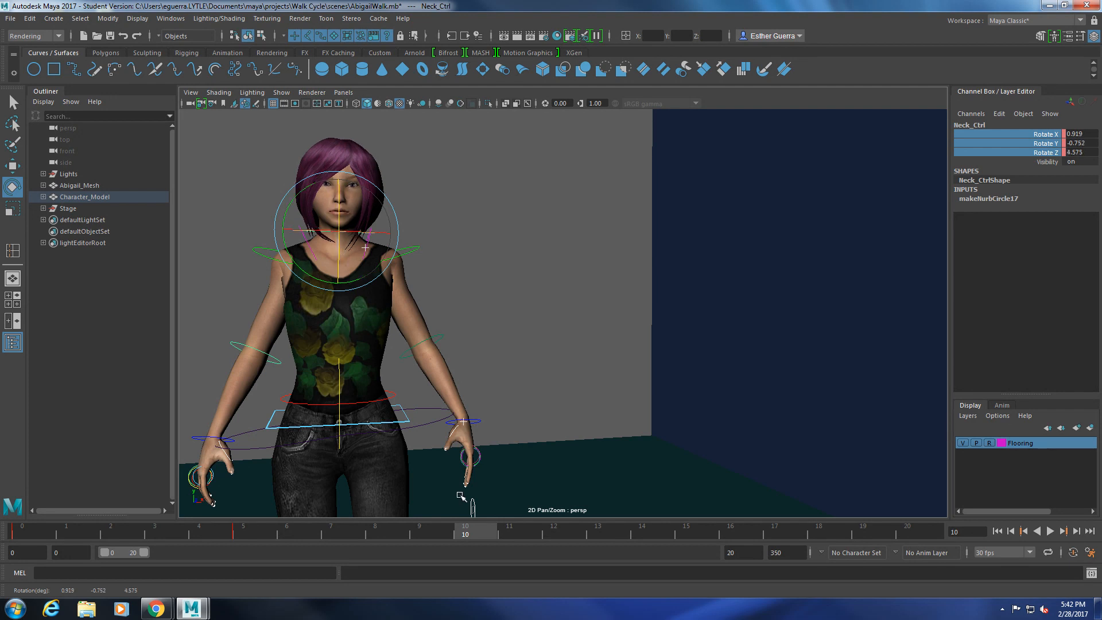
pyautogui.rightClick(1051, 149)
pyautogui.click(1020, 172)
# - At frame 15, rotate Neck_Ctrl to about Rotate X -9.827, Y 7.264 and Z 3.191 and key its rotation channels
pyautogui.moveTo(486, 536); pyautogui.dragTo(679, 533)
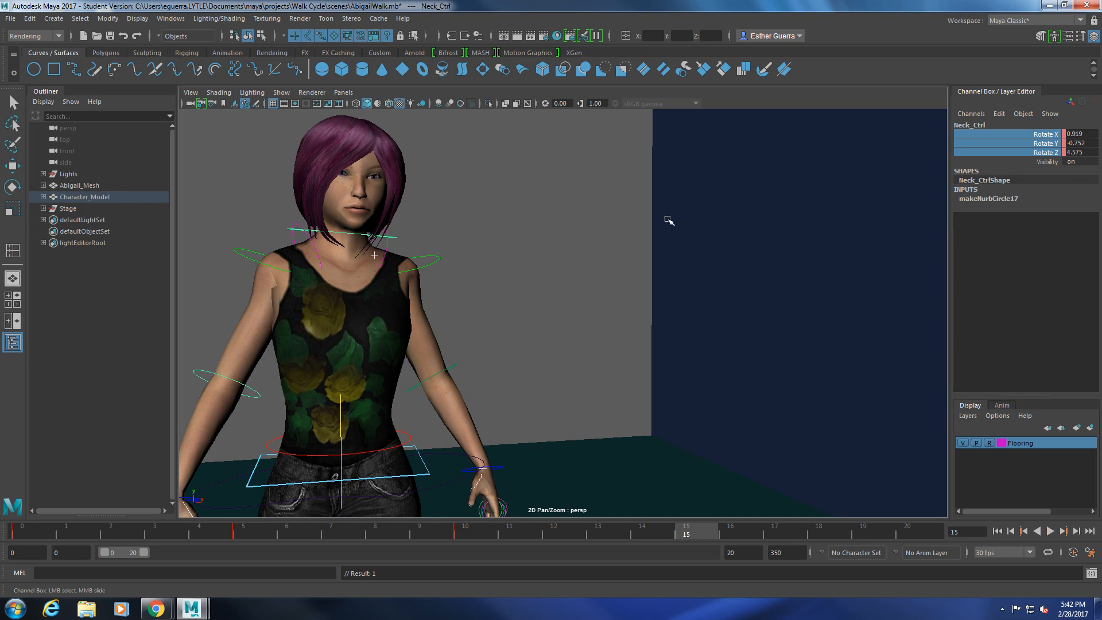
pyautogui.press('e')
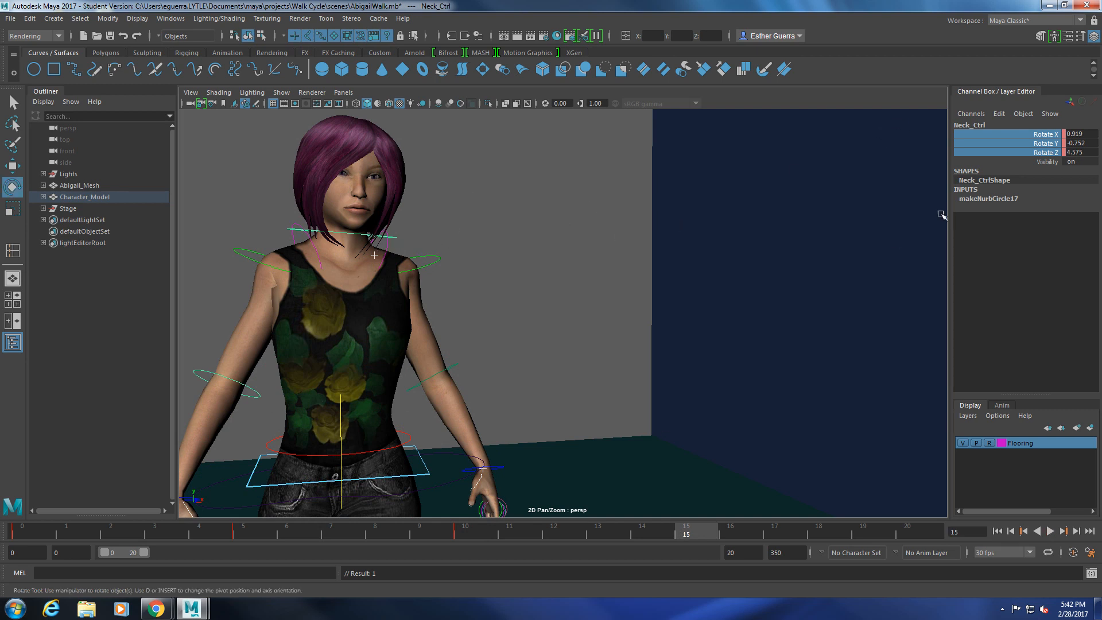
pyautogui.click(400, 239)
pyautogui.moveTo(377, 239); pyautogui.dragTo(314, 223)
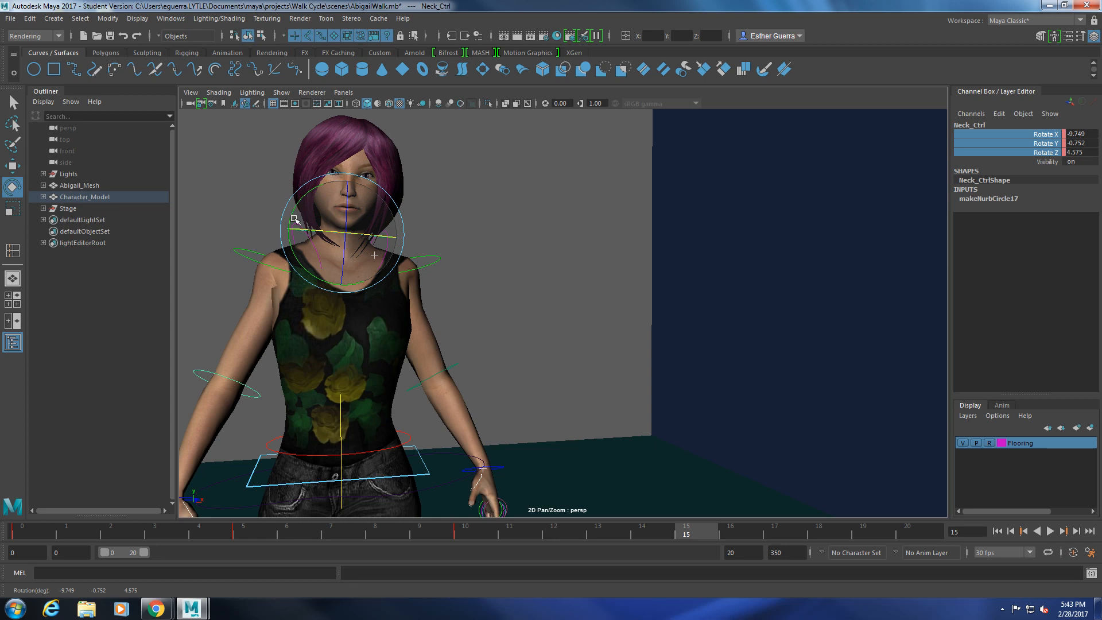
pyautogui.moveTo(294, 231); pyautogui.dragTo(391, 222)
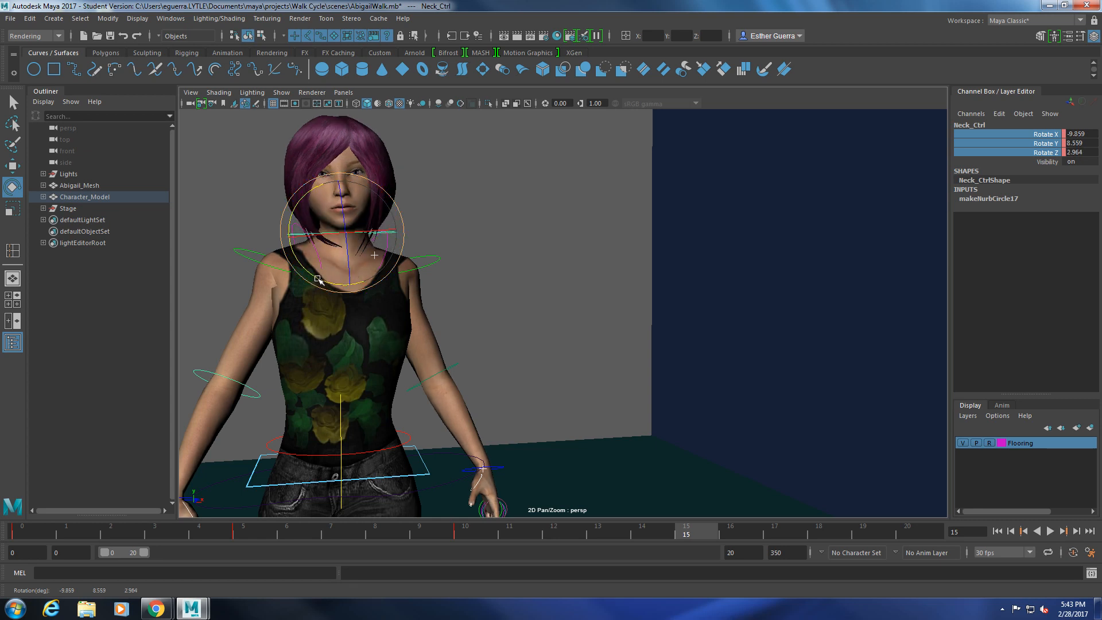
pyautogui.hotkey('ctrl', 'z')
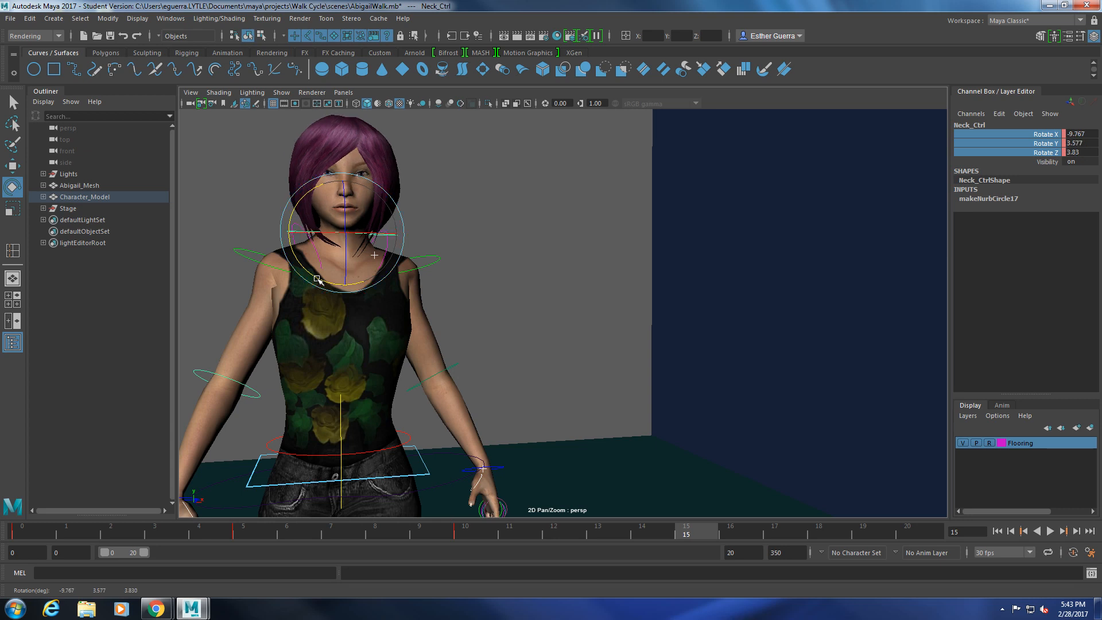
pyautogui.moveTo(315, 277); pyautogui.dragTo(317, 278)
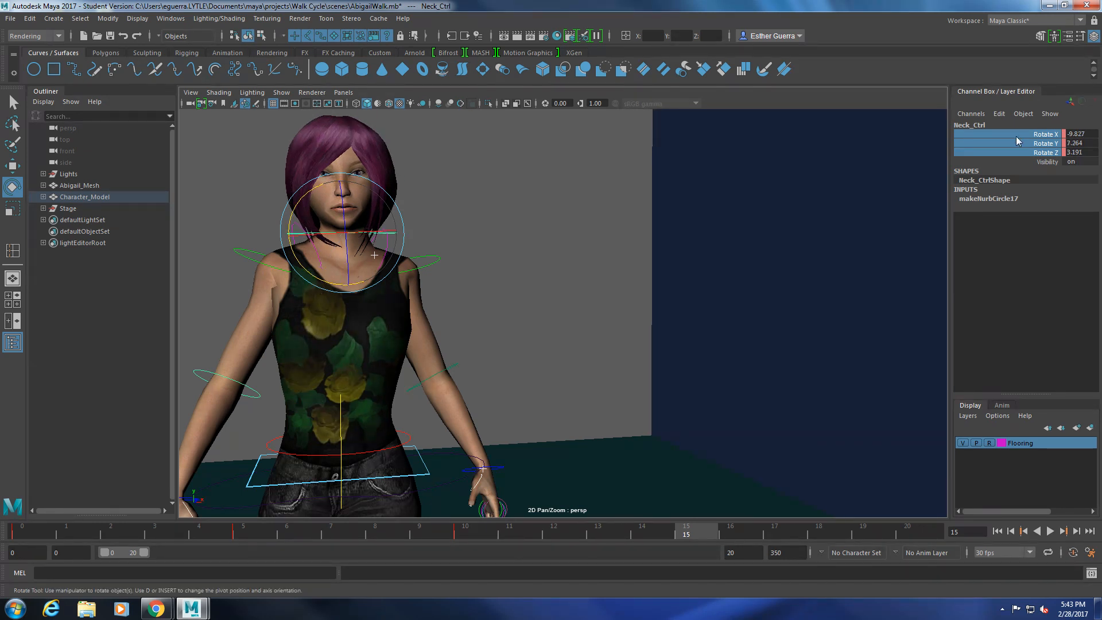
pyautogui.moveTo(1018, 133); pyautogui.dragTo(1019, 148)
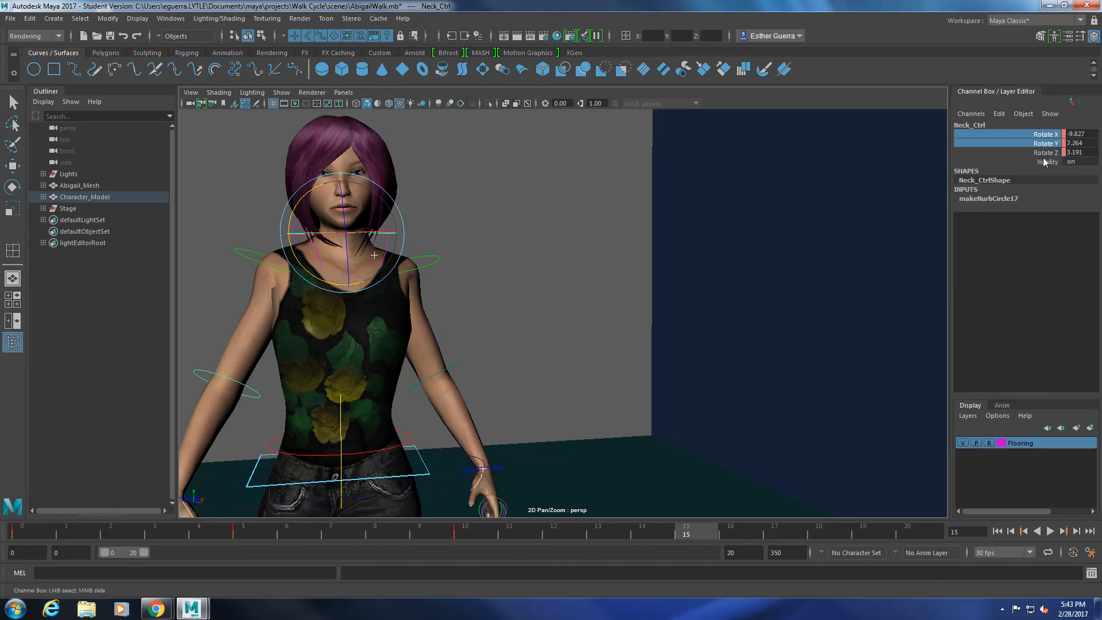
pyautogui.click(1047, 153)
pyautogui.moveTo(1049, 152); pyautogui.dragTo(1049, 138)
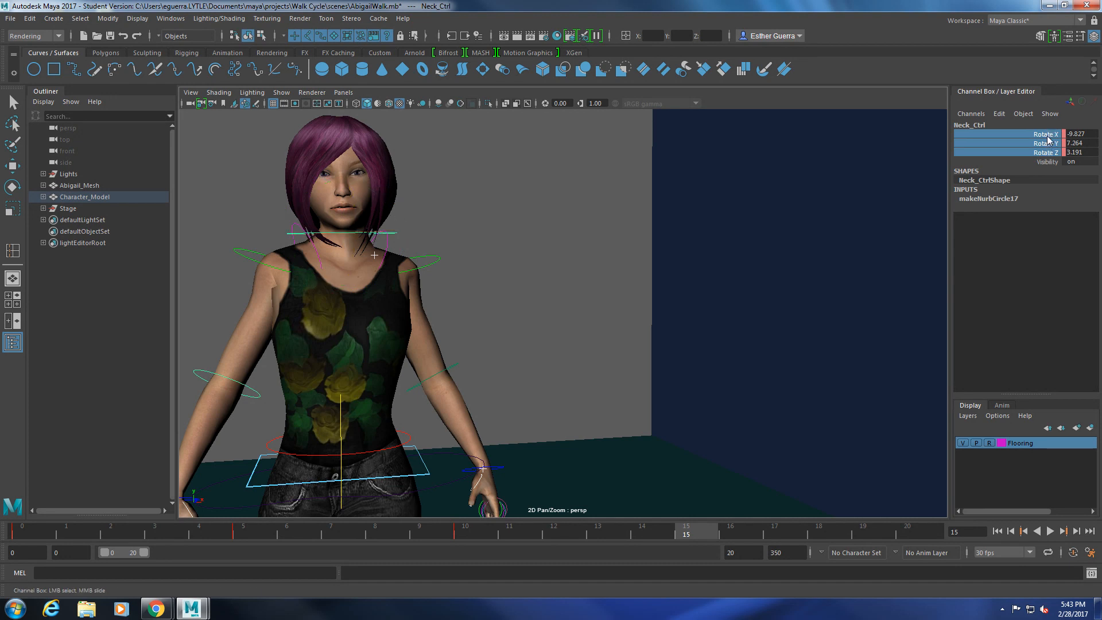
pyautogui.rightClick(1048, 138)
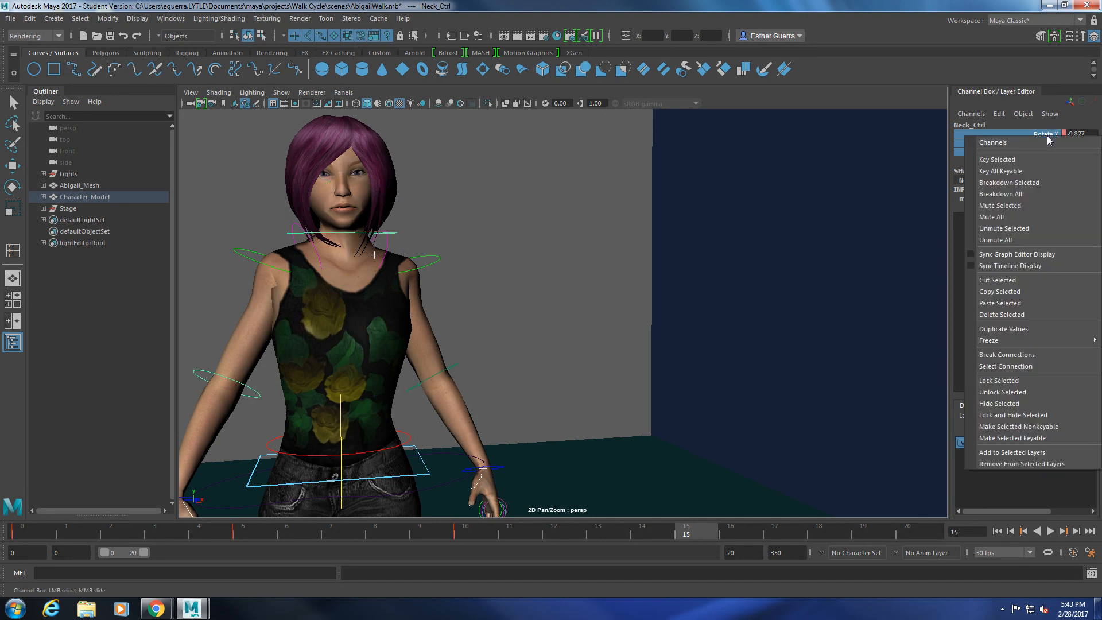
pyautogui.click(1031, 163)
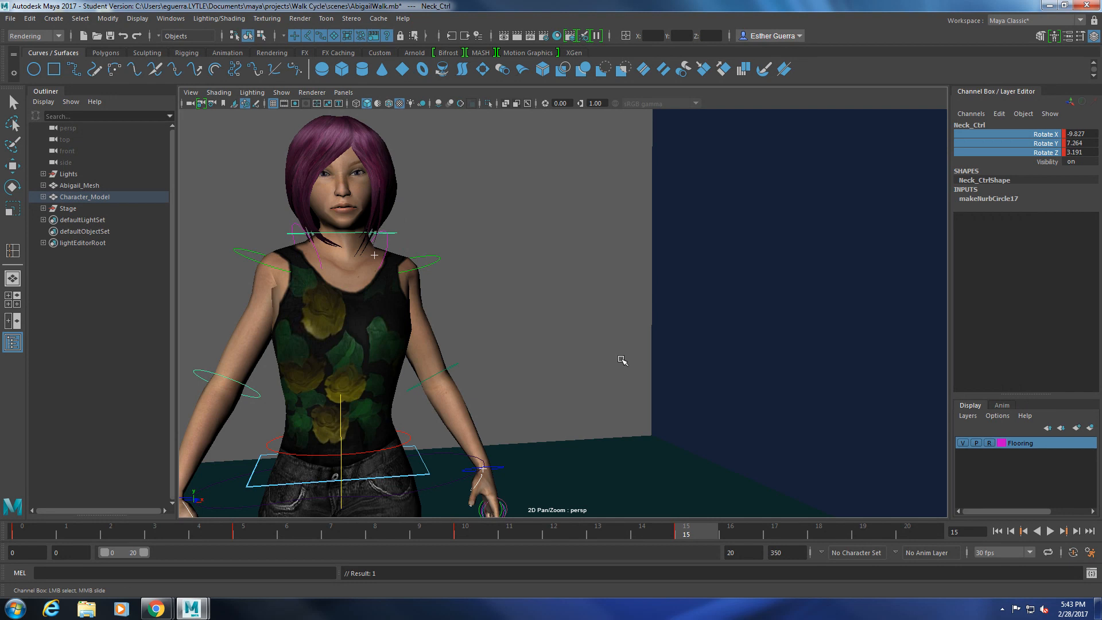
# - Review the neck motion over frames 0 to 15 from the front and the side, and return to frame 0
pyautogui.moveTo(683, 538); pyautogui.dragTo(42, 542)
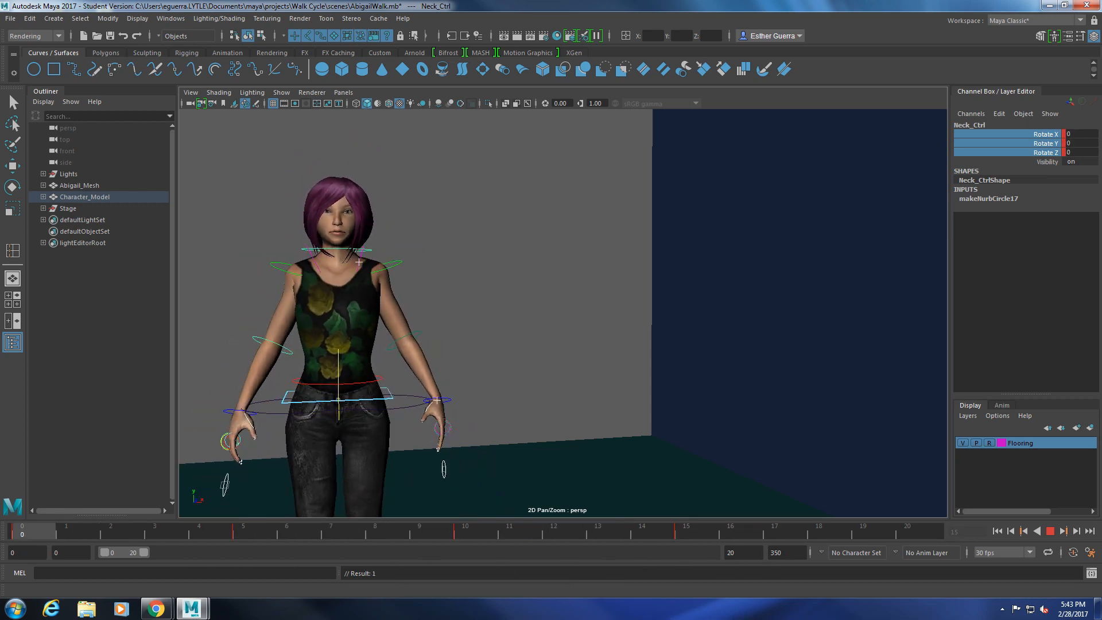
pyautogui.scroll(-3, 568, 351)
pyautogui.keyDown('alt'); pyautogui.moveTo(549, 362); pyautogui.dragTo(659, 358); pyautogui.keyUp('alt')
pyautogui.keyDown('alt'); pyautogui.moveTo(674, 366); pyautogui.dragTo(563, 352, button='middle'); pyautogui.keyUp('alt')
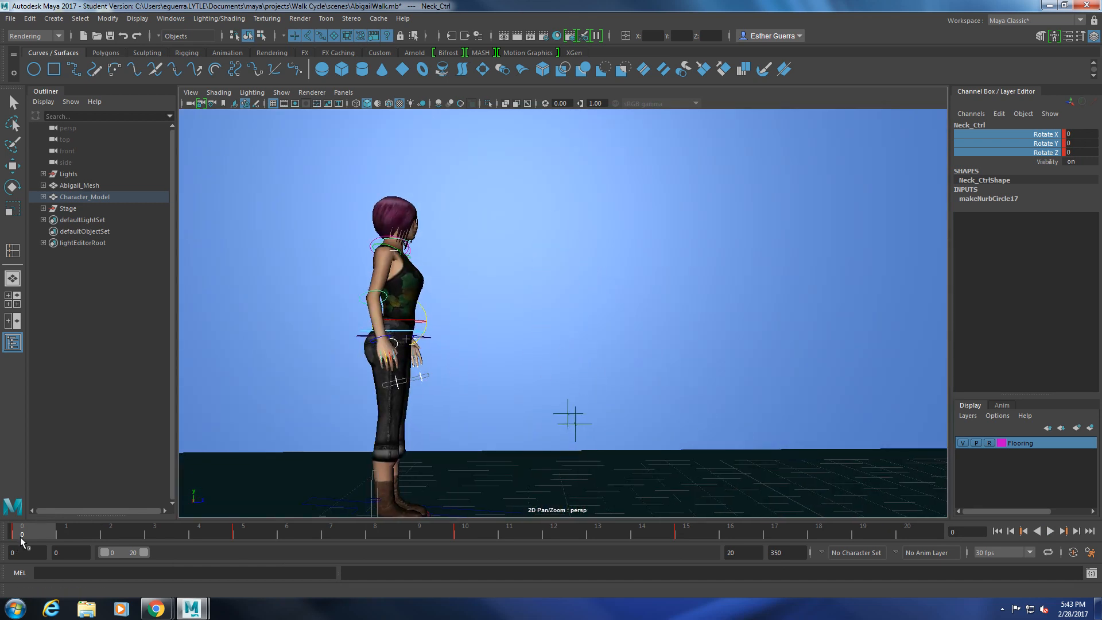
pyautogui.hotkey('alt', 'v')
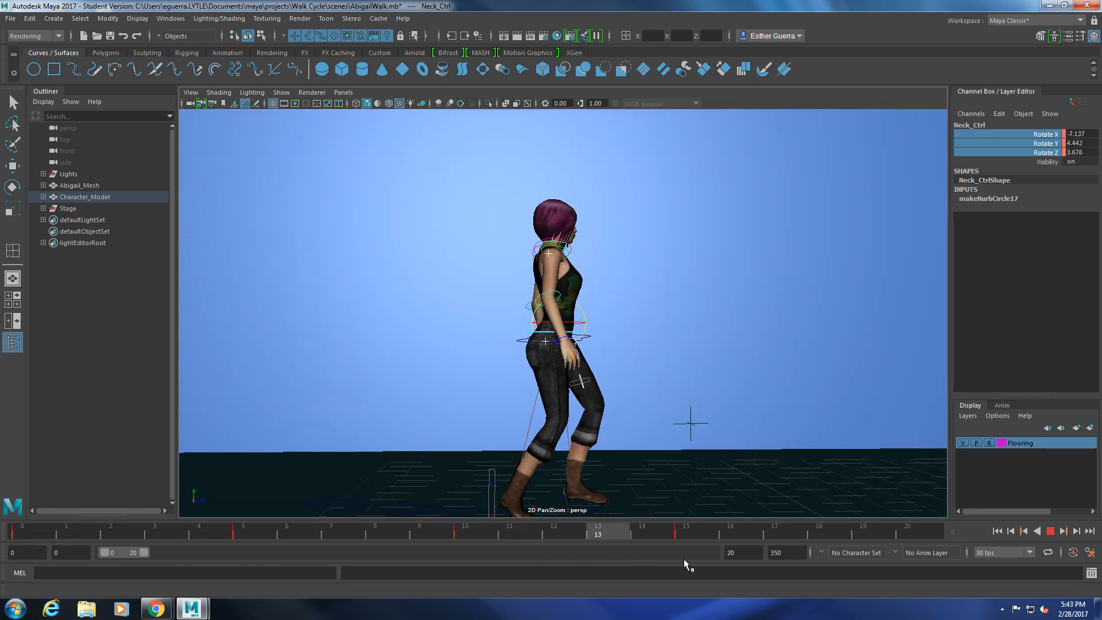
pyautogui.moveTo(642, 531); pyautogui.dragTo(3, 525)
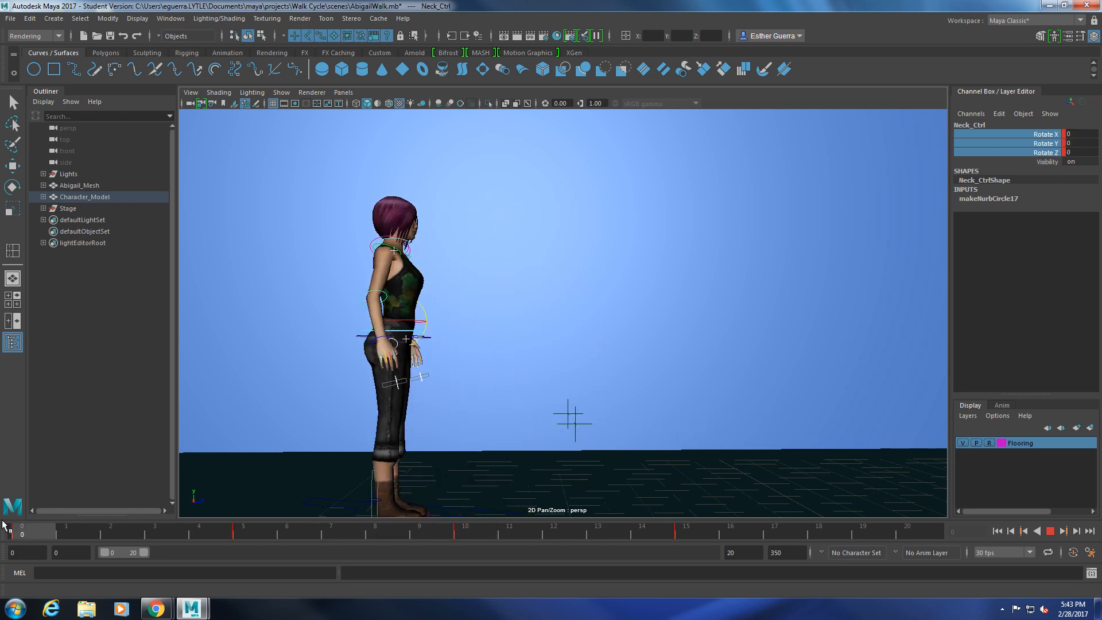
# - At frame 0, select R_Shoulder_Ctrl and key its Rotate X, Y and Z channels
pyautogui.scroll(4, 492, 428)
pyautogui.keyDown('alt'); pyautogui.moveTo(492, 428); pyautogui.dragTo(580, 439); pyautogui.keyUp('alt')
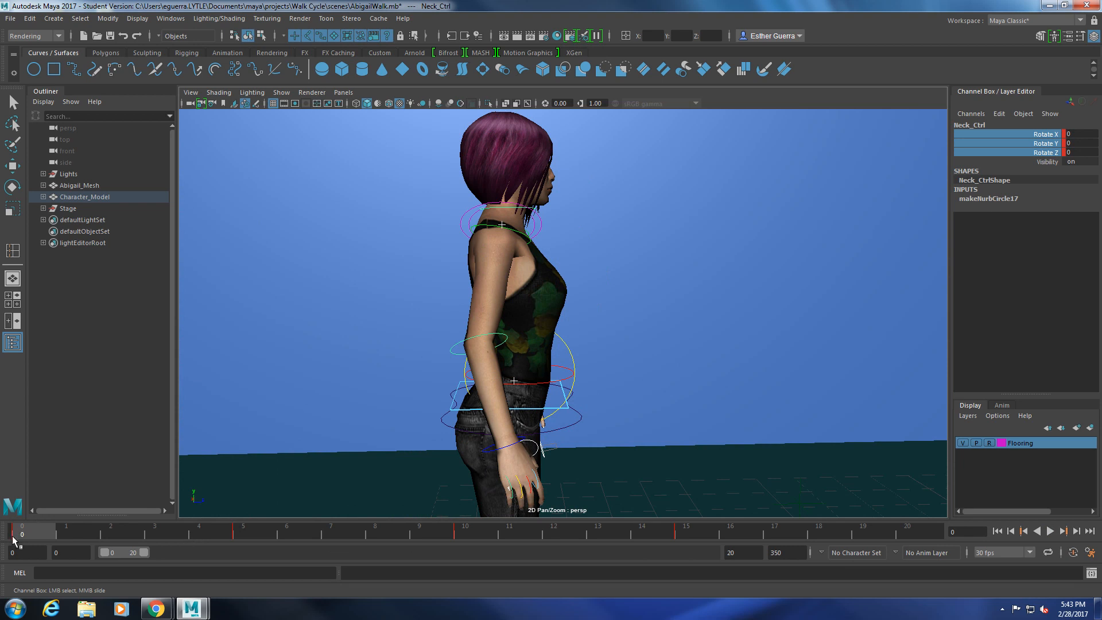
pyautogui.click(529, 239)
pyautogui.keyDown('alt'); pyautogui.moveTo(619, 280); pyautogui.dragTo(598, 281); pyautogui.keyUp('alt')
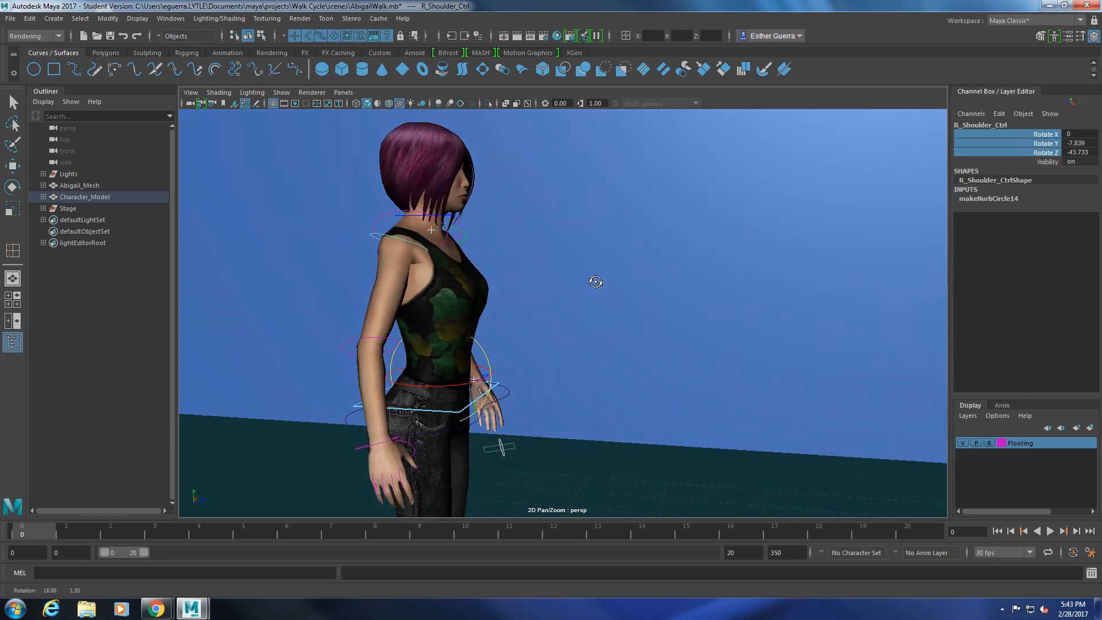
pyautogui.rightClick(1042, 144)
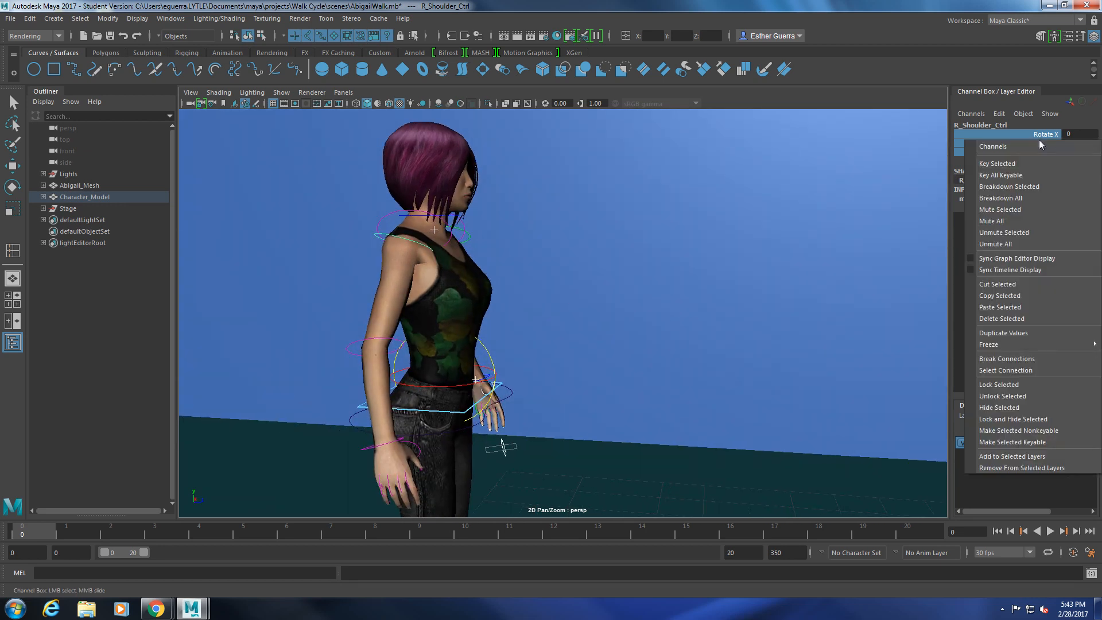
pyautogui.click(956, 147)
pyautogui.moveTo(1036, 134)
pyautogui.mouseDown()
pyautogui.moveTo(1036, 163)
pyautogui.moveTo(1043, 136)
pyautogui.moveTo(1043, 151)
pyautogui.mouseUp()
pyautogui.click(1041, 129)
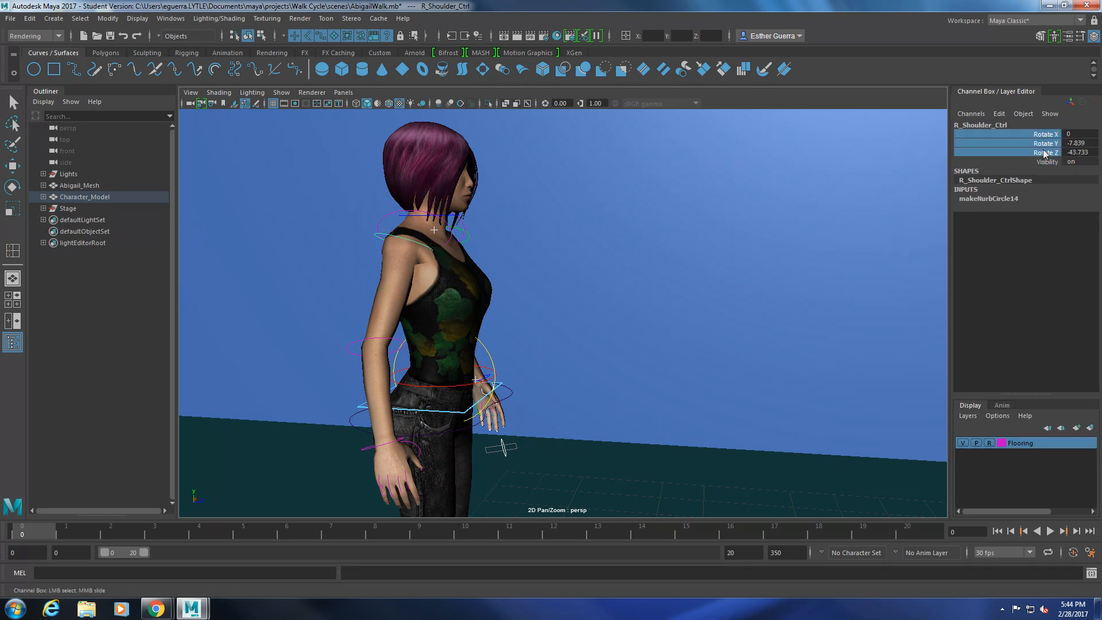
pyautogui.rightClick(1043, 152)
pyautogui.click(1010, 173)
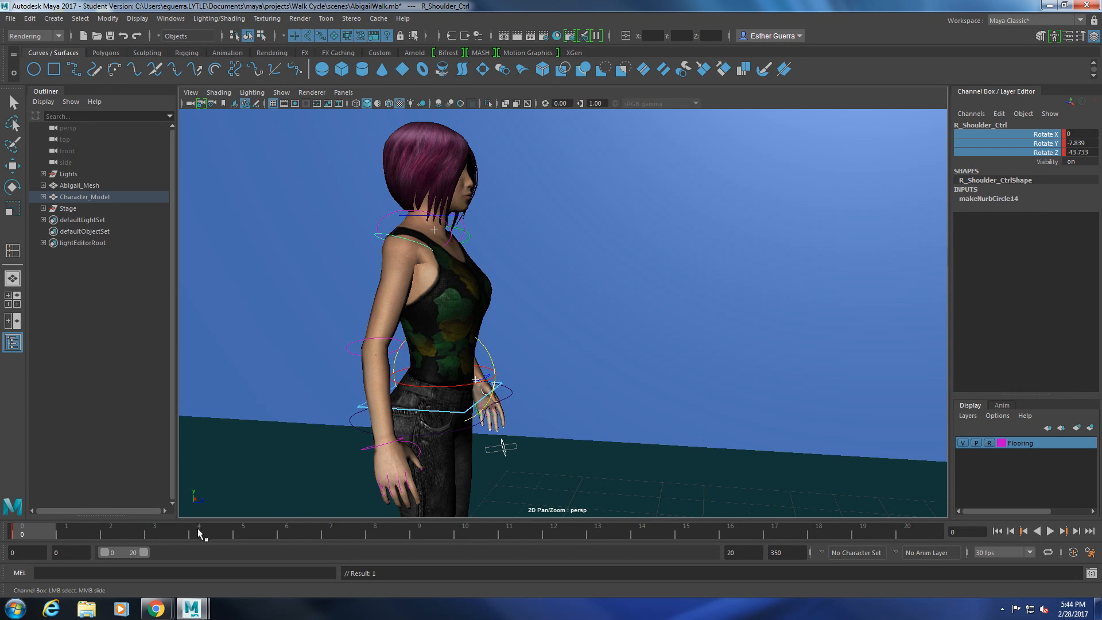
# - At frame 5, rotate R_Shoulder_Ctrl to about Rotate X 7.139, Y -11.841 and Z -43.733, swinging the arm back, and key its rotation channels
pyautogui.click(244, 534)
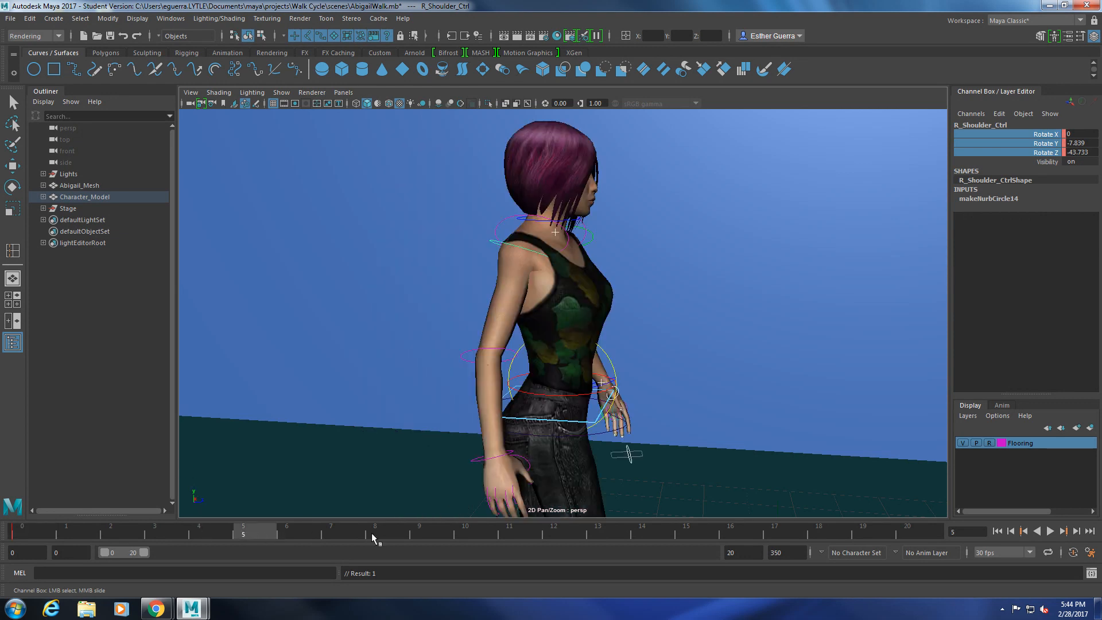
pyautogui.press('e')
pyautogui.moveTo(570, 257); pyautogui.dragTo(547, 259)
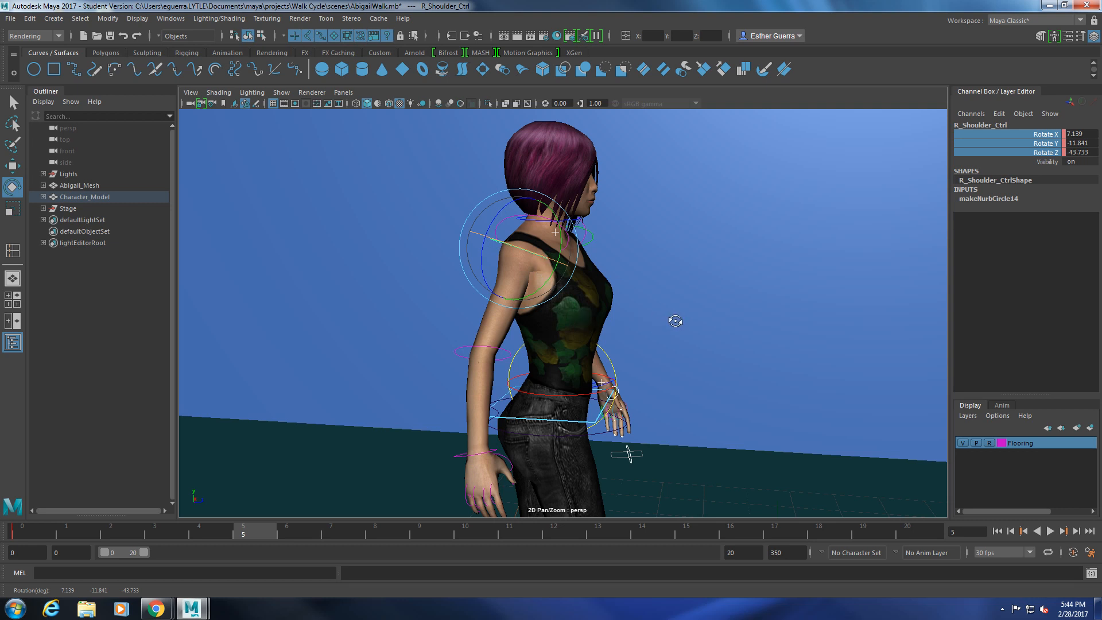
pyautogui.keyDown('alt'); pyautogui.moveTo(672, 319); pyautogui.dragTo(335, 499); pyautogui.keyUp('alt')
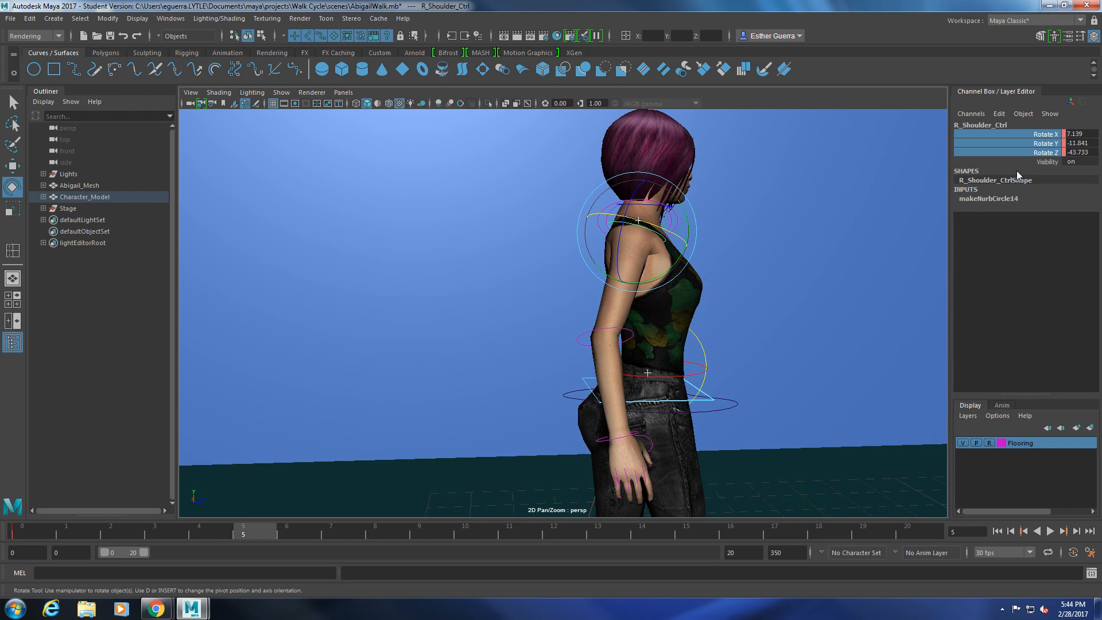
pyautogui.rightClick(1033, 138)
pyautogui.click(1028, 152)
# - At frame 10, set R_Shoulder_Ctrl to Rotate X 0.491 and Rotate Y 0, key its rotation channels, and scrub through the arm swing
pyautogui.click(466, 537)
pyautogui.keyDown('alt'); pyautogui.moveTo(824, 434); pyautogui.dragTo(857, 411); pyautogui.keyUp('alt')
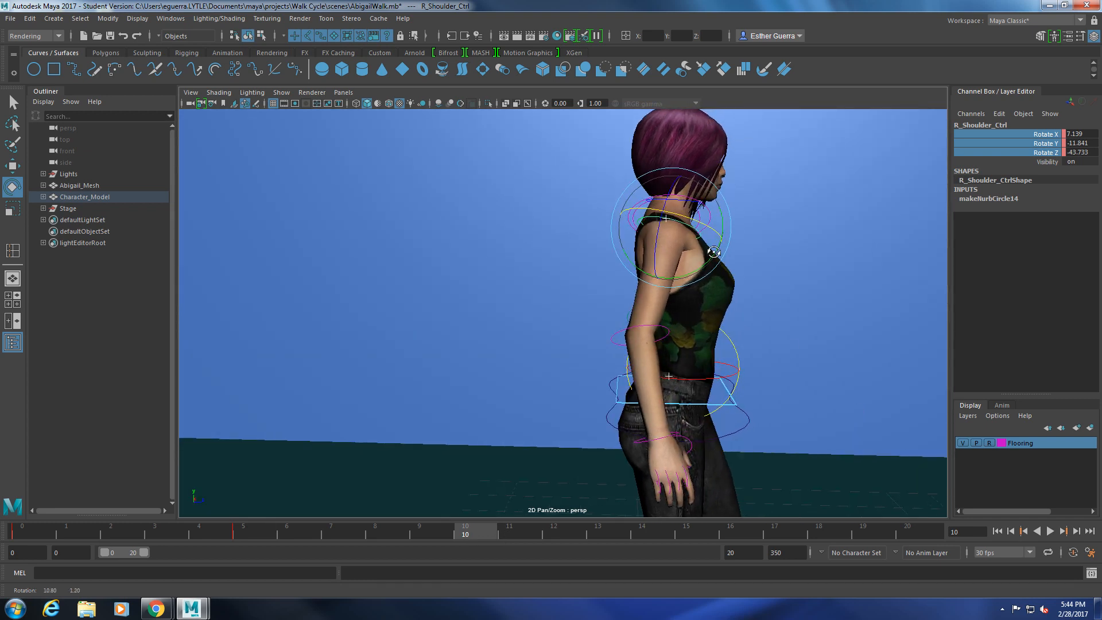
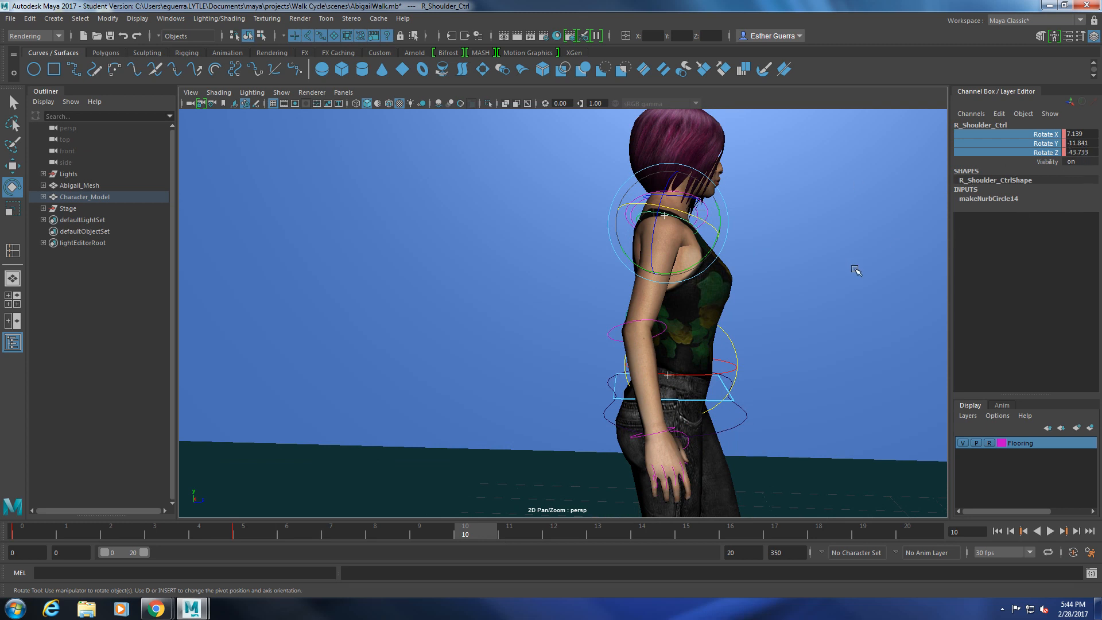
pyautogui.hotkey('ctrl', 'z')
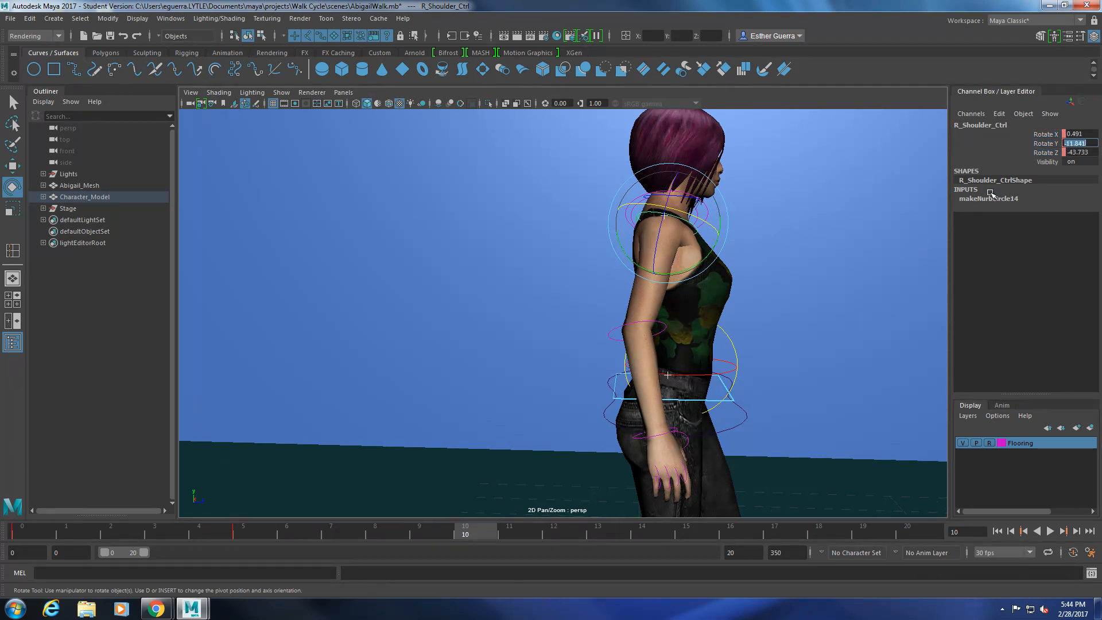
pyautogui.write('0')
pyautogui.press('Return')
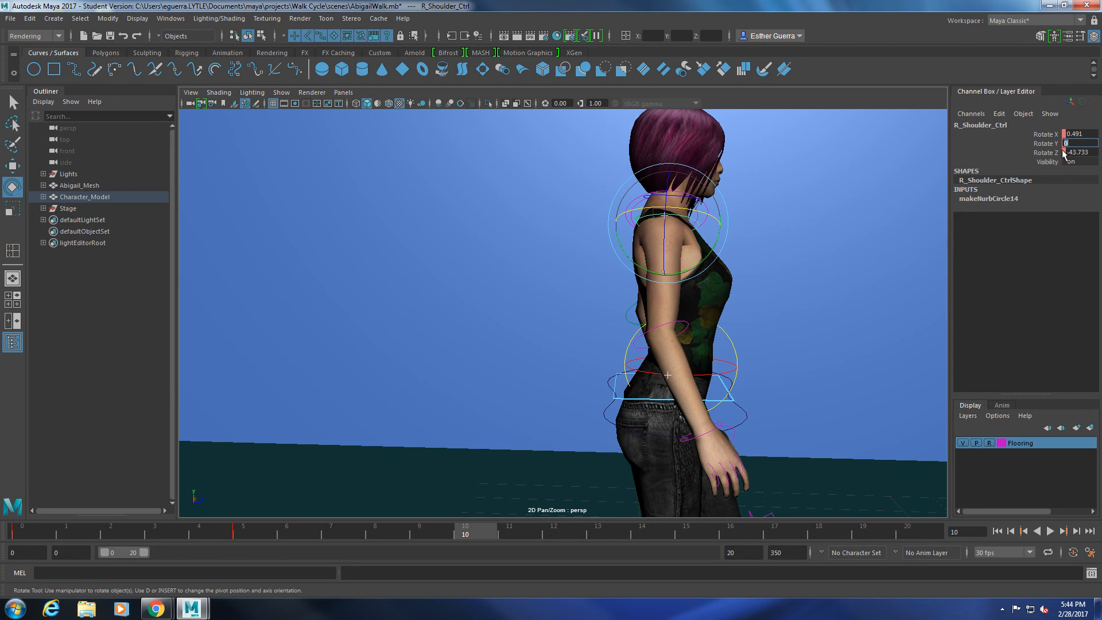
pyautogui.moveTo(1046, 136)
pyautogui.mouseDown()
pyautogui.moveTo(1048, 161)
pyautogui.moveTo(1046, 152)
pyautogui.mouseUp()
pyautogui.click(1047, 161)
pyautogui.rightClick(1047, 149)
pyautogui.click(1031, 170)
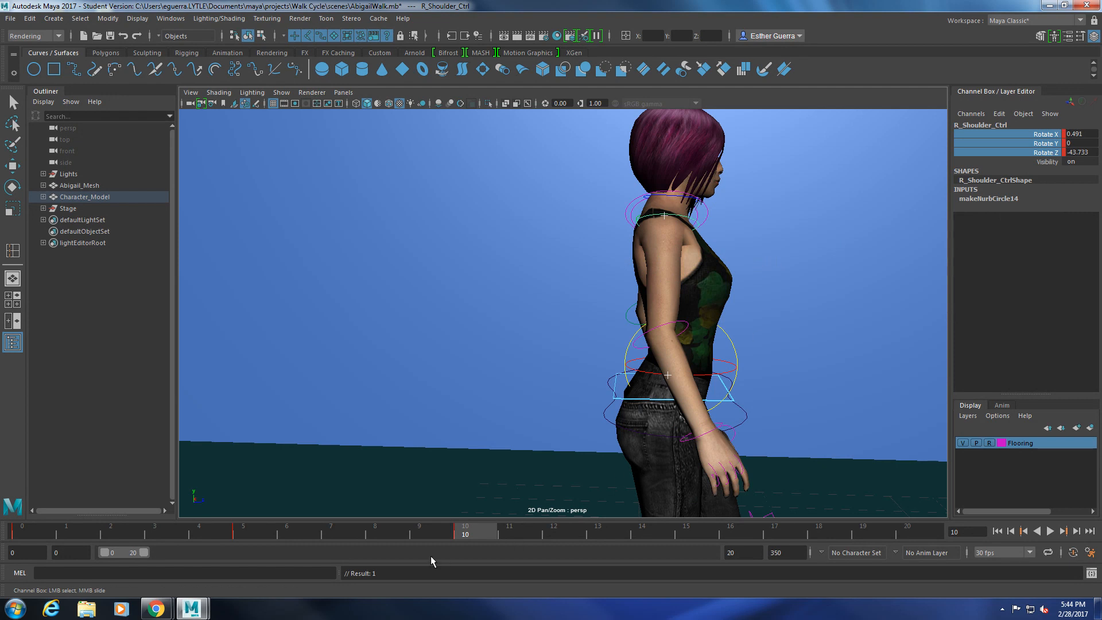
pyautogui.moveTo(457, 531)
pyautogui.mouseDown()
pyautogui.moveTo(201, 535)
pyautogui.moveTo(349, 566)
pyautogui.mouseUp()
pyautogui.moveTo(445, 533); pyautogui.dragTo(468, 532)
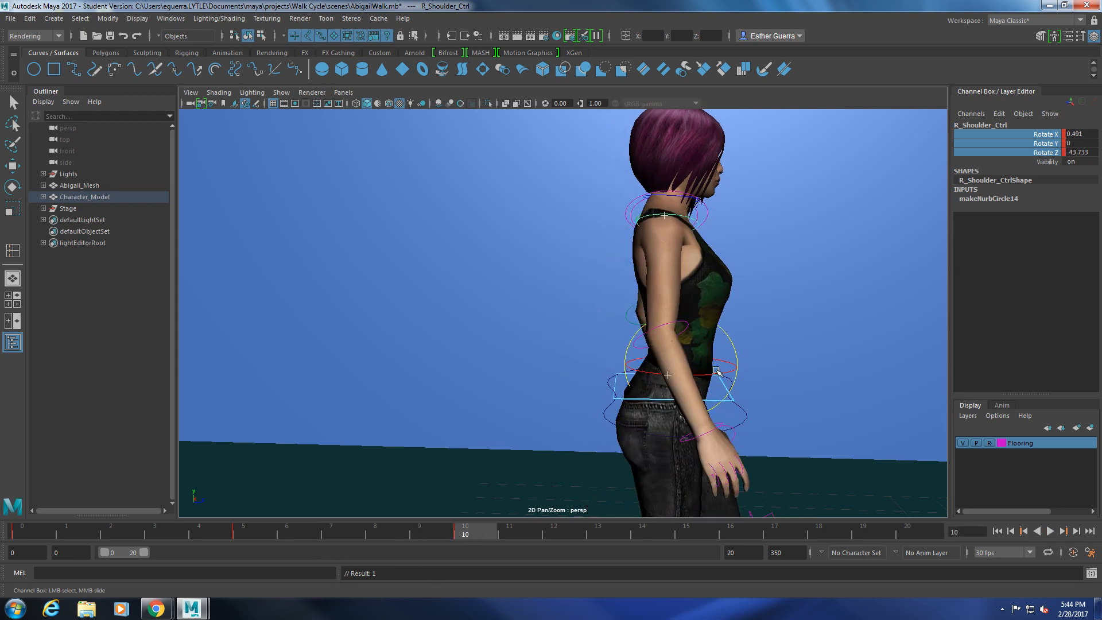
# - Still at frame 10, rotate R_Shoulder_Ctrl to about Rotate X 0.501, Y -11.696 and Z -43.835 and key its rotation channels again
pyautogui.press('e')
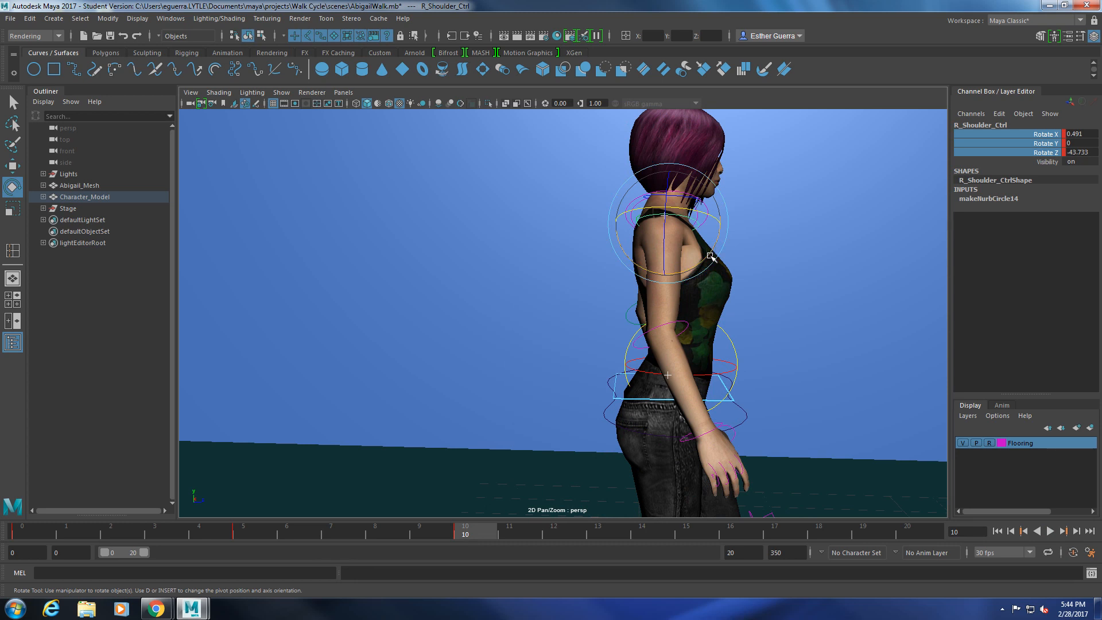
pyautogui.moveTo(711, 257); pyautogui.dragTo(706, 259)
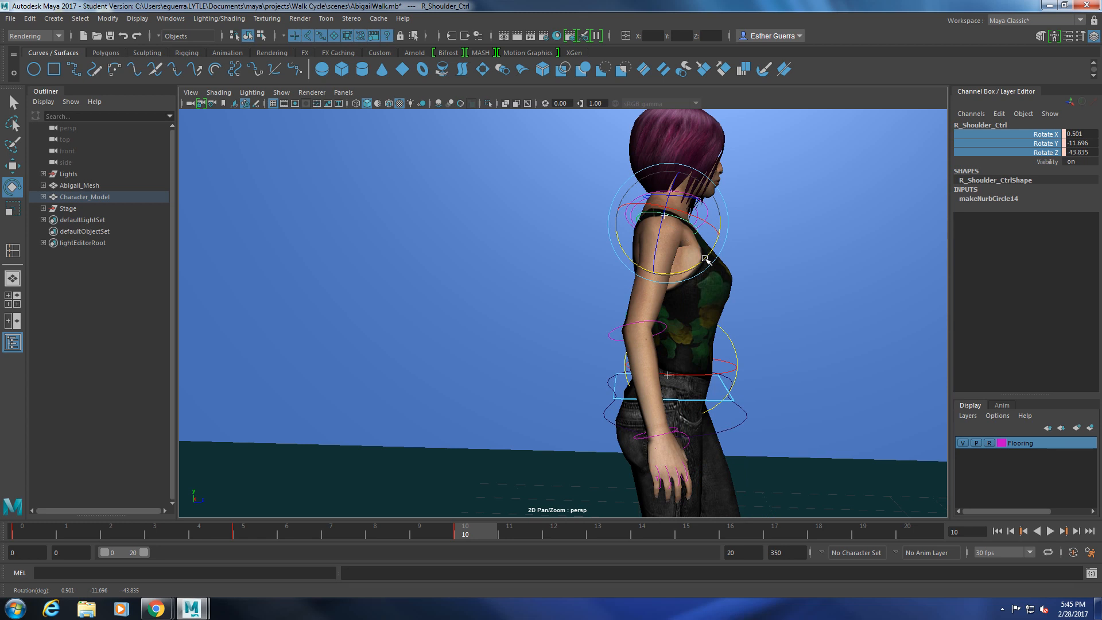
pyautogui.click(1055, 134)
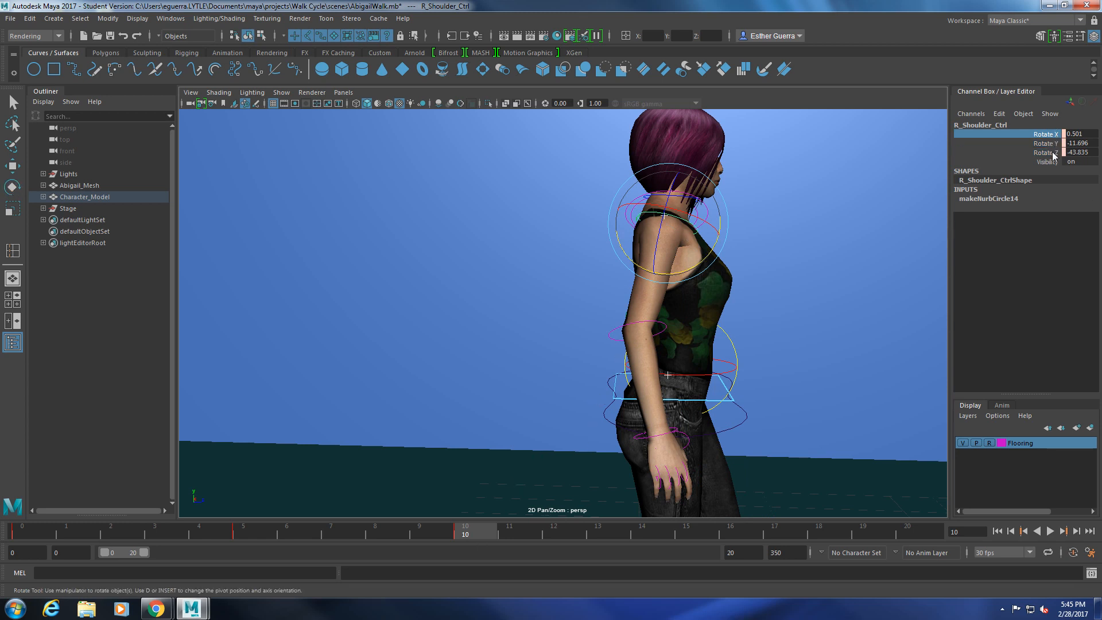
pyautogui.keyDown('shift'); pyautogui.click(1056, 153); pyautogui.keyUp('shift')
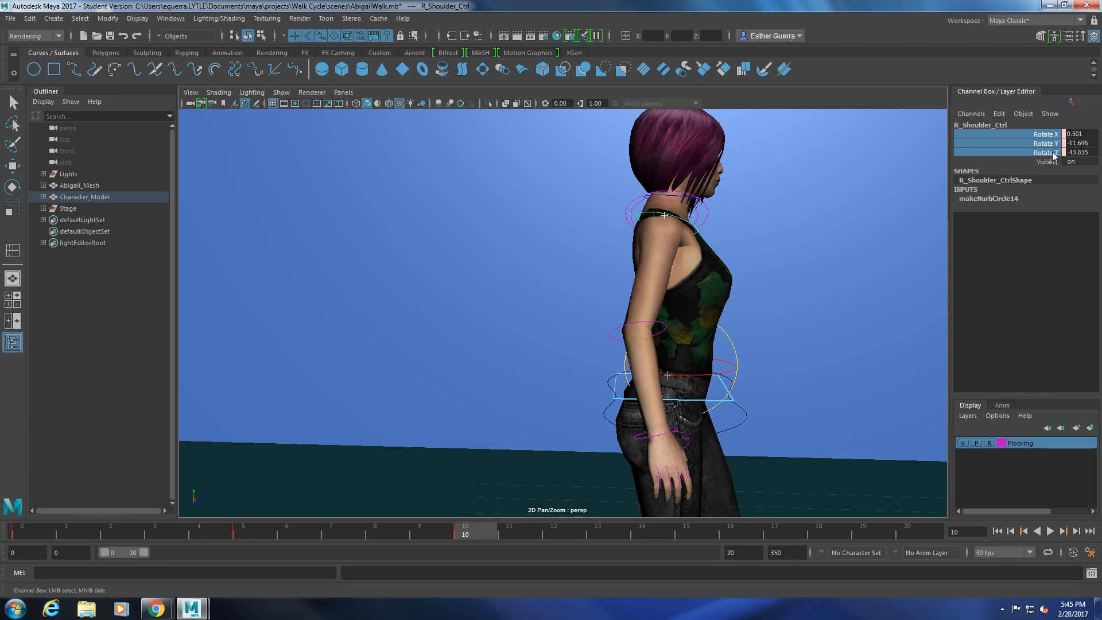
pyautogui.rightClick(1055, 152)
pyautogui.click(1044, 177)
# - At frame 15, rotate R_Shoulder_Ctrl forward to about Rotate X -7.987, Y 6.552 and Z -46.405, key its rotation channels, and scrub to check the swing
pyautogui.press('[')
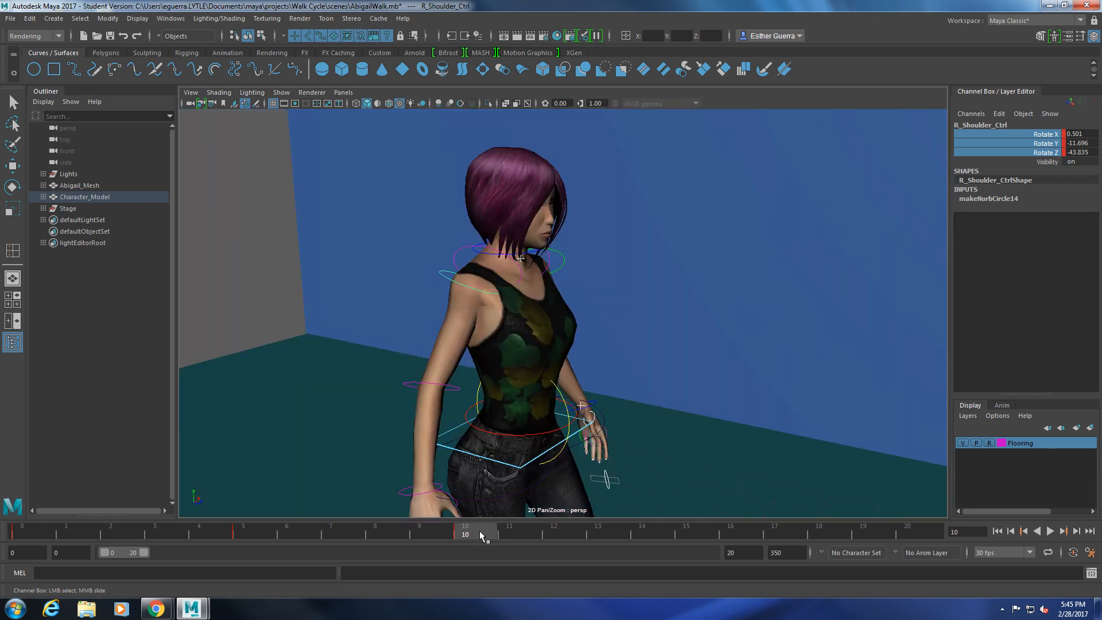
pyautogui.hotkey('alt', 'v')
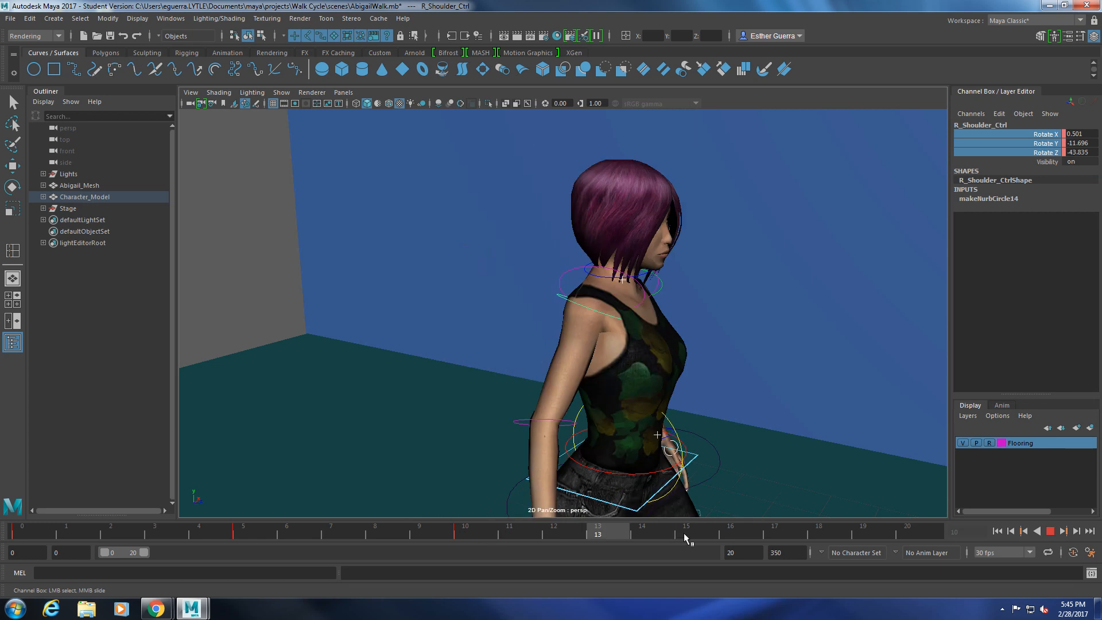
pyautogui.moveTo(684, 534); pyautogui.dragTo(686, 535)
pyautogui.keyDown('alt'); pyautogui.moveTo(769, 455); pyautogui.dragTo(784, 426, button='right'); pyautogui.keyUp('alt')
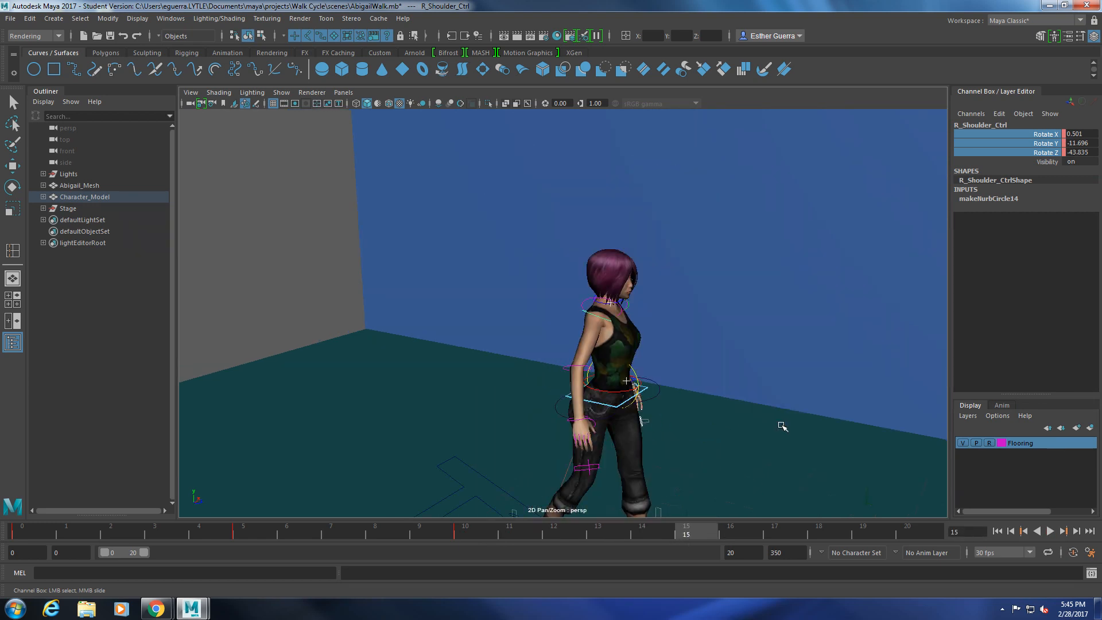
pyautogui.press('e')
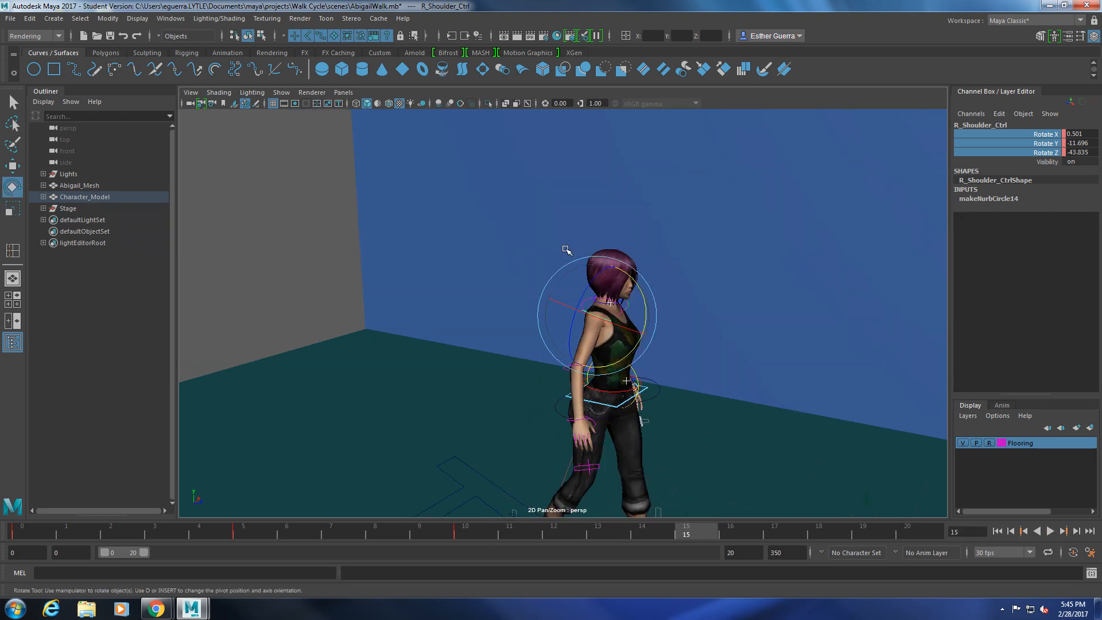
pyautogui.moveTo(634, 350)
pyautogui.mouseDown()
pyautogui.moveTo(657, 342)
pyautogui.moveTo(640, 315)
pyautogui.moveTo(653, 315)
pyautogui.moveTo(647, 347)
pyautogui.mouseUp()
pyautogui.moveTo(654, 344); pyautogui.dragTo(656, 347)
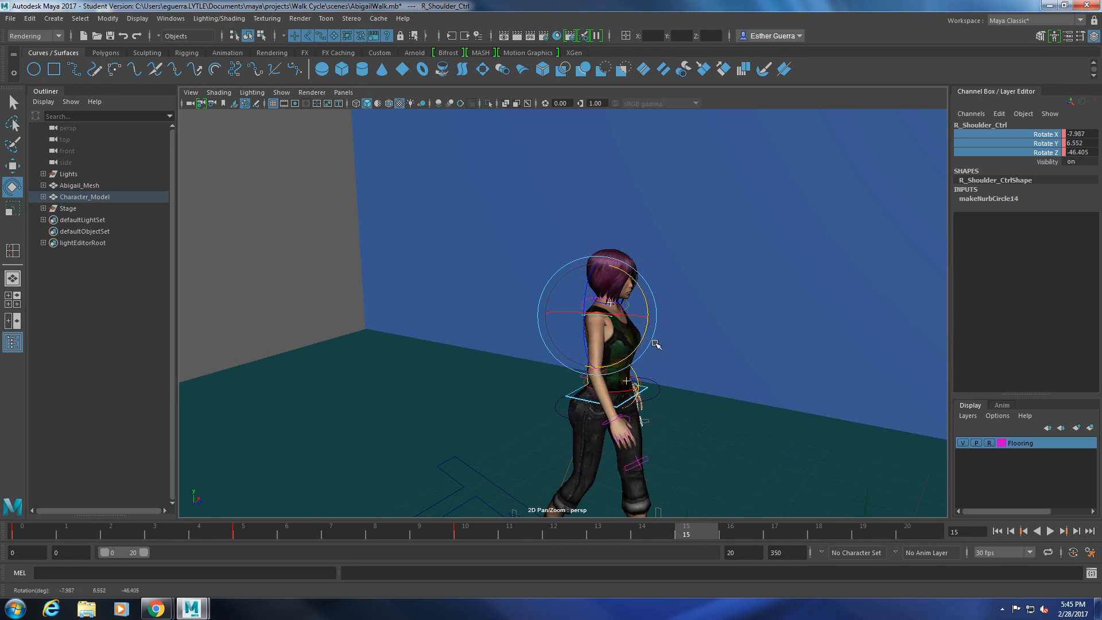
pyautogui.keyDown('alt'); pyautogui.moveTo(793, 400); pyautogui.dragTo(794, 437); pyautogui.keyUp('alt')
pyautogui.rightClick(1033, 144)
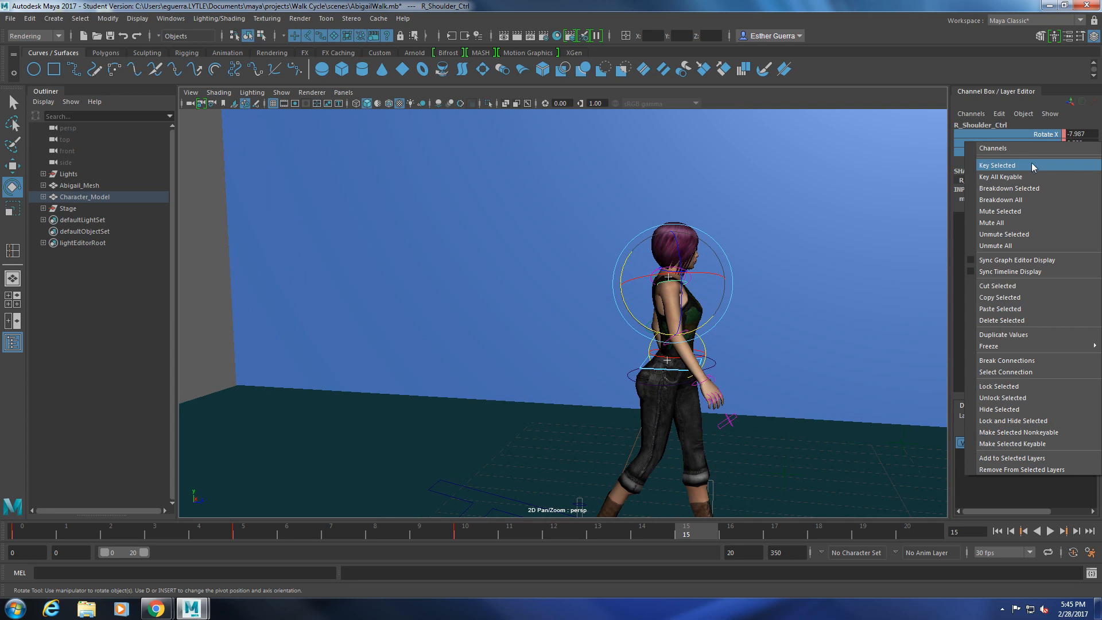
pyautogui.click(1034, 166)
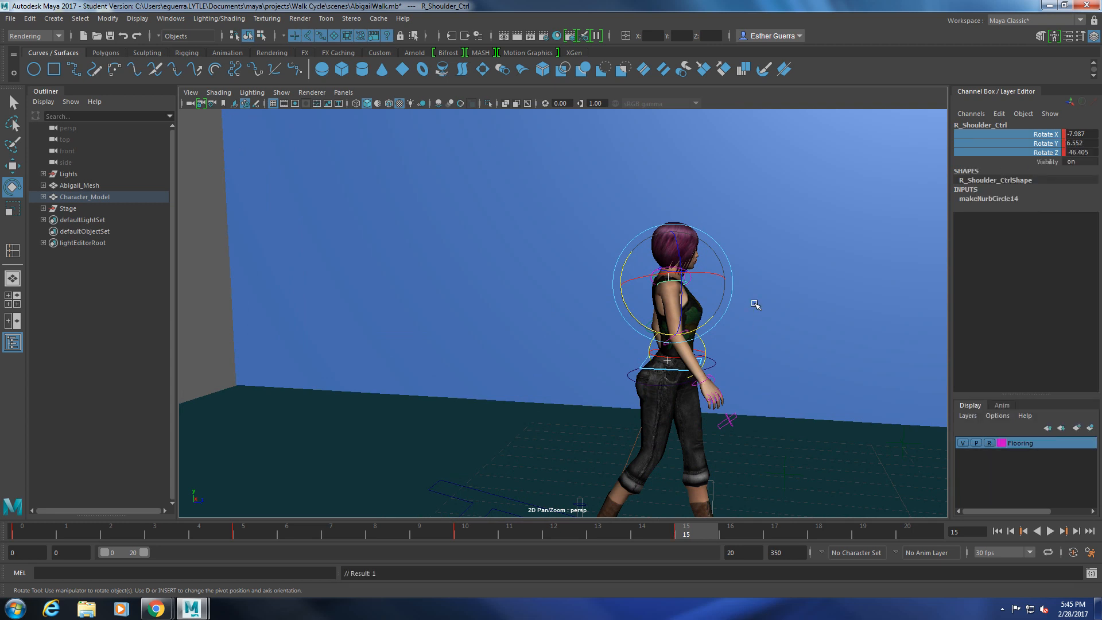
pyautogui.moveTo(683, 532); pyautogui.dragTo(571, 554)
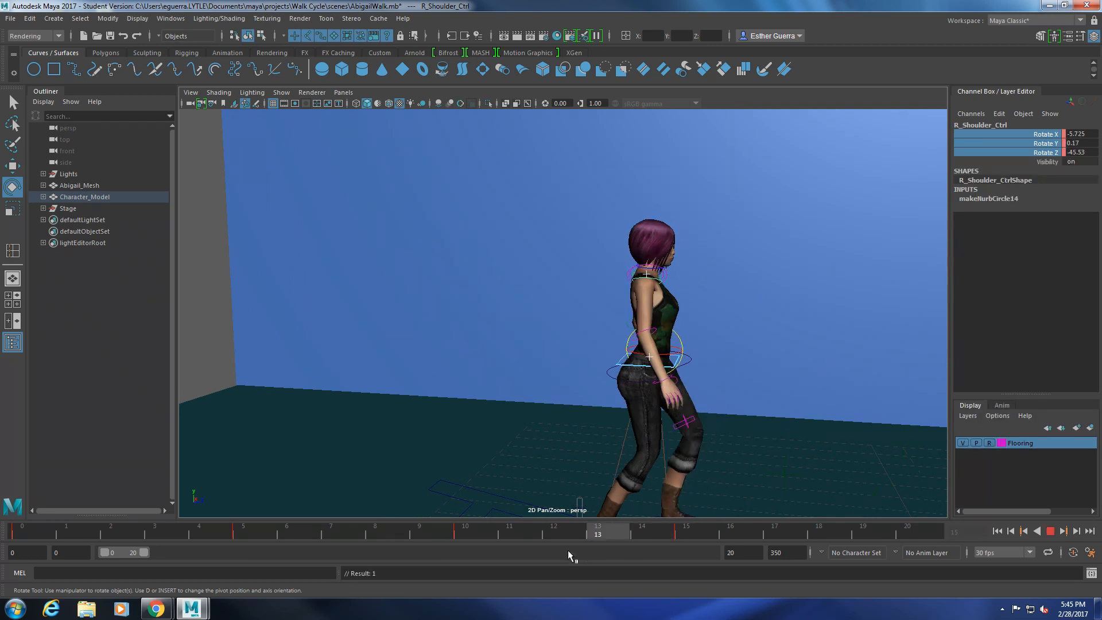
pyautogui.moveTo(502, 552); pyautogui.dragTo(686, 530)
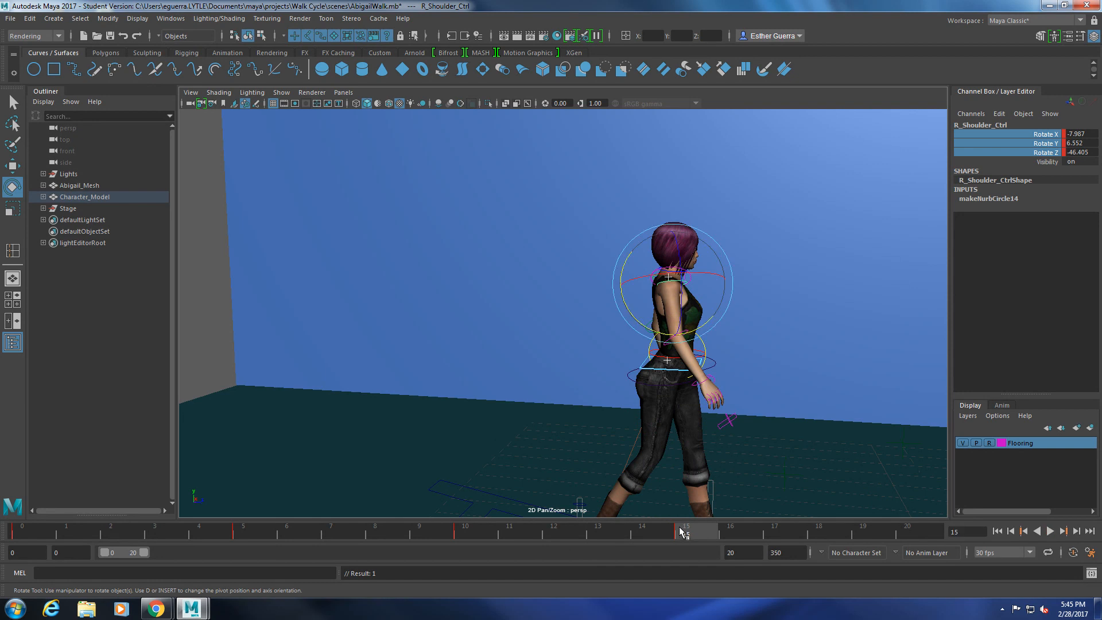
# - Select R_Elbow_Ctrl and key its Rotate X, Y and Z channels at frame 0
pyautogui.click(786, 363)
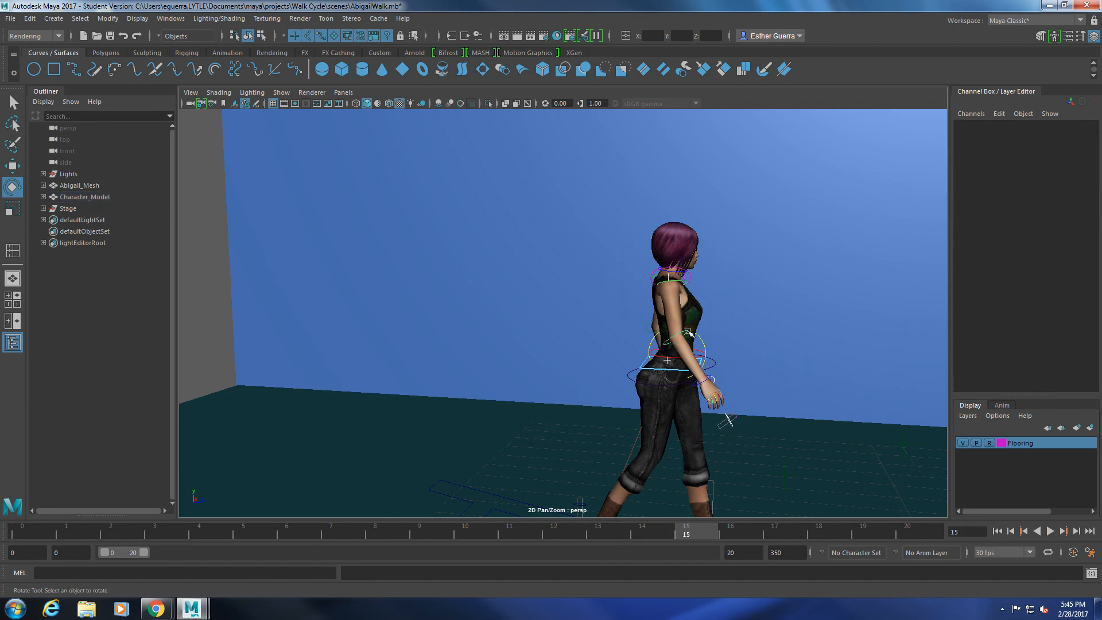
pyautogui.click(687, 331)
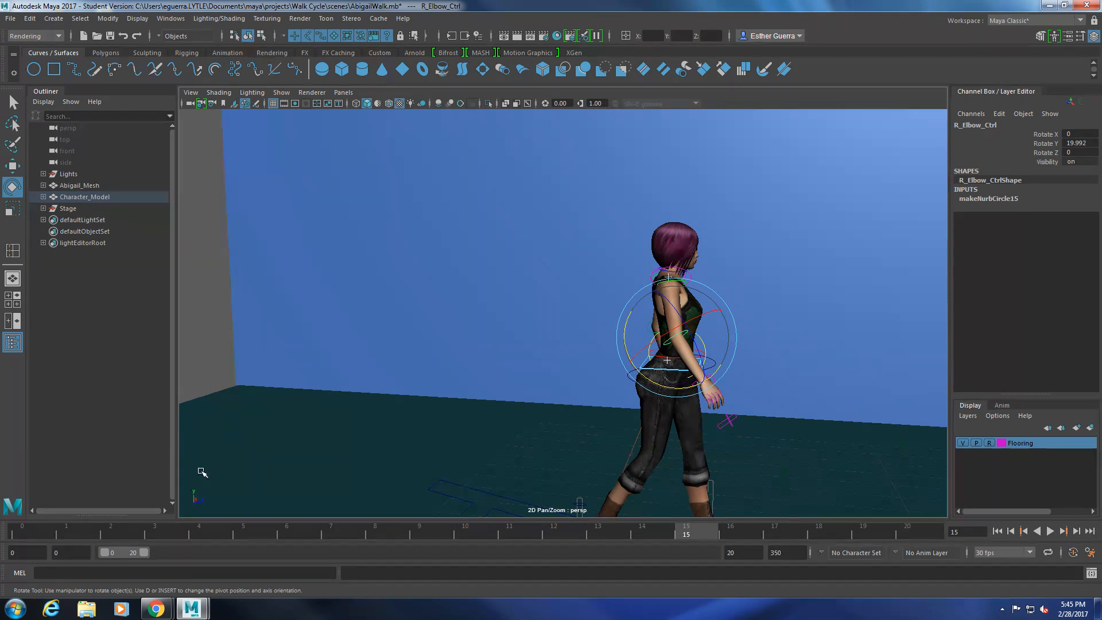
pyautogui.click(18, 536)
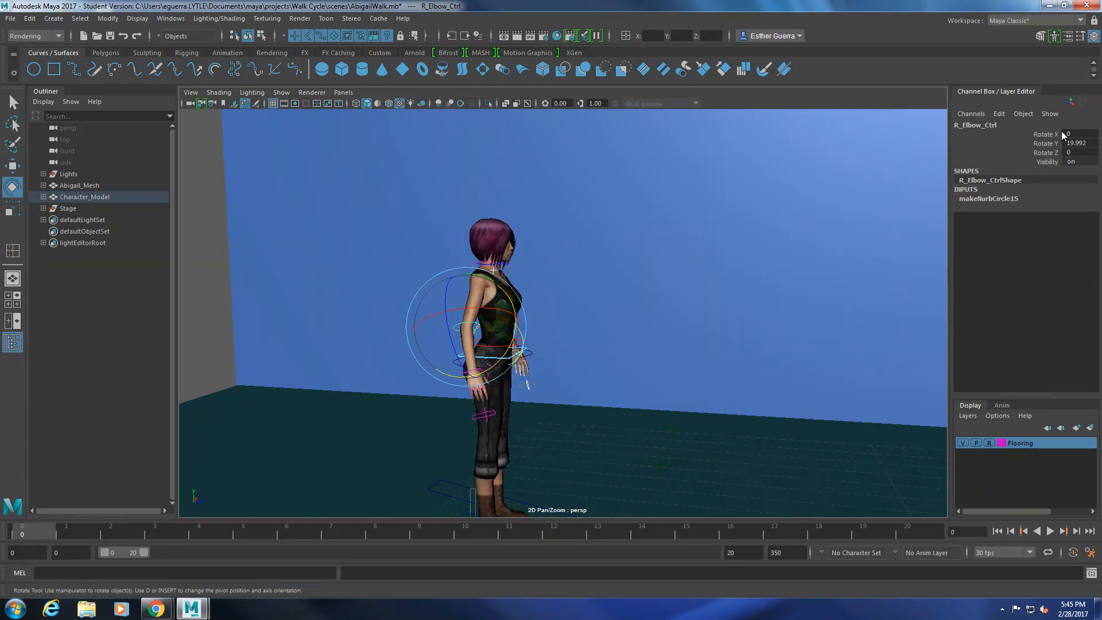
pyautogui.moveTo(1063, 135); pyautogui.dragTo(1058, 154)
pyautogui.rightClick(1058, 154)
pyautogui.click(1048, 174)
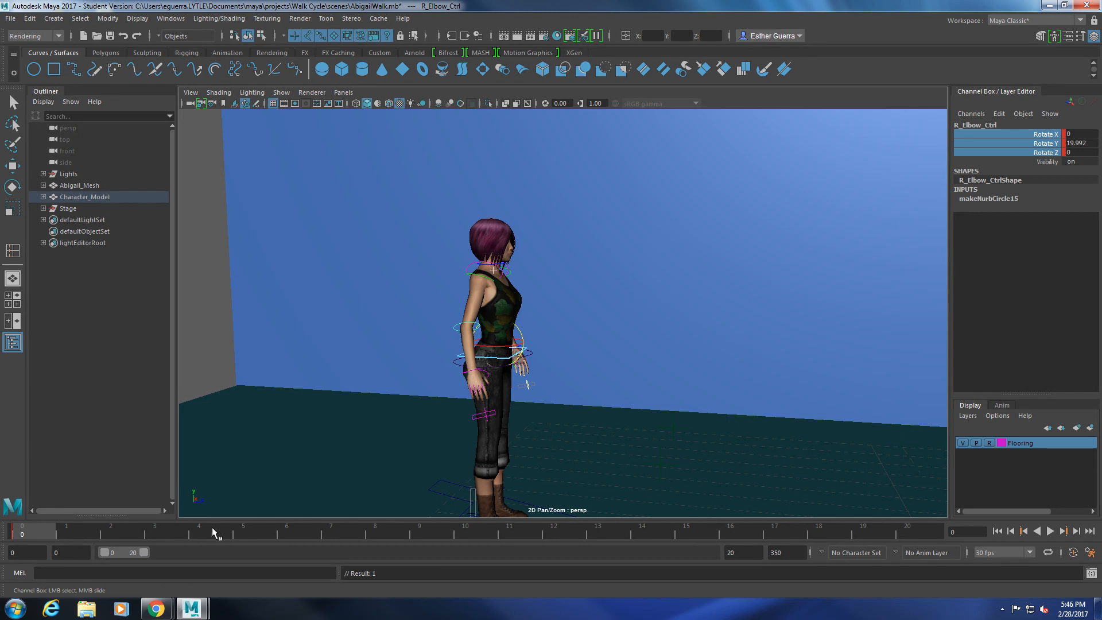
# - At frame 5, rotate R_Elbow_Ctrl to about Rotate Y 7.733 and key its rotation channels
pyautogui.click(244, 533)
pyautogui.press('e')
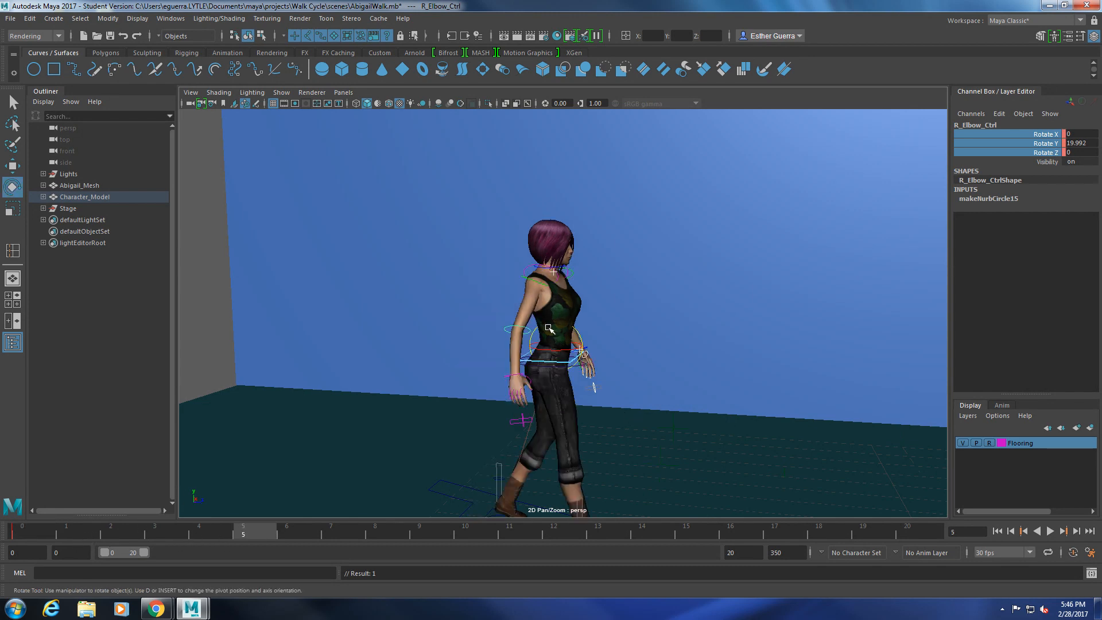
pyautogui.moveTo(548, 338); pyautogui.dragTo(547, 362)
pyautogui.moveTo(1028, 135); pyautogui.dragTo(1034, 152)
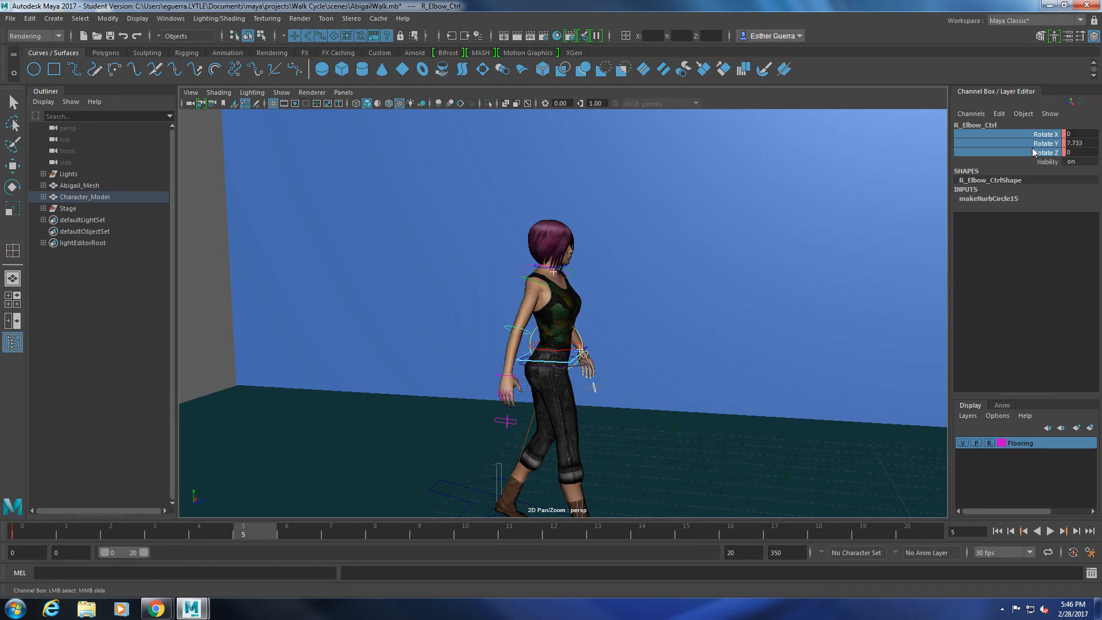
pyautogui.rightClick(1034, 152)
pyautogui.click(1009, 176)
# - At frame 10, rotate R_Elbow_Ctrl to about Rotate Y 15.618 and key its rotation channels
pyautogui.click(466, 534)
pyautogui.press('e')
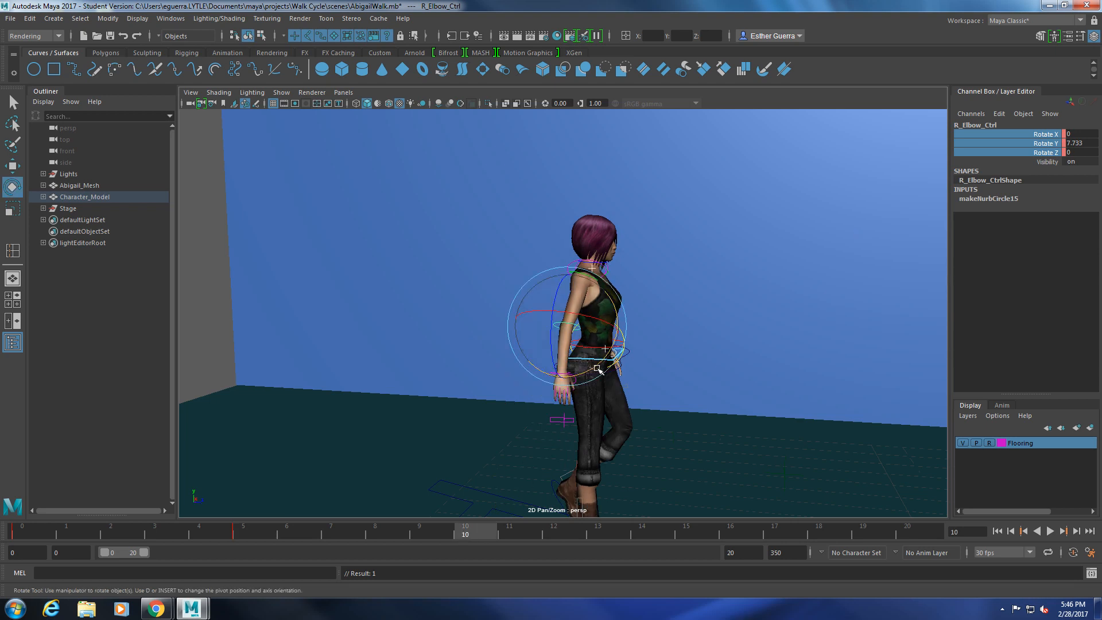
pyautogui.moveTo(597, 368); pyautogui.dragTo(601, 368)
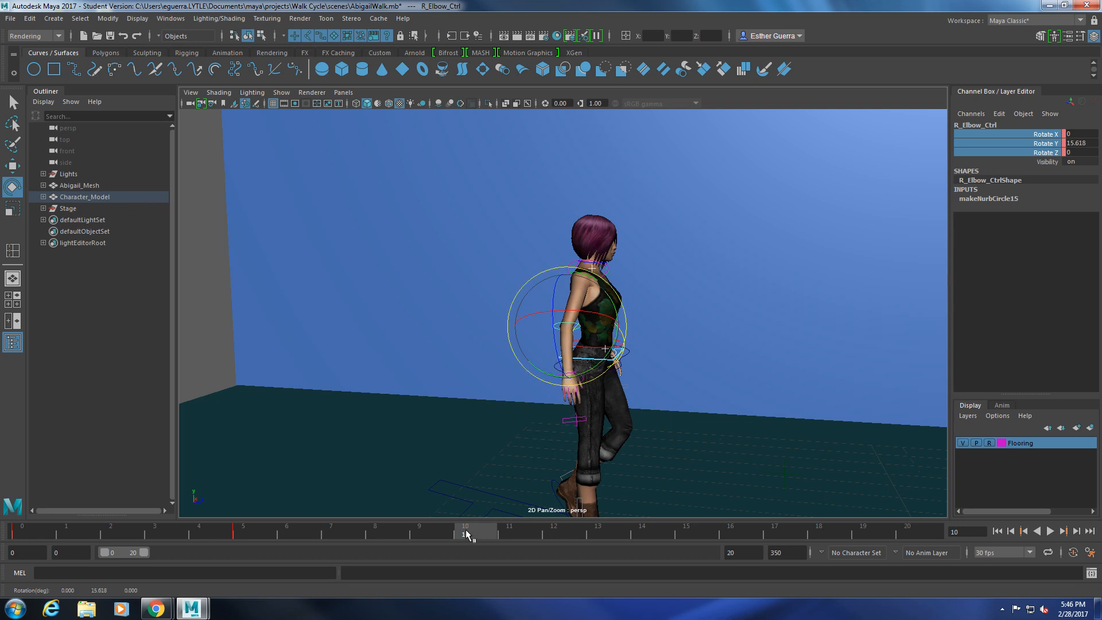
pyautogui.moveTo(1033, 134); pyautogui.dragTo(1037, 157)
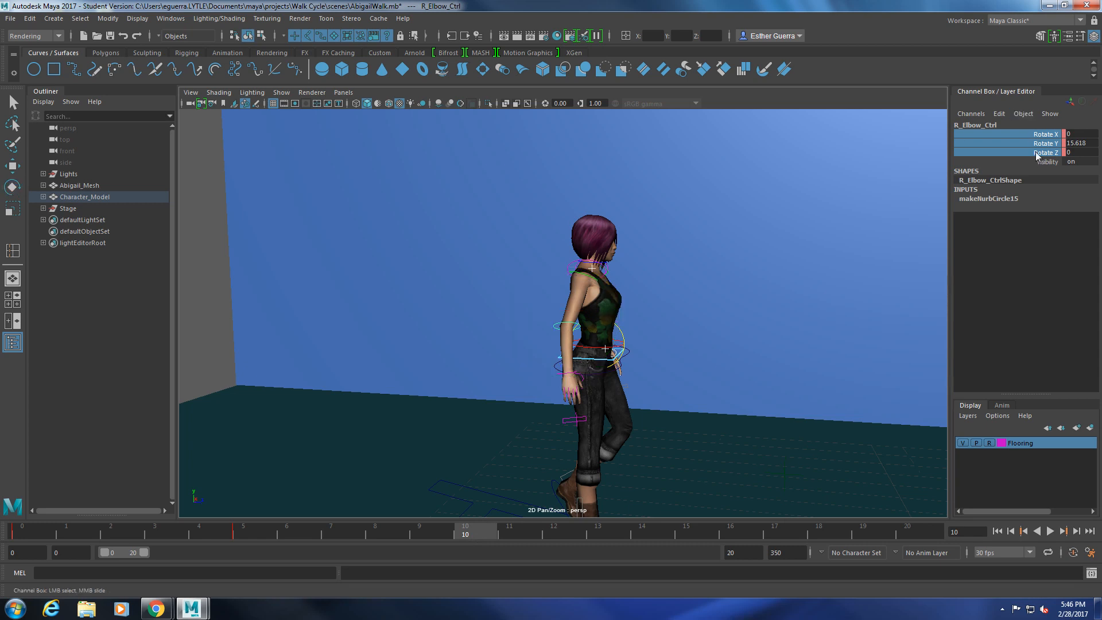
pyautogui.rightClick(1037, 157)
pyautogui.click(999, 173)
# - At frame 15, bend R_Elbow_Ctrl to about Rotate Y 26.451, key its rotation channels, and scrub to check the motion
pyautogui.hotkey('alt', 'v')
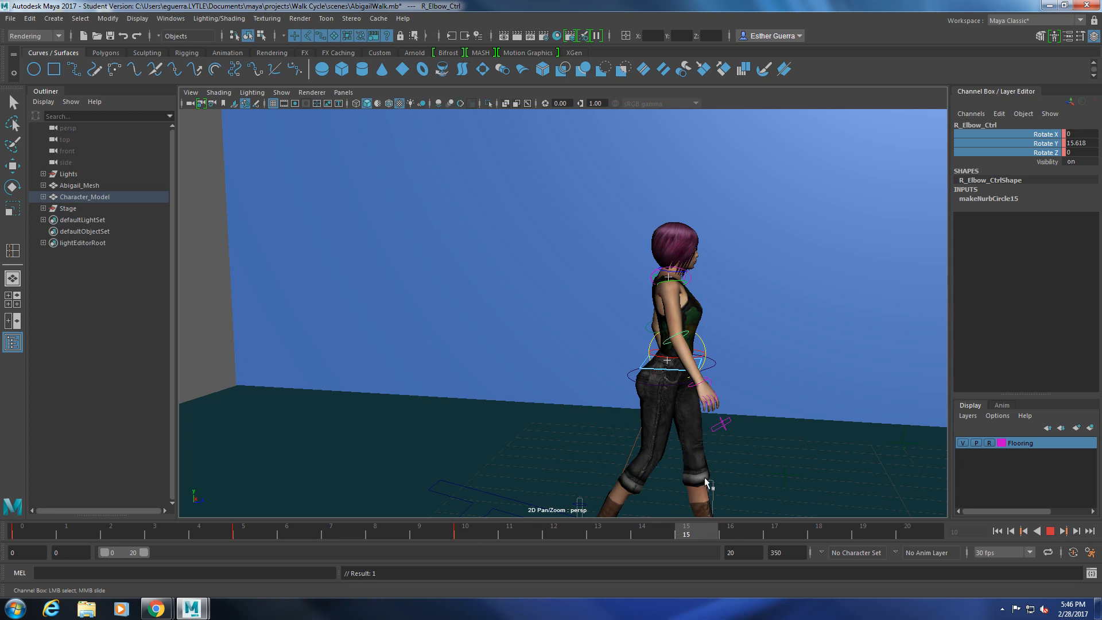
pyautogui.press('Escape')
pyautogui.press('e')
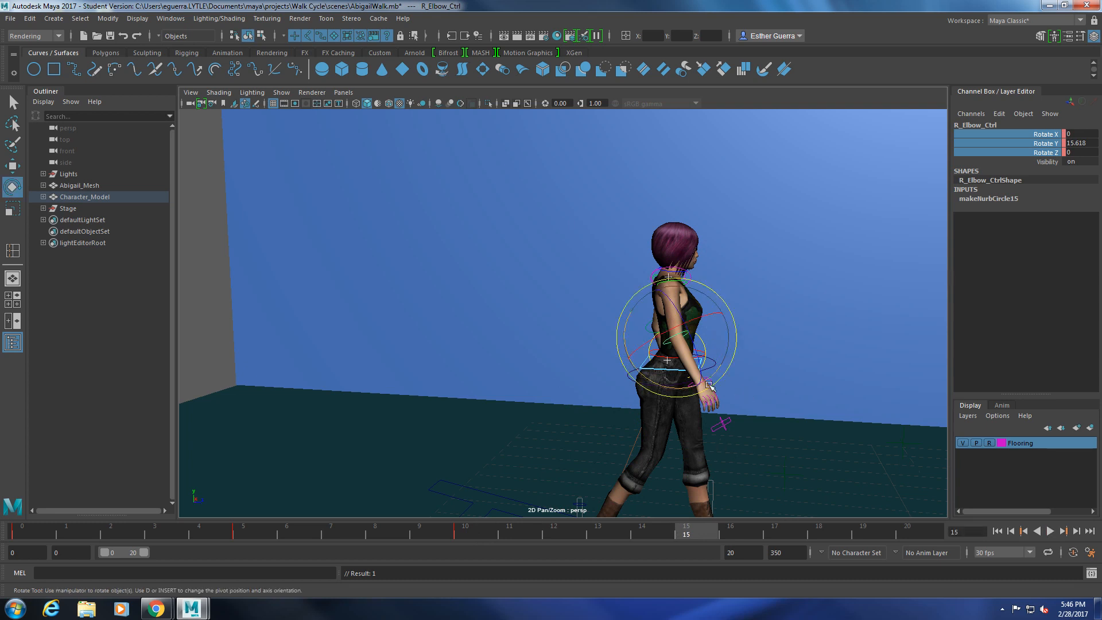
pyautogui.moveTo(675, 394); pyautogui.dragTo(678, 388)
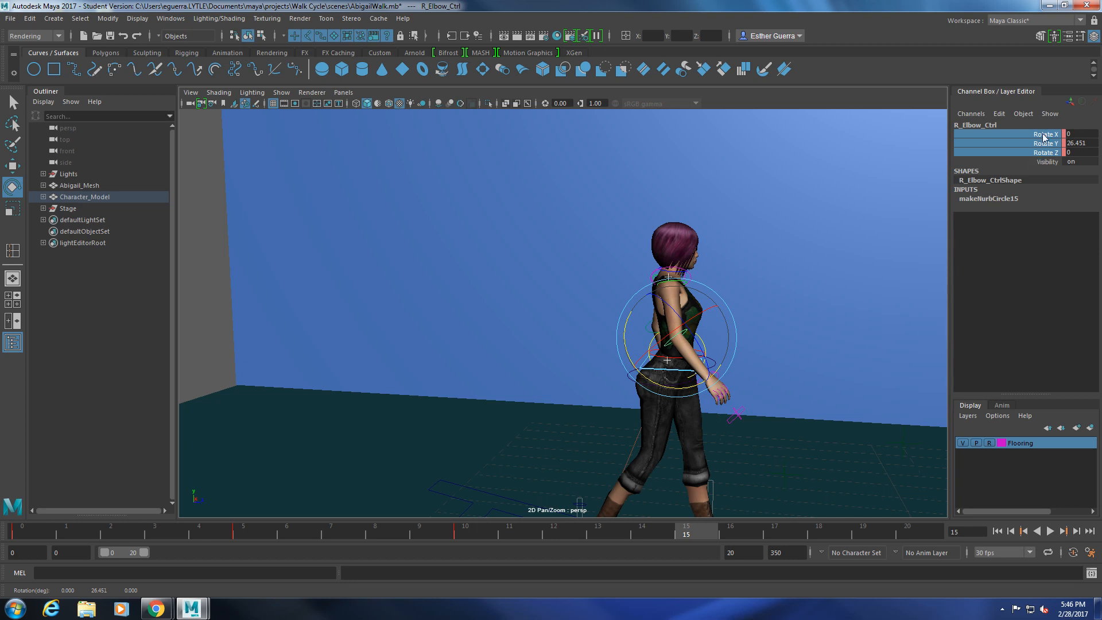
pyautogui.moveTo(1043, 134); pyautogui.dragTo(1046, 148)
pyautogui.rightClick(1039, 154)
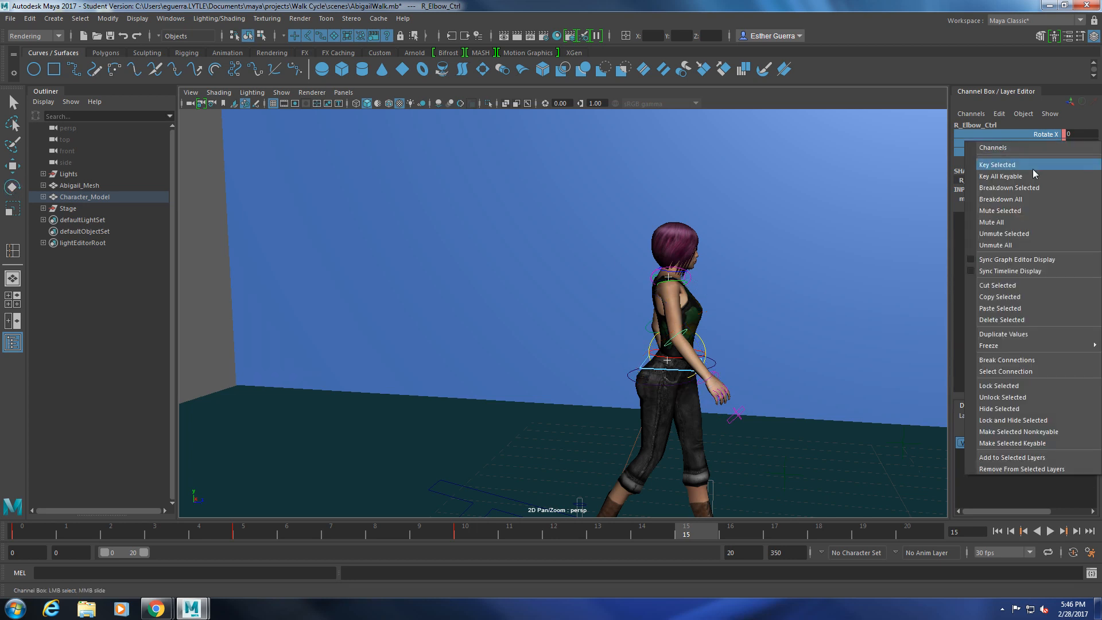
pyautogui.click(1033, 166)
pyautogui.moveTo(709, 534); pyautogui.dragTo(617, 575)
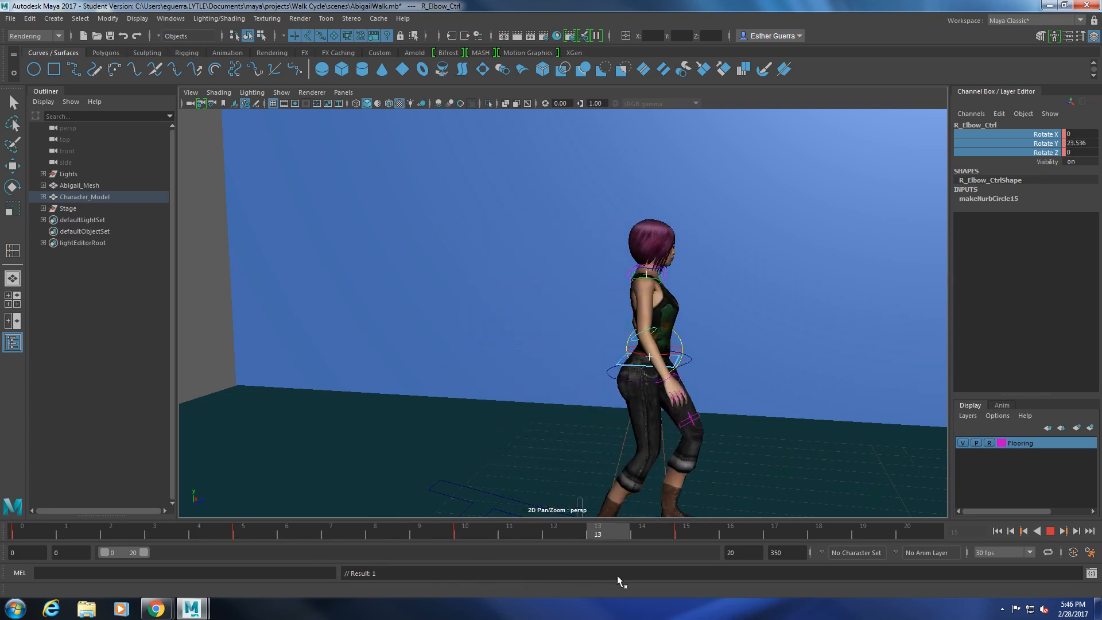
# - Select R_Wrist_Ctrl and key its Rotate X, Y and Z channels at frame 0
pyautogui.scroll(5, 683, 428)
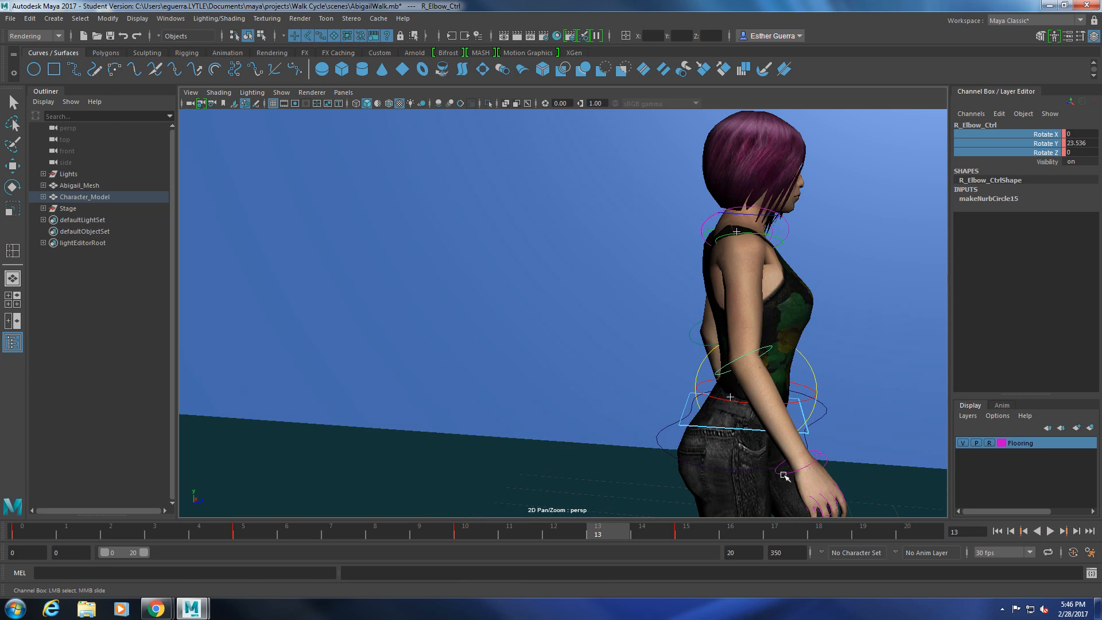
pyautogui.click(784, 475)
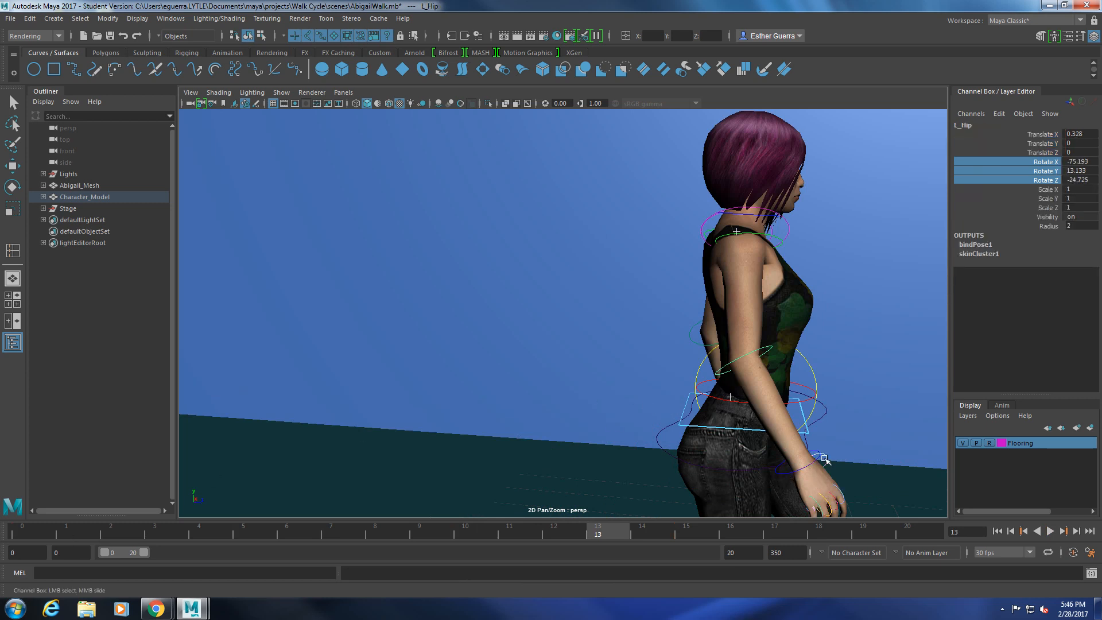
pyautogui.click(816, 449)
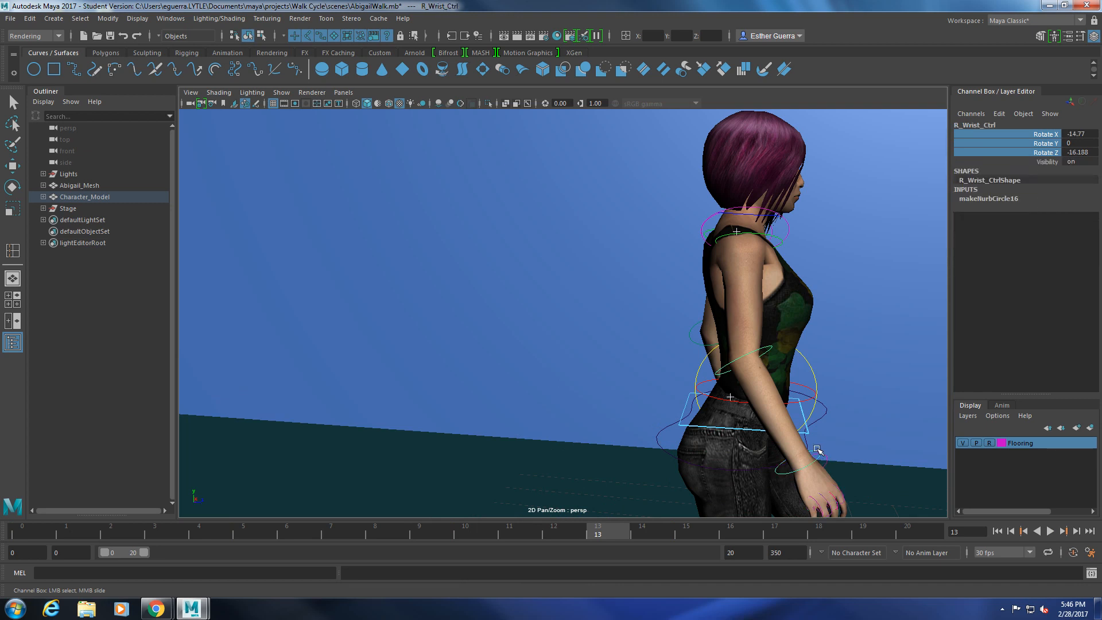
pyautogui.click(16, 536)
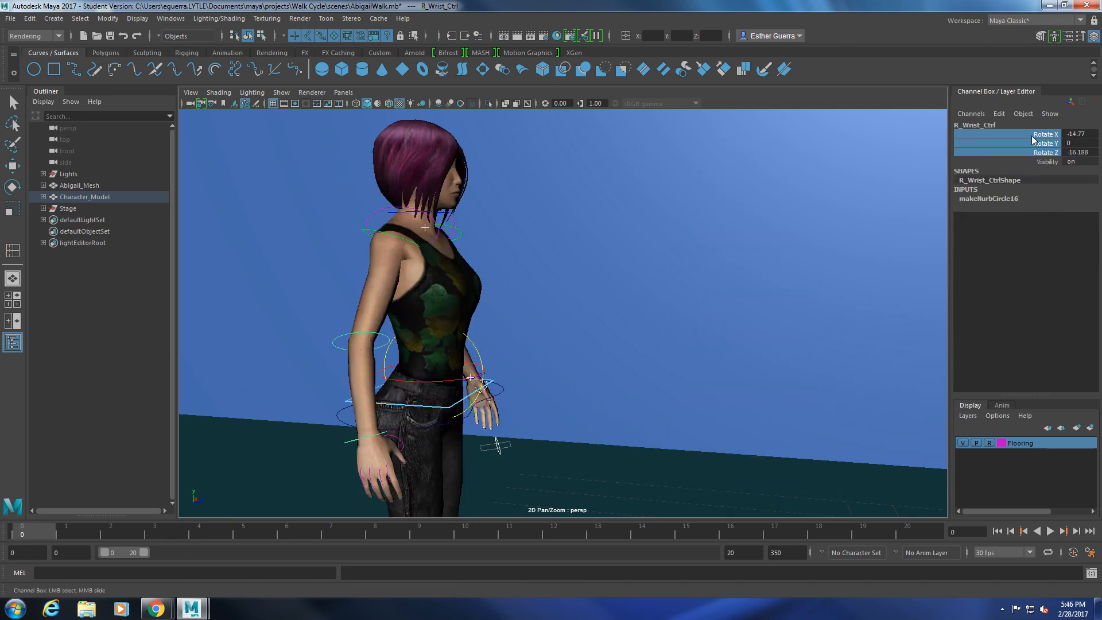
pyautogui.rightClick(1033, 140)
pyautogui.click(1016, 157)
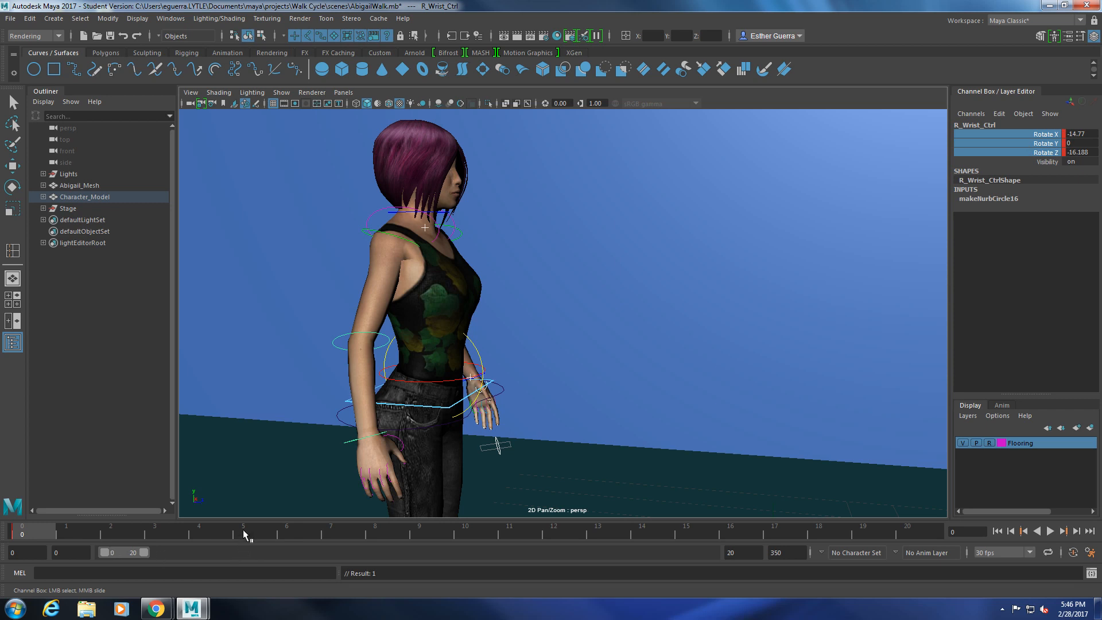
# - At frame 5, rotate R_Wrist_Ctrl to about Rotate X -16.814, Y -28.194 and Z -8.063 and key its rotation channels
pyautogui.click(245, 535)
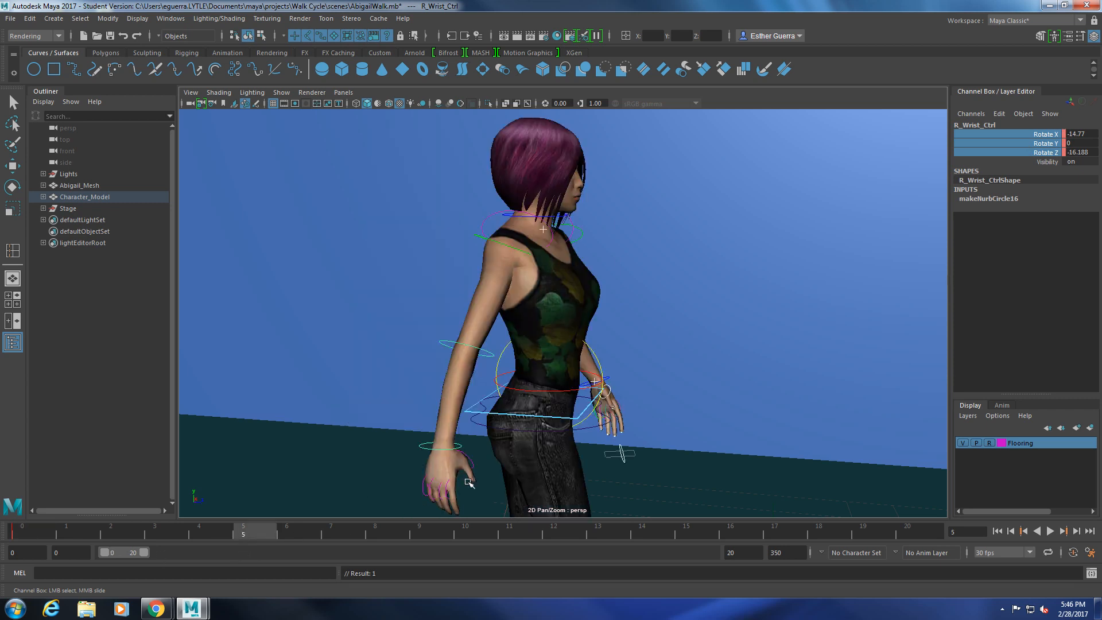
pyautogui.press('e')
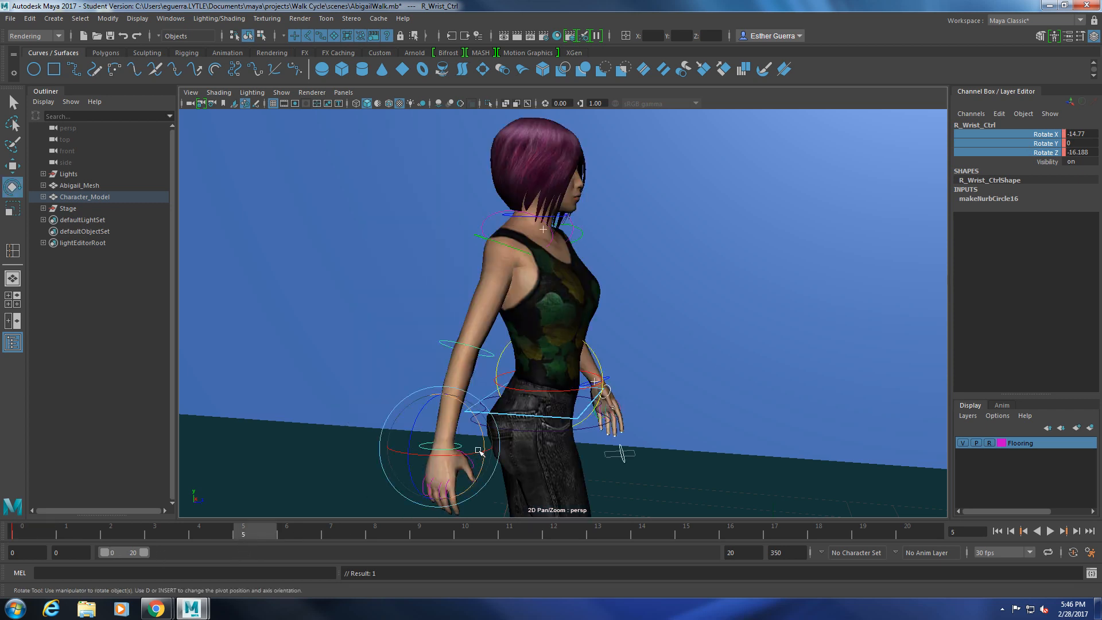
pyautogui.moveTo(480, 433); pyautogui.dragTo(487, 463)
pyautogui.rightClick(1028, 150)
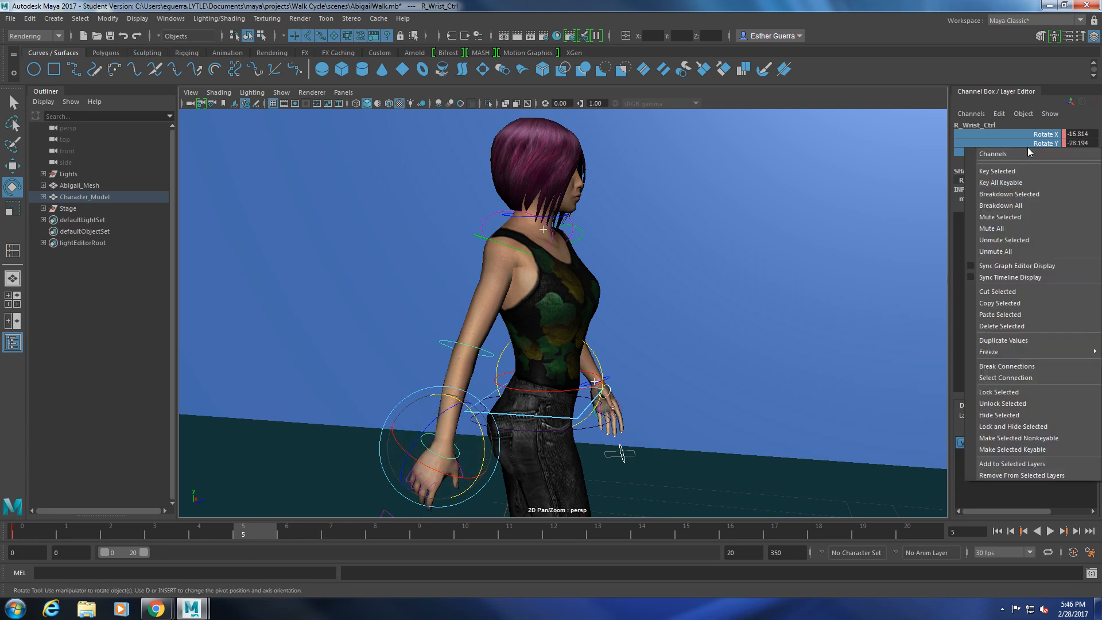
pyautogui.click(1018, 171)
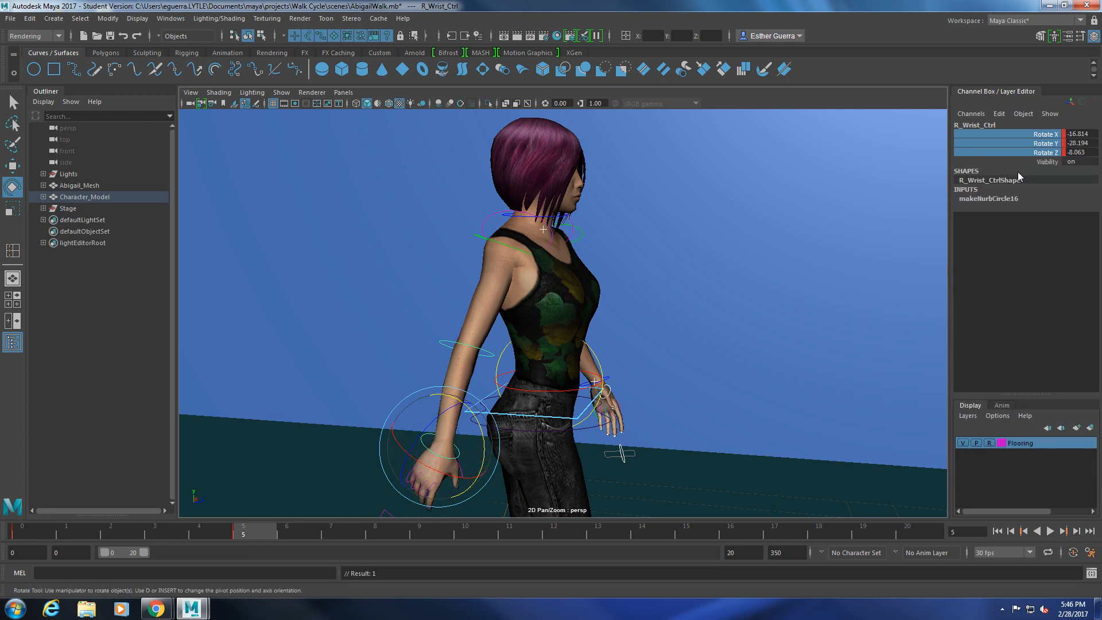
# - At frame 10, rotate R_Wrist_Ctrl to about Rotate X 4.016, Y -0.472 and Z -16.064 and key its rotation channels
pyautogui.click(475, 542)
pyautogui.moveTo(625, 442); pyautogui.dragTo(616, 418)
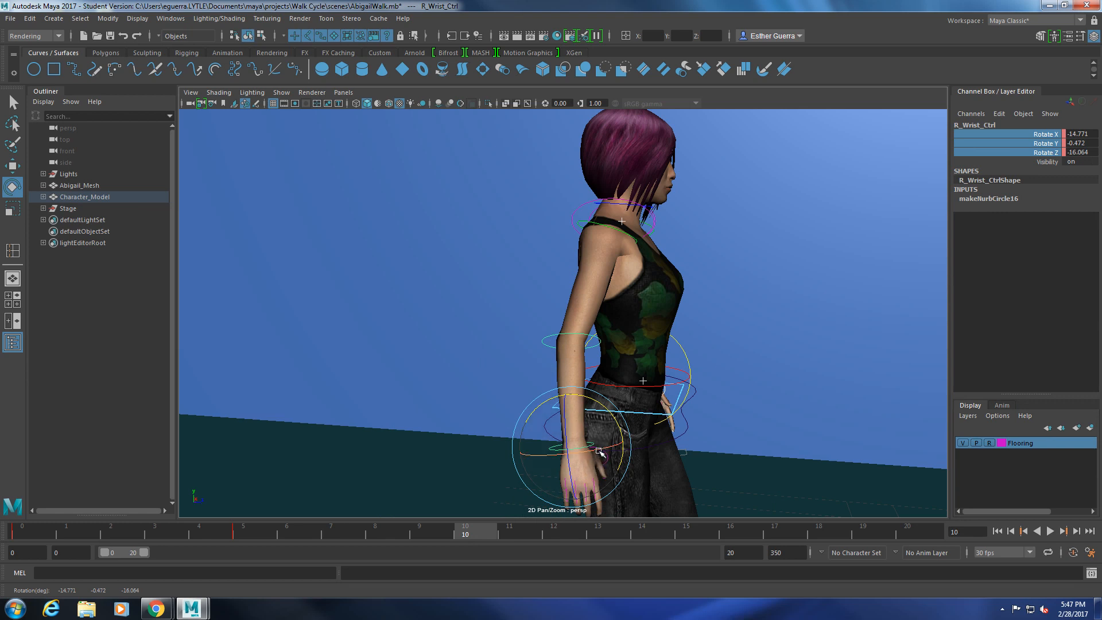
pyautogui.moveTo(594, 451); pyautogui.dragTo(609, 448)
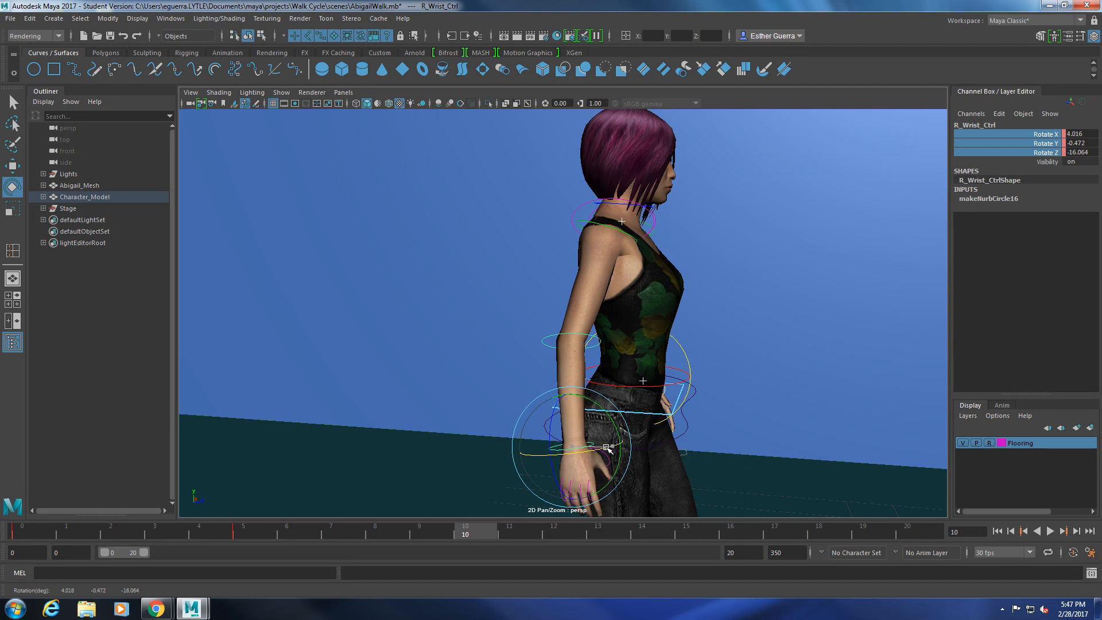
pyautogui.rightClick(1038, 147)
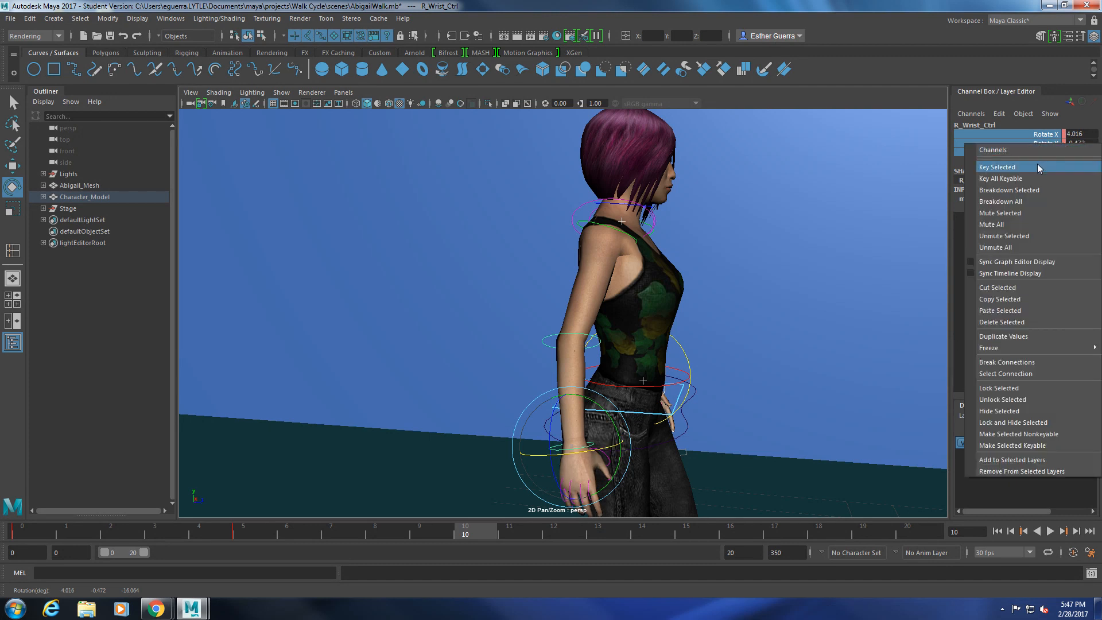
pyautogui.click(999, 167)
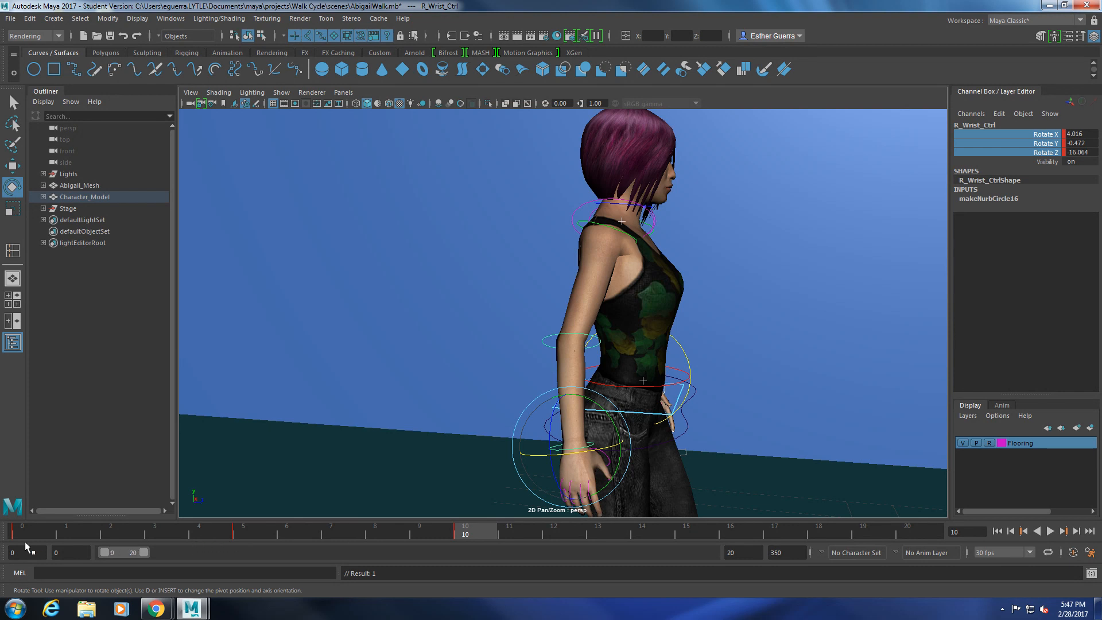
# - At frame 15, rotate R_Wrist_Ctrl to about Rotate X 12.732, Y 11.636 and Z -15.202 and key its rotation channels
pyautogui.click(23, 531)
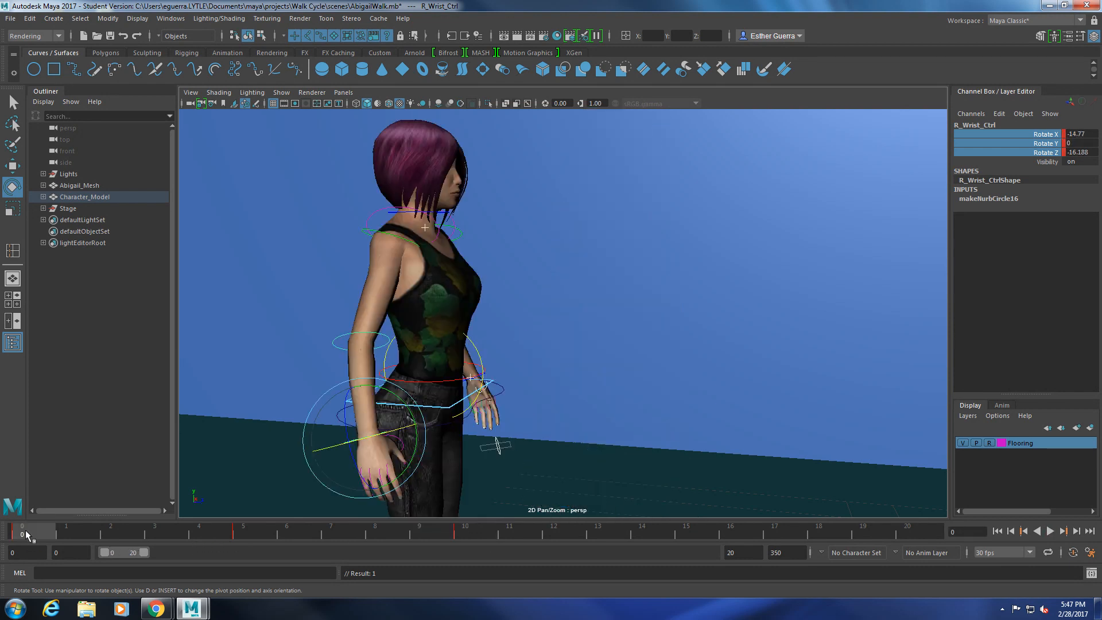
pyautogui.moveTo(25, 529); pyautogui.dragTo(686, 534)
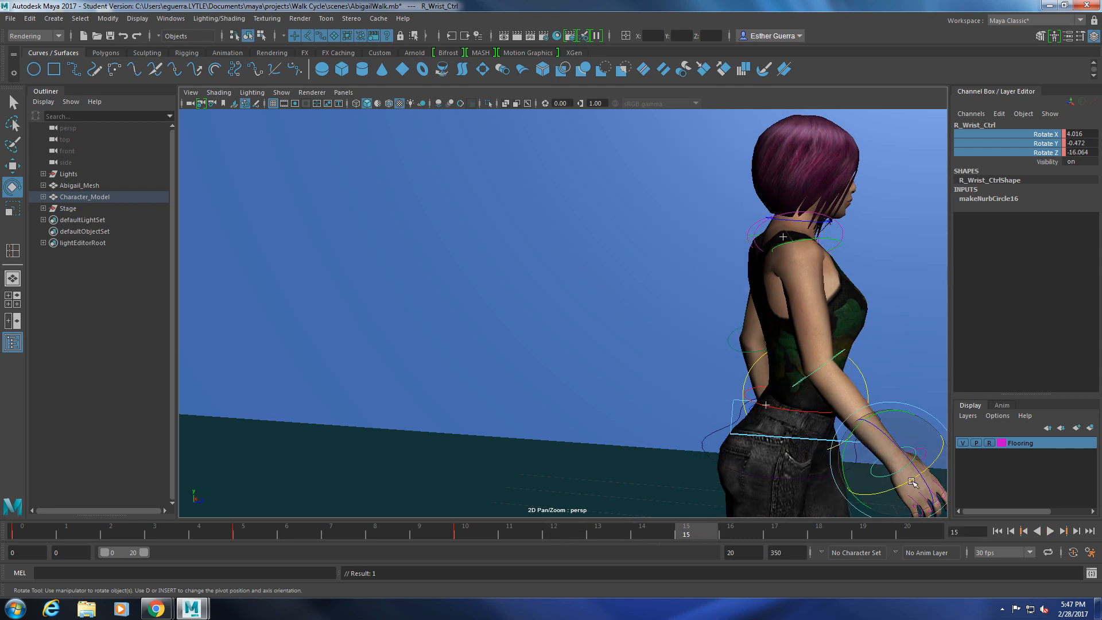
pyautogui.moveTo(845, 465); pyautogui.dragTo(926, 470)
pyautogui.rightClick(1055, 147)
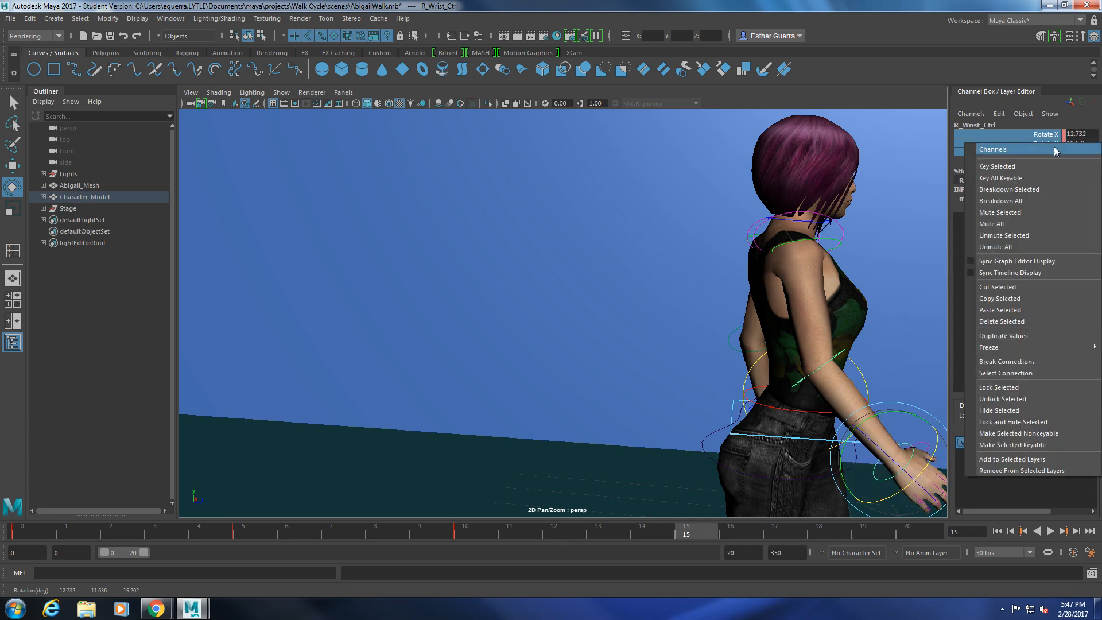
pyautogui.click(1052, 167)
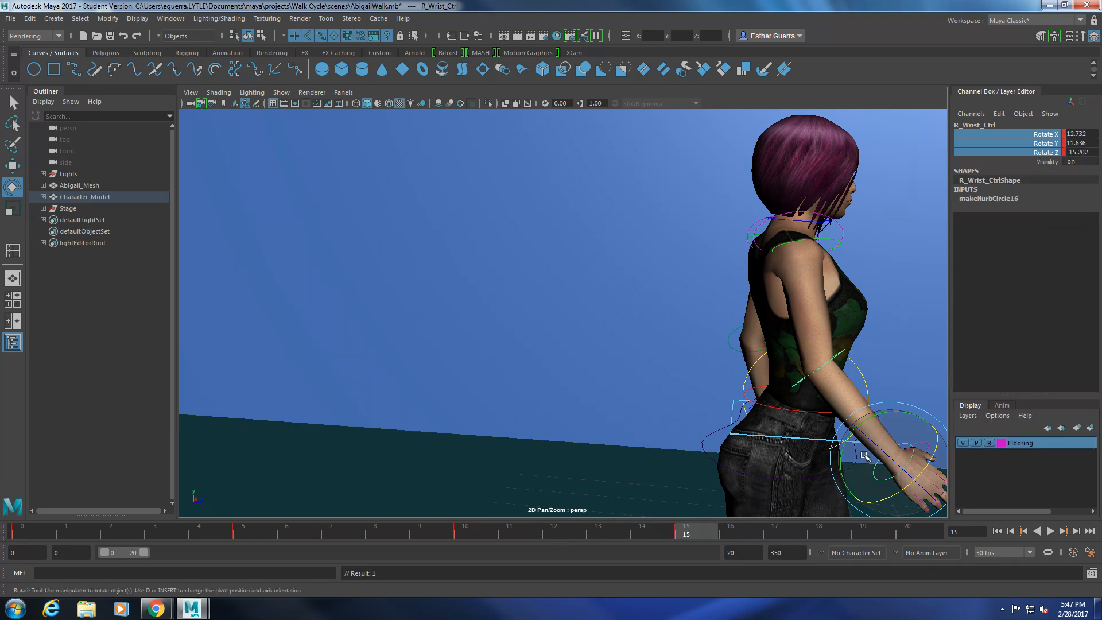
# - Review the right arm's swing in the full-body side view by playing and scrubbing the walk from frame 0 to 16
pyautogui.moveTo(709, 534); pyautogui.dragTo(22, 534)
pyautogui.keyDown('alt'); pyautogui.moveTo(636, 394); pyautogui.dragTo(648, 393); pyautogui.keyUp('alt')
pyautogui.keyDown('alt'); pyautogui.moveTo(651, 395); pyautogui.dragTo(649, 370, button='middle'); pyautogui.keyUp('alt')
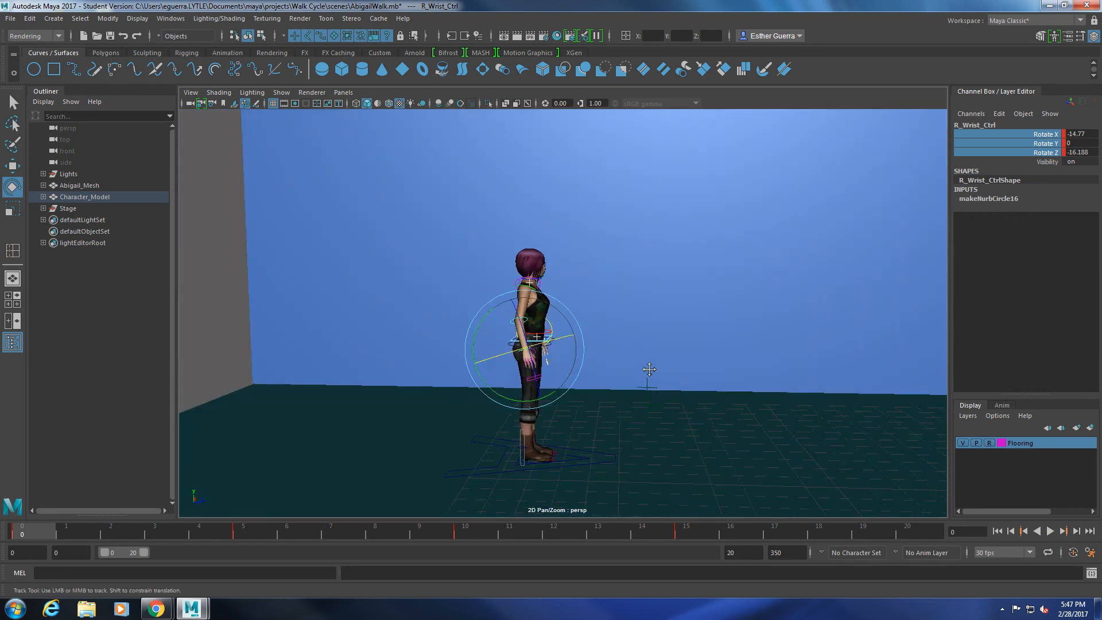
pyautogui.keyDown('alt'); pyautogui.moveTo(650, 369); pyautogui.dragTo(659, 424, button='right'); pyautogui.keyUp('alt')
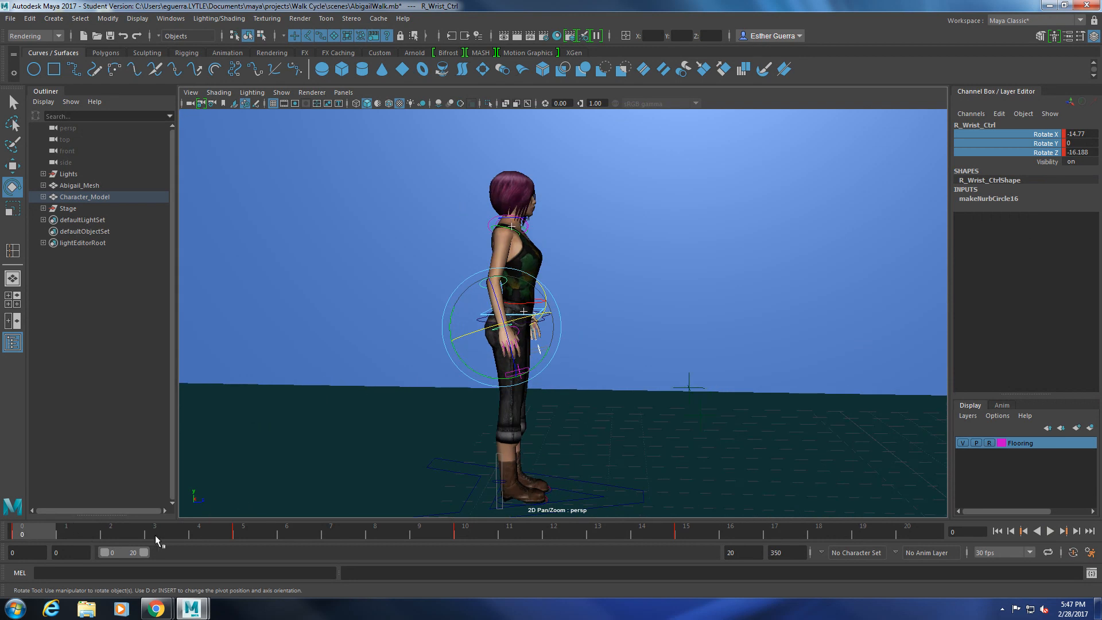
pyautogui.hotkey('alt', 'v')
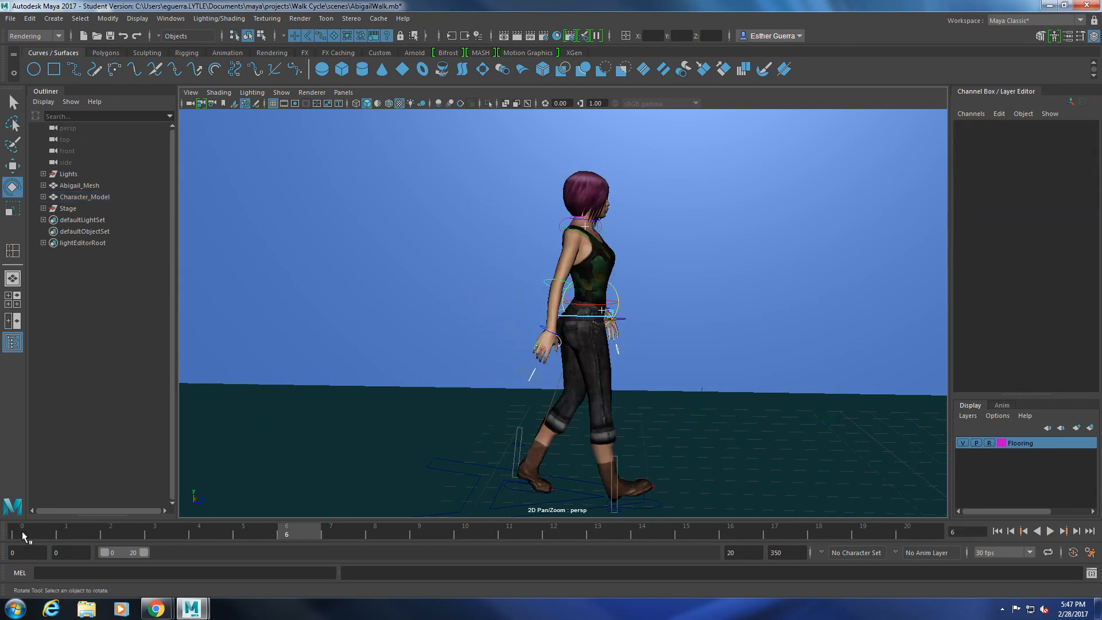
pyautogui.click(22, 533)
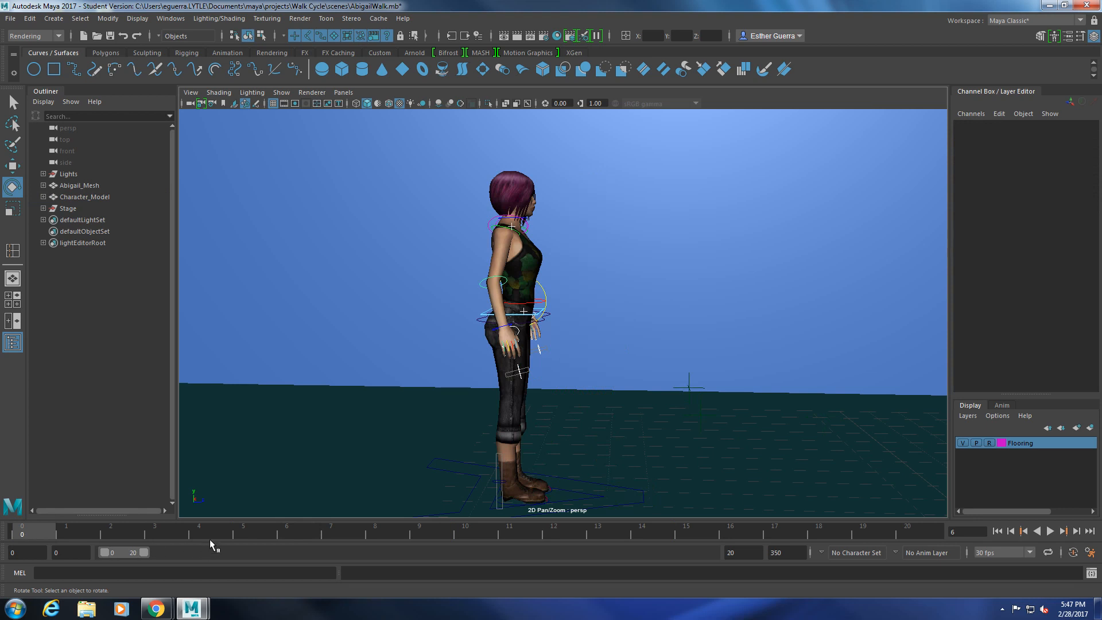
pyautogui.hotkey('alt', 'v')
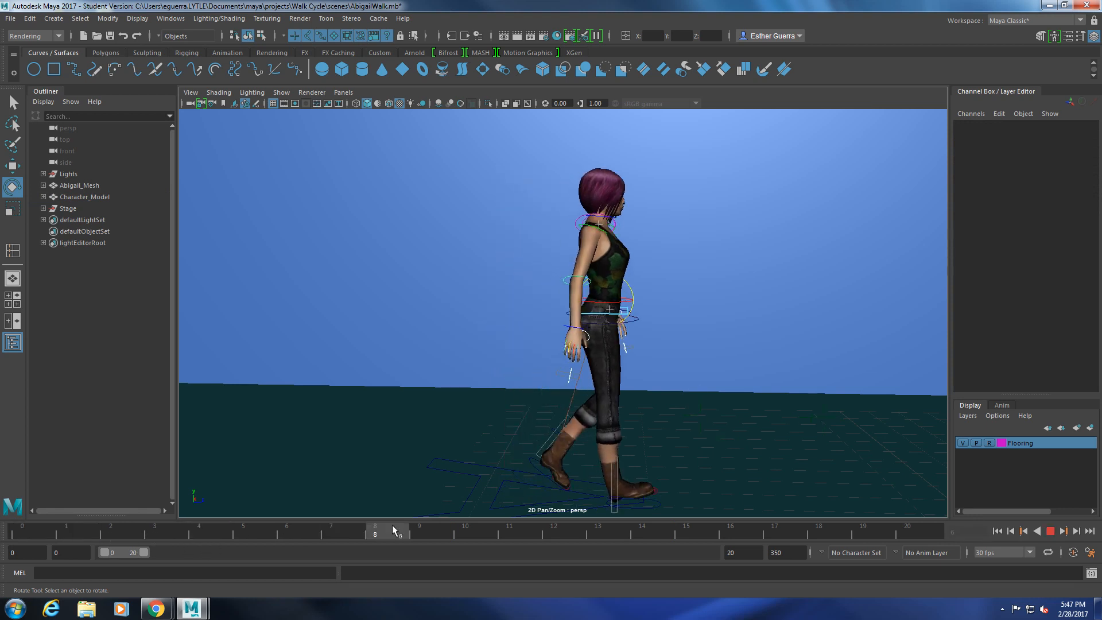
pyautogui.moveTo(687, 531)
pyautogui.mouseDown()
pyautogui.moveTo(501, 508)
pyautogui.moveTo(248, 542)
pyautogui.moveTo(23, 538)
pyautogui.moveTo(748, 538)
pyautogui.mouseUp()
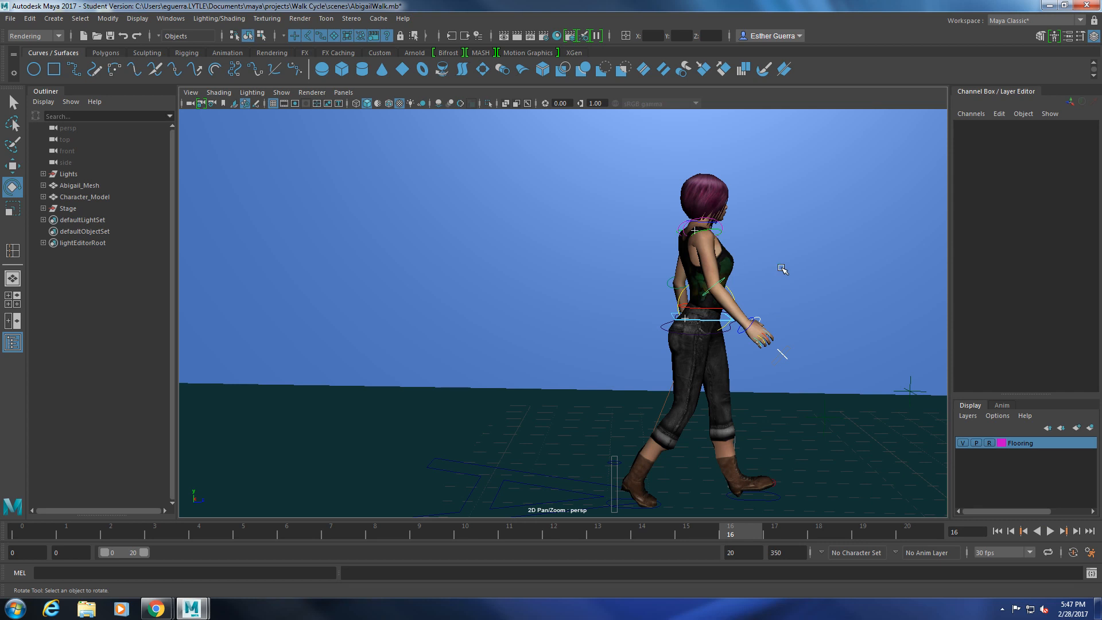
# - At frame 0, lock and hide the translation and scale channels of R_Clavicle_Ctrl
pyautogui.keyDown('alt'); pyautogui.moveTo(779, 266); pyautogui.dragTo(660, 270); pyautogui.keyUp('alt')
pyautogui.scroll(4, 527, 268)
pyautogui.keyDown('alt'); pyautogui.moveTo(470, 266); pyautogui.dragTo(550, 303, button='middle'); pyautogui.keyUp('alt')
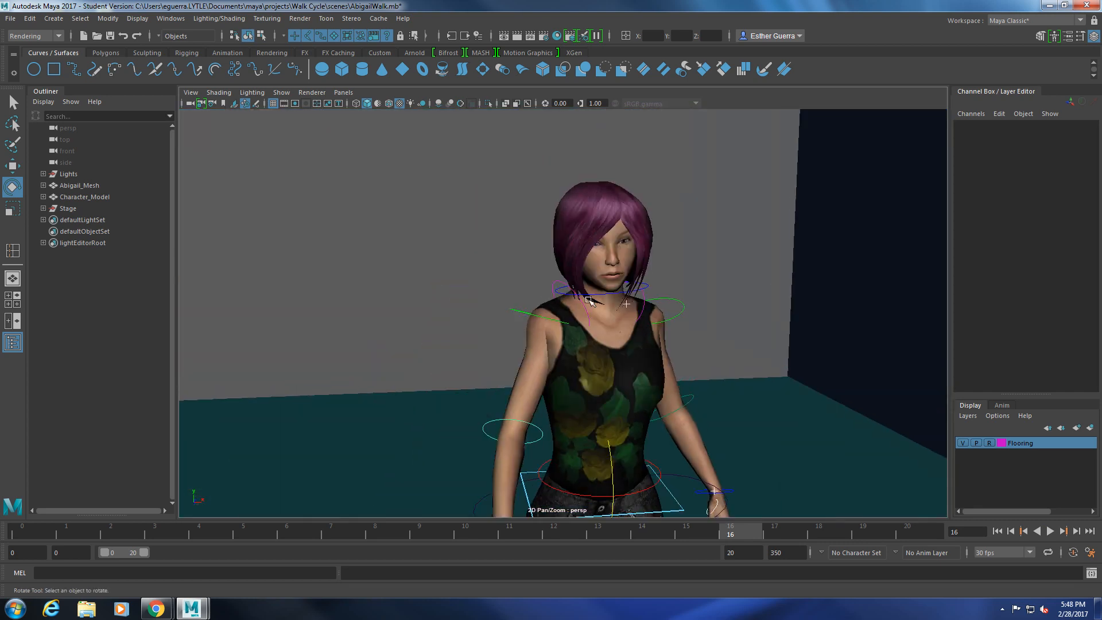
pyautogui.click(562, 282)
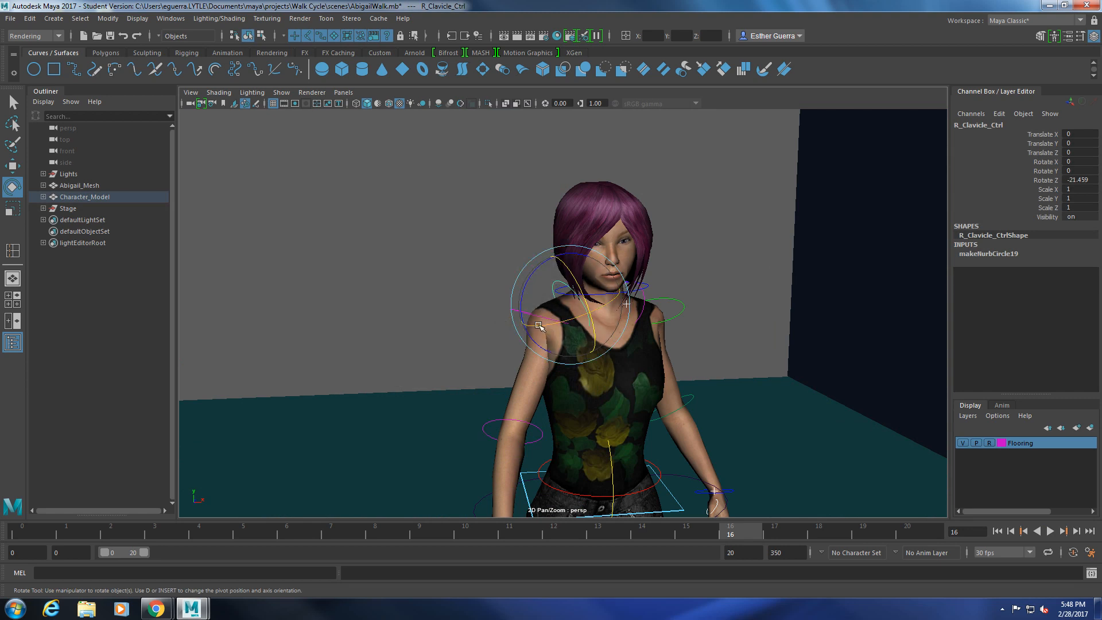
pyautogui.click(16, 537)
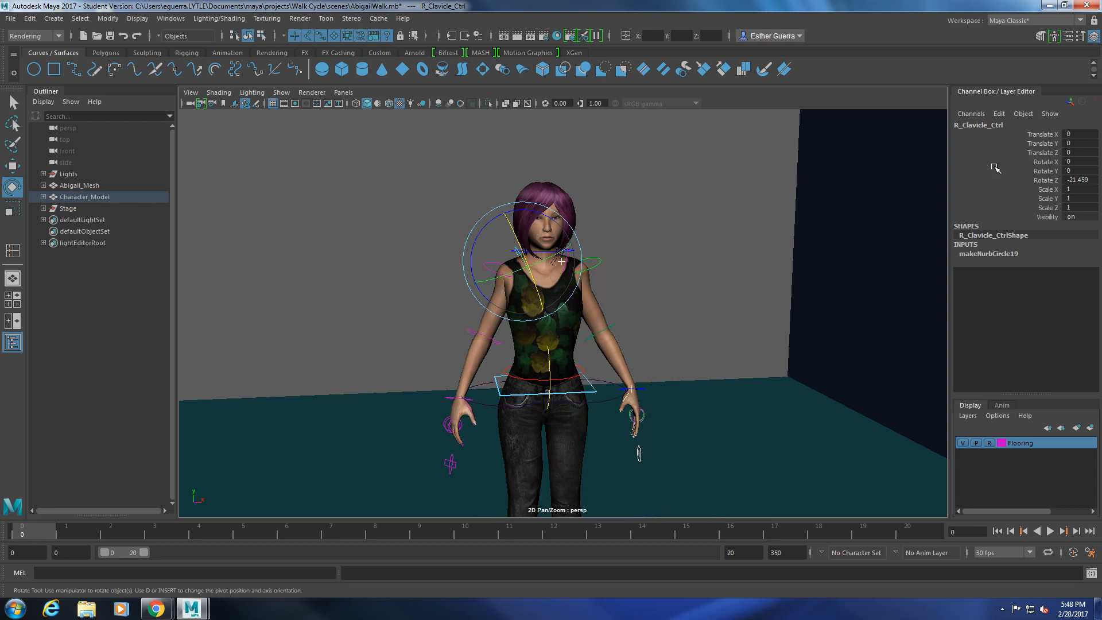
pyautogui.moveTo(1051, 136); pyautogui.dragTo(1054, 154)
pyautogui.keyDown('ctrl'); pyautogui.moveTo(1048, 192); pyautogui.dragTo(1054, 209); pyautogui.keyUp('ctrl')
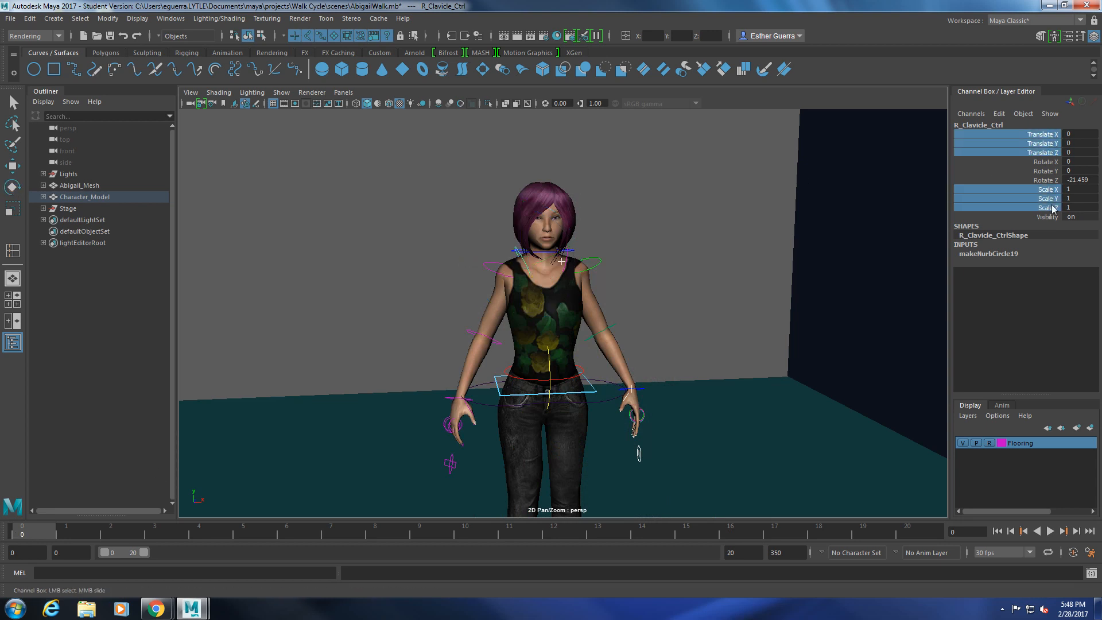
pyautogui.rightClick(1054, 210)
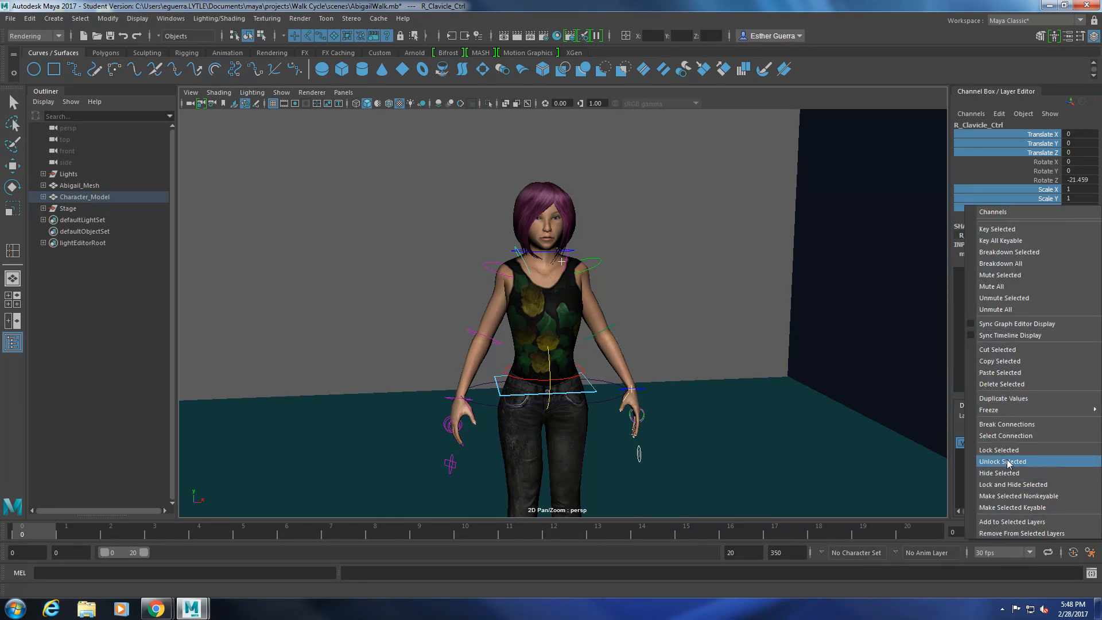
pyautogui.click(1013, 485)
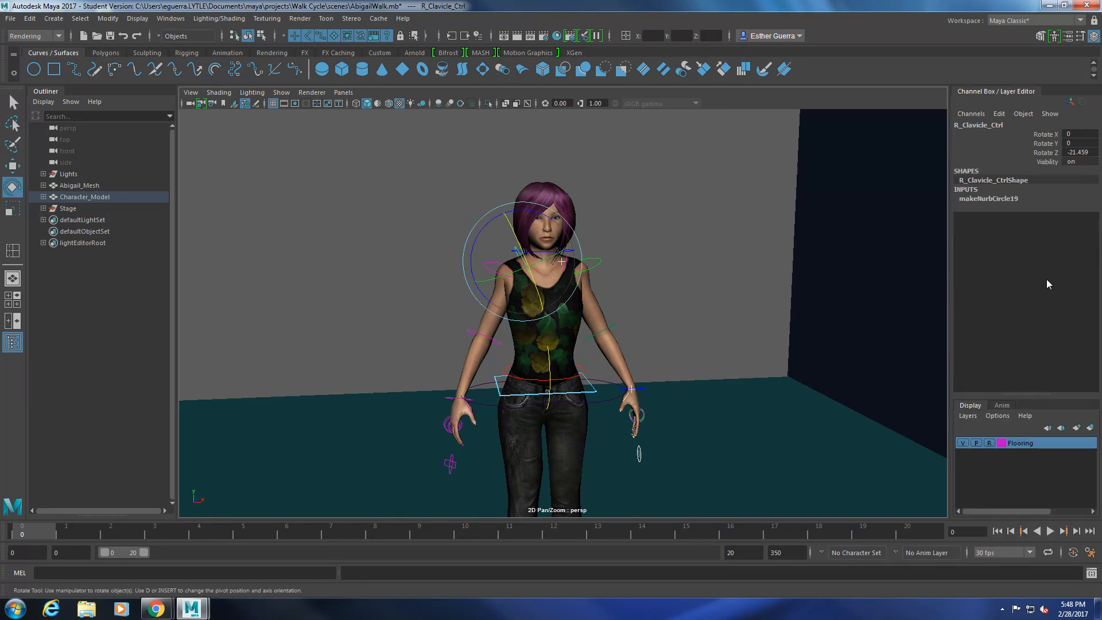
# - Key the rotation channels of R_Clavicle_Ctrl at frames 0 and 5 in its existing pose
pyautogui.moveTo(1052, 133); pyautogui.dragTo(1053, 152)
pyautogui.rightClick(1053, 154)
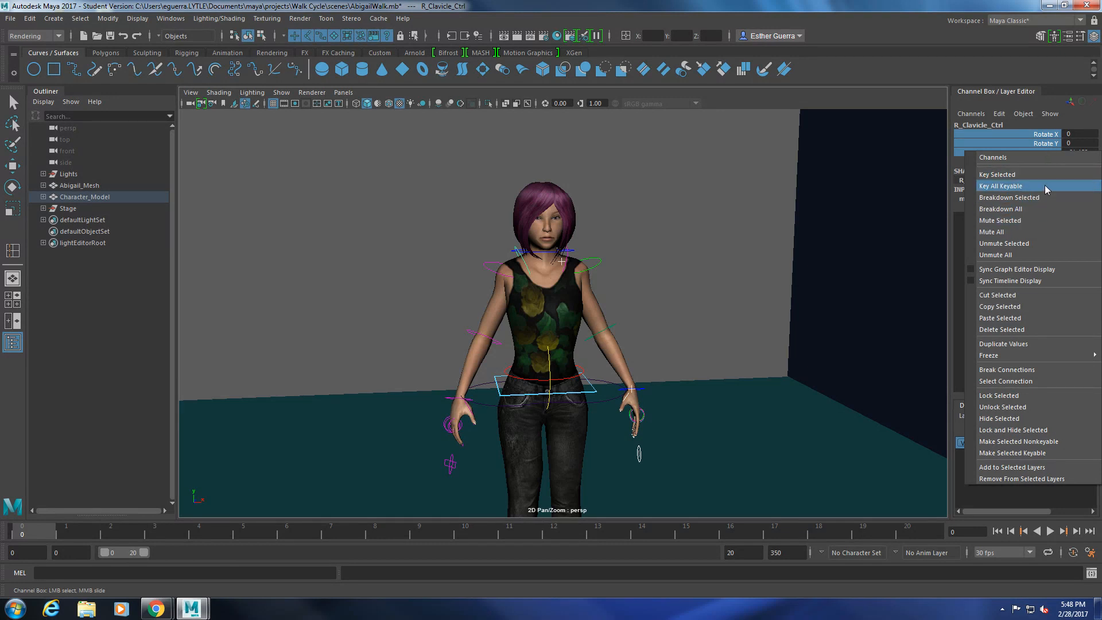
pyautogui.click(1046, 174)
pyautogui.click(241, 537)
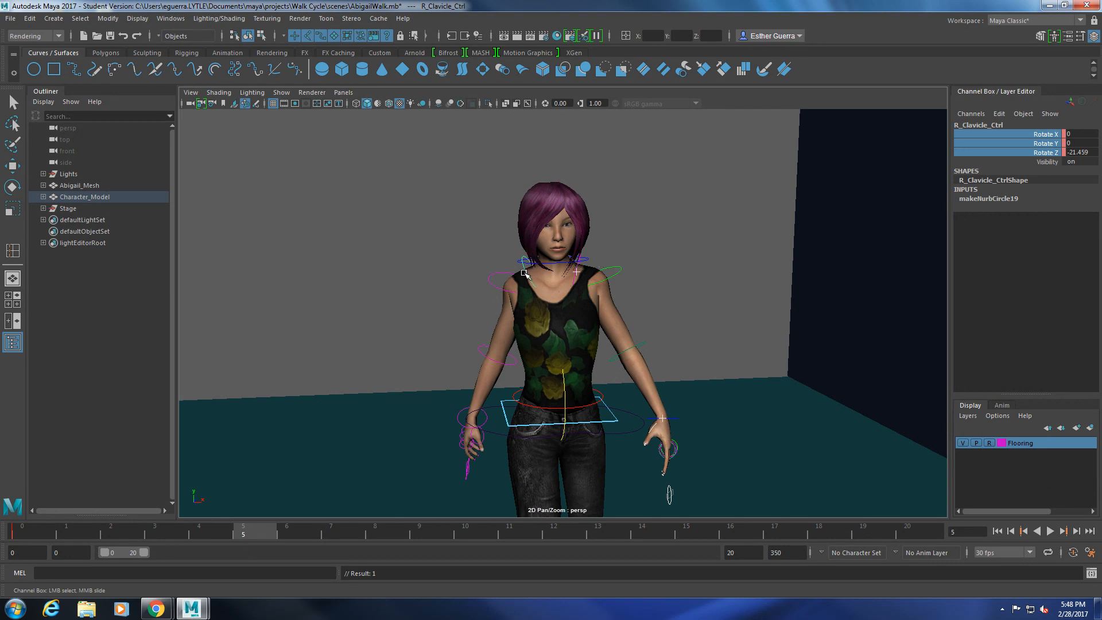
pyautogui.press('e')
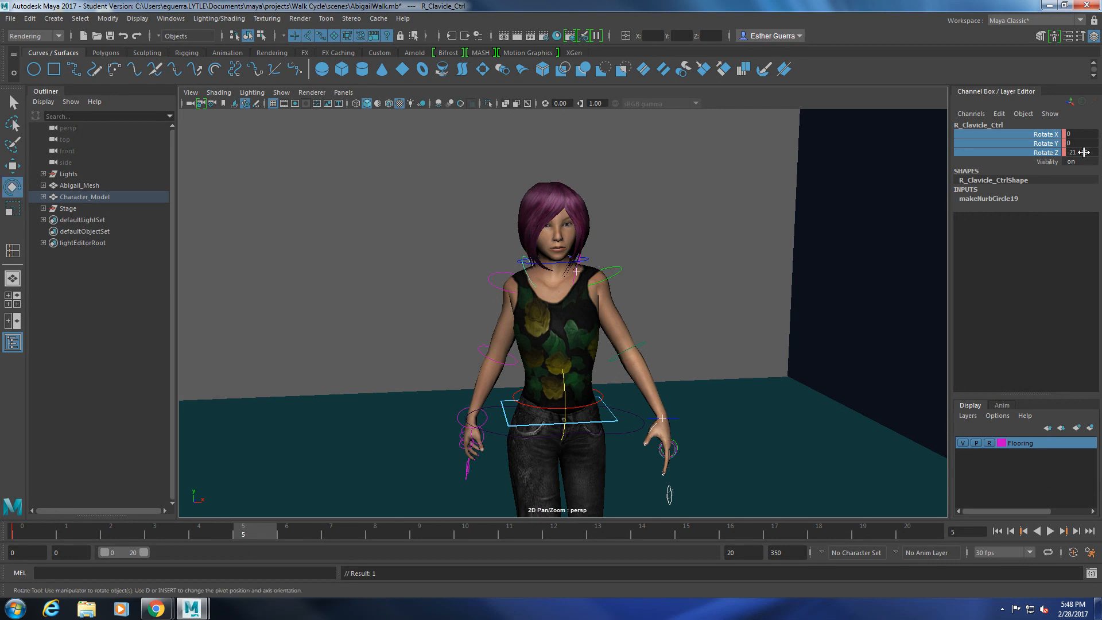
pyautogui.rightClick(1053, 145)
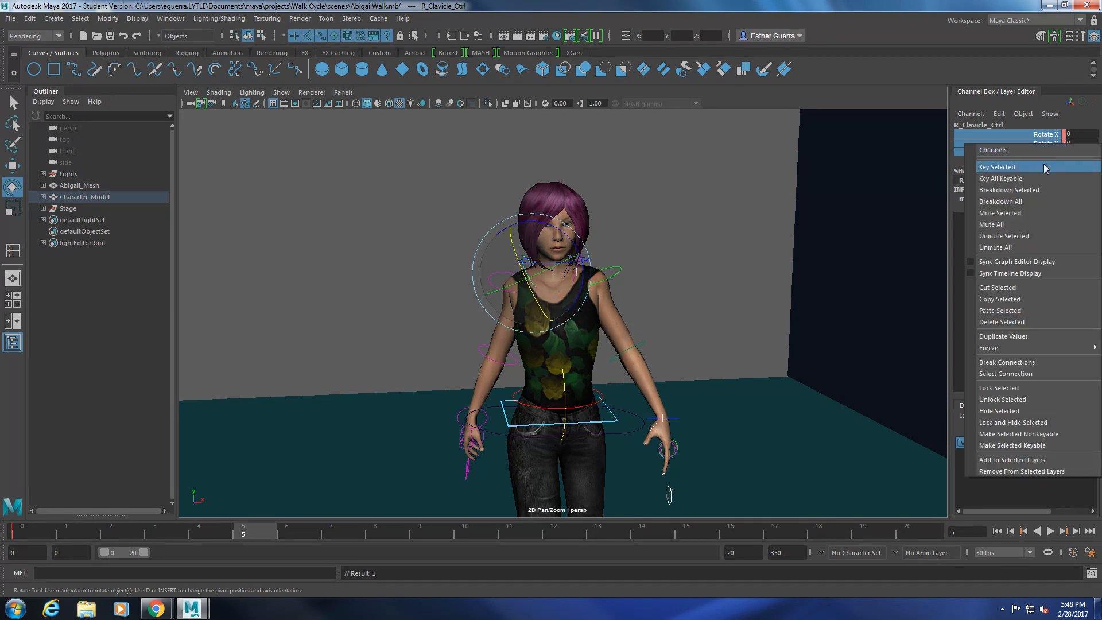
pyautogui.click(1045, 167)
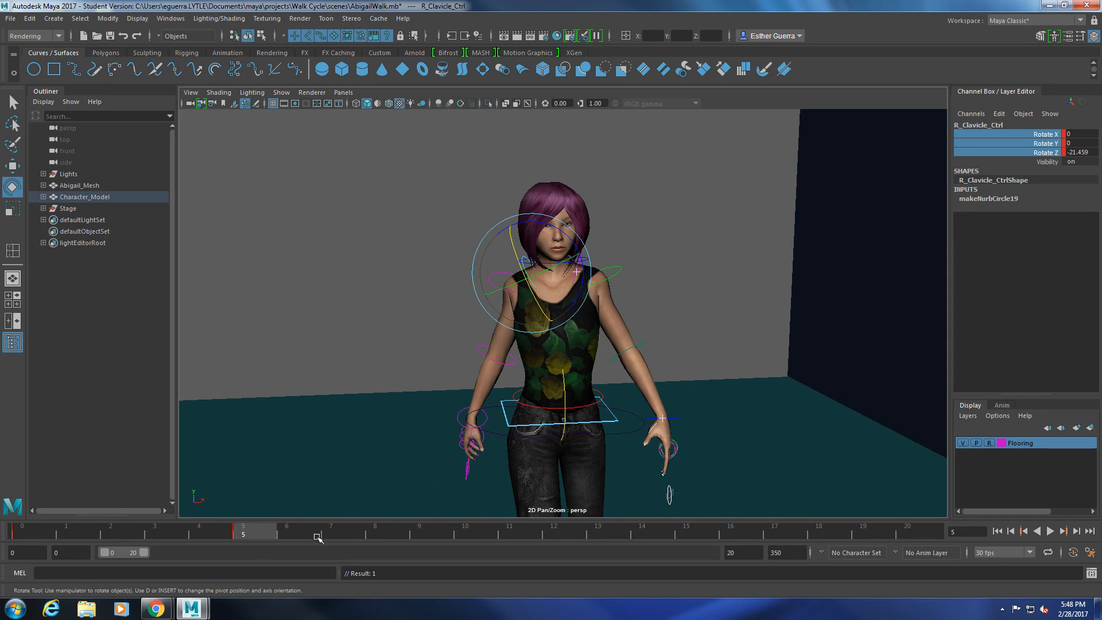
# - At frame 10, rotate R_Clavicle_Ctrl to about Rotate Y 3.427 and Z -15.984 and key its rotation channels
pyautogui.click(462, 533)
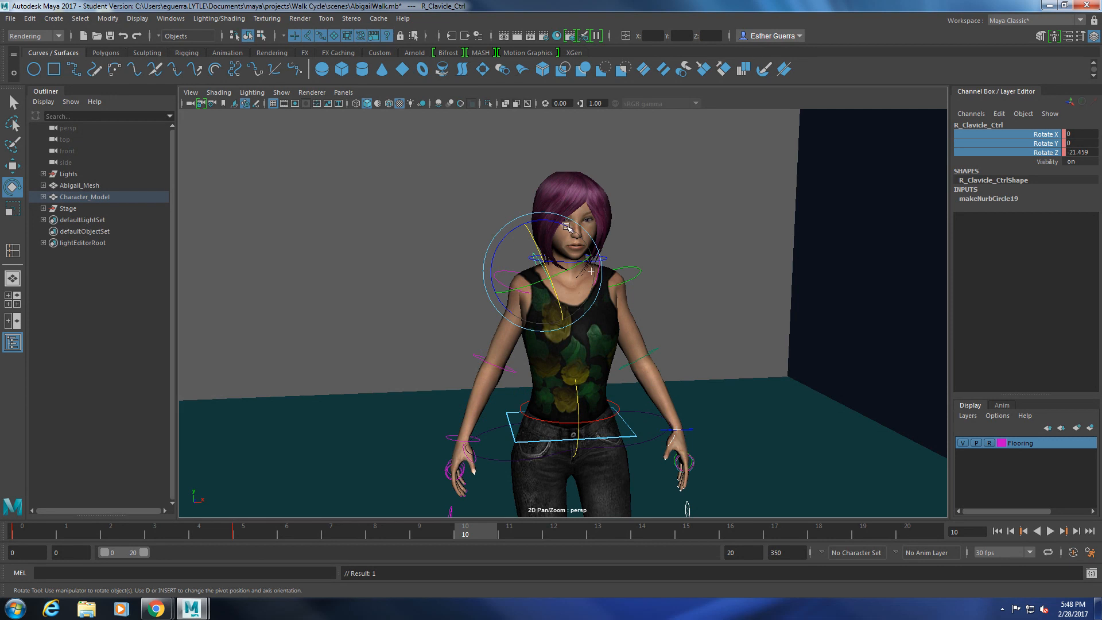
pyautogui.moveTo(567, 227); pyautogui.dragTo(570, 227)
pyautogui.moveTo(568, 227); pyautogui.dragTo(572, 230)
pyautogui.rightClick(1046, 151)
pyautogui.click(1039, 166)
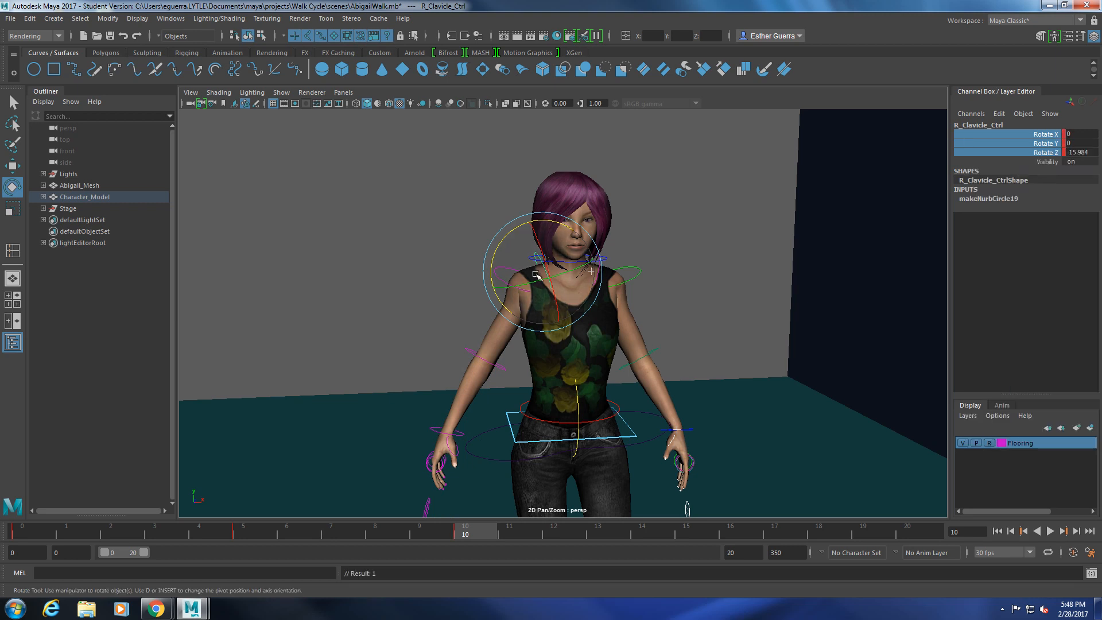
pyautogui.moveTo(542, 281); pyautogui.dragTo(548, 279)
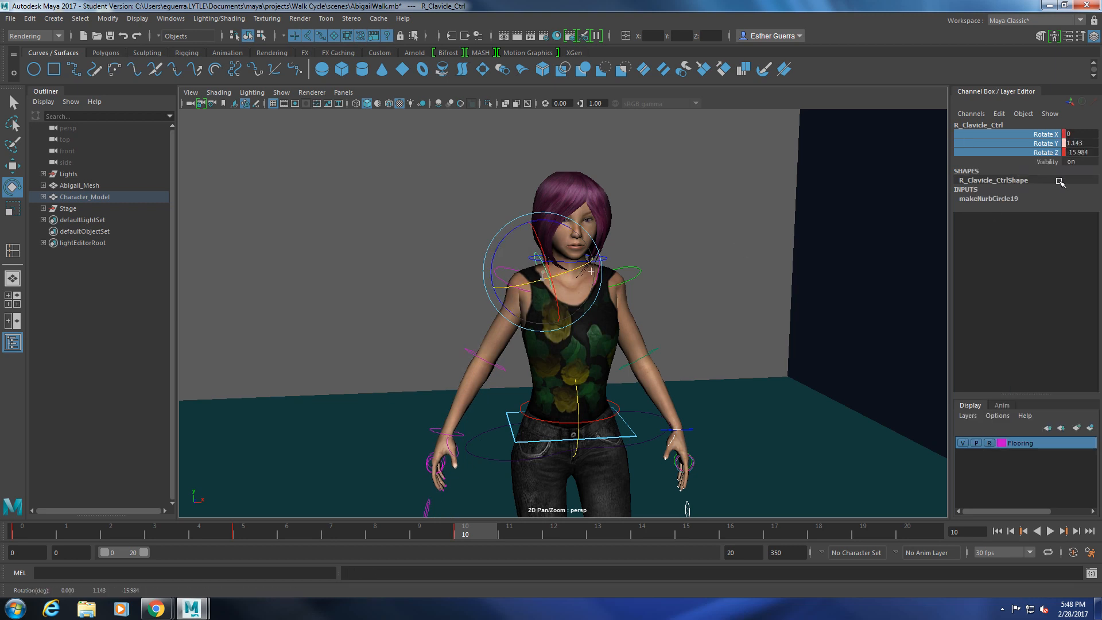
pyautogui.rightClick(1061, 148)
pyautogui.click(1039, 167)
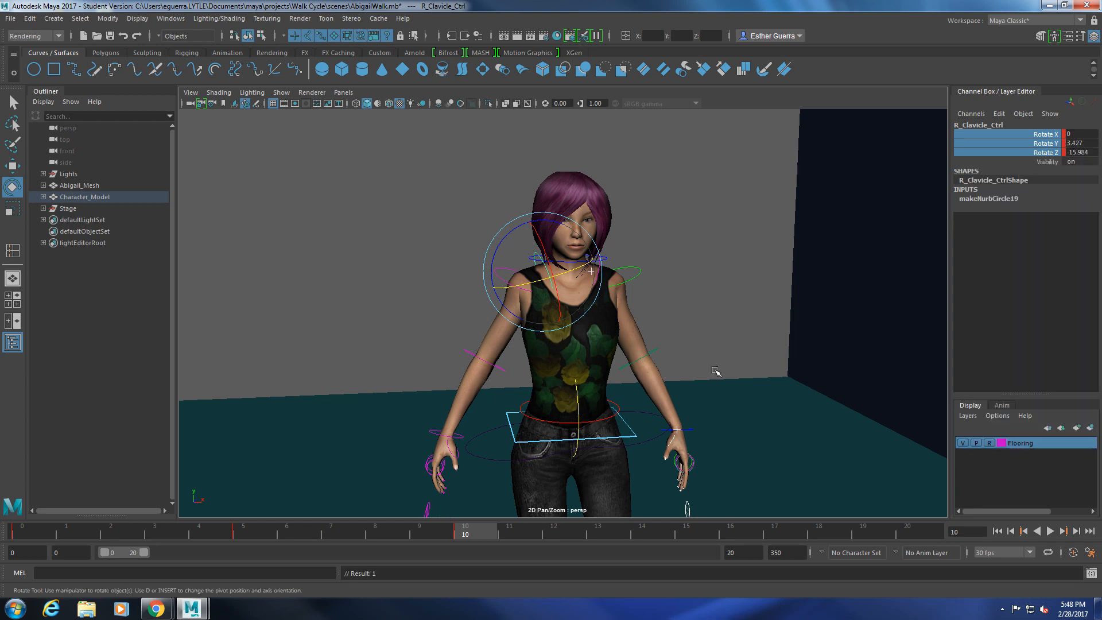
# - At frame 15, rotate R_Clavicle_Ctrl to about Rotate Y 14.066 and key its rotation channels
pyautogui.click(684, 532)
pyautogui.moveTo(577, 314); pyautogui.dragTo(587, 314)
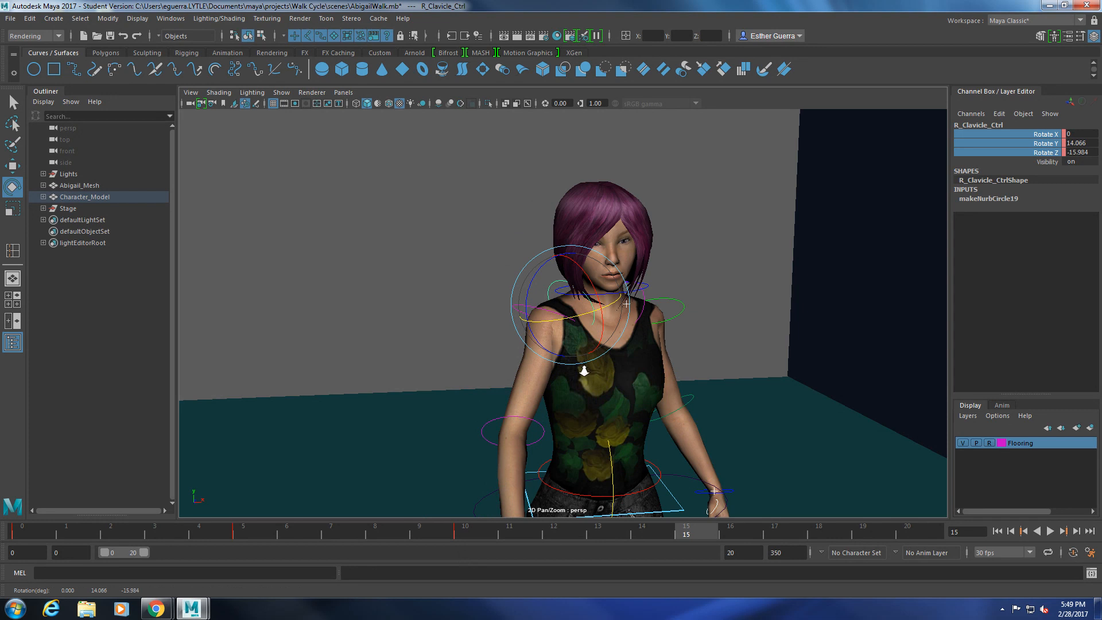
pyautogui.scroll(-3, 583, 370)
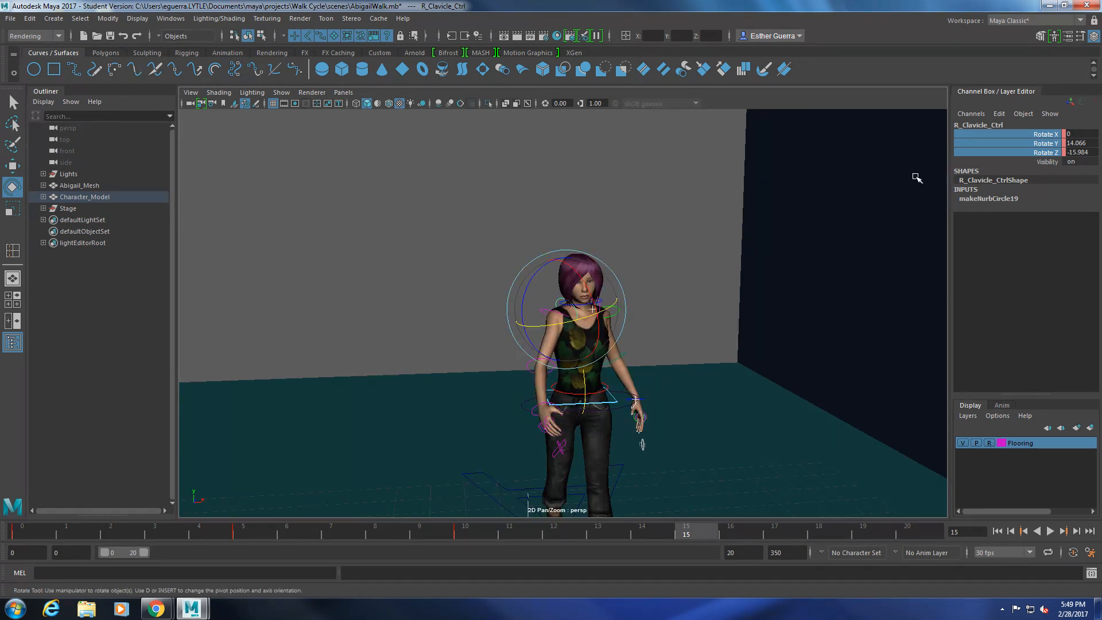
pyautogui.rightClick(1046, 142)
pyautogui.click(1037, 160)
# - At frame 5, rotate R_Shoulder_Ctrl to about Rotate X 7.378 and Y -11.694 and key its rotation channels
pyautogui.click(460, 539)
pyautogui.moveTo(453, 533); pyautogui.dragTo(38, 534)
pyautogui.scroll(5, 534, 347)
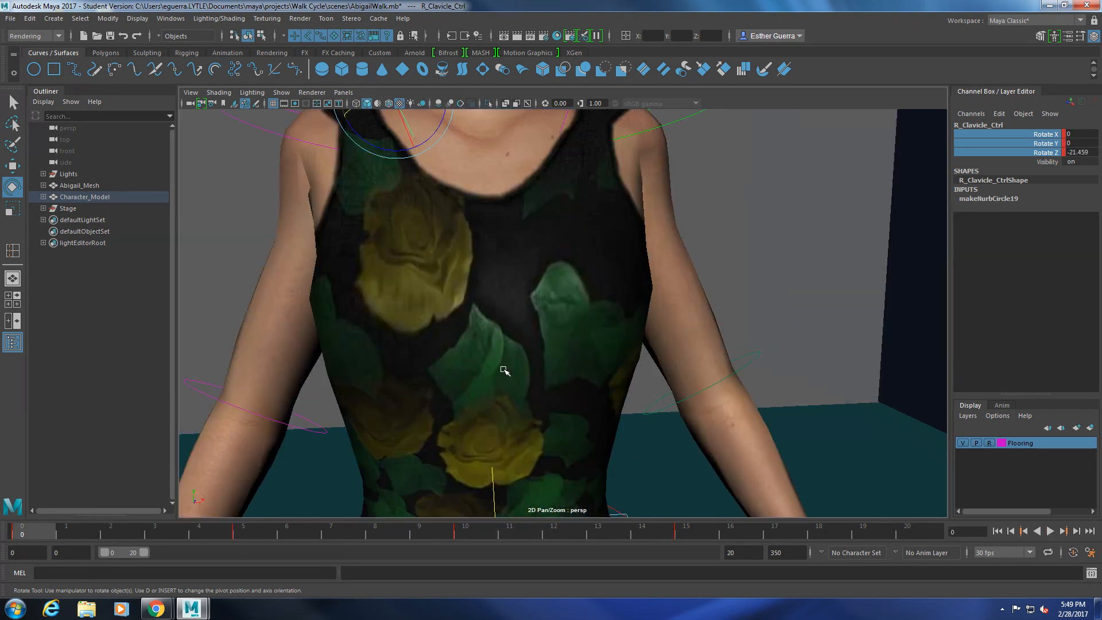
pyautogui.scroll(-5, 505, 370)
pyautogui.click(468, 274)
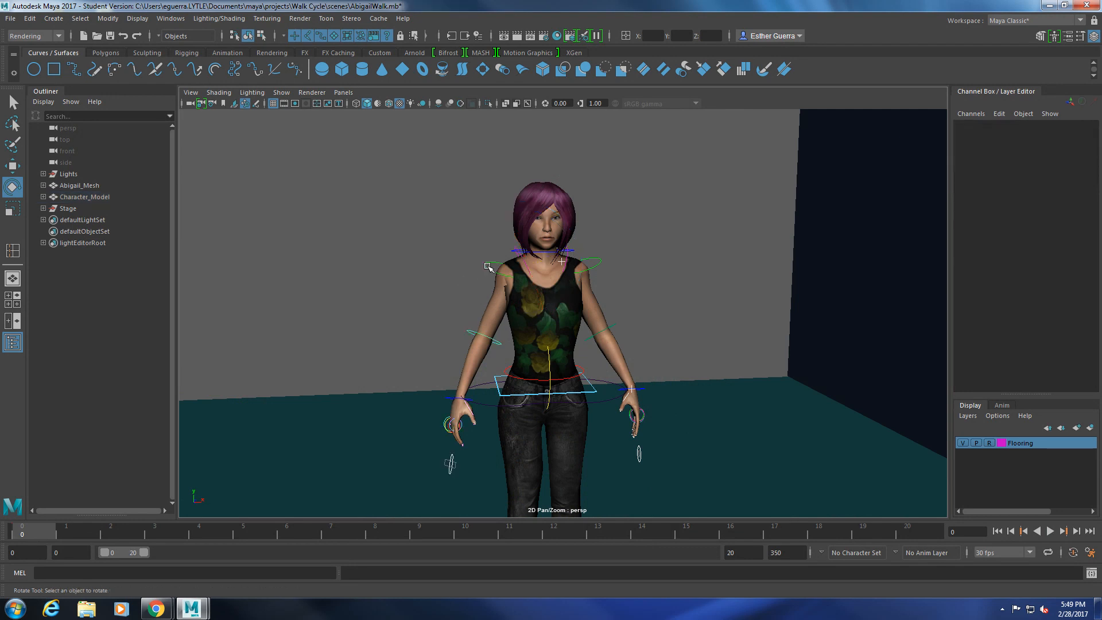
pyautogui.click(487, 265)
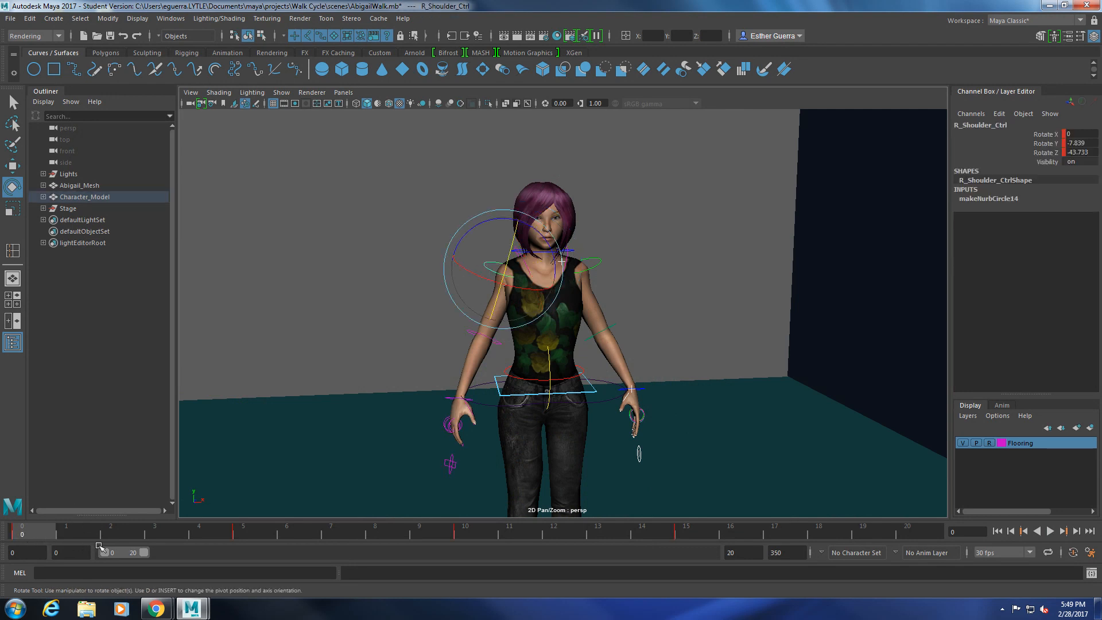
pyautogui.moveTo(36, 542); pyautogui.dragTo(246, 532)
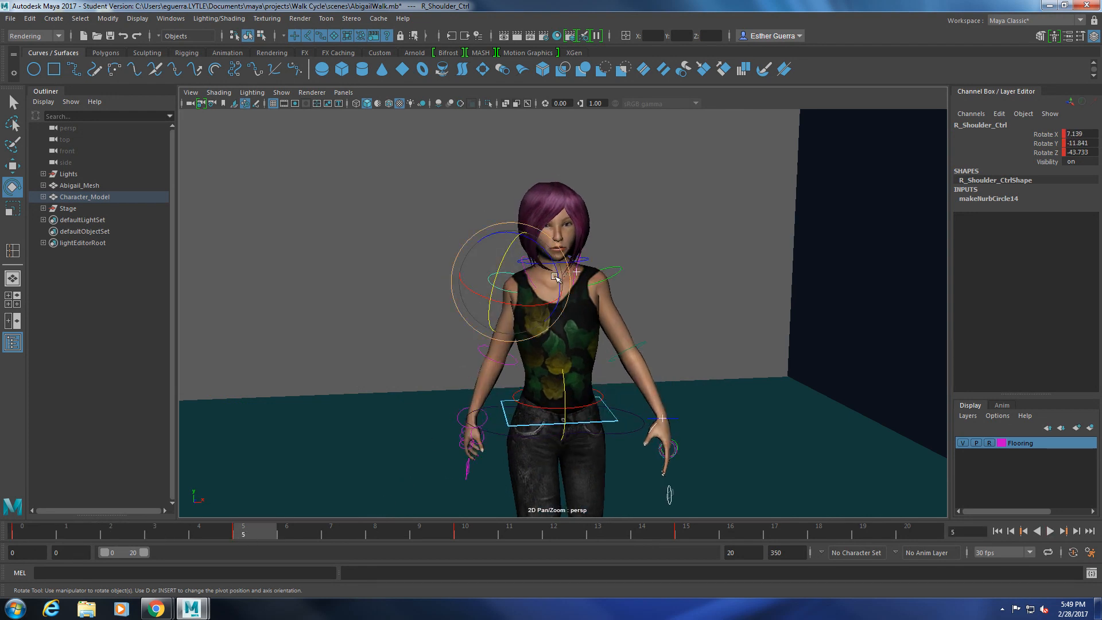
pyautogui.moveTo(558, 278); pyautogui.dragTo(559, 279)
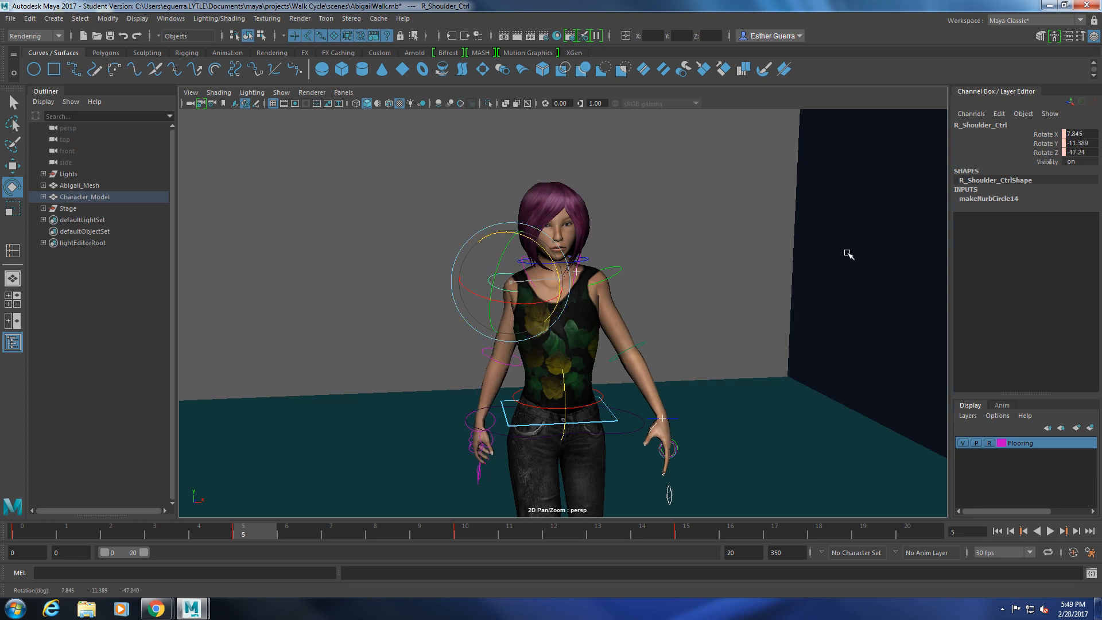
pyautogui.hotkey('ctrl', 'z')
pyautogui.moveTo(1055, 134); pyautogui.dragTo(1054, 150)
pyautogui.rightClick(1055, 152)
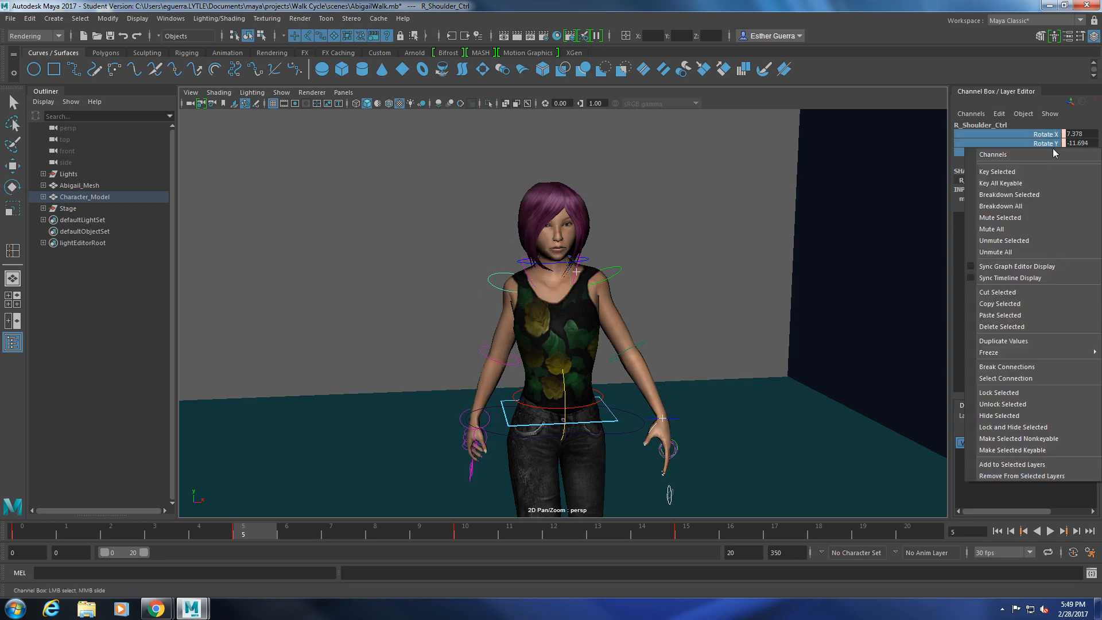
pyautogui.click(1046, 172)
# - At frame 10, rotate R_Shoulder_Ctrl to about Rotate X -7.259, Y -11.423 and Z -54.177 and key its rotation channels
pyautogui.click(469, 535)
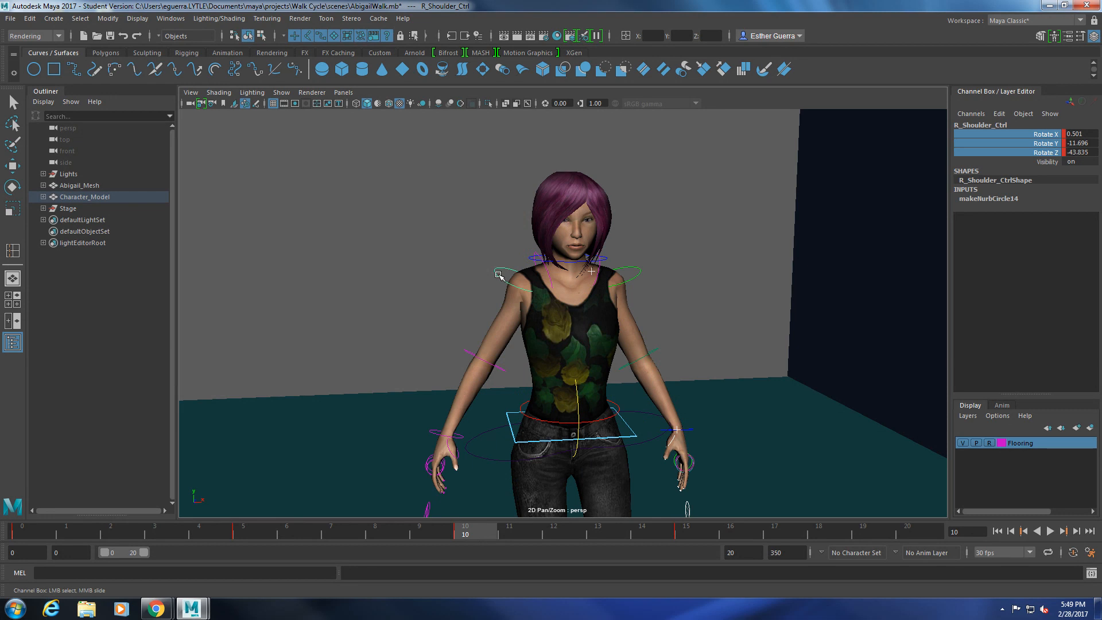
pyautogui.press('e')
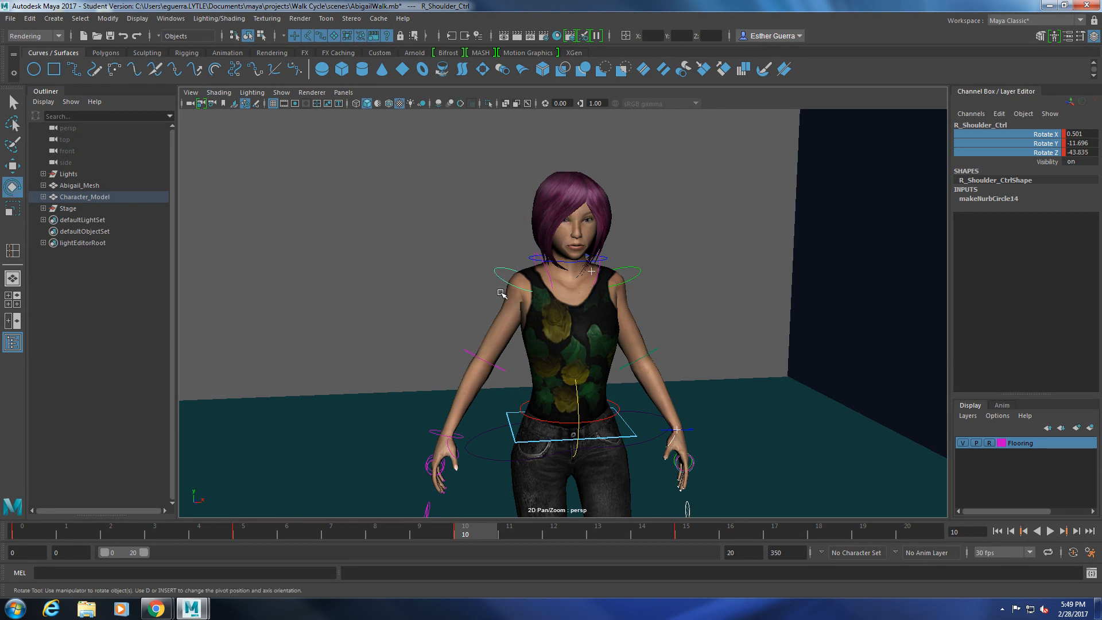
pyautogui.moveTo(495, 237); pyautogui.dragTo(500, 291)
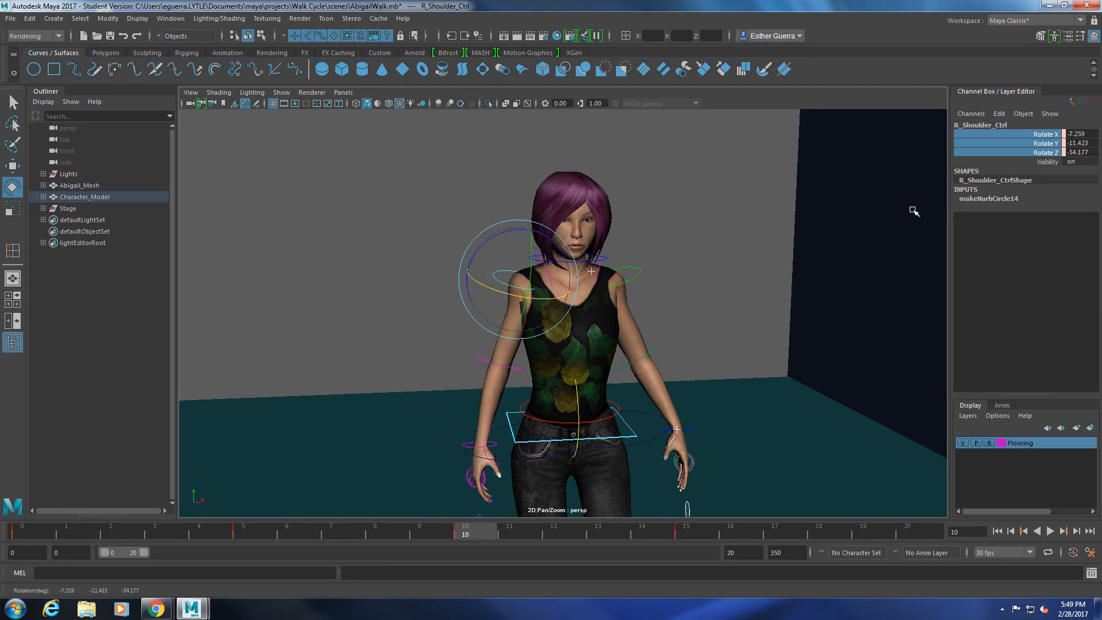
pyautogui.rightClick(1033, 158)
pyautogui.click(1011, 164)
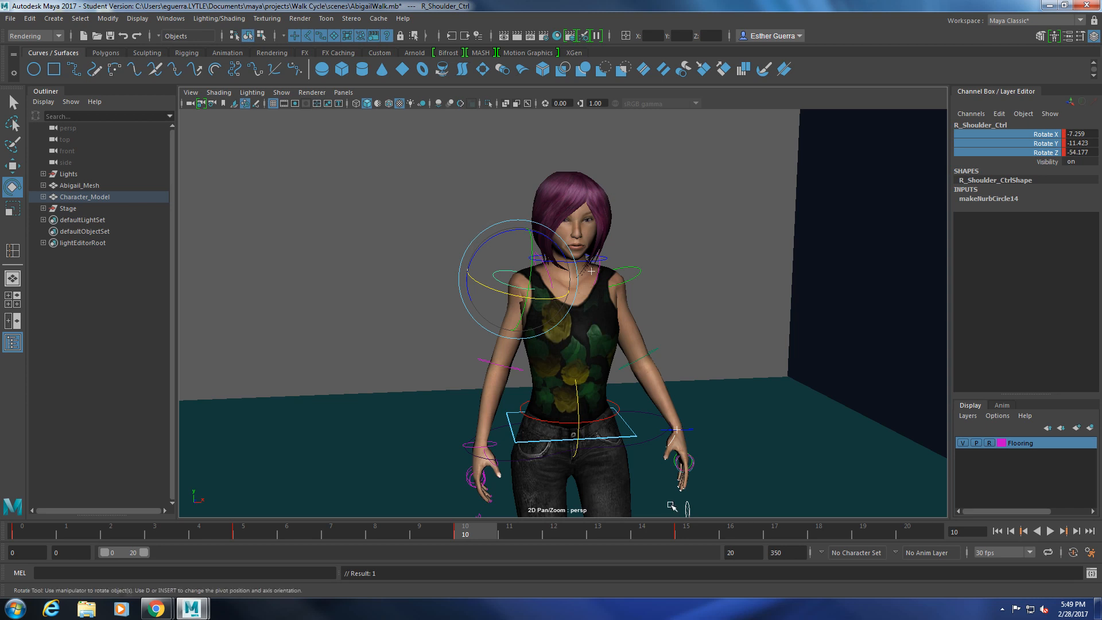
# - At frame 15, rotate R_Shoulder_Ctrl to about Rotate X -16.06, Y 6.634 and Z -45.814 and key its rotation channels
pyautogui.hotkey('alt', 'v')
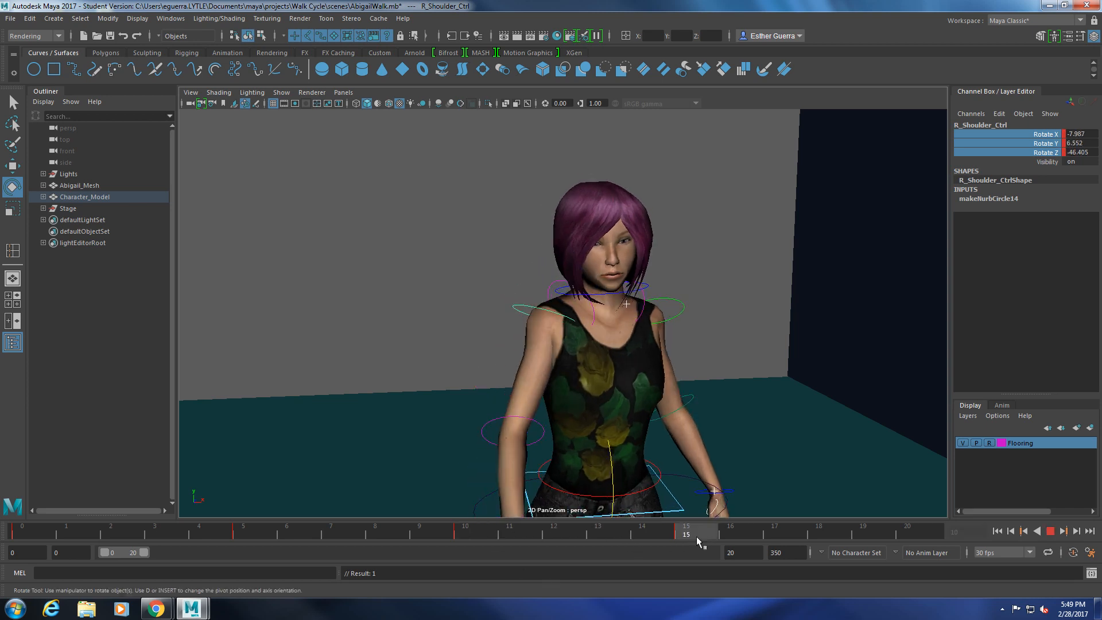
pyautogui.scroll(-5, 639, 412)
pyautogui.scroll(5, 638, 412)
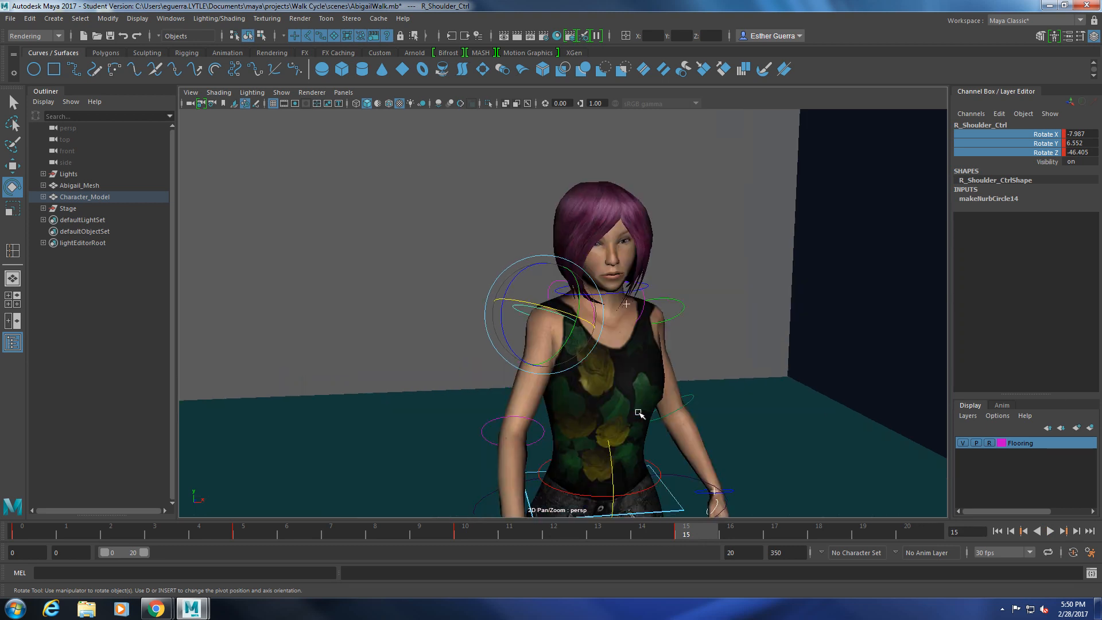
pyautogui.moveTo(515, 356); pyautogui.dragTo(554, 310)
pyautogui.keyDown('alt'); pyautogui.moveTo(591, 393); pyautogui.dragTo(635, 387); pyautogui.keyUp('alt')
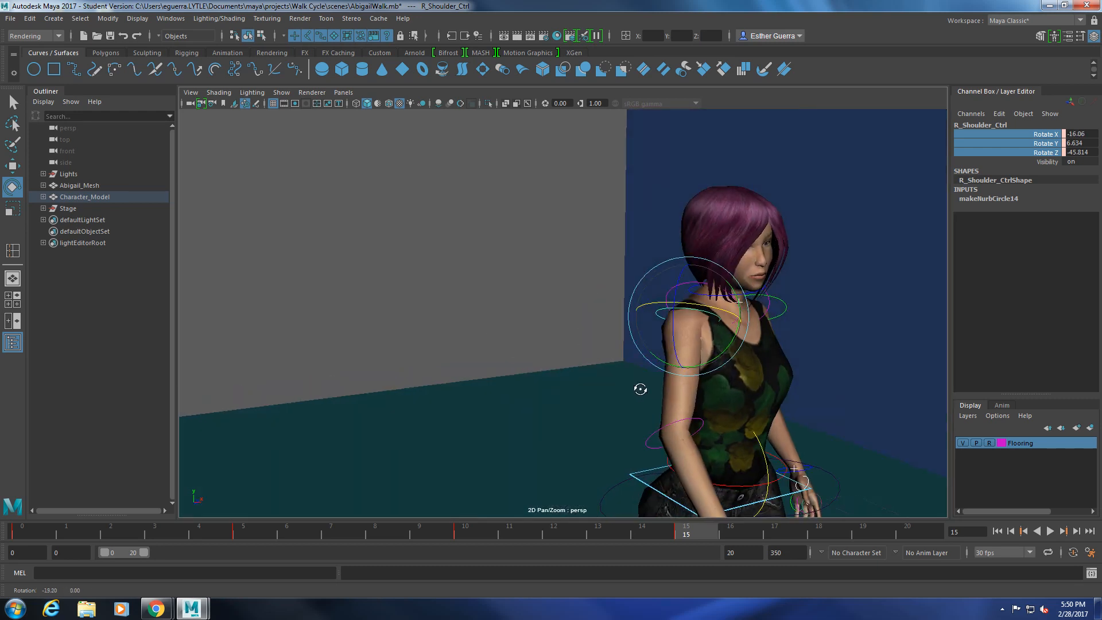
pyautogui.scroll(-3, 648, 396)
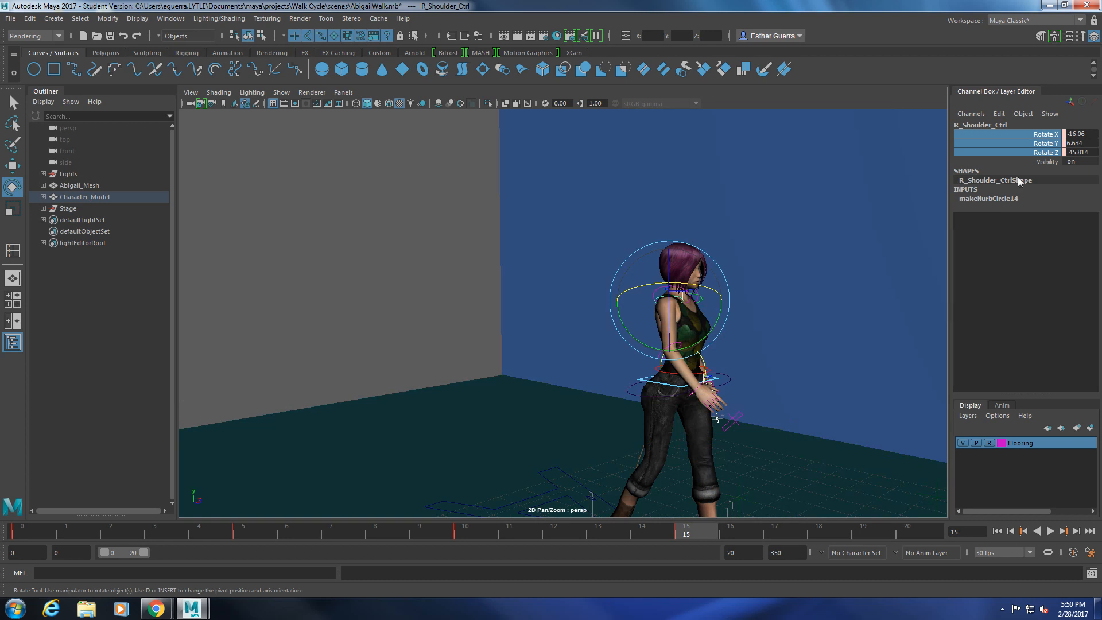
pyautogui.rightClick(1042, 148)
pyautogui.click(1037, 169)
# - Return to frame 0 and lock and hide the rotation and scale channels of R_Fist_Ctrl
pyautogui.moveTo(692, 536); pyautogui.dragTo(199, 543)
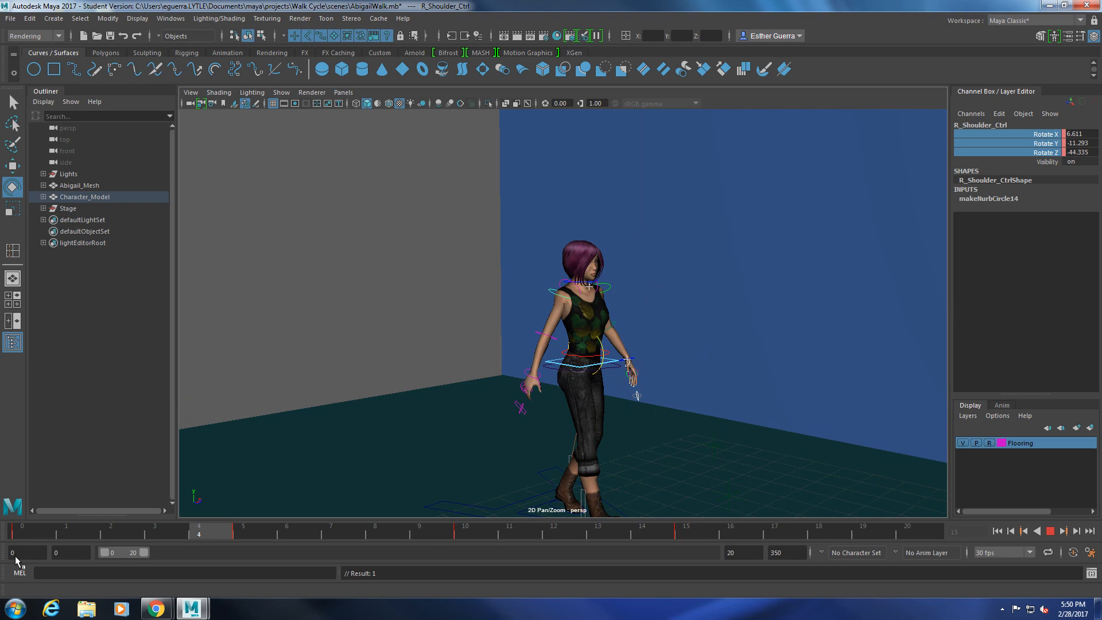
pyautogui.moveTo(16, 557); pyautogui.dragTo(14, 557)
pyautogui.scroll(5, 505, 443)
pyautogui.scroll(-3, 491, 465)
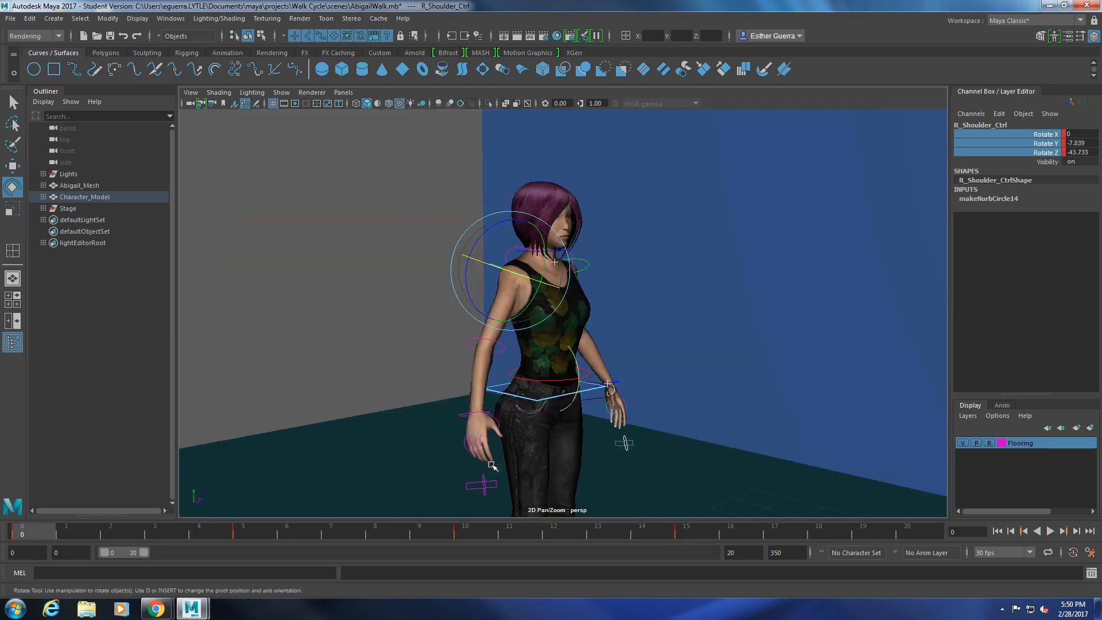
pyautogui.keyDown('alt'); pyautogui.moveTo(511, 439); pyautogui.dragTo(543, 406, button='middle'); pyautogui.keyUp('alt')
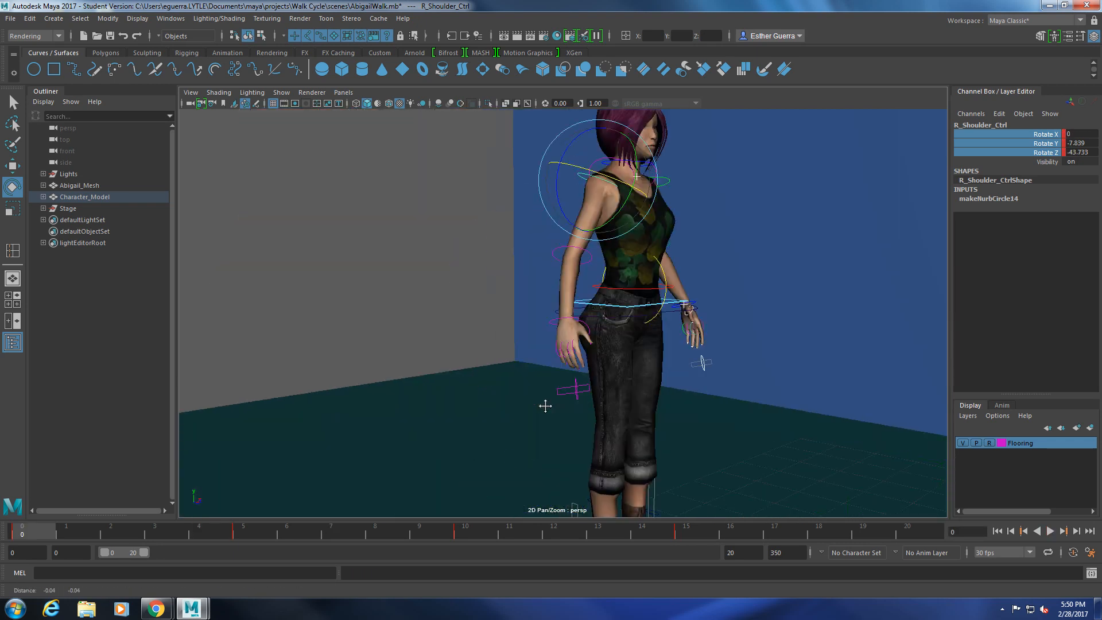
pyautogui.click(578, 389)
pyautogui.moveTo(1034, 162); pyautogui.dragTo(1043, 210)
pyautogui.rightClick(1042, 210)
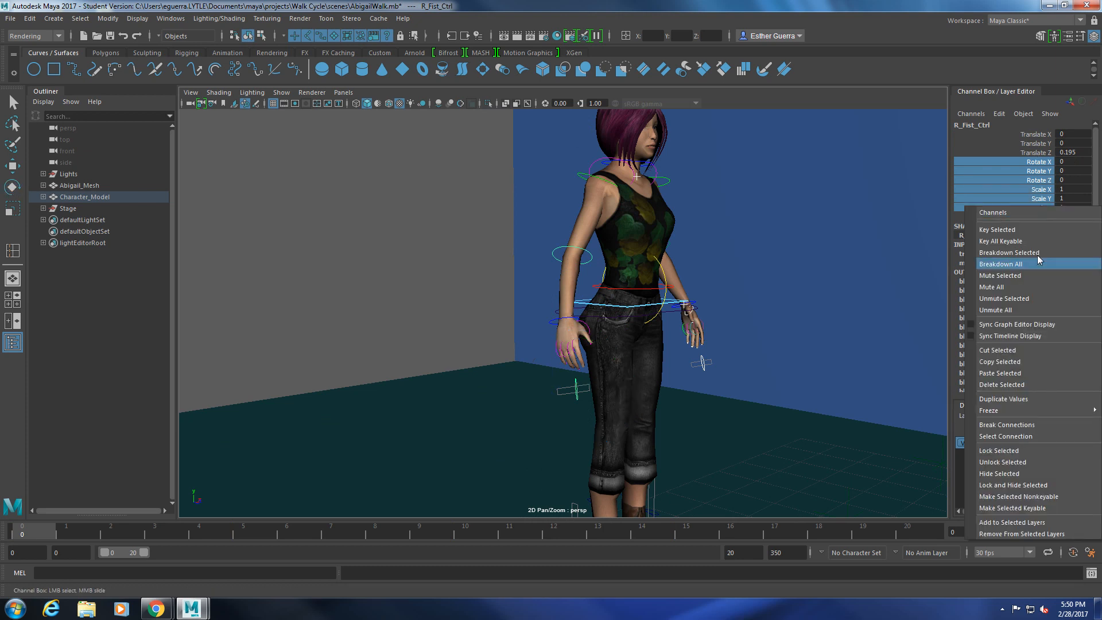
pyautogui.click(1046, 485)
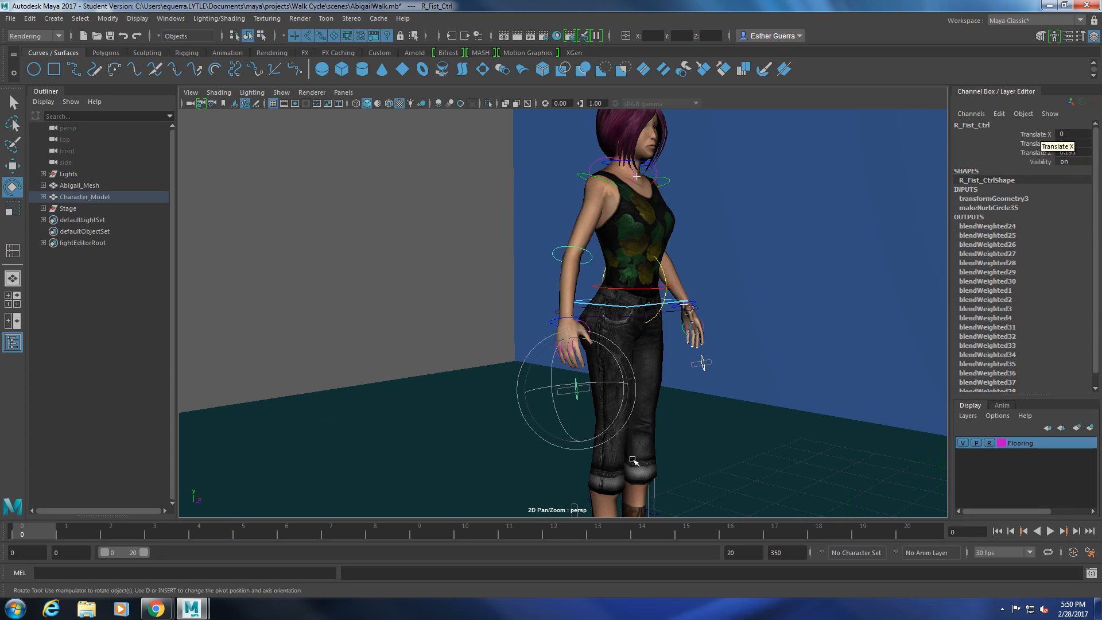
# - At frame 0, key the translation channels of R_Fist_Ctrl in its current position
pyautogui.press('w')
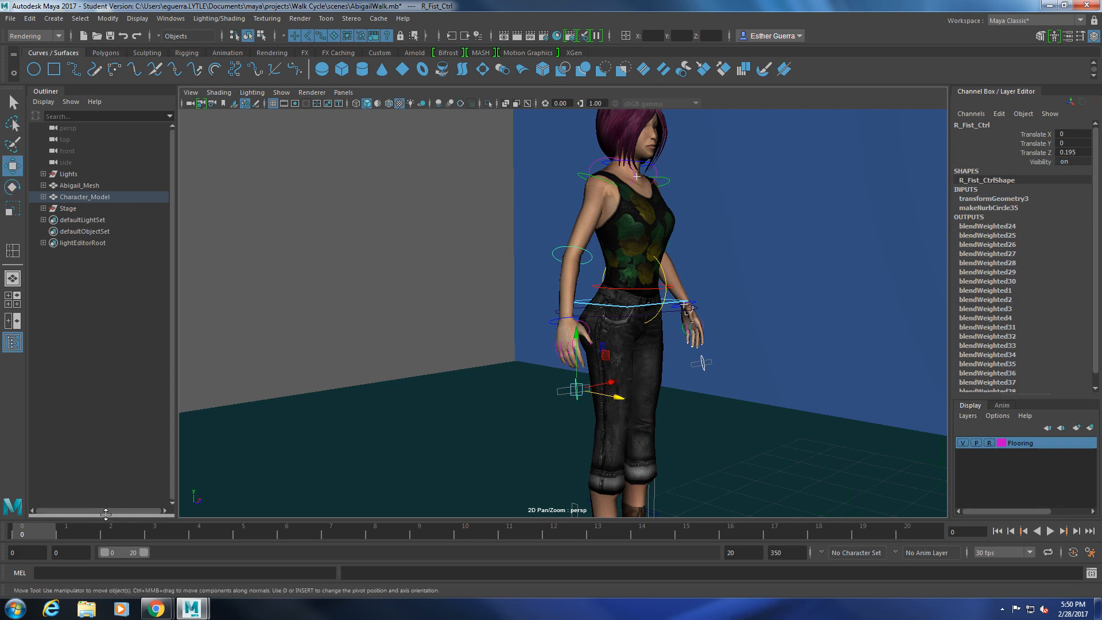
pyautogui.click(1046, 134)
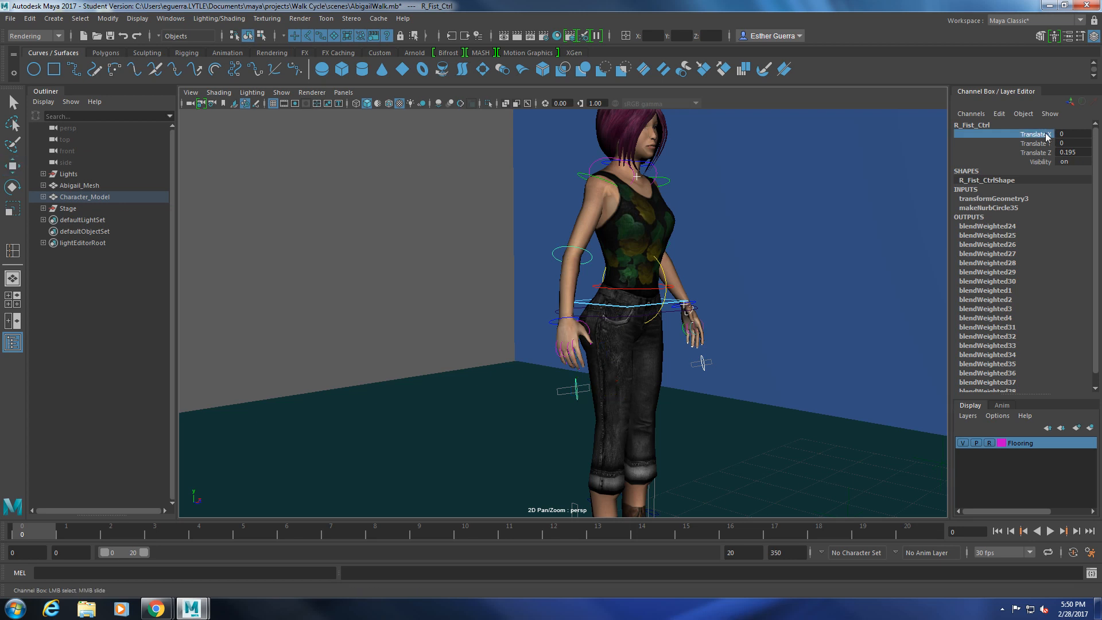
pyautogui.moveTo(1048, 139); pyautogui.dragTo(1046, 153)
pyautogui.rightClick(1046, 152)
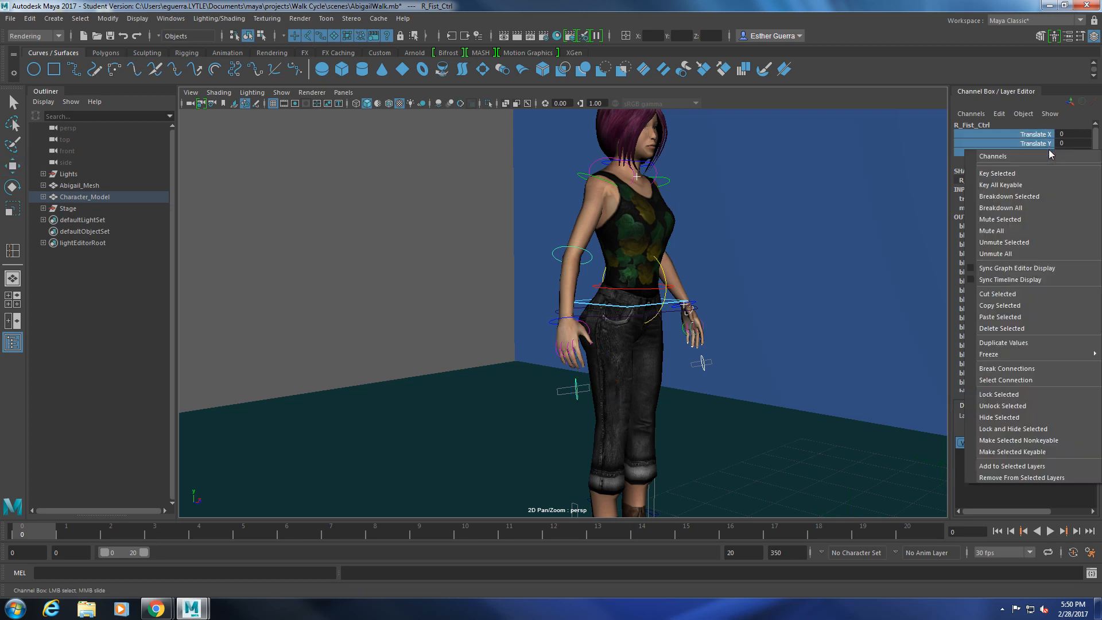
pyautogui.click(1015, 189)
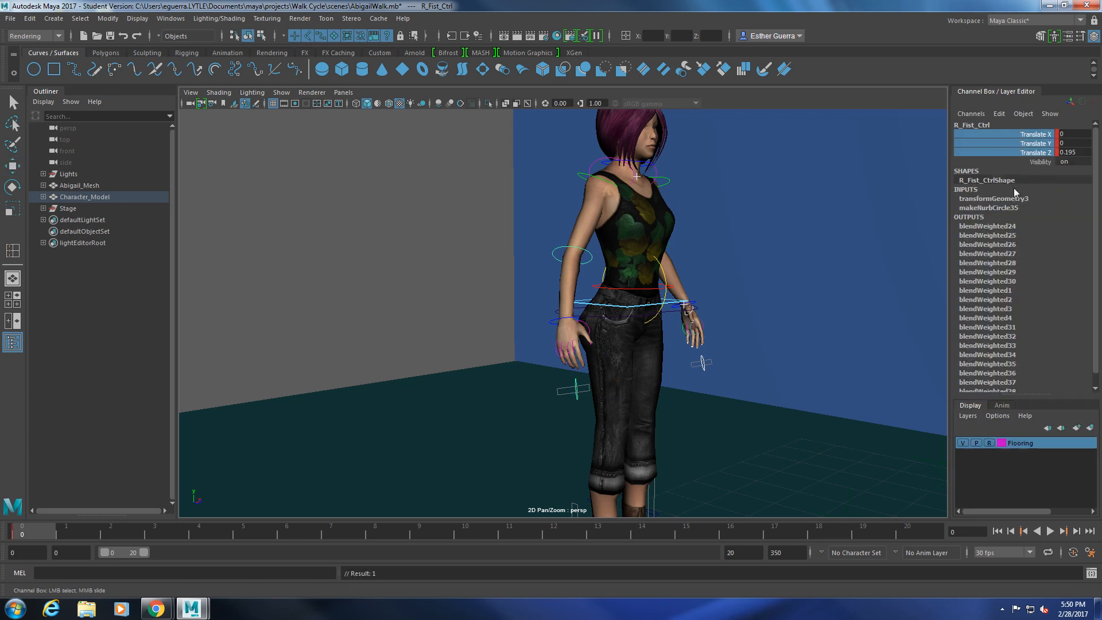
# - At frame 5, move R_Fist_Ctrl to about Translate Z 0.08 and key its translation channels
pyautogui.click(246, 534)
pyautogui.press('w')
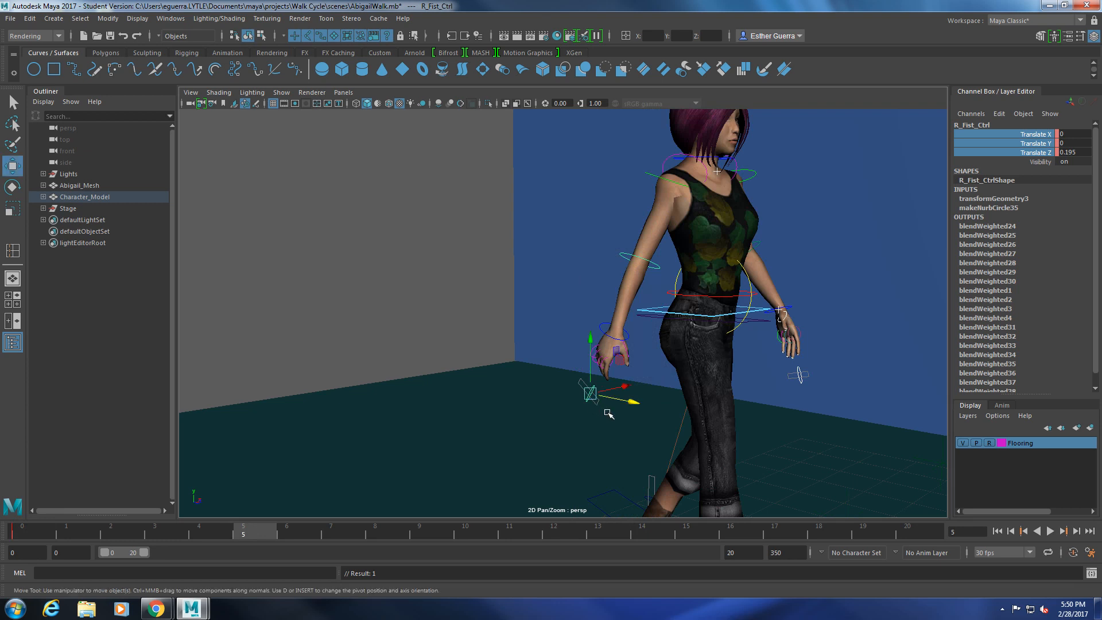
pyautogui.moveTo(626, 403); pyautogui.dragTo(628, 405)
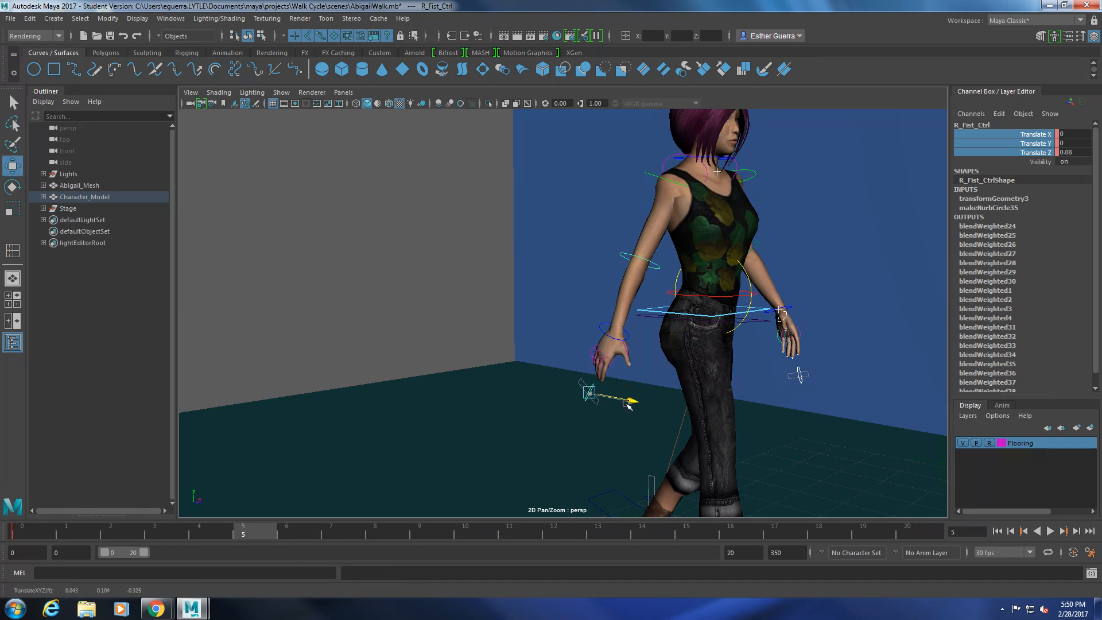
pyautogui.rightClick(1039, 146)
pyautogui.click(1042, 168)
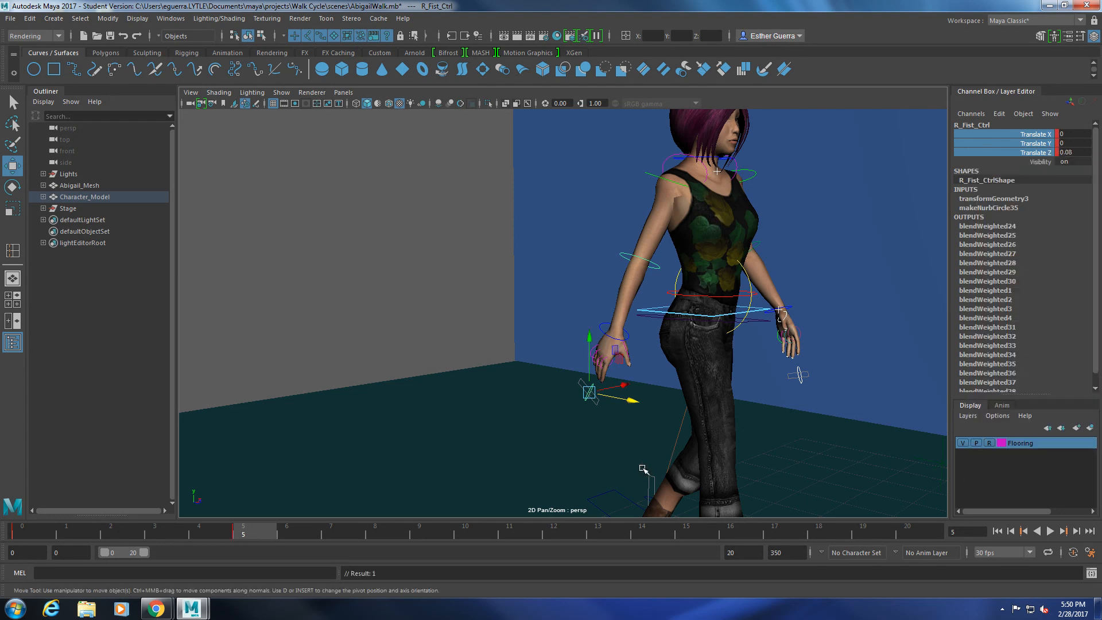
# - At frame 10, move R_Fist_Ctrl to about Translate Z 0.267 and key its translation channels
pyautogui.click(479, 531)
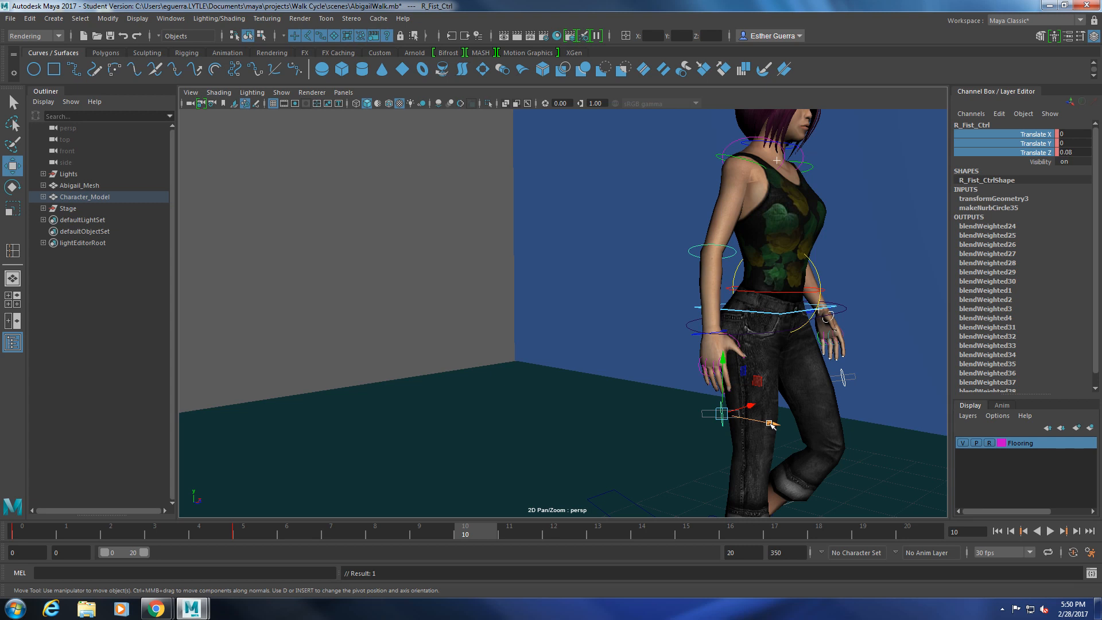
pyautogui.moveTo(773, 428); pyautogui.dragTo(772, 423)
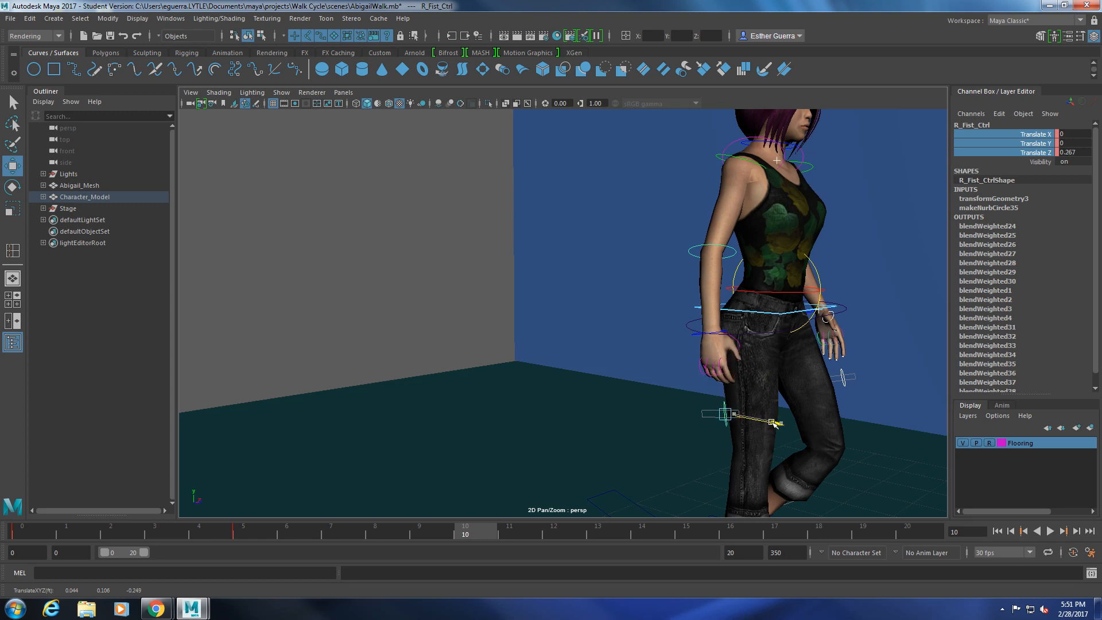
pyautogui.rightClick(1047, 156)
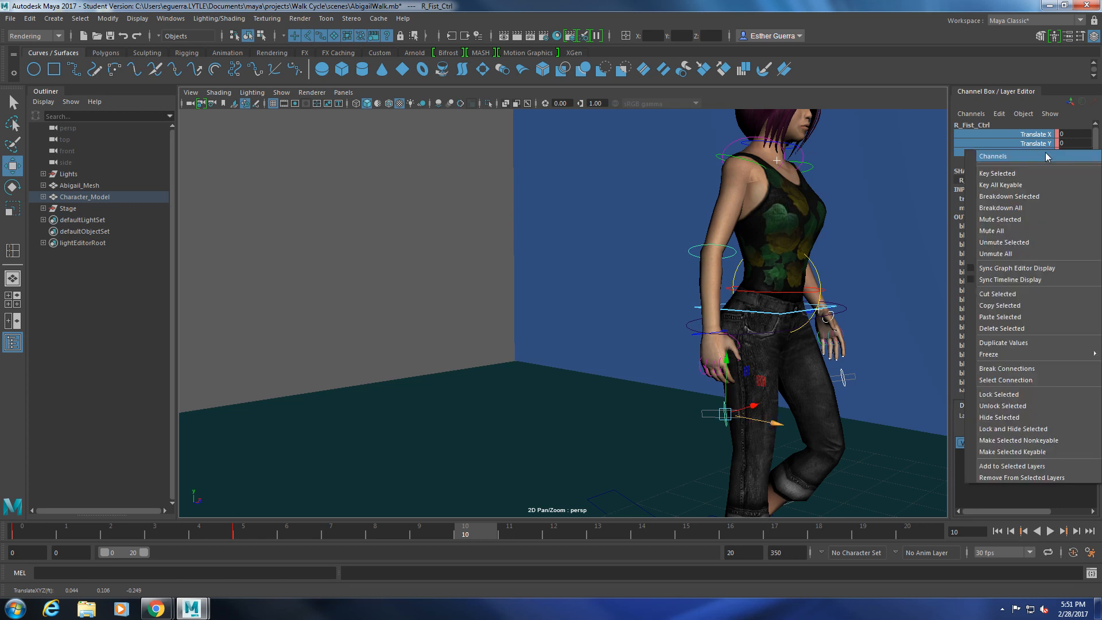
pyautogui.click(1040, 174)
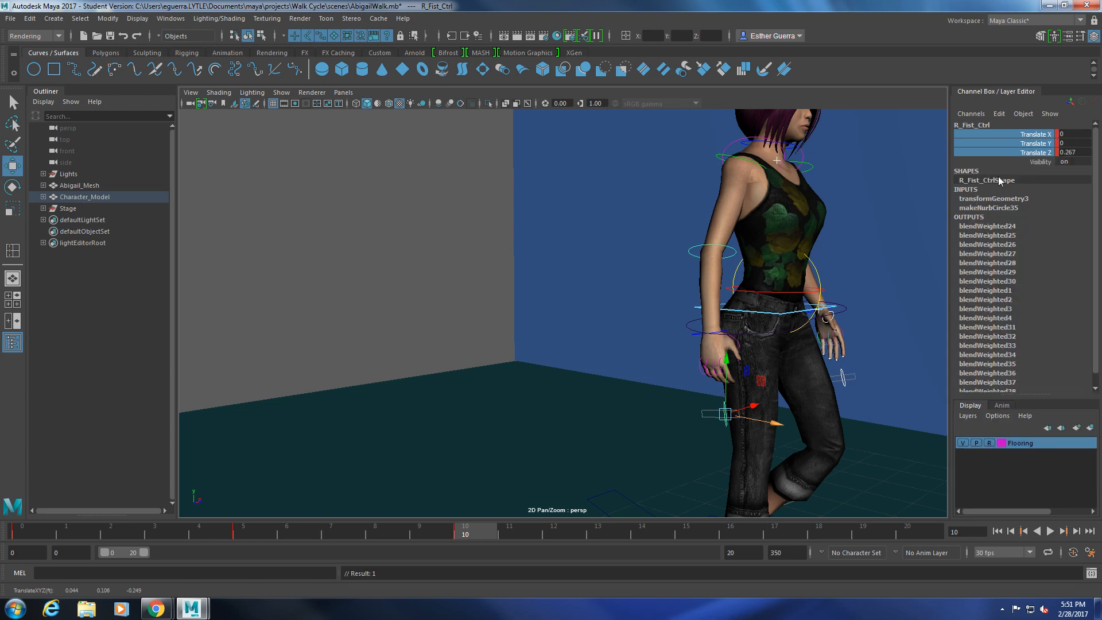
# - At frame 15, set R_Fist_Ctrl's Translate Z to 0 and key its translation channels
pyautogui.click(706, 532)
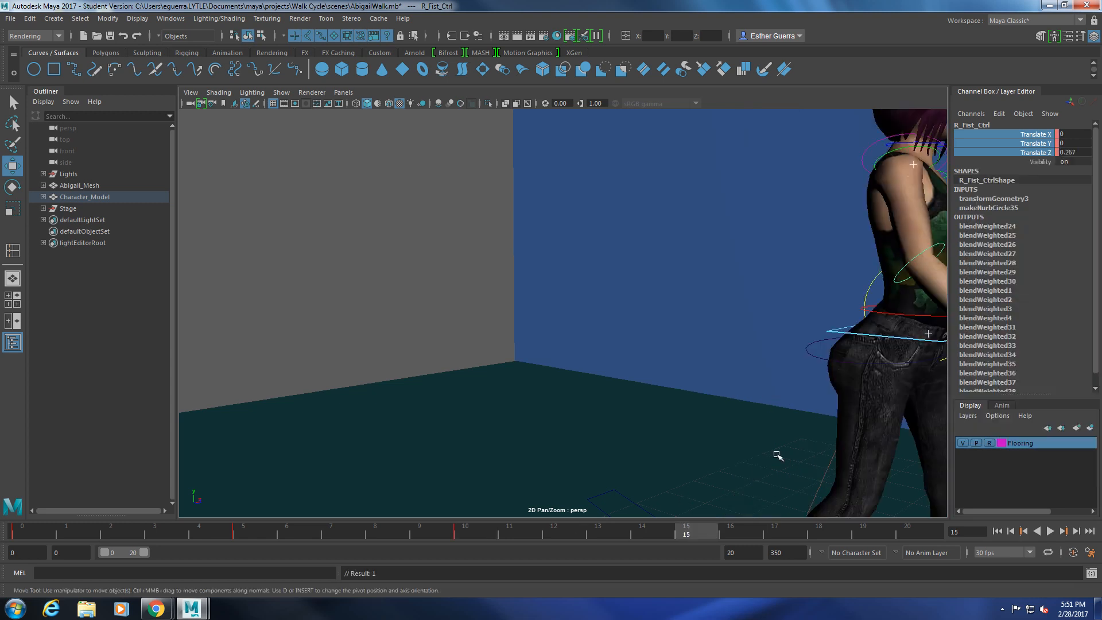
pyautogui.scroll(-5, 892, 330)
pyautogui.scroll(5, 886, 324)
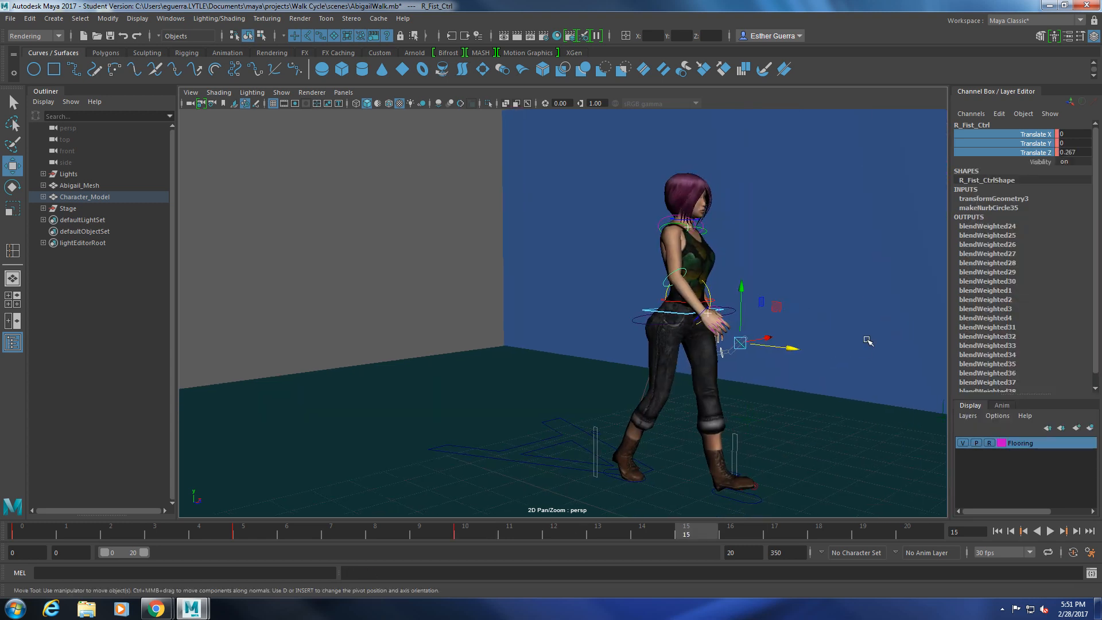
pyautogui.moveTo(865, 351); pyautogui.dragTo(836, 362, button='middle')
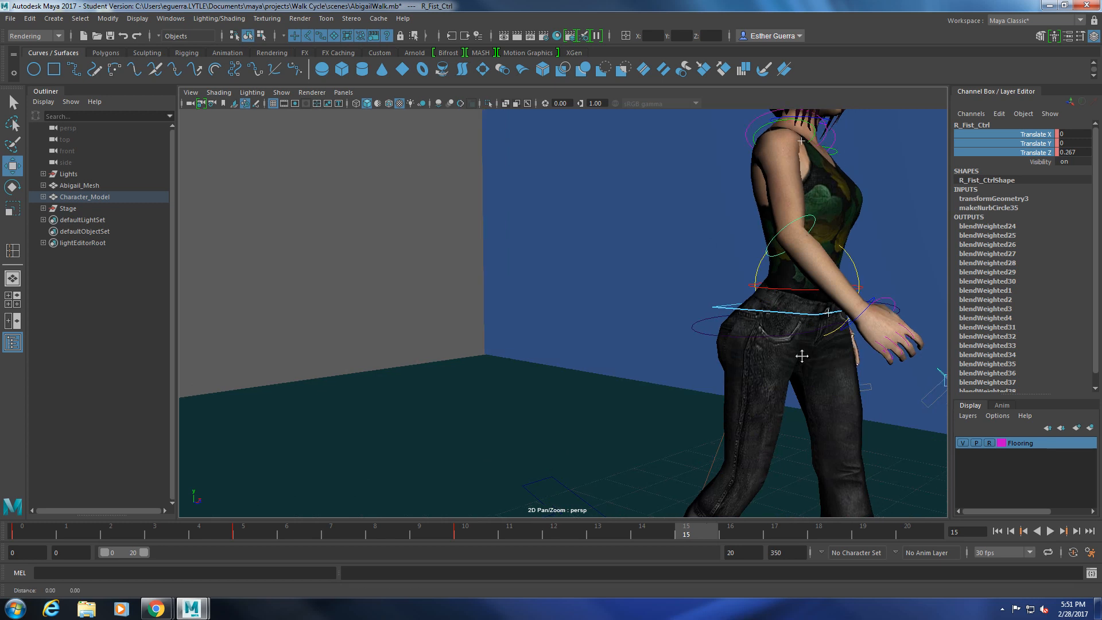
pyautogui.click(1069, 152)
pyautogui.write('0')
pyautogui.press('Return')
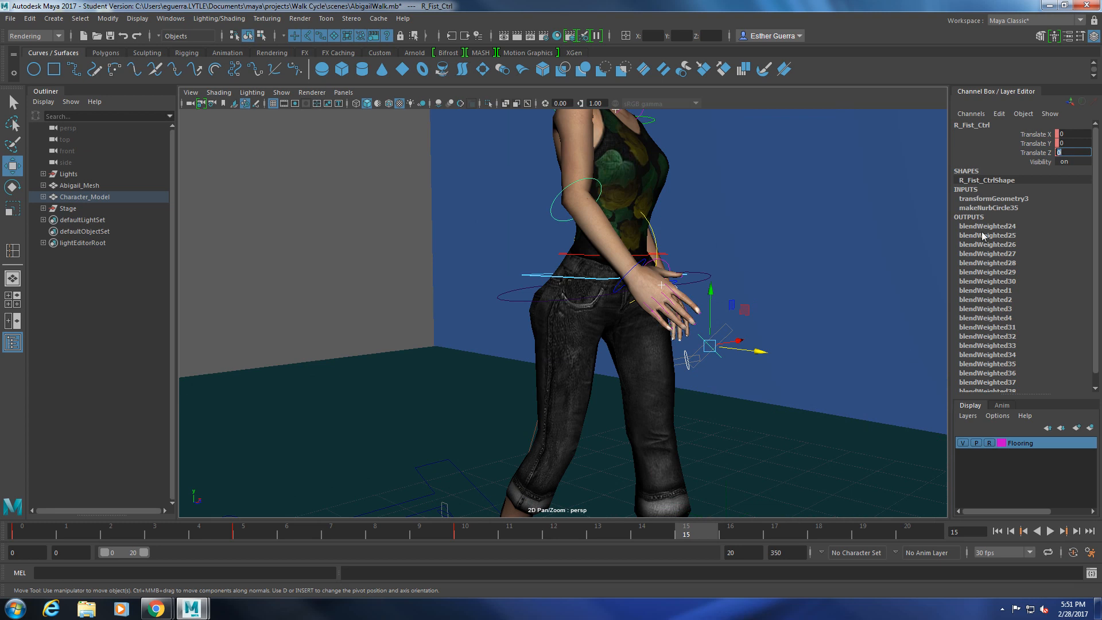
pyautogui.rightClick(1050, 149)
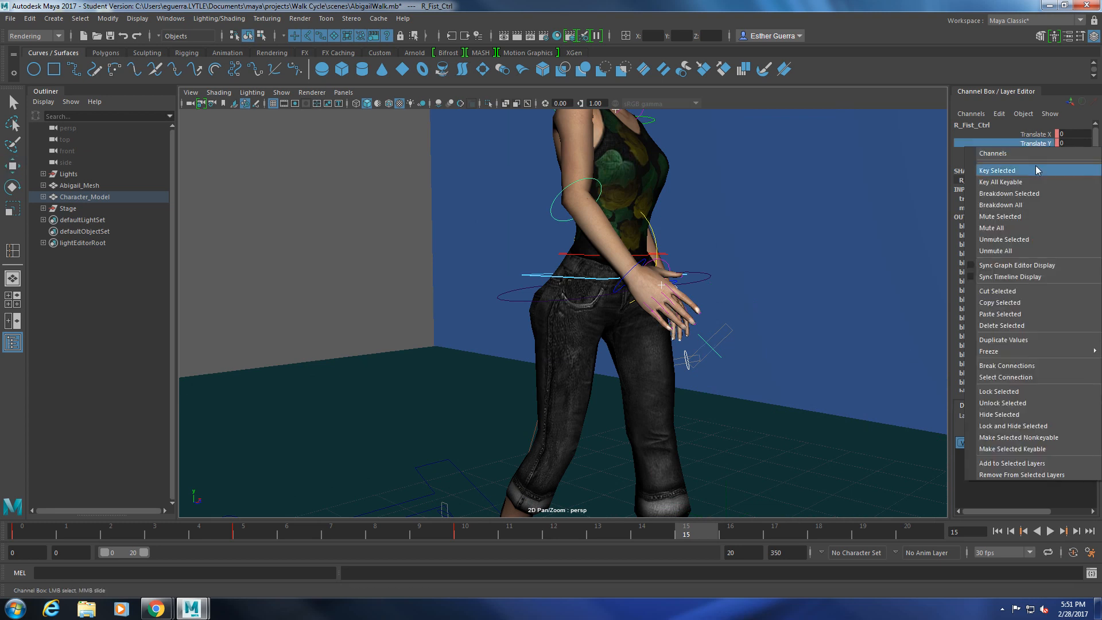
pyautogui.click(1038, 171)
pyautogui.moveTo(1048, 136); pyautogui.dragTo(1050, 153)
pyautogui.rightClick(1050, 153)
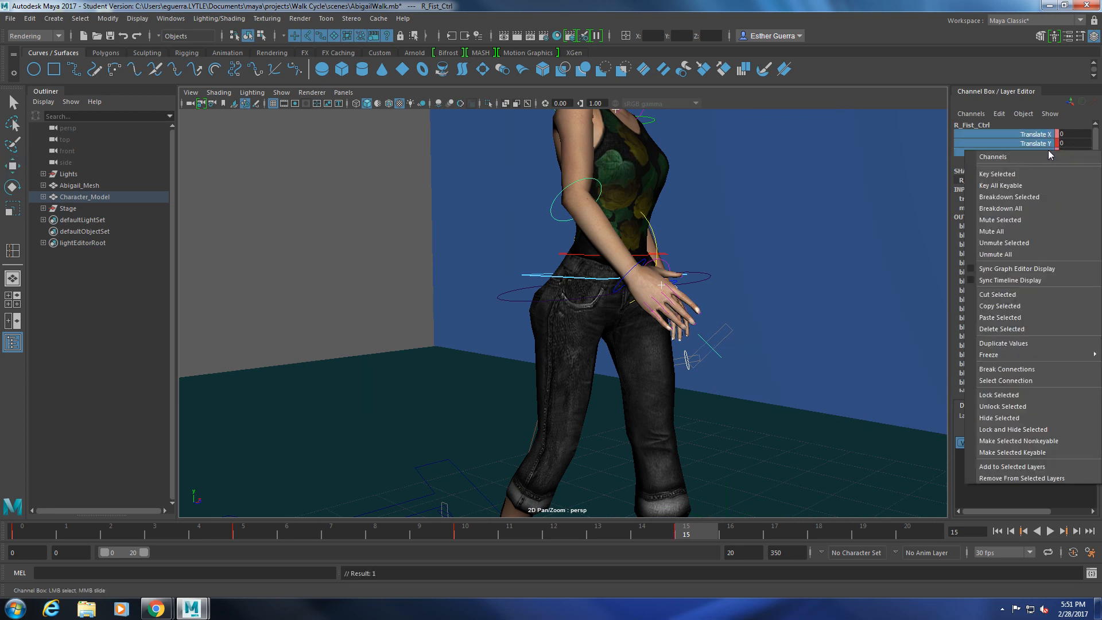
pyautogui.click(1048, 172)
# - Scrub the walk from frame 15 back to the start and play the animation in a side view
pyautogui.moveTo(694, 532); pyautogui.dragTo(642, 534)
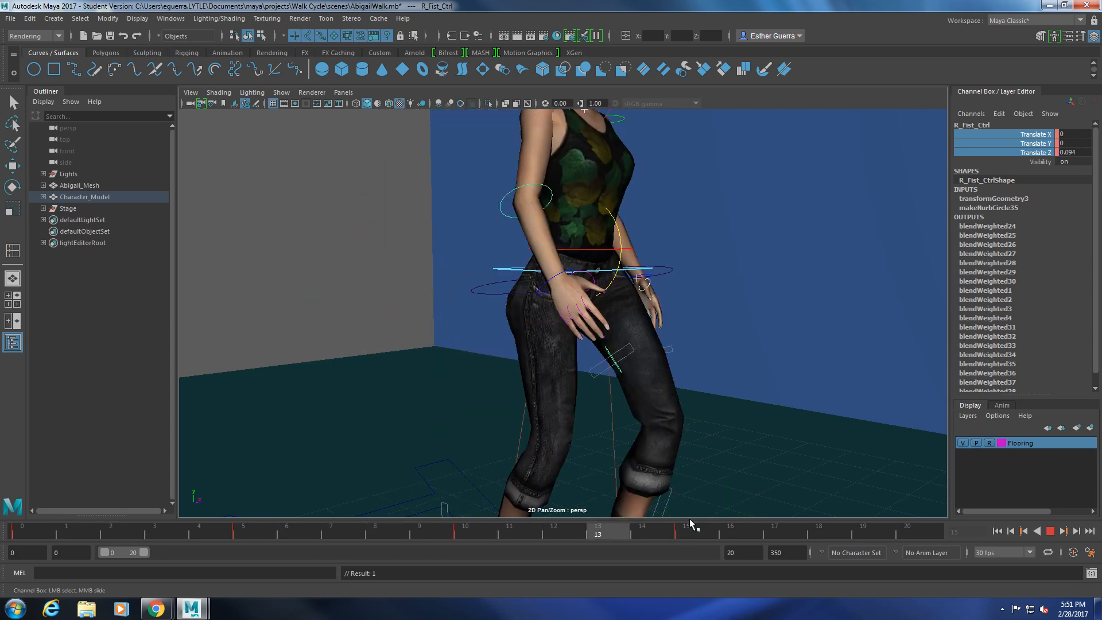
pyautogui.click(692, 524)
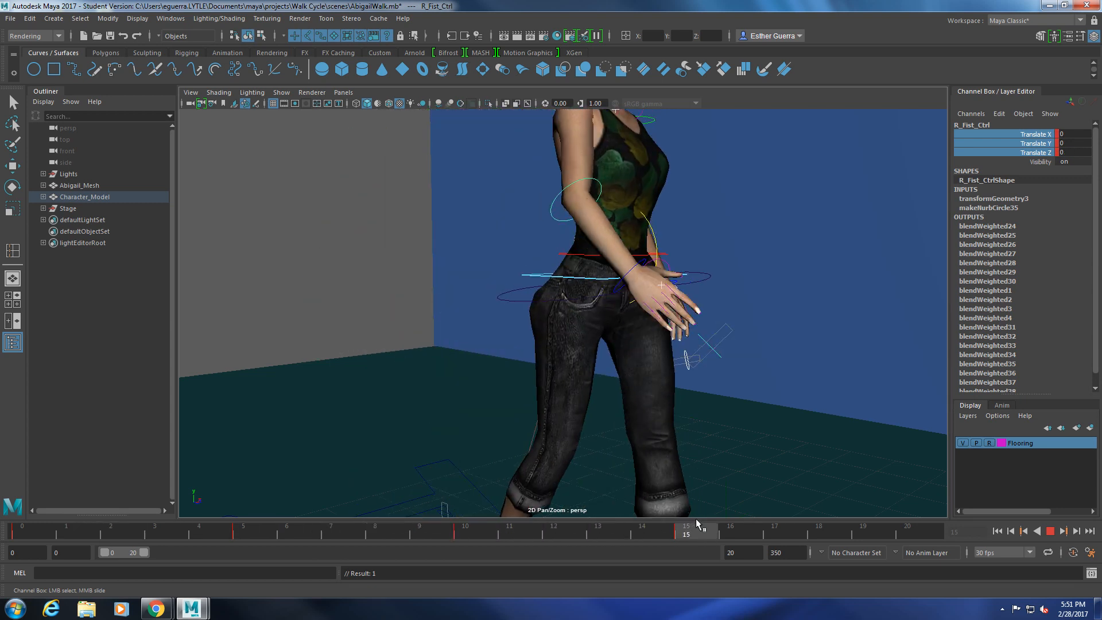
pyautogui.moveTo(698, 523); pyautogui.dragTo(24, 510)
pyautogui.scroll(-5, 356, 352)
pyautogui.keyDown('alt'); pyautogui.moveTo(411, 384); pyautogui.dragTo(458, 379); pyautogui.keyUp('alt')
pyautogui.keyDown('alt'); pyautogui.moveTo(649, 436); pyautogui.dragTo(660, 433); pyautogui.keyUp('alt')
pyautogui.click(1050, 531)
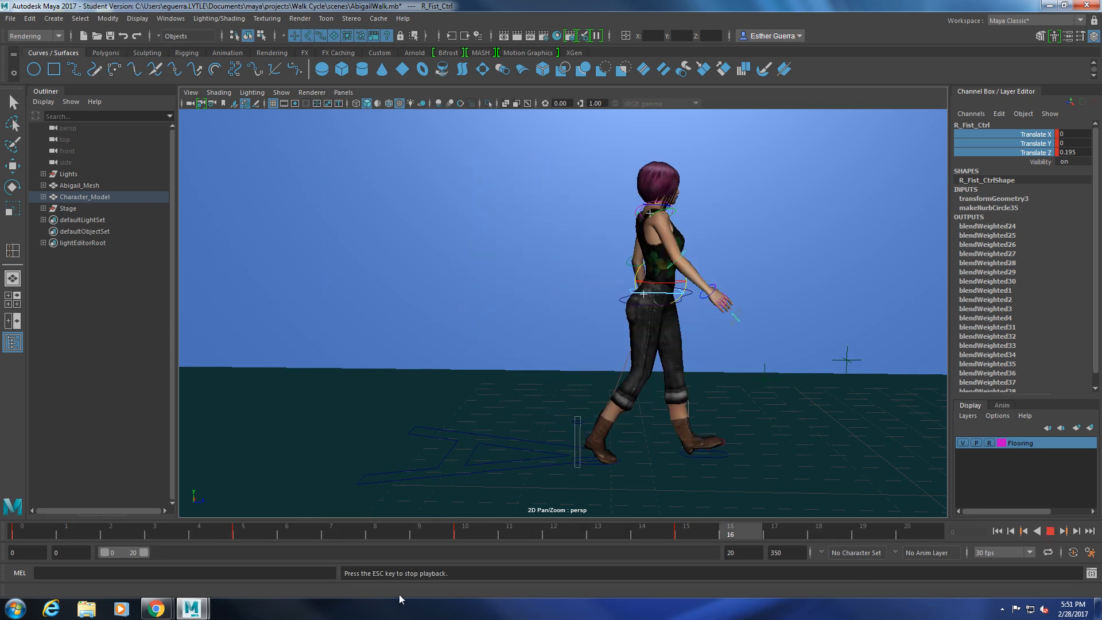
# - Extend the playback range to frame 119, stop the playback and return to frame 15
pyautogui.moveTo(144, 552); pyautogui.dragTo(320, 576)
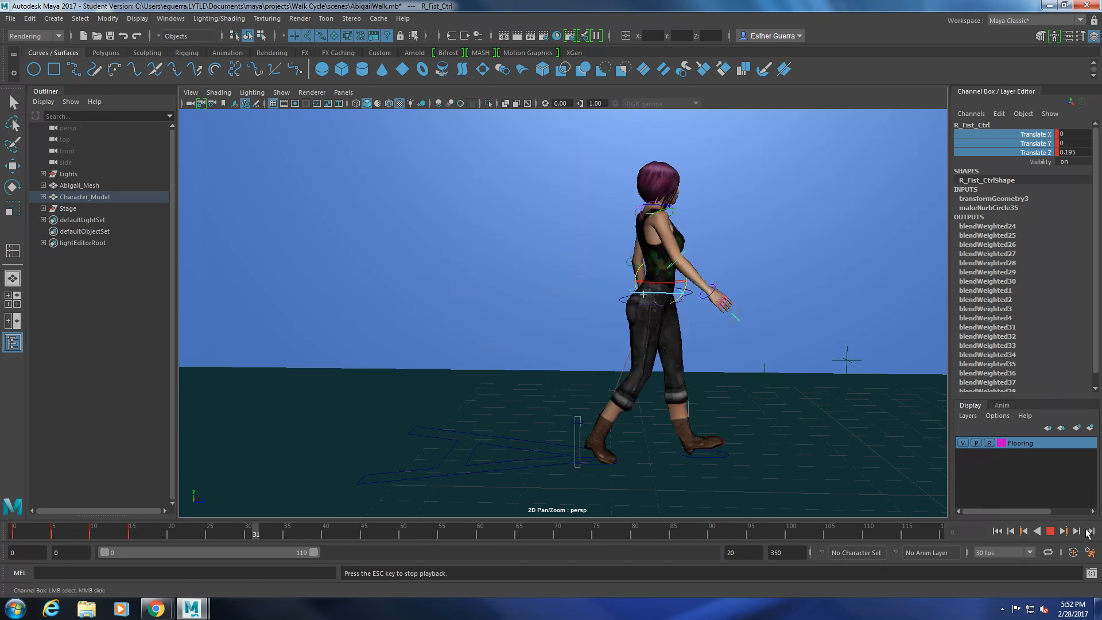
pyautogui.click(1049, 532)
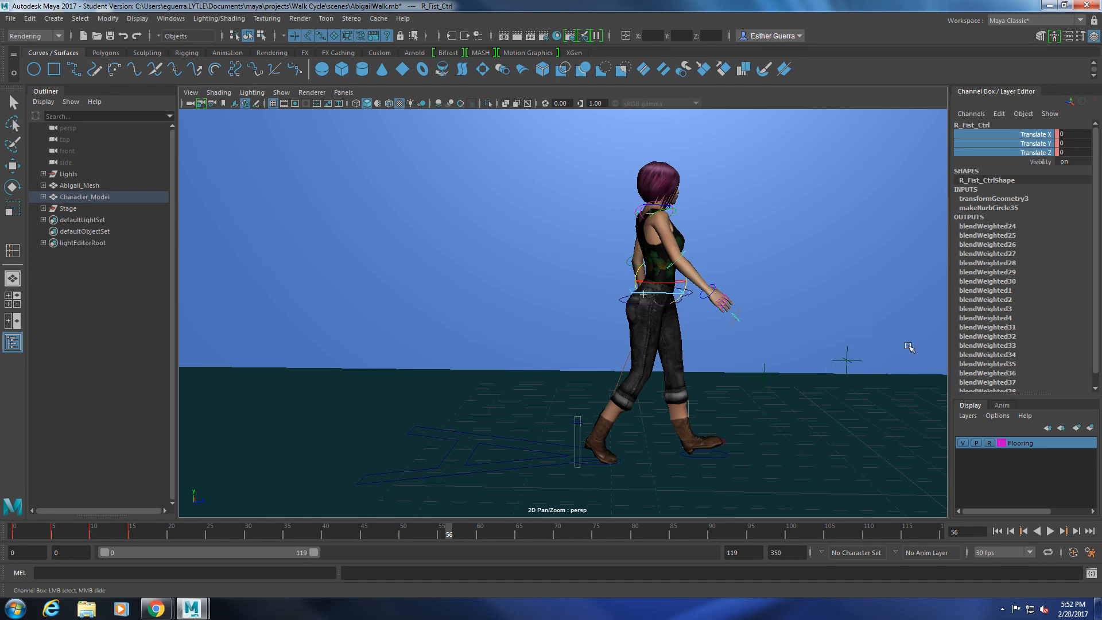
pyautogui.click(131, 534)
pyautogui.moveTo(155, 609)
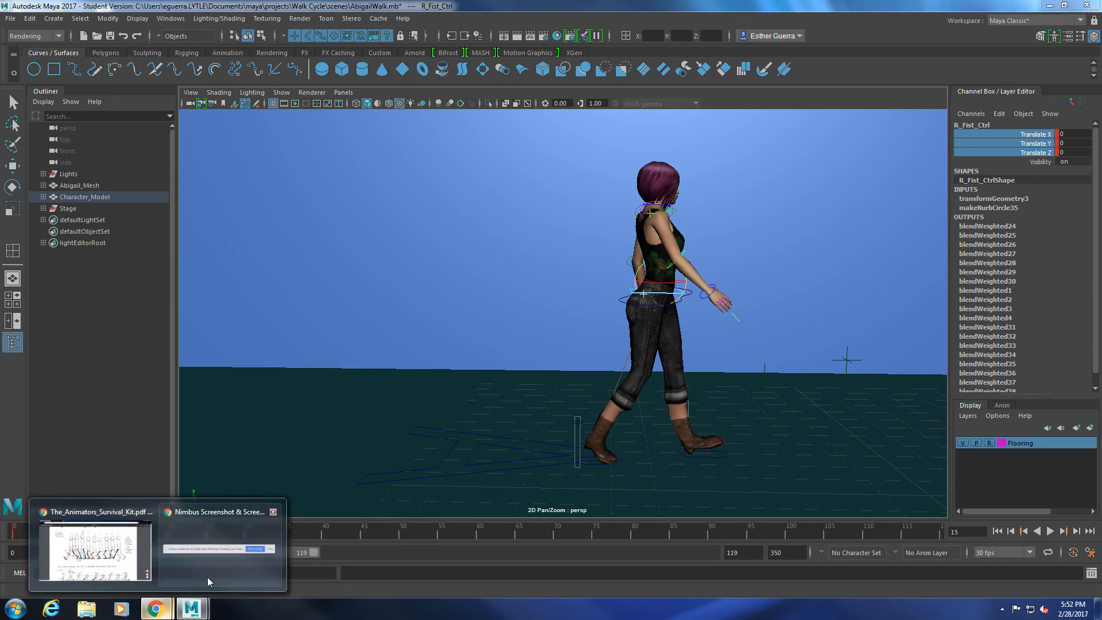